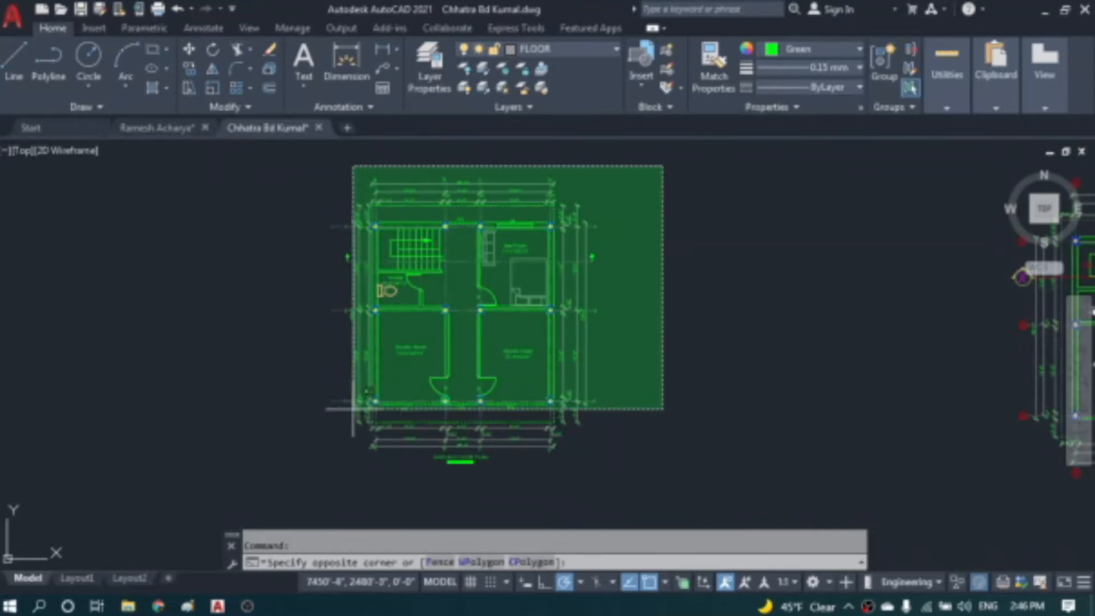
- Copy the entire ground floor plan with its dimensions and title into the empty drawing area to the left of the original
click(299, 480)
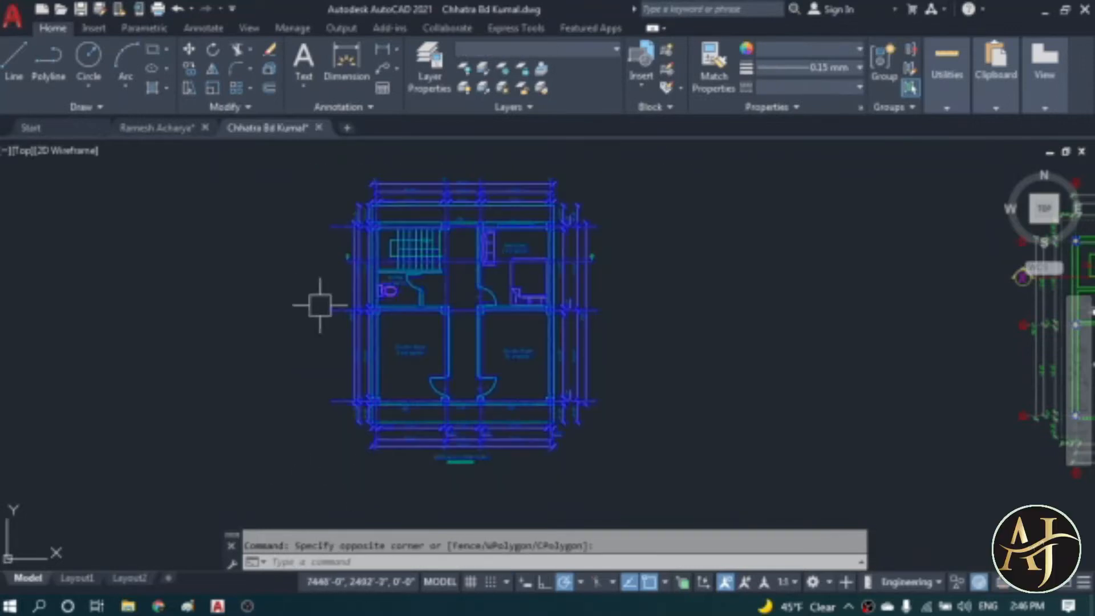
click(189, 69)
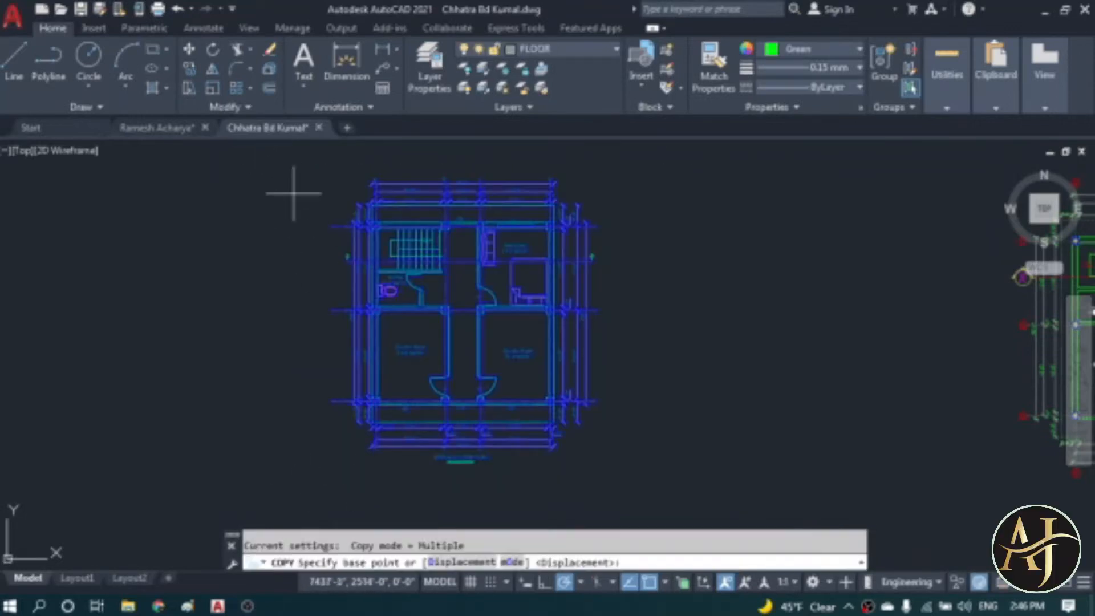
click(486, 306)
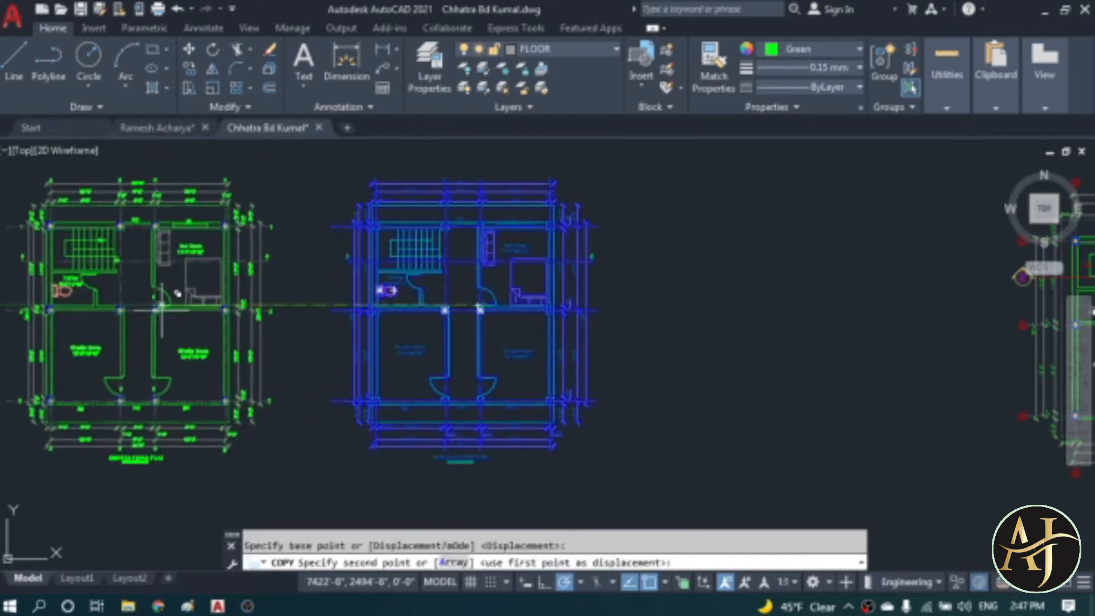
click(162, 307)
key(Escape)
key(Escape)
scroll(422, 394, up, 6)
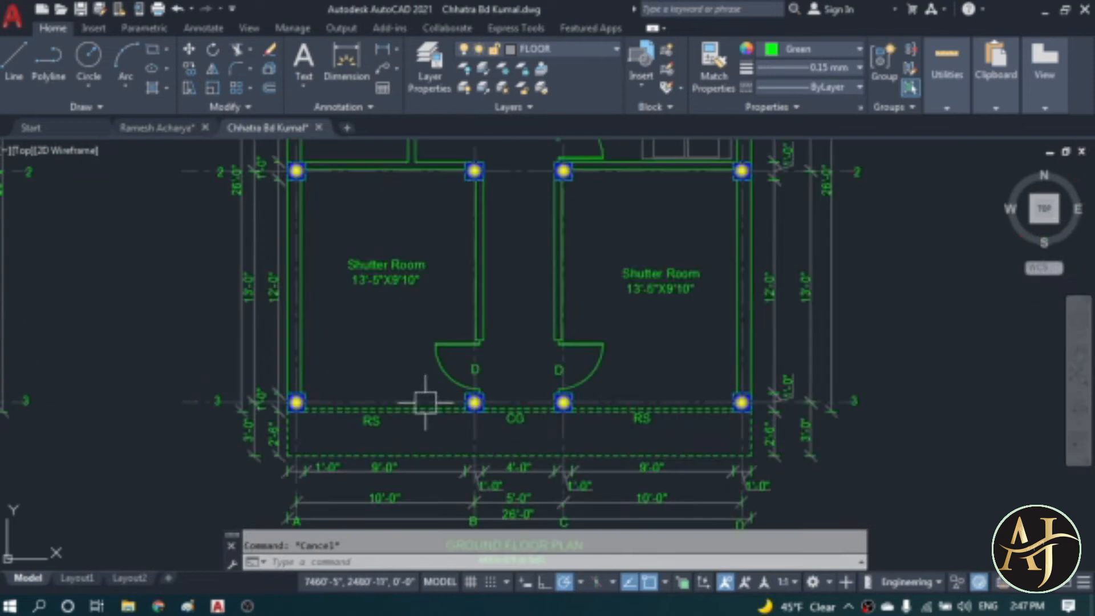
scroll(408, 390, up, 2)
click(210, 425)
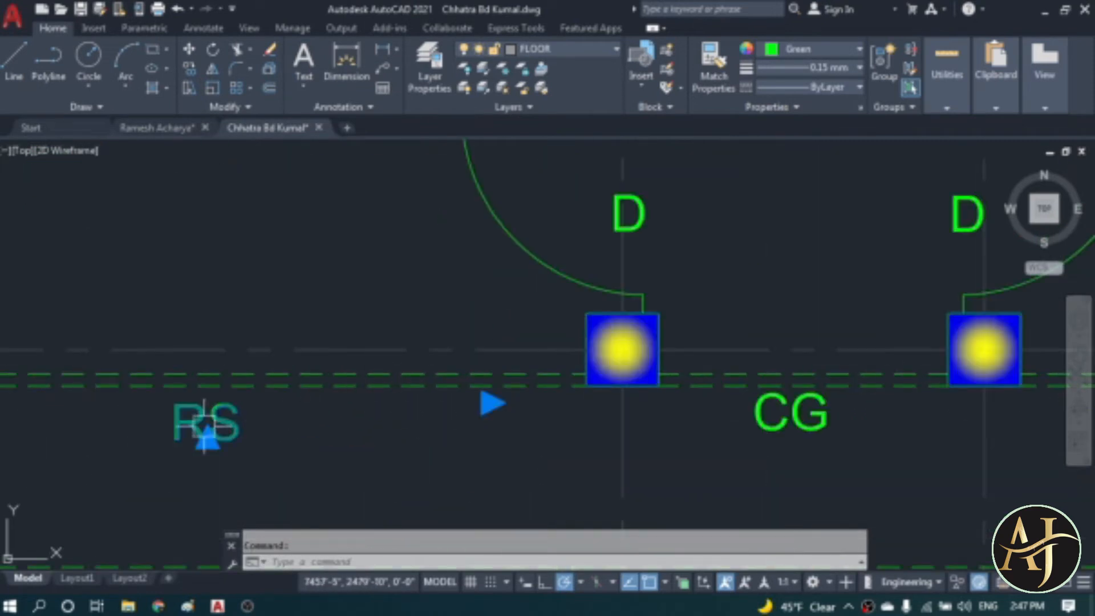
click(788, 413)
scroll(588, 450, down, 7)
scroll(555, 430, up, 7)
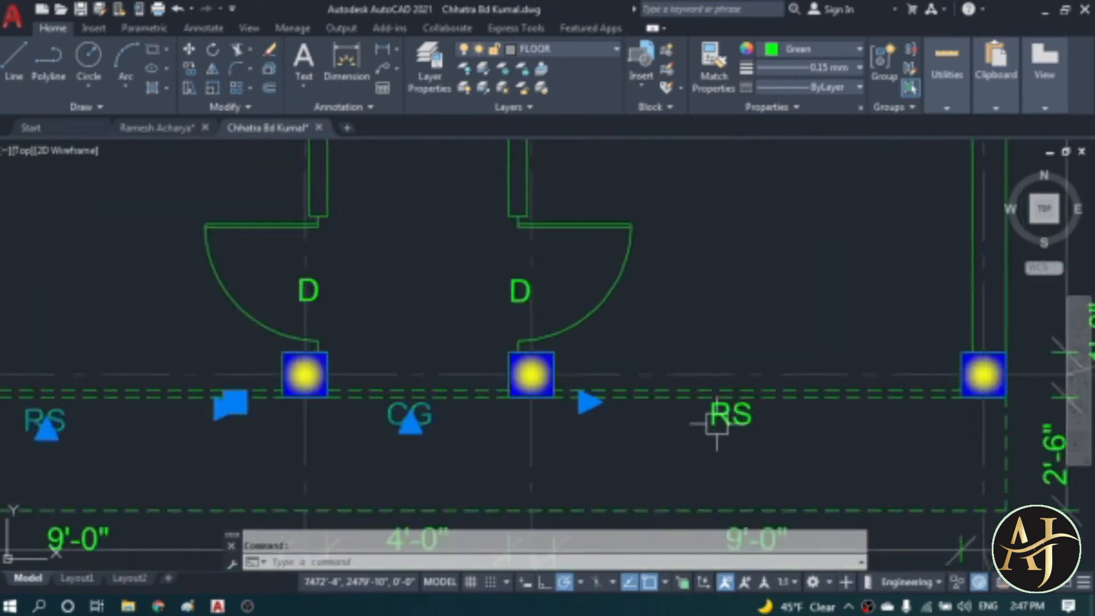
scroll(733, 428, down, 4)
key(Escape)
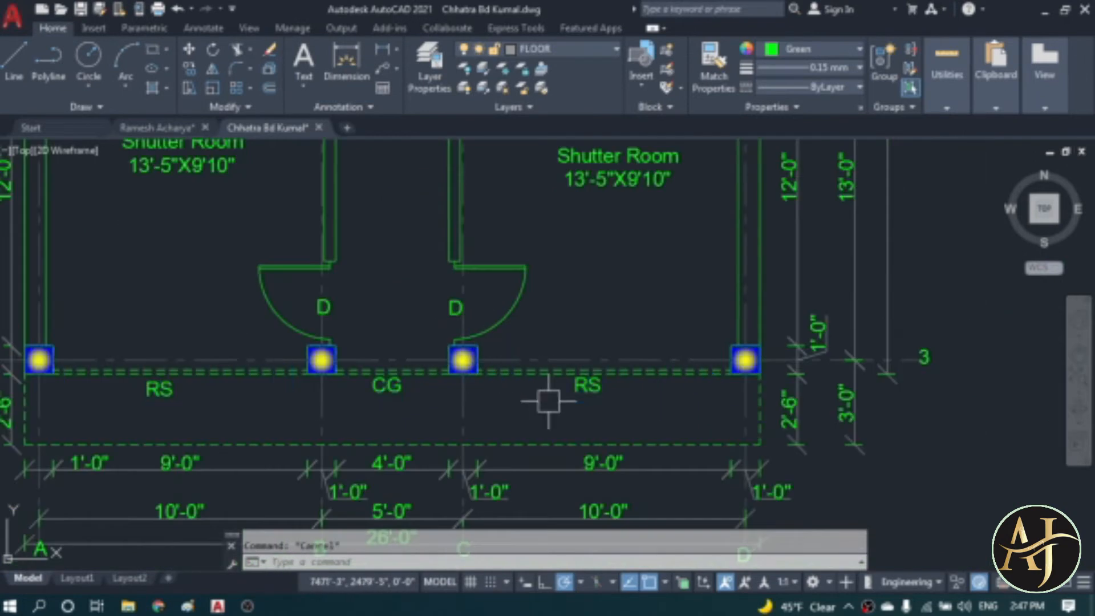
- Retitle the right-hand floor plan as FIRST FLOOR PLAN
scroll(545, 400, down, 6)
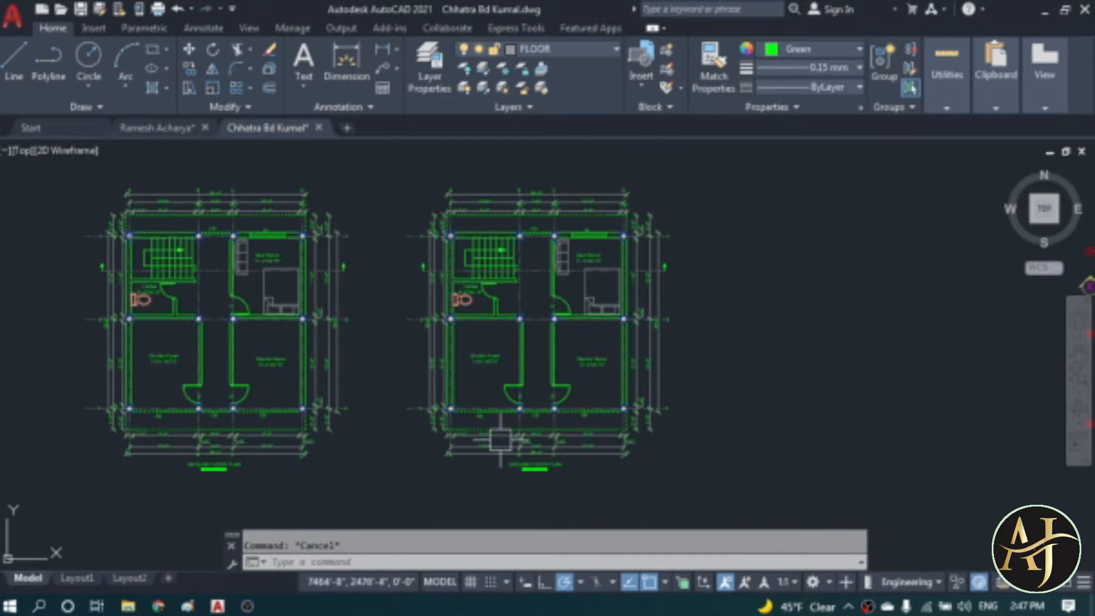
scroll(521, 467, up, 2)
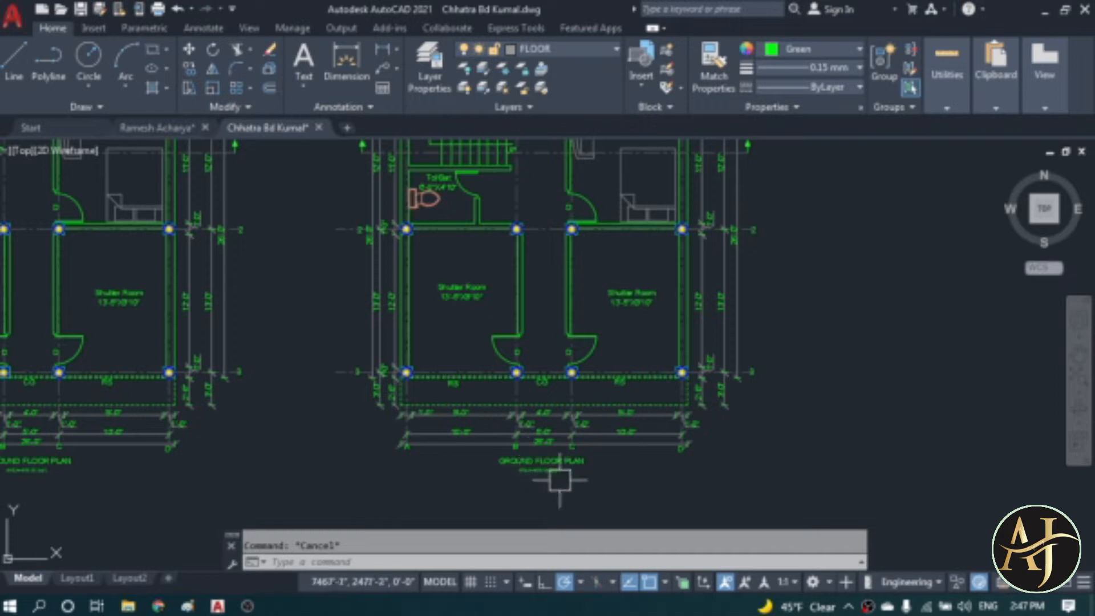
scroll(542, 465, up, 2)
scroll(525, 473, up, 4)
double_click(516, 464)
drag(549, 449, 393, 455)
text(fri)
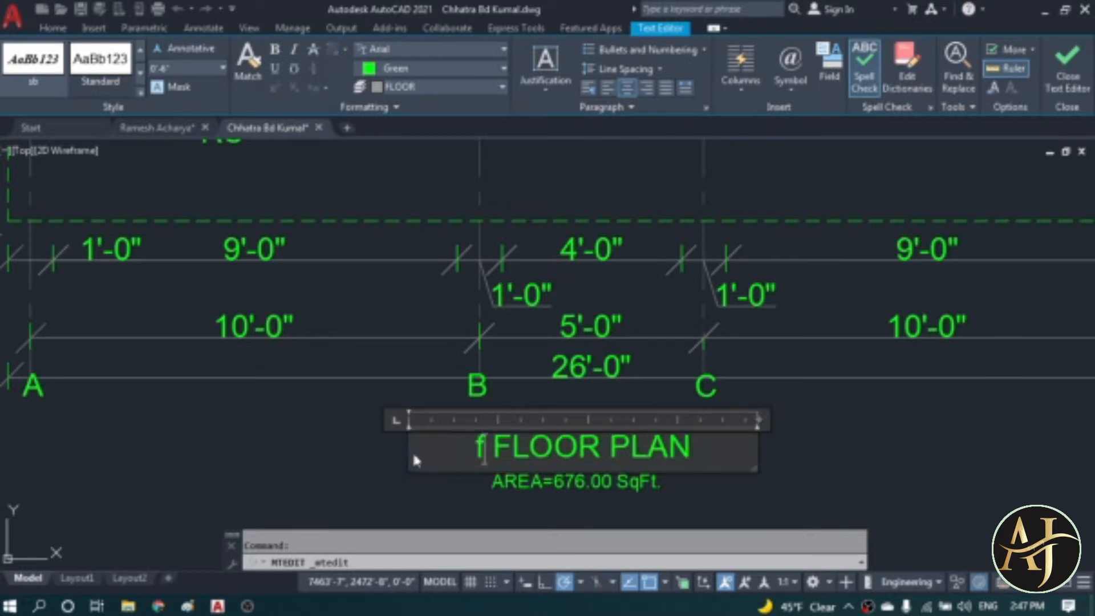
key(BackSpace)
key(BackSpace)
key(BackSpace)
text(FRIST)
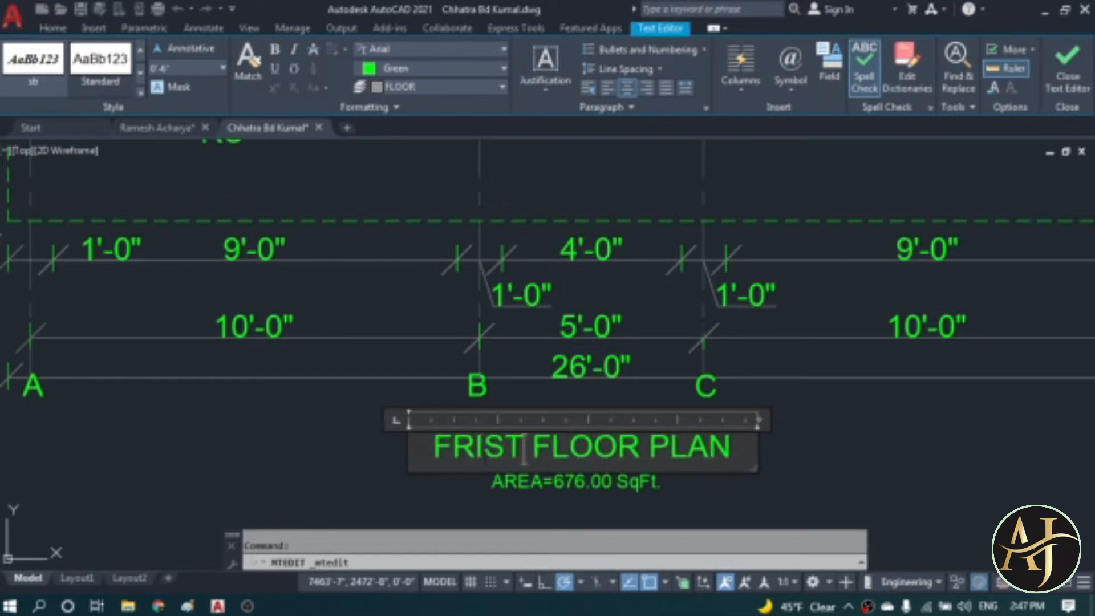
key(BackSpace)
key(BackSpace)
text(IE)
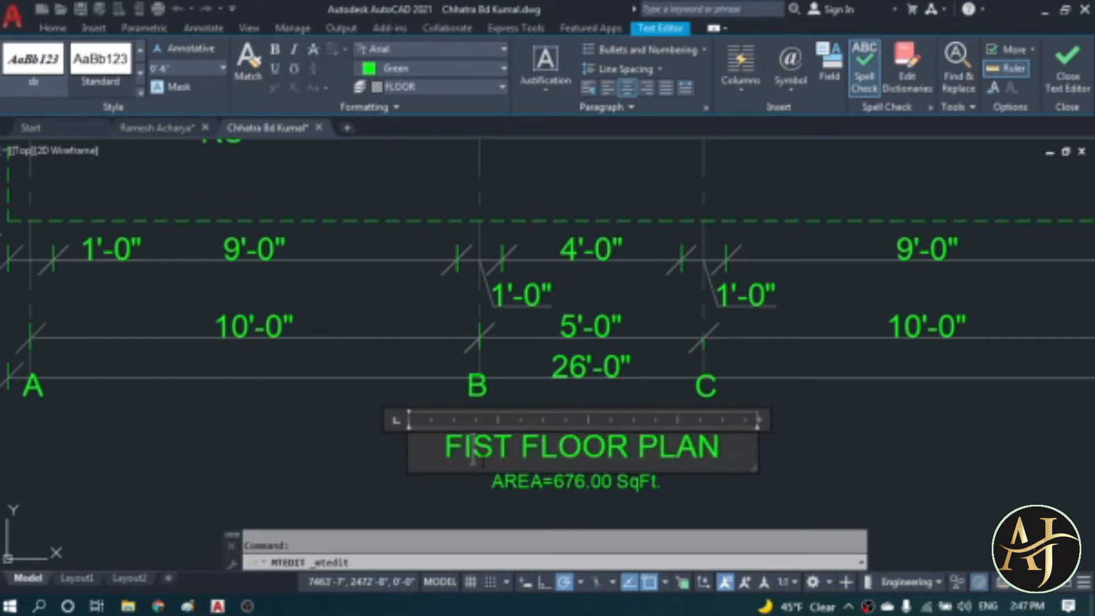
key(BackSpace)
text(R)
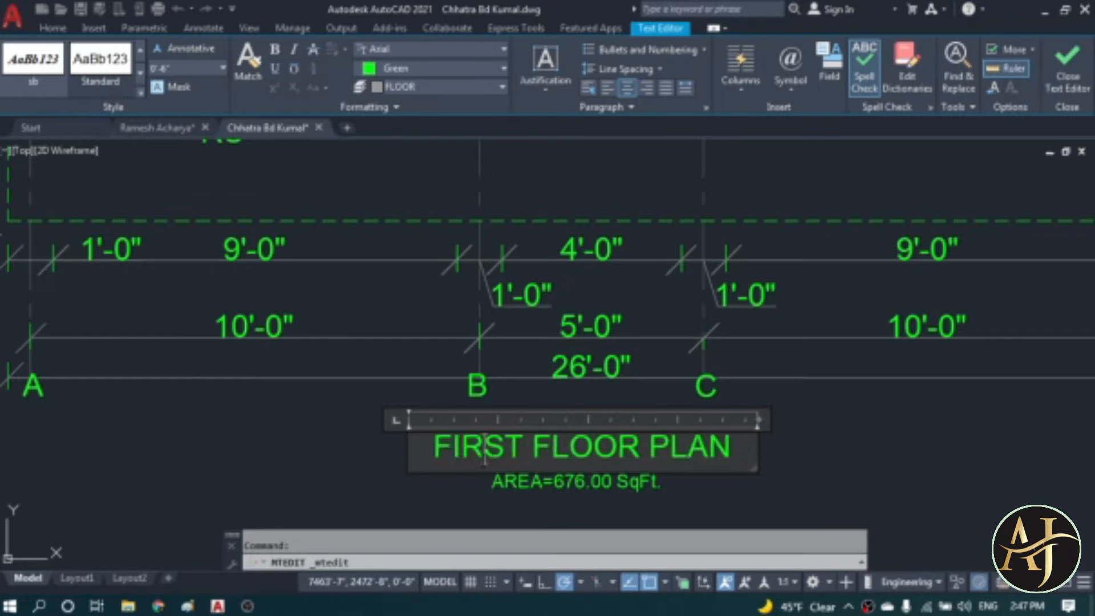
click(336, 488)
- Erase the two RS labels and the CG label along the front of the first floor plan
scroll(514, 468, down, 4)
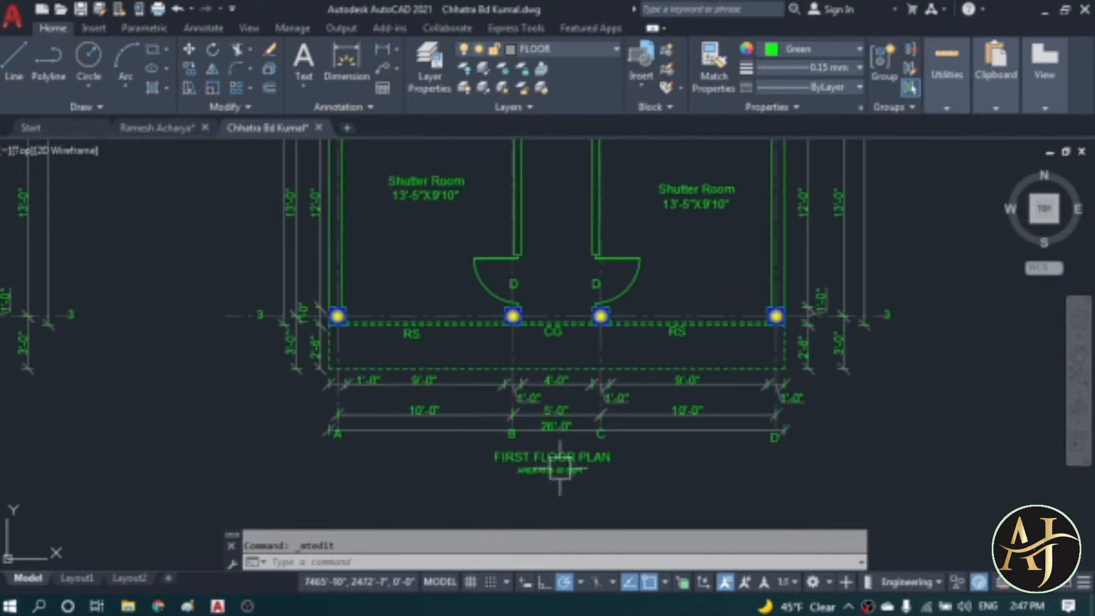
scroll(411, 336, up, 4)
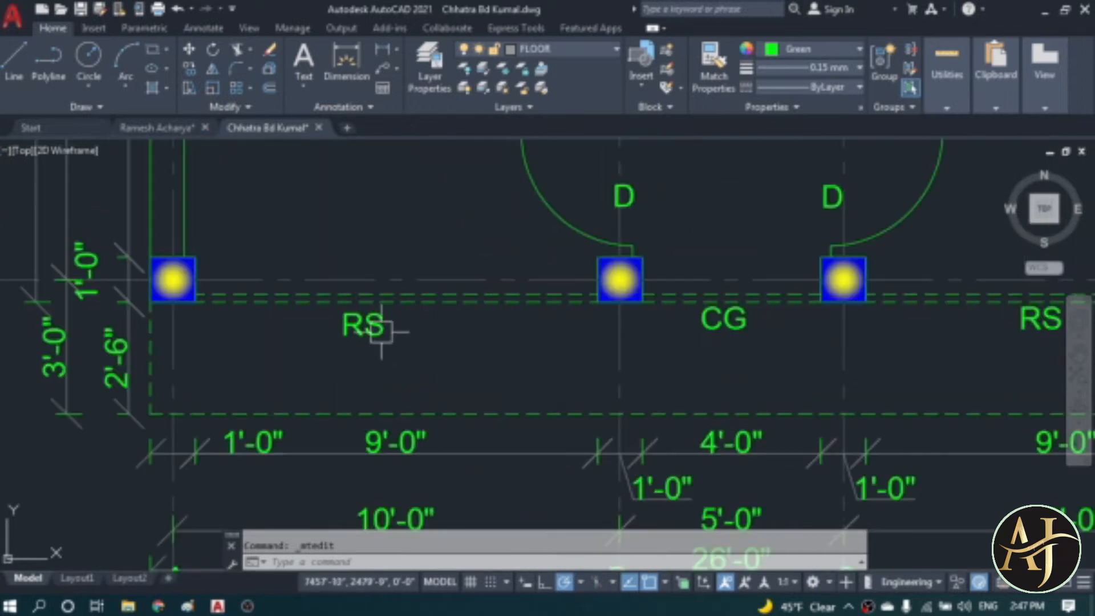
click(381, 331)
click(734, 330)
scroll(514, 358, down, 2)
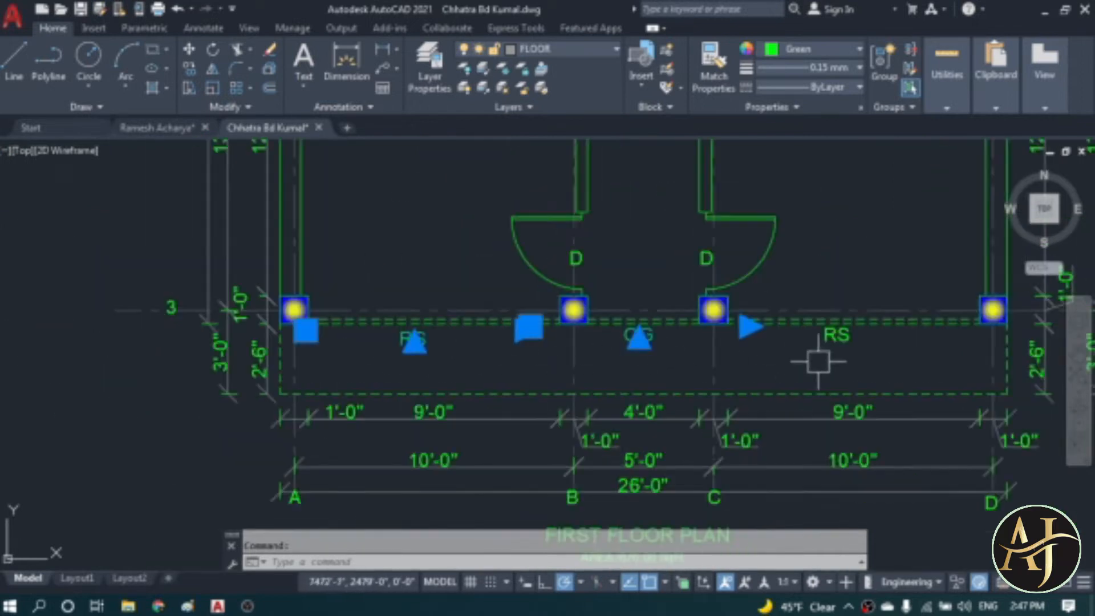
scroll(836, 340, up, 2)
click(837, 341)
scroll(628, 376, down, 2)
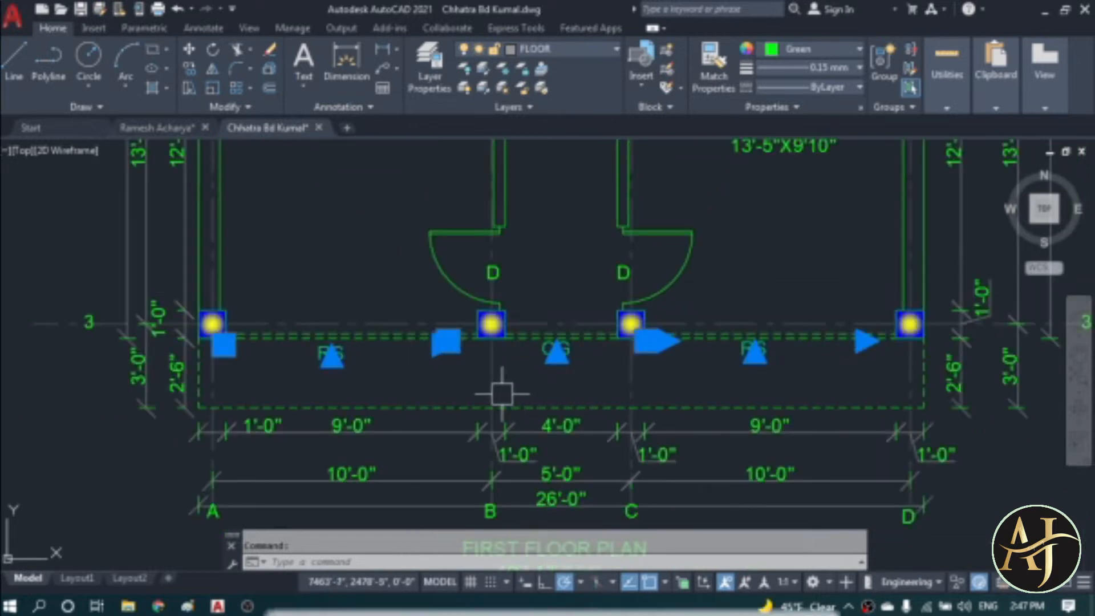
key(Escape)
scroll(550, 452, down, 4)
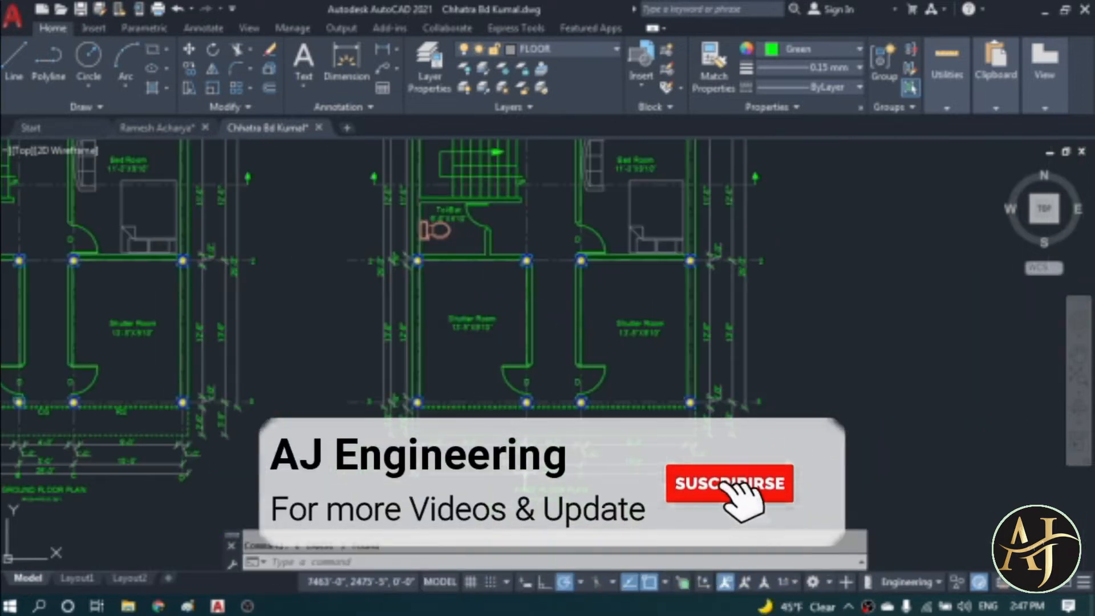
- Match the properties of a solid wall line onto the outer dashed lines between the front columns along grid line 3
scroll(494, 413, up, 4)
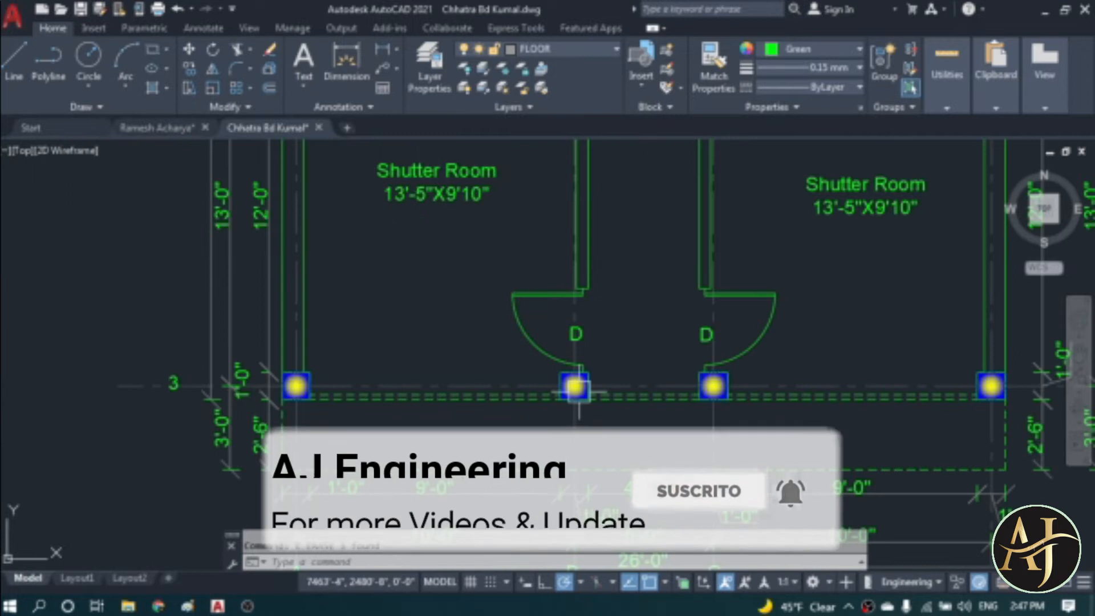
text(ma)
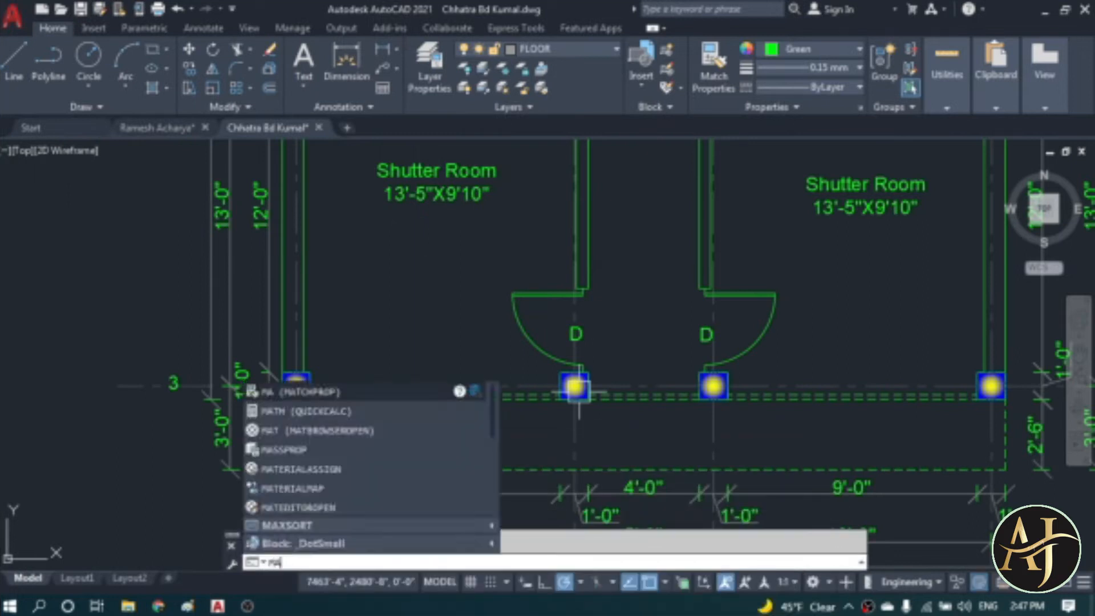
key(Return)
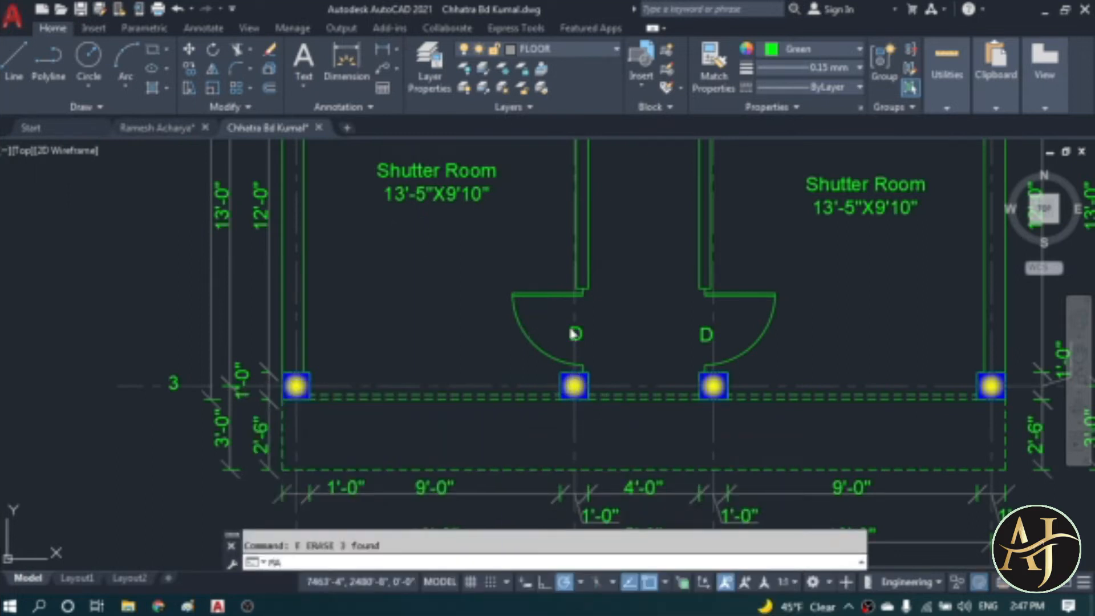
click(587, 256)
scroll(412, 404, up, 4)
click(411, 397)
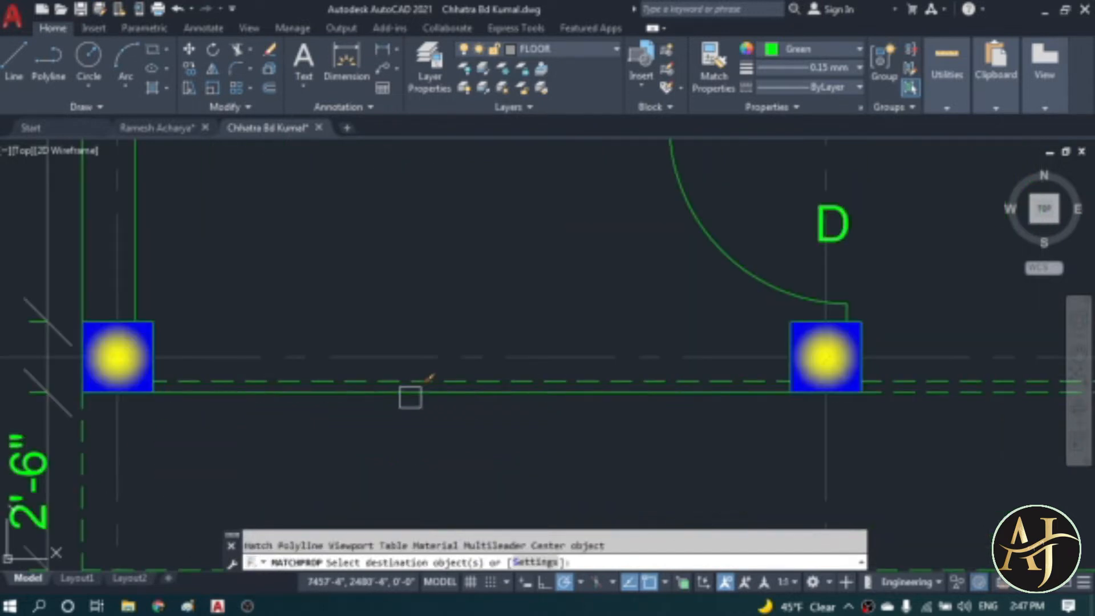
scroll(337, 394, down, 2)
scroll(770, 399, up, 4)
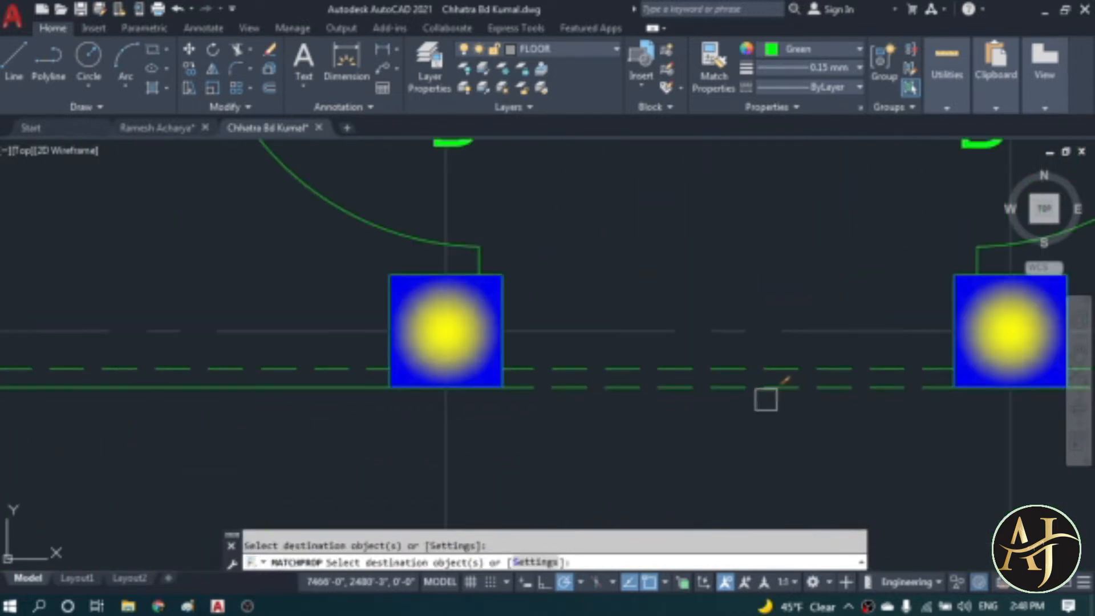
scroll(521, 402, down, 4)
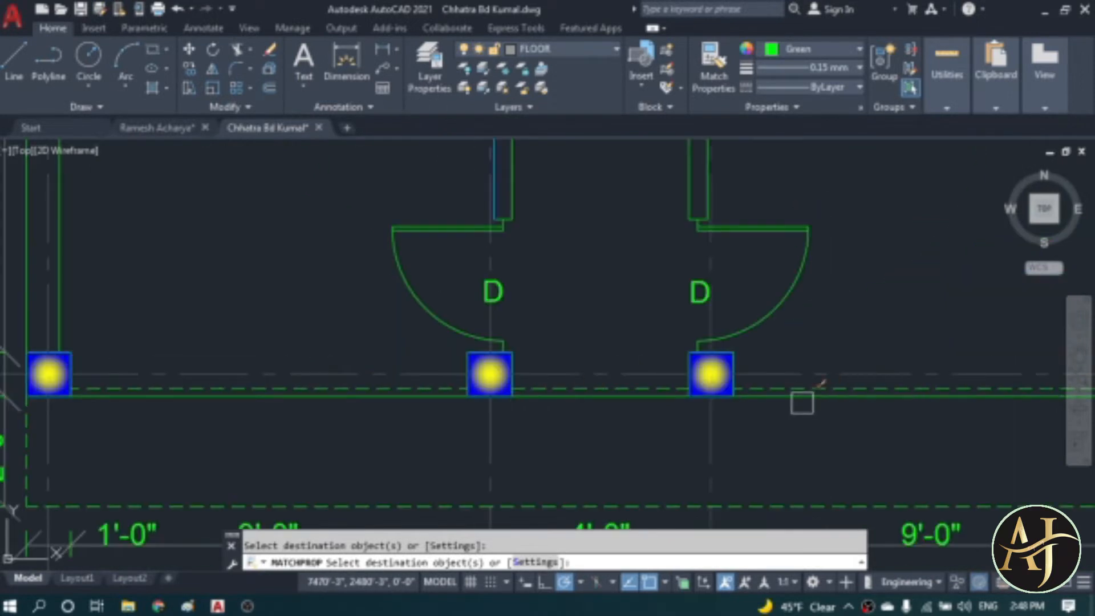
key(Escape)
- Erase the remaining inner dashed lines between the front columns of the first floor plan
scroll(771, 393, up, 4)
click(773, 382)
click(472, 381)
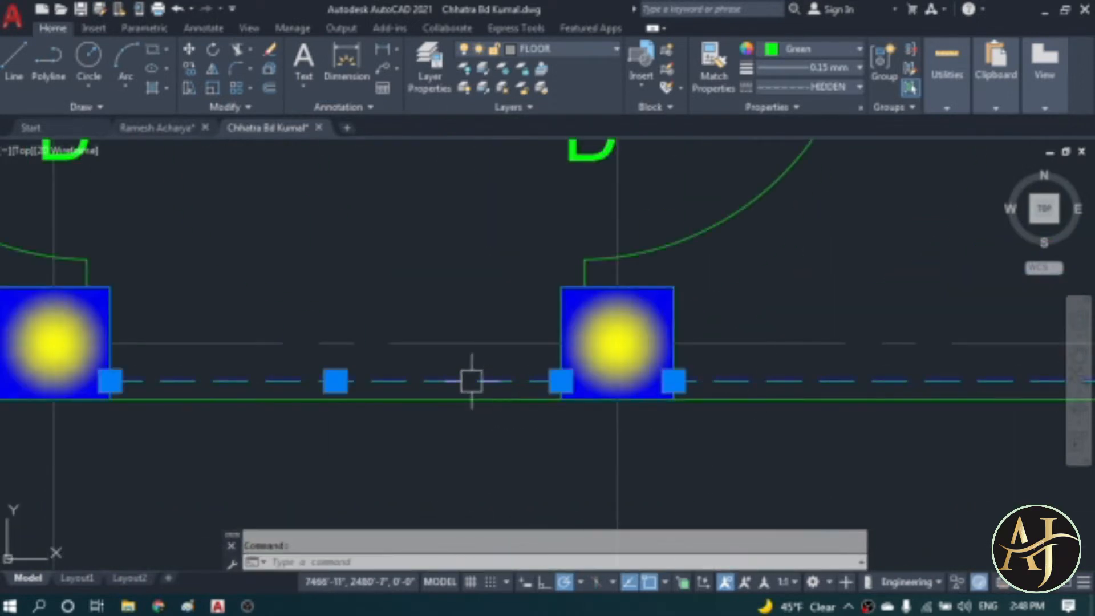
scroll(472, 381, down, 4)
scroll(540, 399, up, 4)
scroll(531, 410, down, 2)
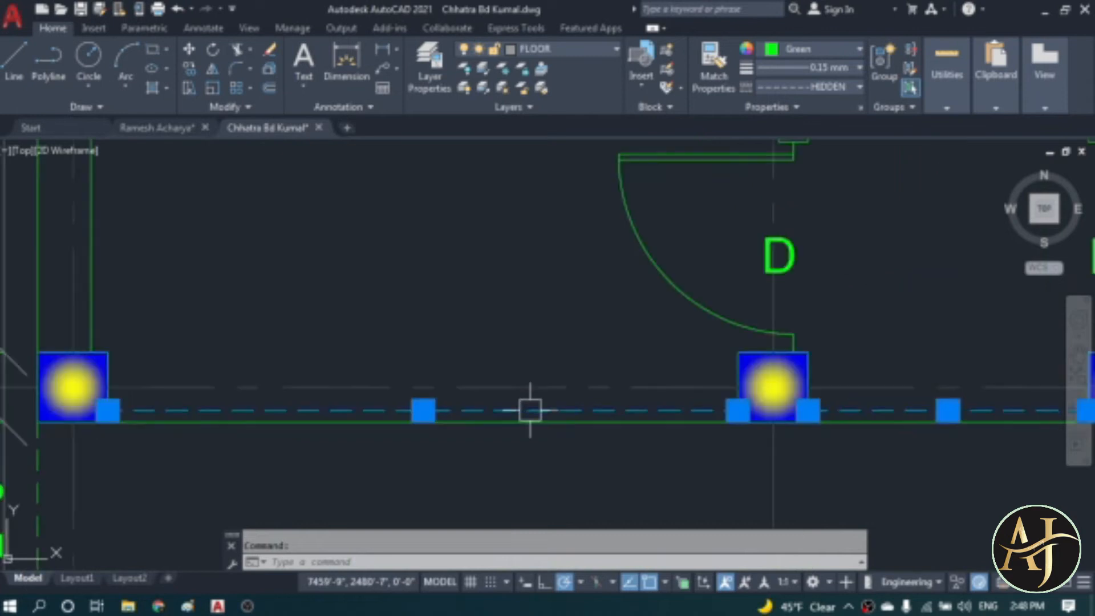
scroll(531, 410, down, 2)
key(Escape)
- Offset the front wall's outer lines 9" inward between the columns to form the inner wall face along grid line 3
text(o)
key(Return)
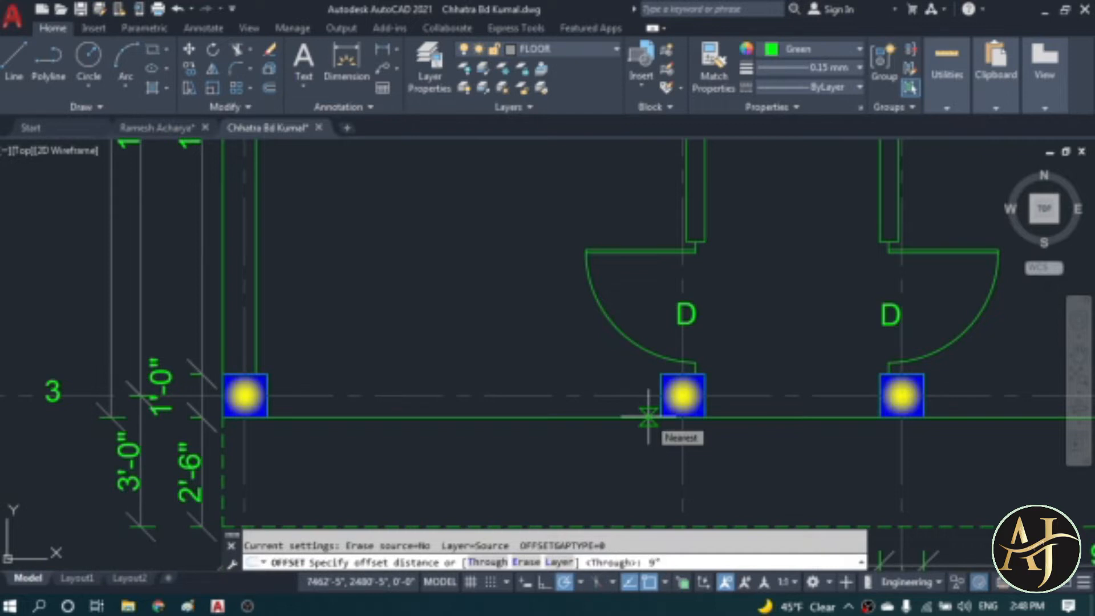
text(9")
key(Return)
click(648, 417)
click(633, 417)
click(596, 364)
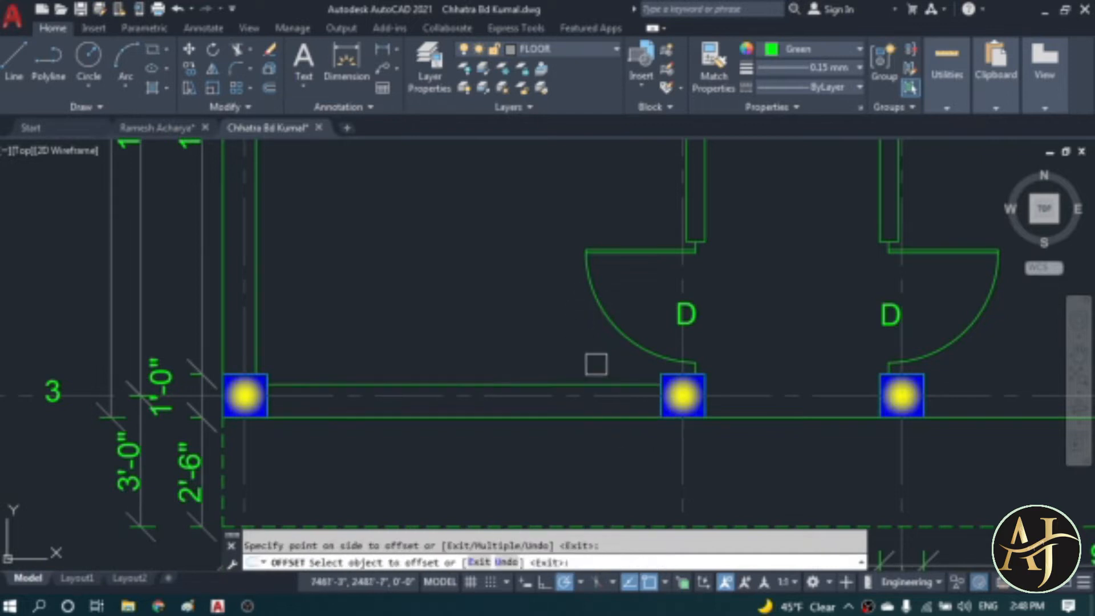
scroll(502, 385, down, 2)
click(834, 409)
click(837, 339)
key(Return)
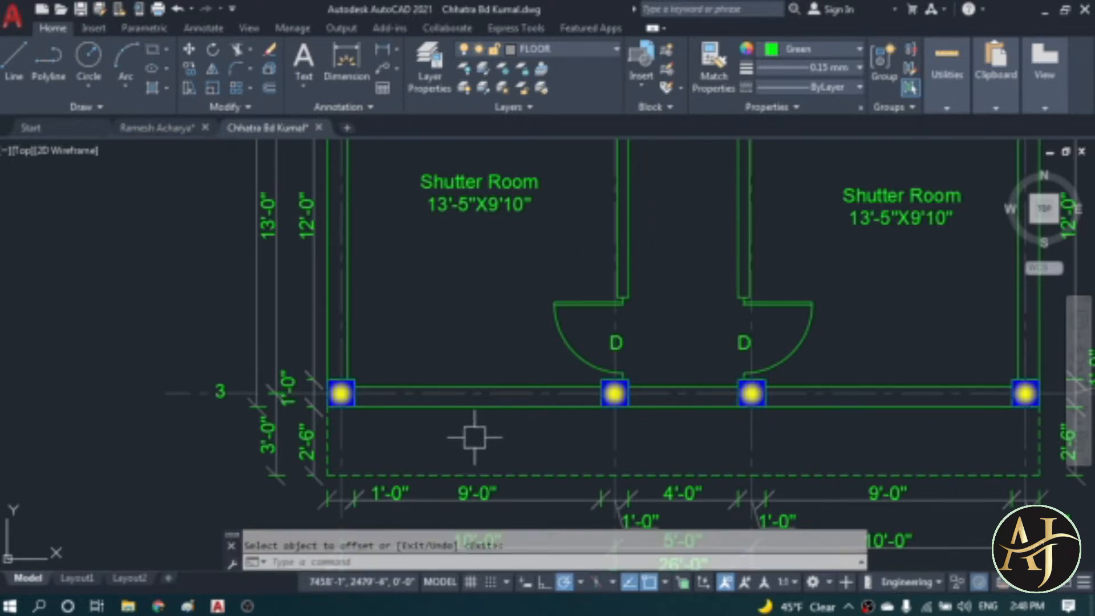
- Rename the left Shutter Room label on the first floor plan as Bed Room, keeping its size line
scroll(470, 436, down, 1)
scroll(451, 283, up, 3)
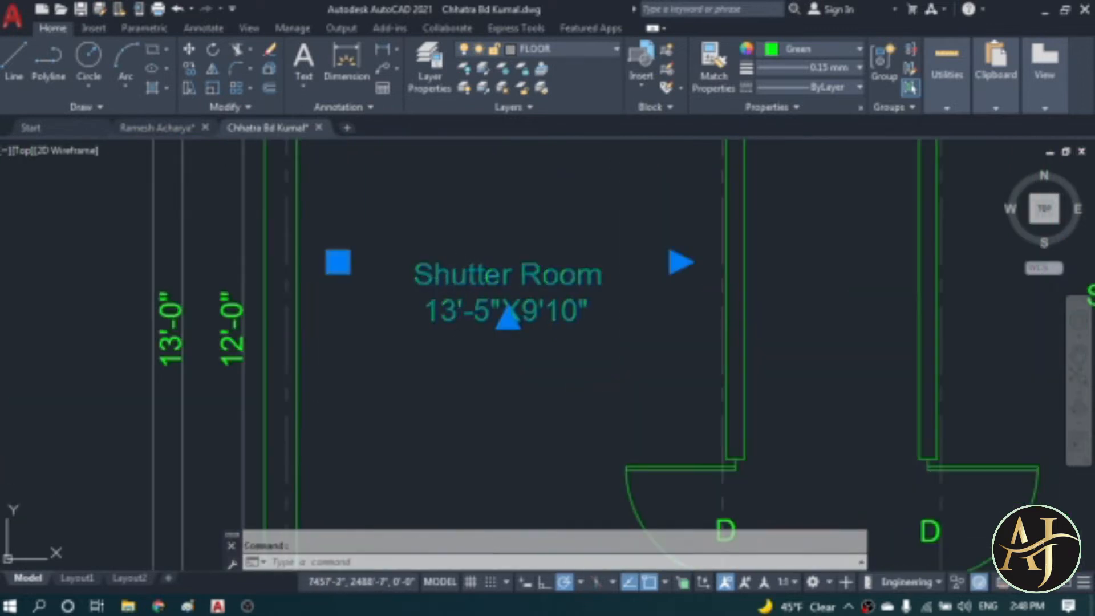
double_click(457, 278)
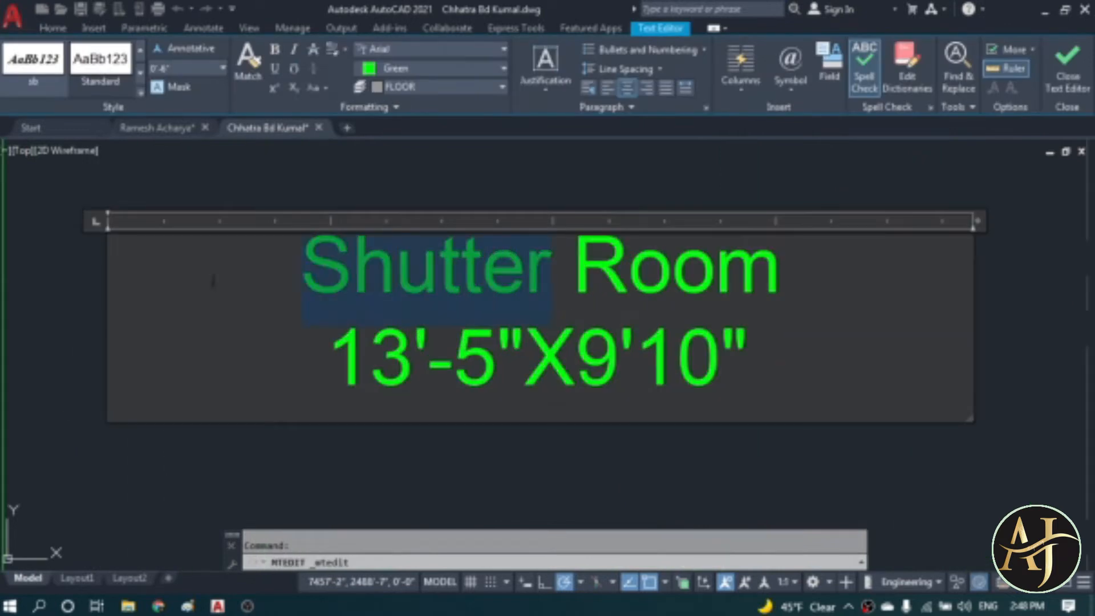
text(B)
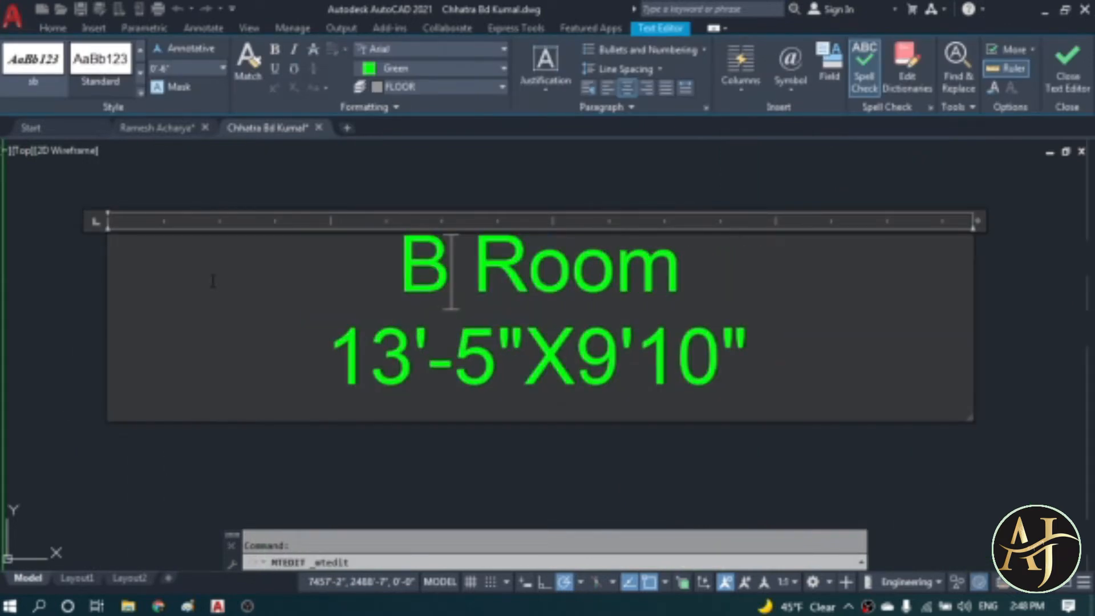
text(ed)
key(ctrl+Return)
- Rename the right Shutter Room label on the first floor plan as Bed Room, keeping its size line
scroll(229, 357, down, 3)
scroll(692, 349, up, 3)
click(720, 342)
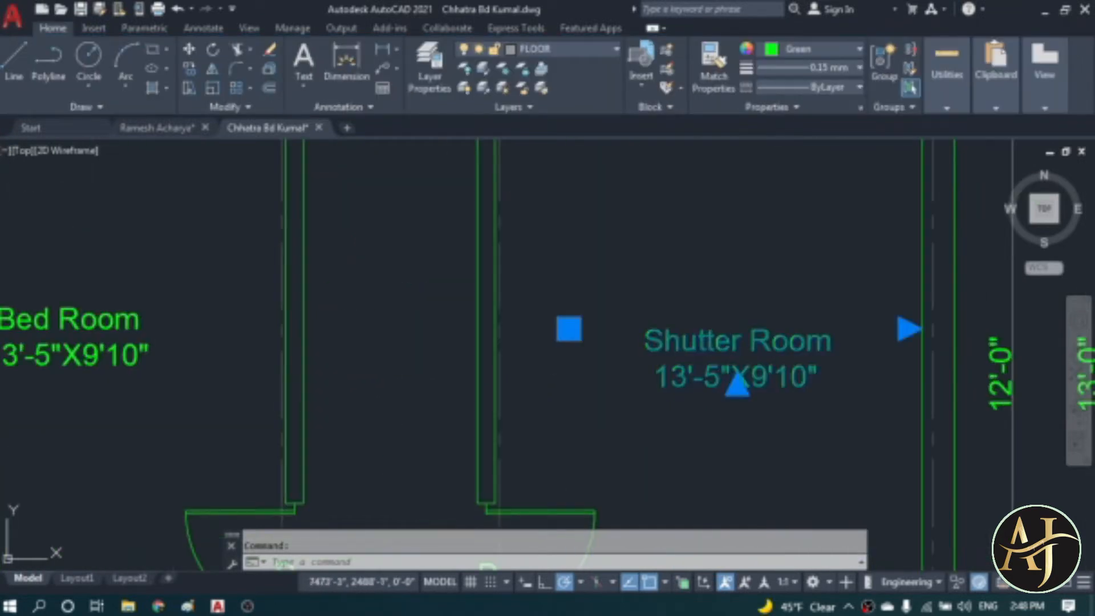
double_click(720, 342)
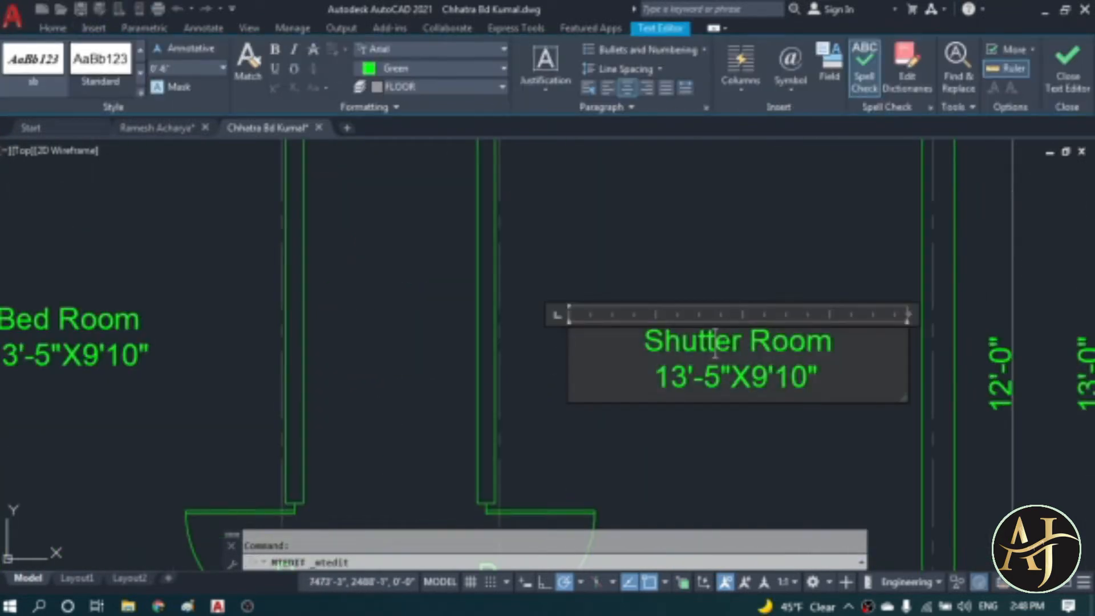
drag(742, 342, 641, 349)
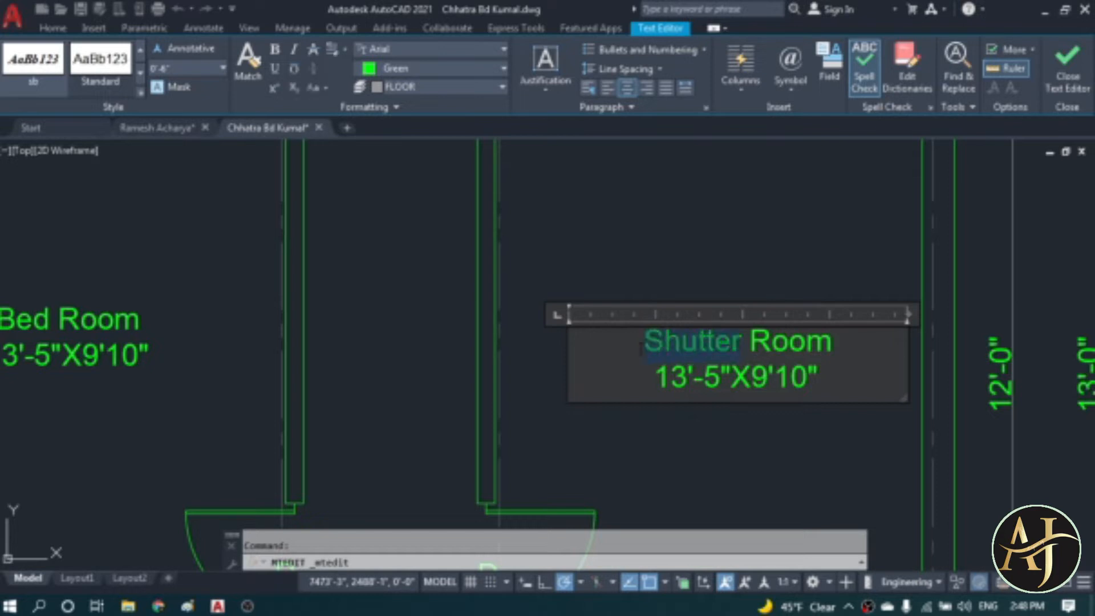
text(Bed)
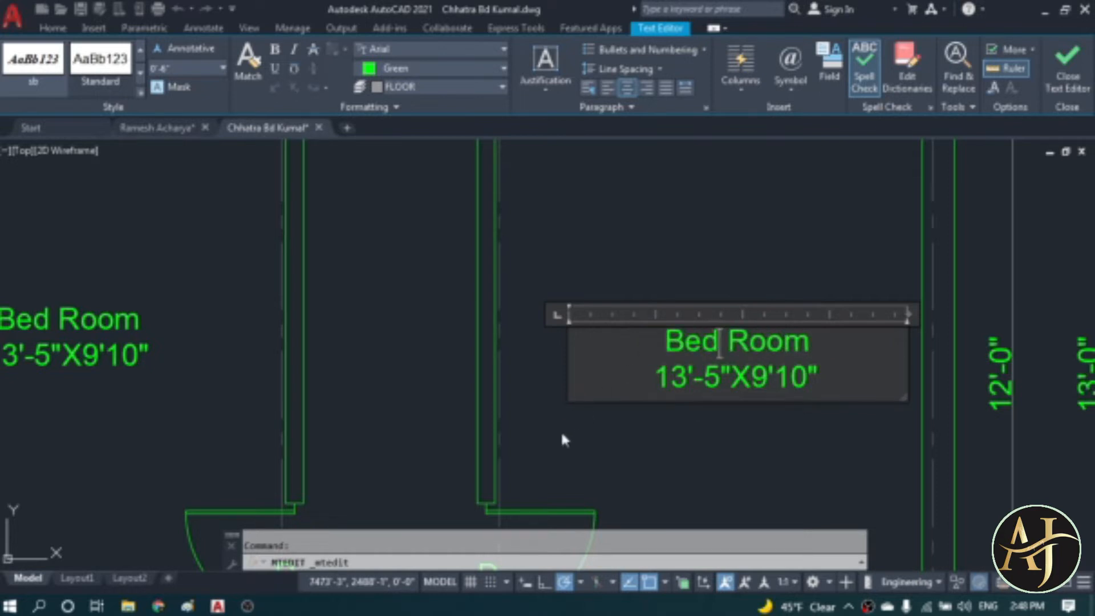
click(560, 430)
- Erase the CG label and the inner dashed line between the middle columns along grid line 1 of the first floor plan
scroll(602, 368, down, 8)
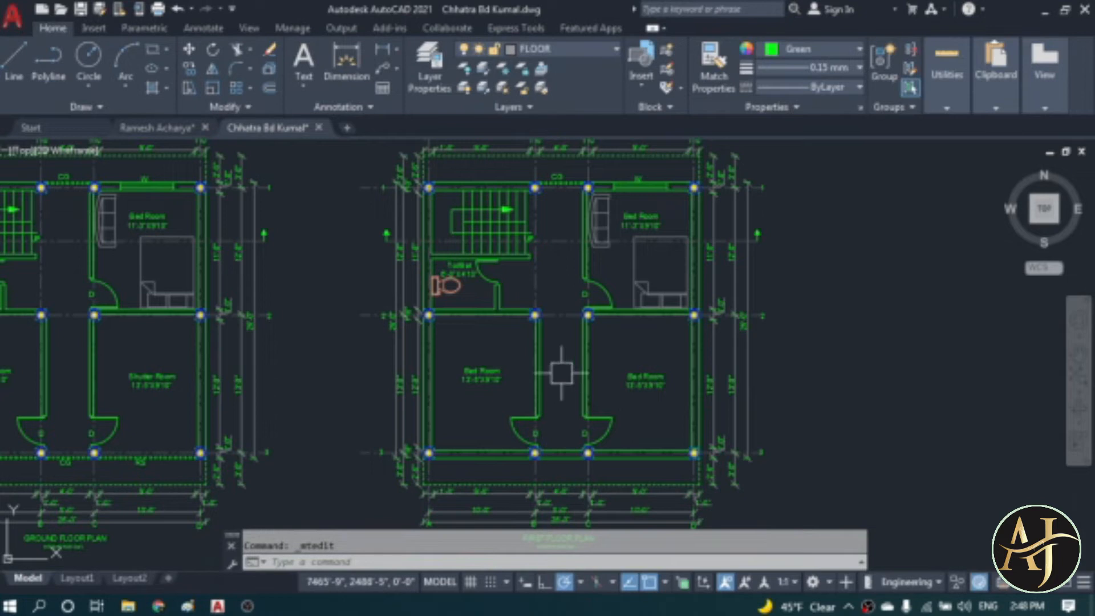
scroll(562, 183, up, 8)
click(557, 177)
text(e)
key(Return)
click(590, 224)
key(Delete)
- Match the properties of a solid wall line onto the outer dashed line between columns B and C along grid line 1
text(ma)
key(Return)
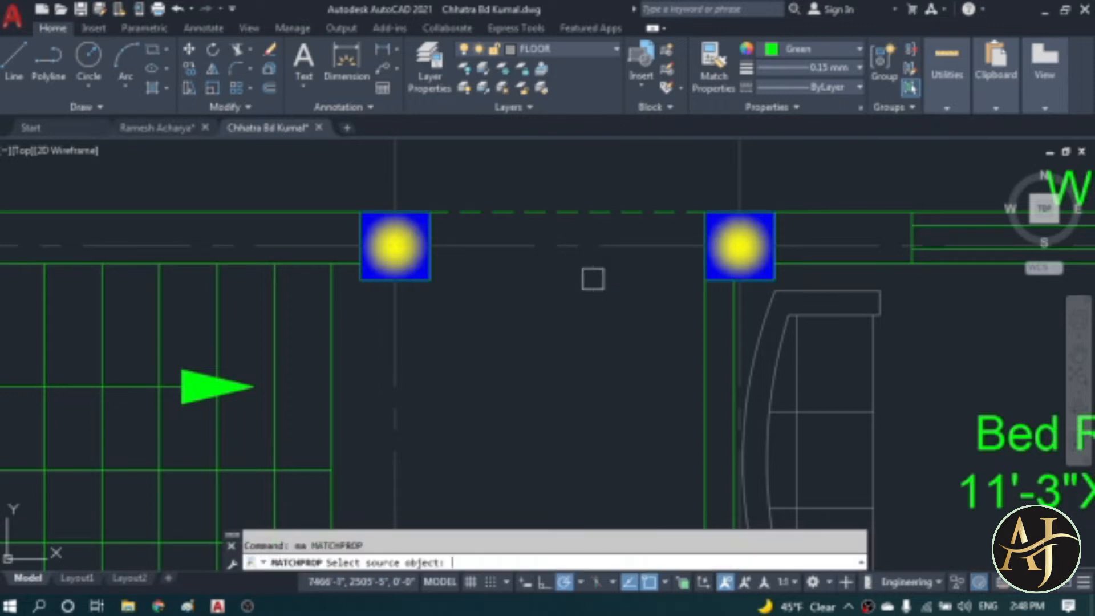
click(730, 217)
key(Escape)
- Match the properties of a solid wall line along grid line 3 onto the dashed projection outline in front of the first floor plan
scroll(501, 295, down, 6)
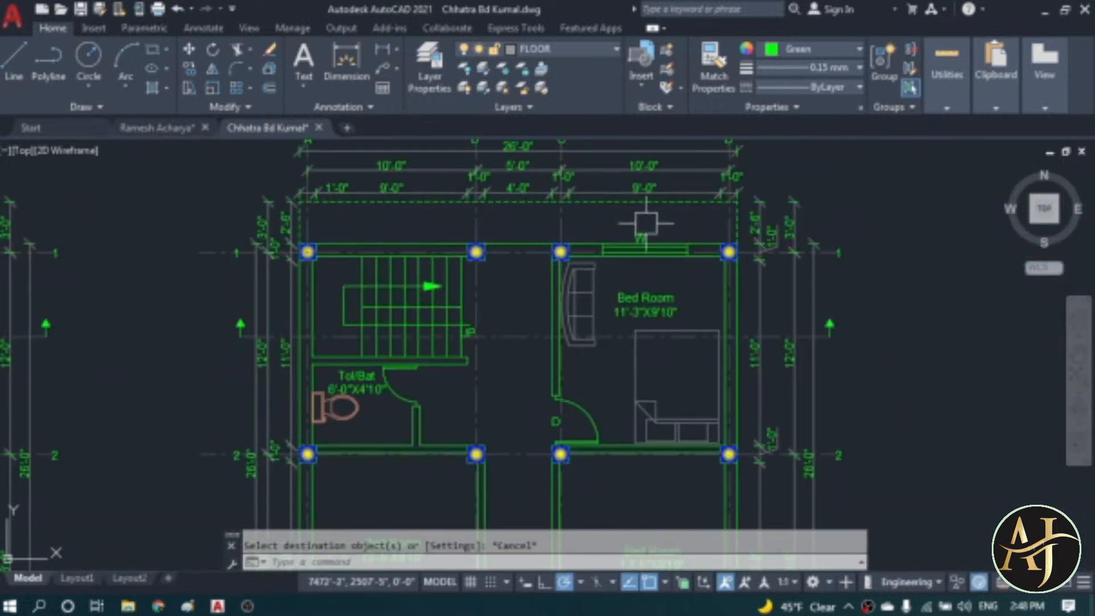
scroll(646, 224, down, 5)
scroll(633, 383, up, 5)
text(ma)
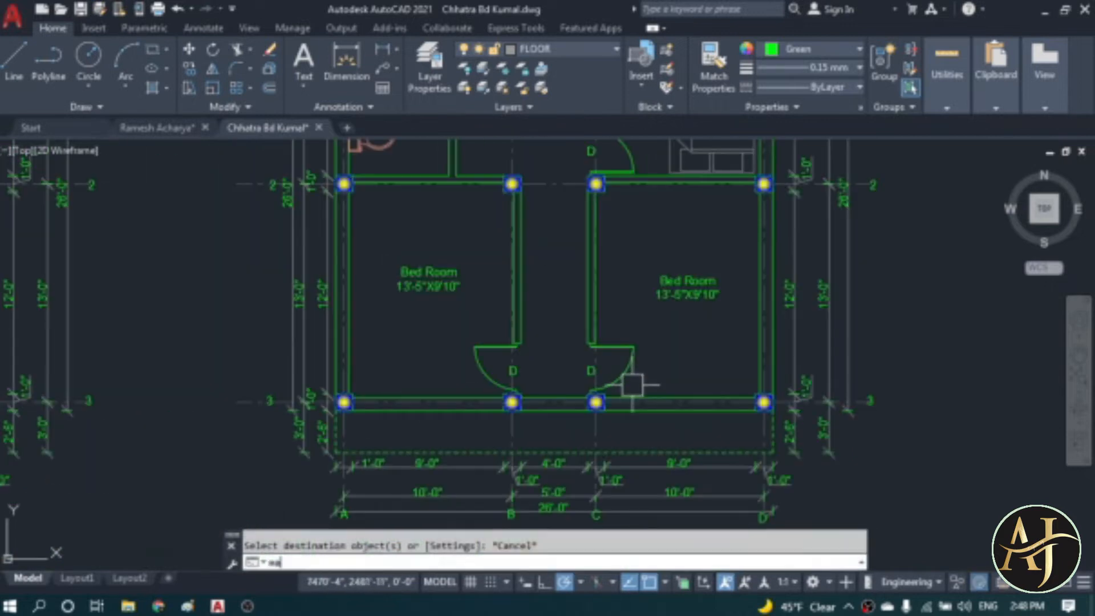
key(Return)
scroll(643, 413, up, 6)
click(635, 394)
scroll(617, 317, down, 4)
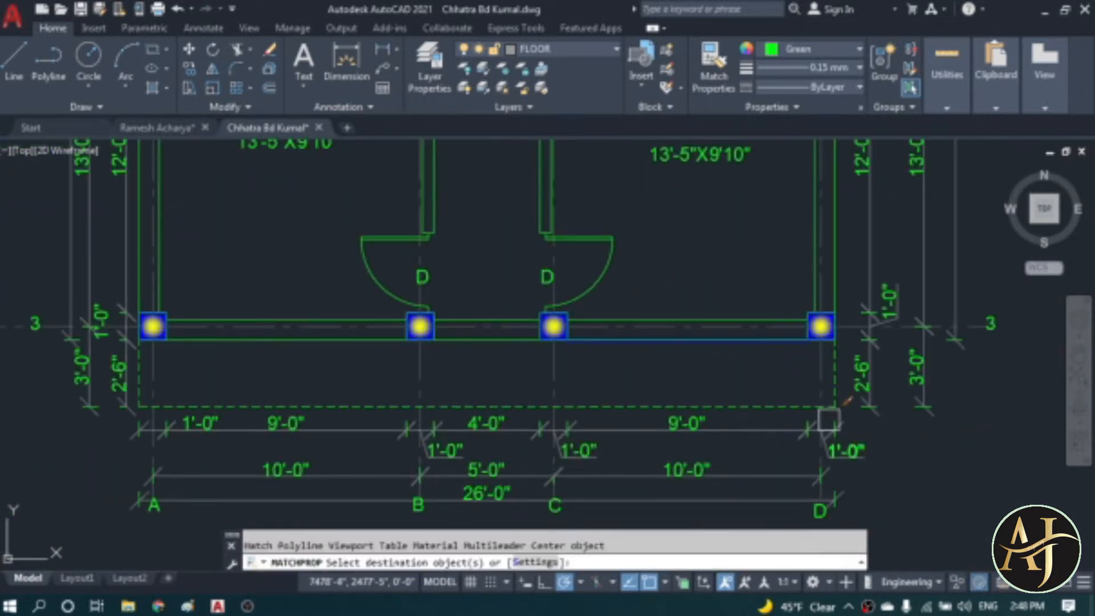
scroll(832, 379, up, 4)
click(834, 368)
click(815, 297)
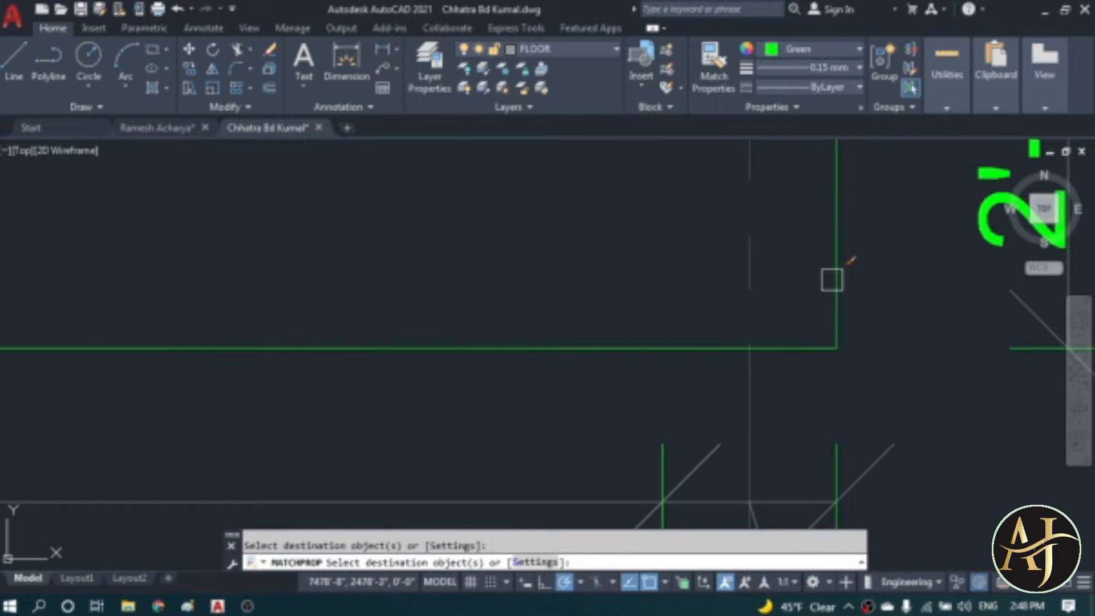
scroll(831, 280, down, 7)
scroll(280, 308, up, 7)
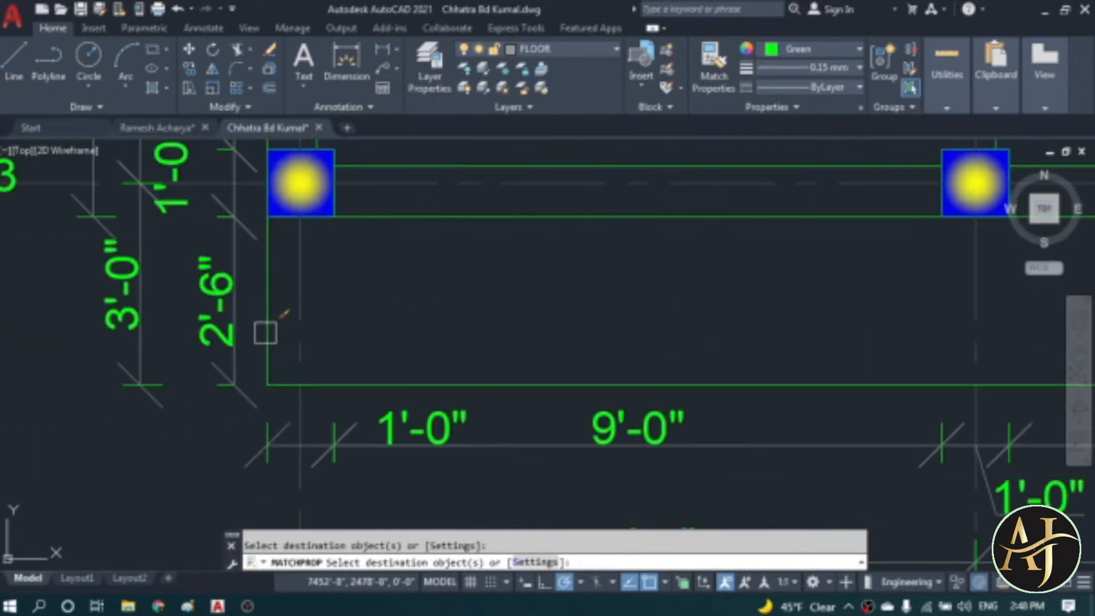
- Match the same solid line properties onto the dashed projection outline behind grid line 1 of the first floor plan
scroll(306, 342, down, 7)
scroll(354, 148, up, 5)
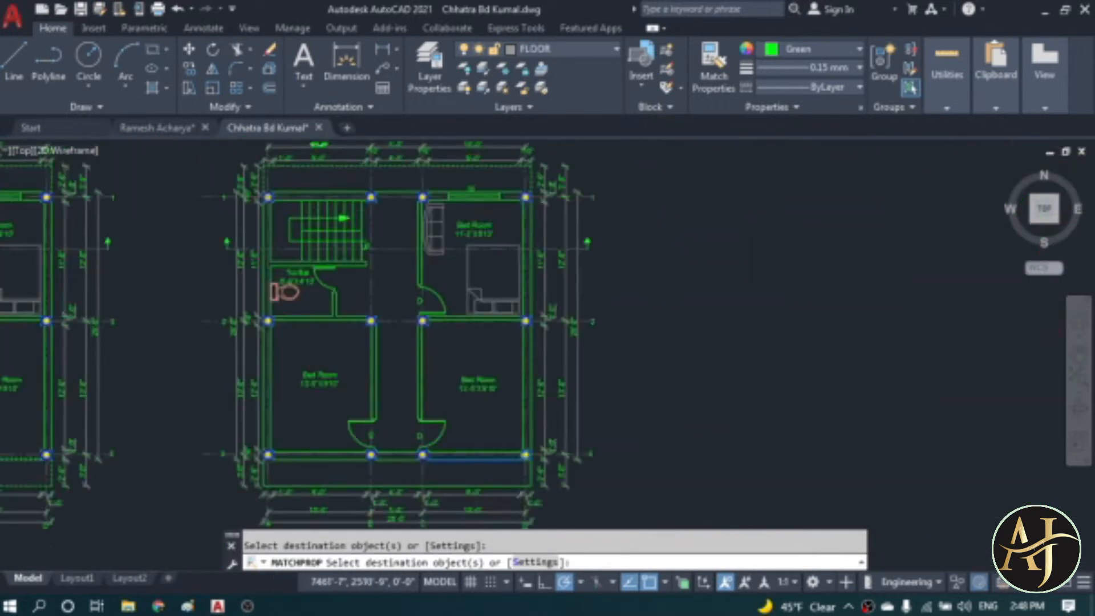
scroll(353, 147, up, 4)
scroll(117, 195, up, 4)
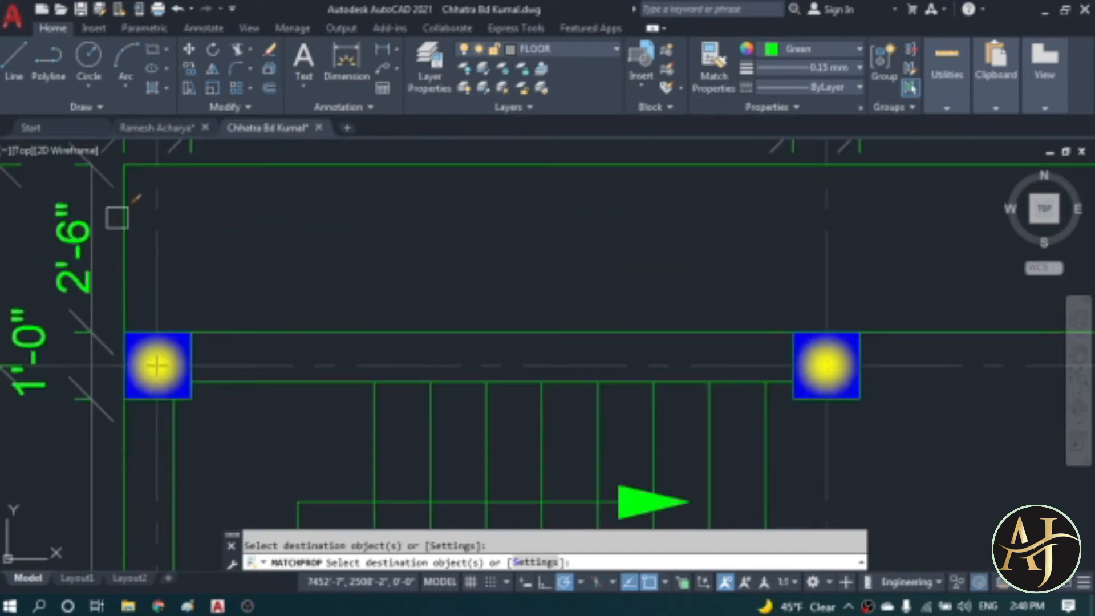
scroll(162, 234, down, 4)
scroll(831, 241, up, 4)
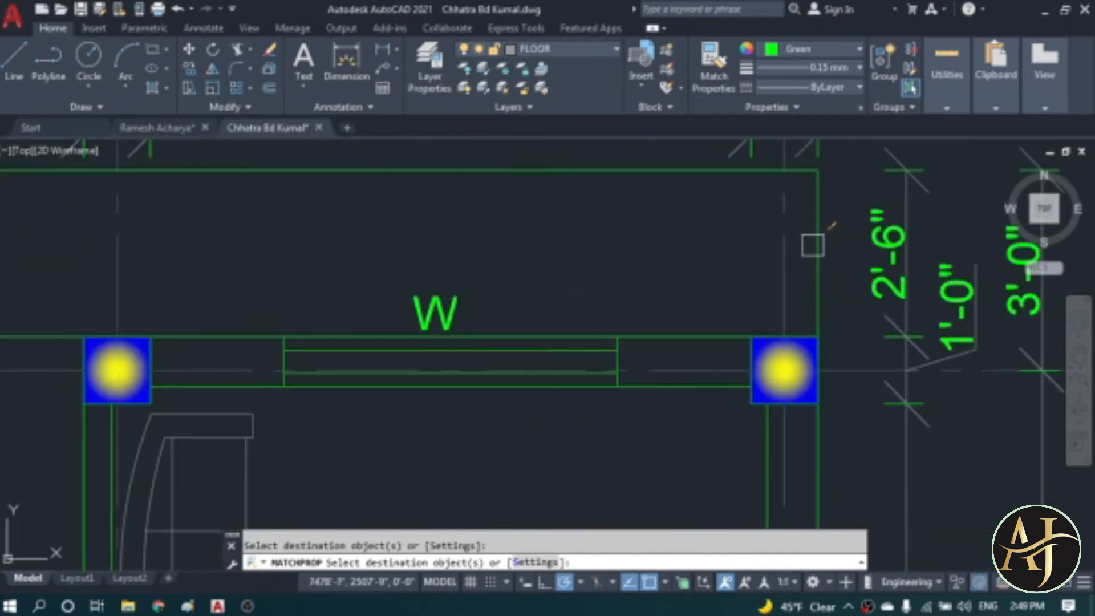
key(Escape)
- Examine the first floor plan's overall layout and the walls and doors around the two front bedrooms
scroll(485, 229, down, 4)
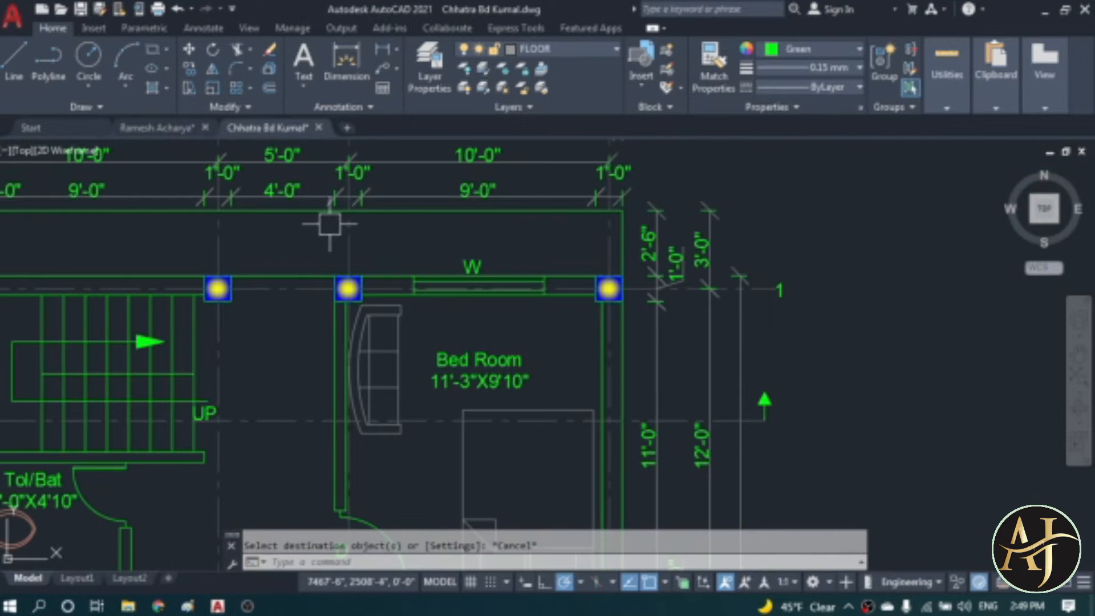
scroll(397, 213, down, 2)
scroll(359, 286, down, 7)
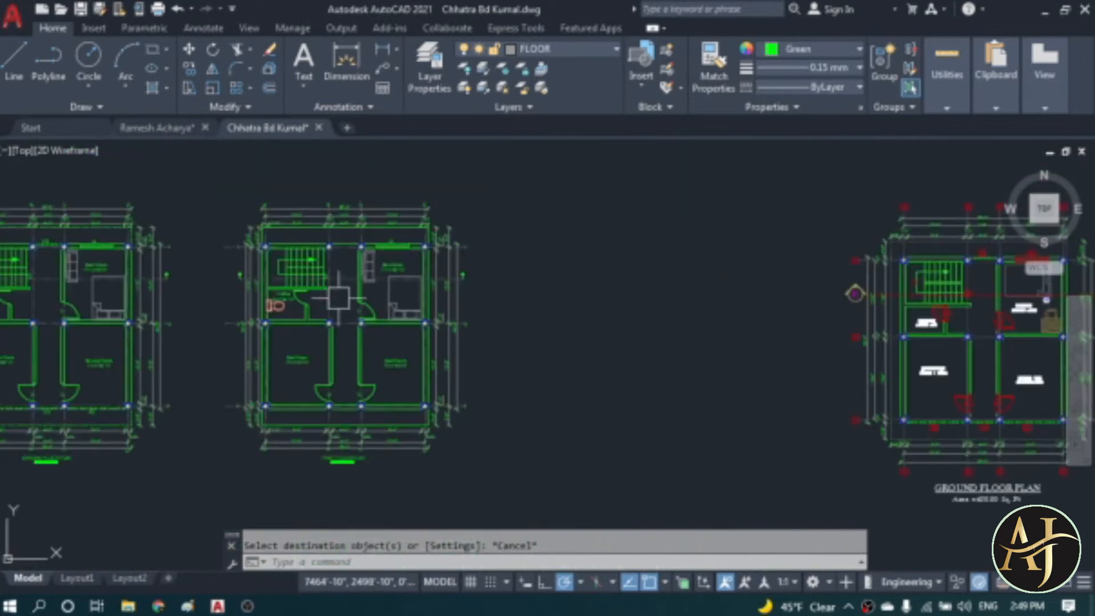
scroll(332, 340, up, 4)
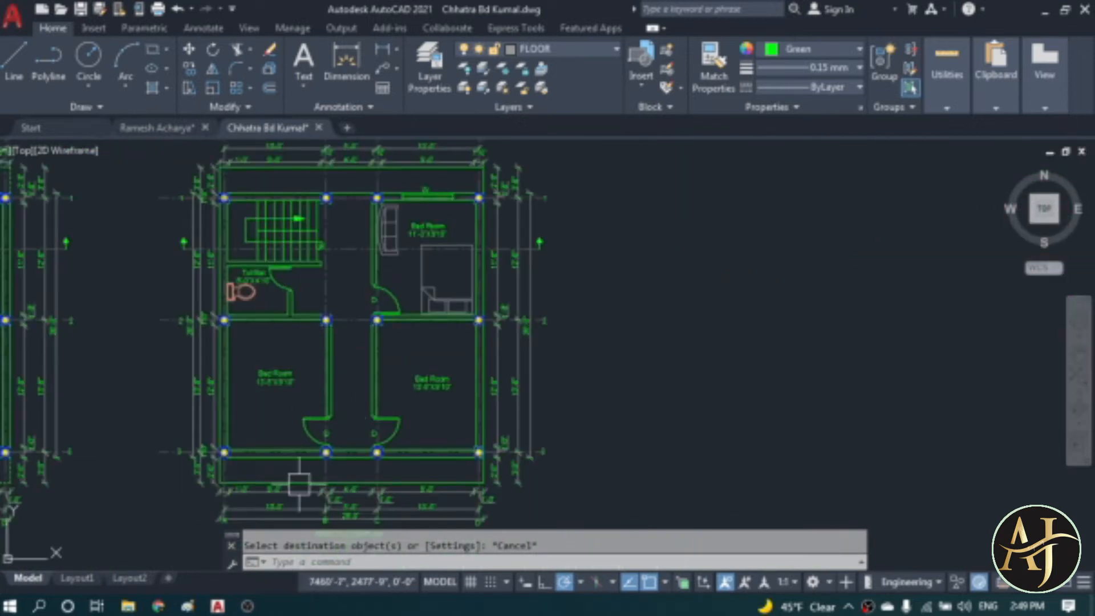
scroll(292, 469, up, 2)
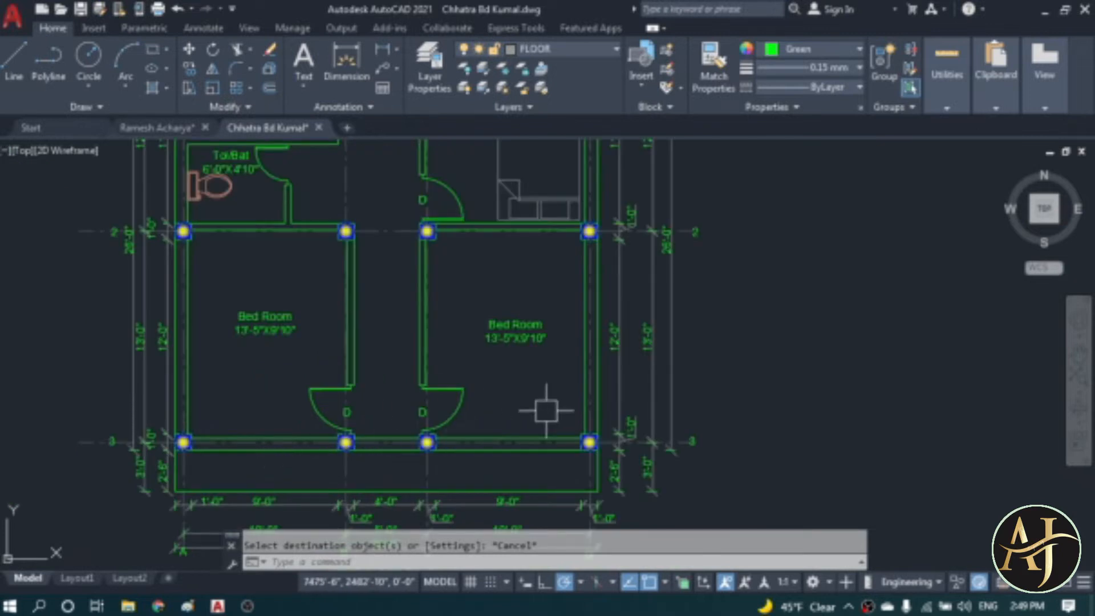
scroll(422, 435, up, 2)
scroll(447, 274, down, 2)
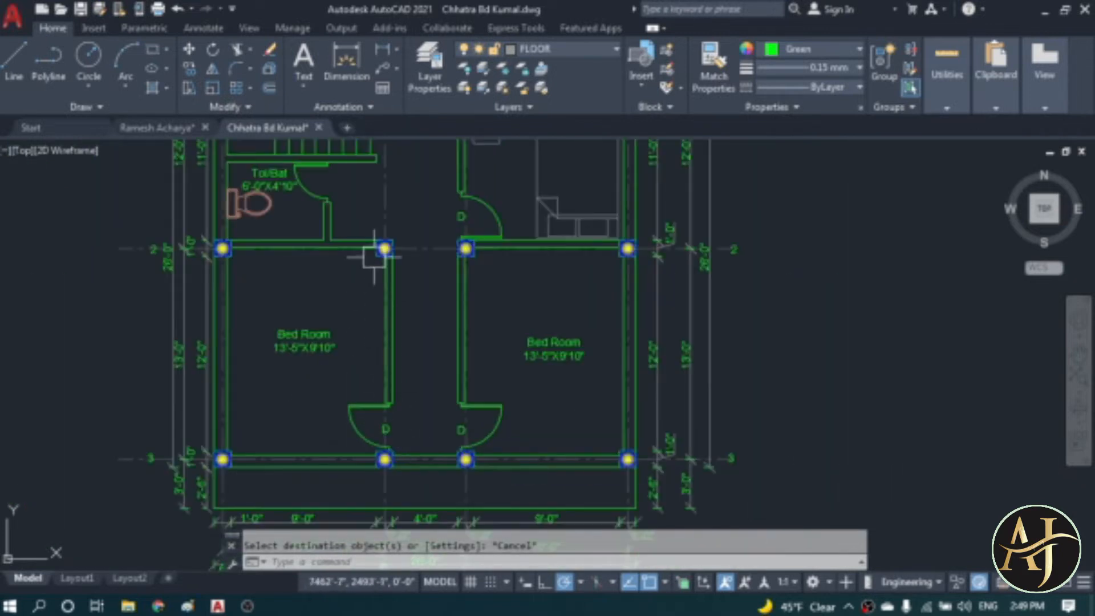
scroll(381, 251, up, 4)
text(o)
key(Return)
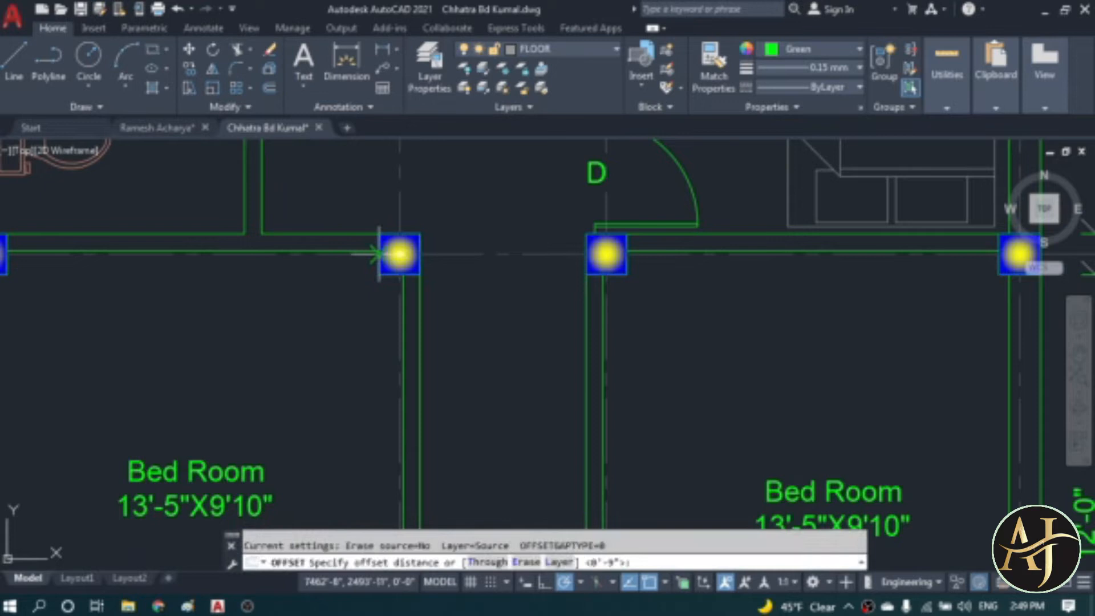
key(Escape)
key(Escape)
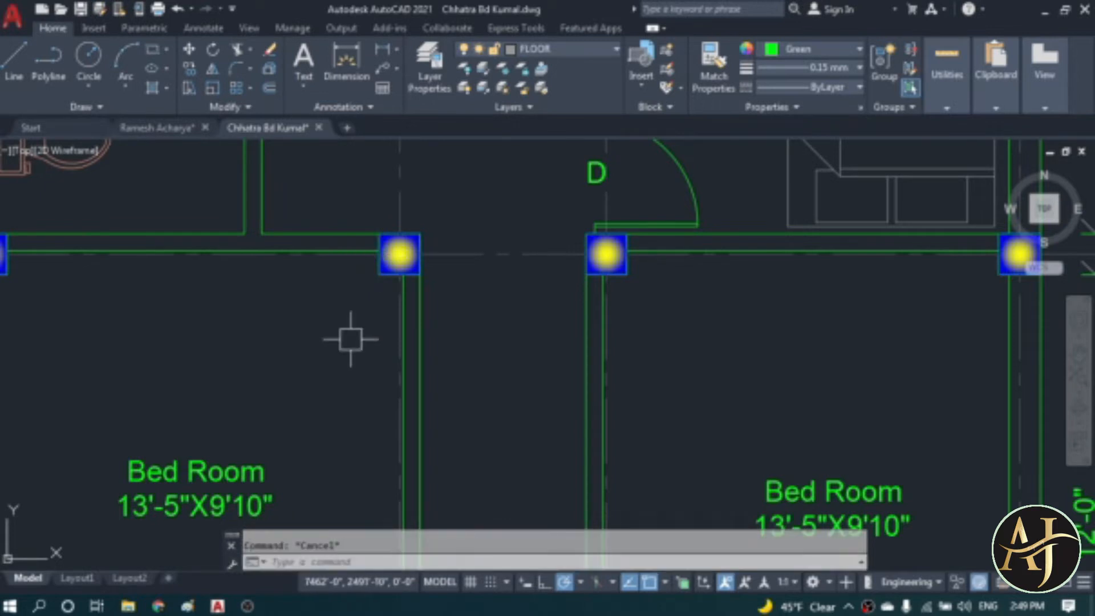
- Offset the outline of the column at grid B-2 outward by 3' to mark a door opening
text(o)
key(Return)
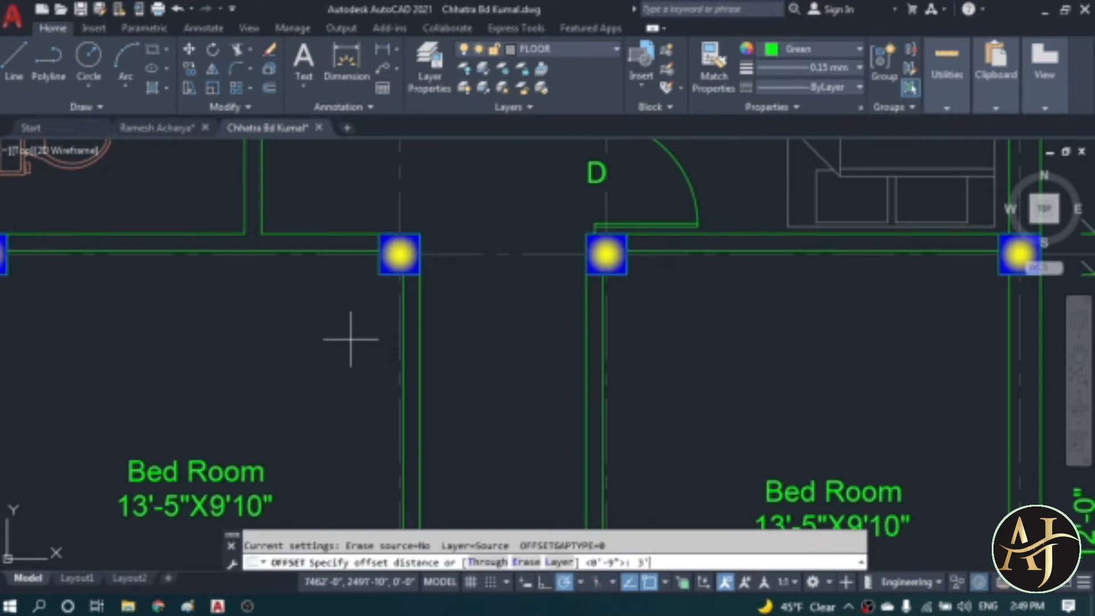
key(Return)
scroll(382, 284, up, 4)
click(384, 262)
click(384, 319)
scroll(397, 322, down, 4)
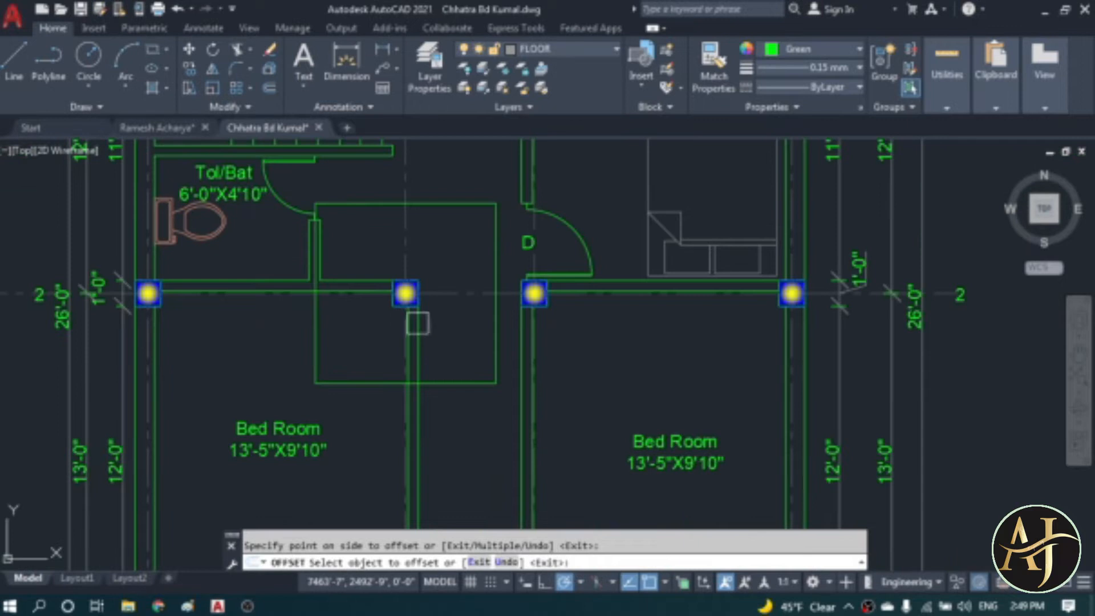
key(Escape)
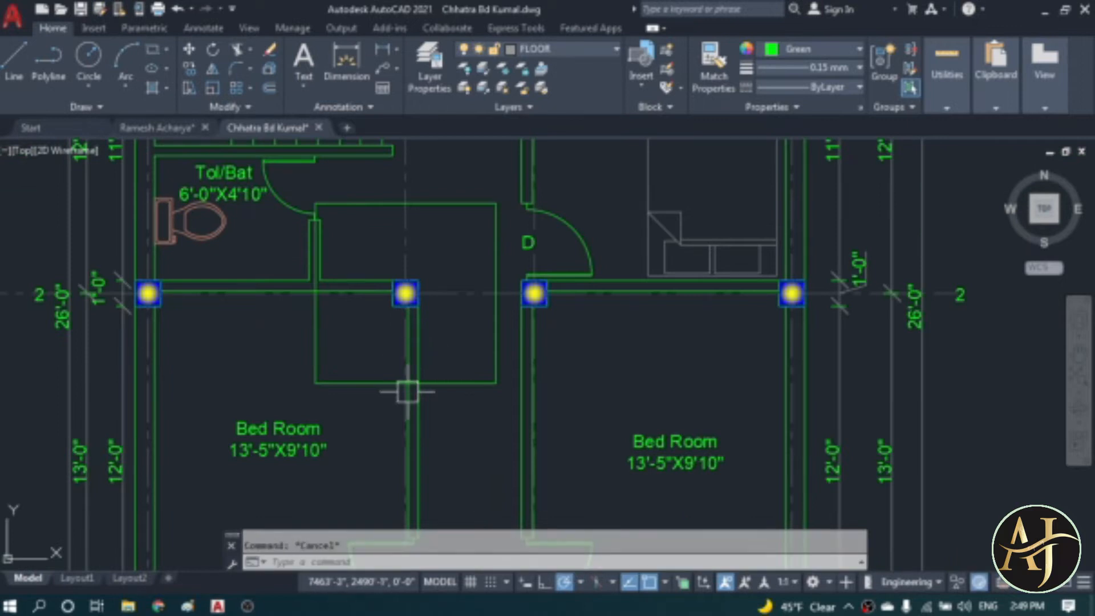
- Trim the offset square and the left Bed Room's corridor wall lines to open a door gap beside column B-2, keeping a closed wall end
scroll(408, 391, up, 2)
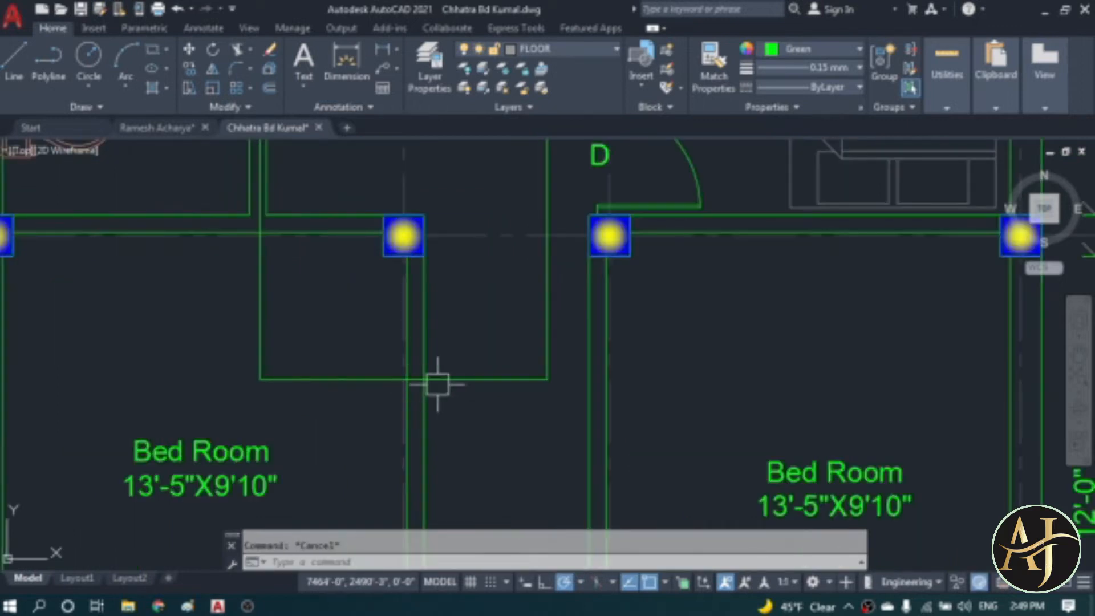
text(t)
key(Return)
click(436, 379)
scroll(399, 383, up, 5)
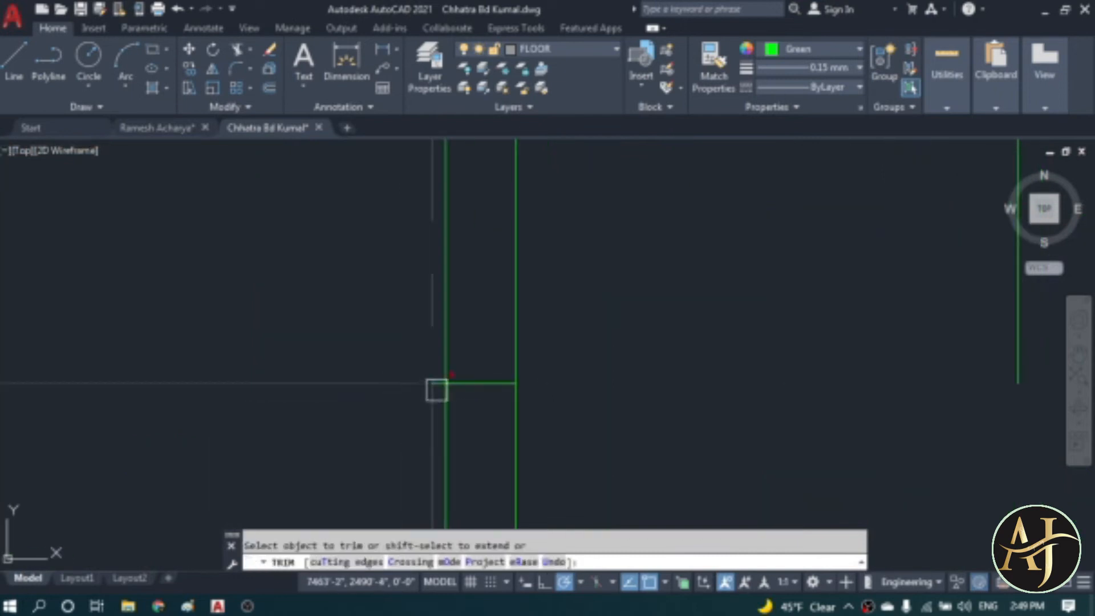
scroll(428, 401, down, 4)
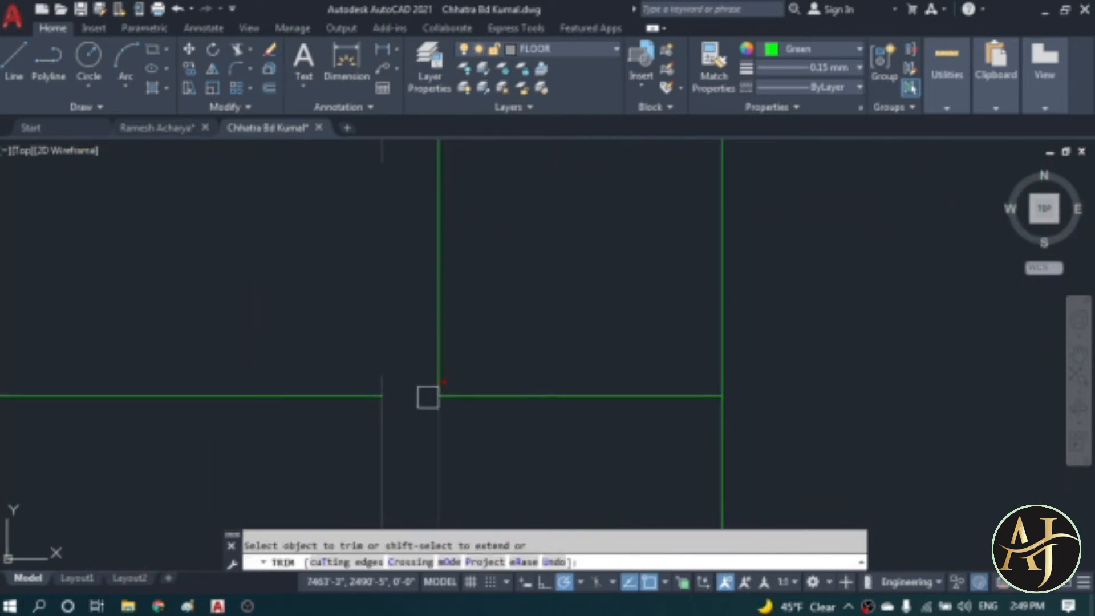
key(Escape)
- Erase the leftover part of the offset square around column B-2
scroll(514, 343, down, 3)
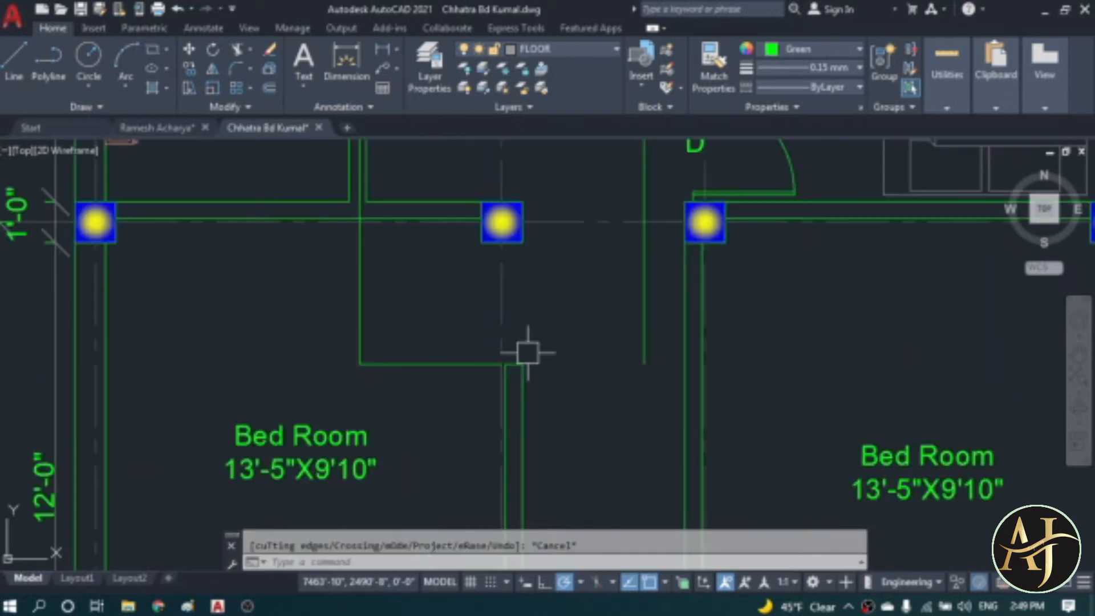
click(433, 364)
text(e)
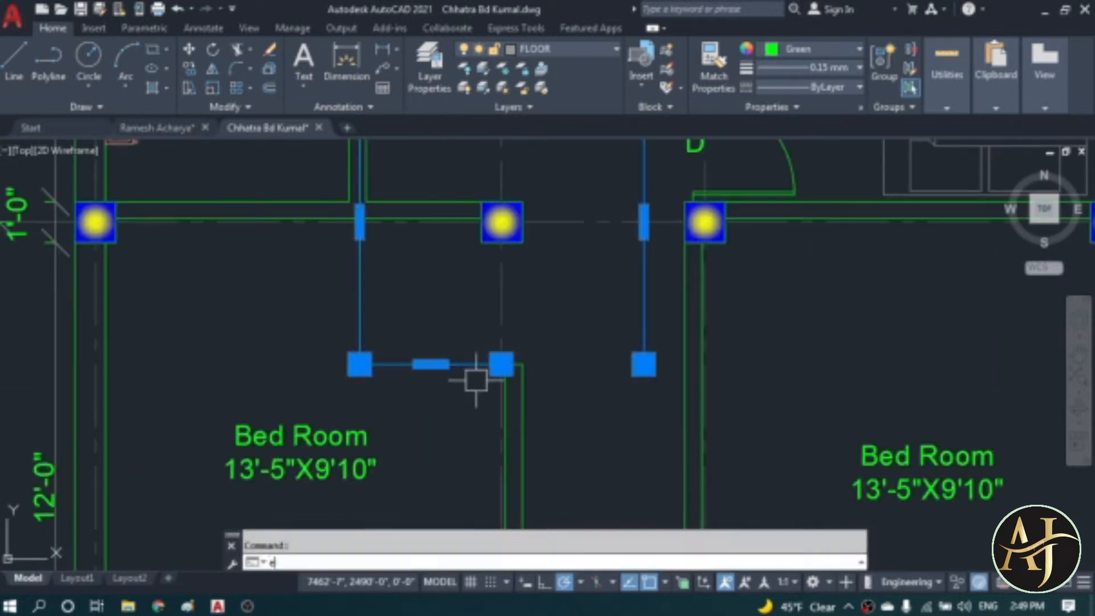
key(Return)
- Move the left Bed Room's door and its D label from the column on grid line 3 to the new opening beside column B-2
scroll(501, 381, down, 5)
scroll(496, 374, up, 6)
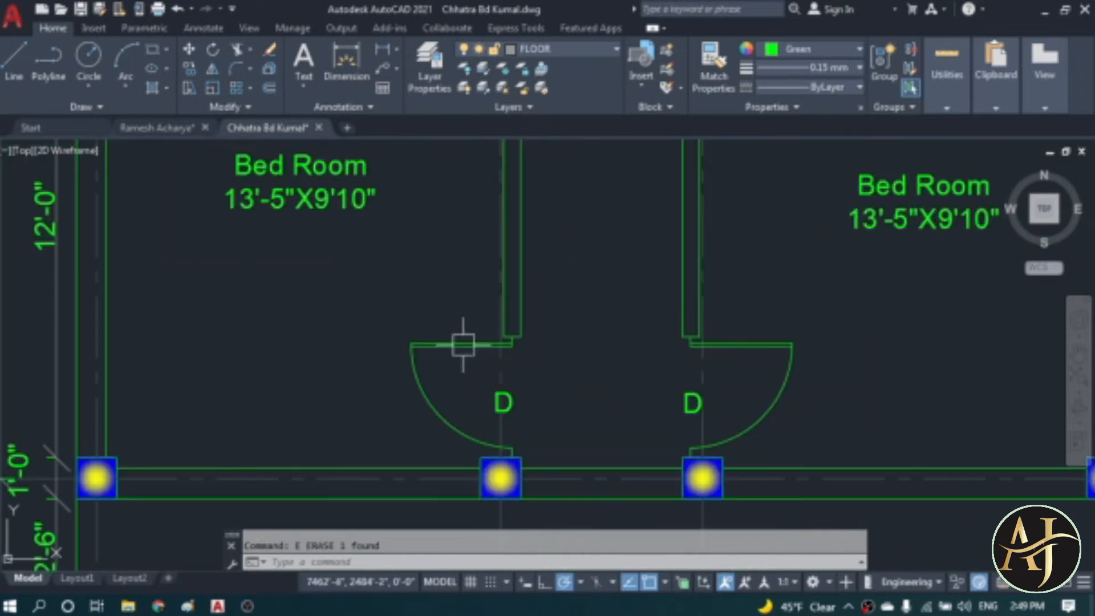
scroll(551, 415, up, 2)
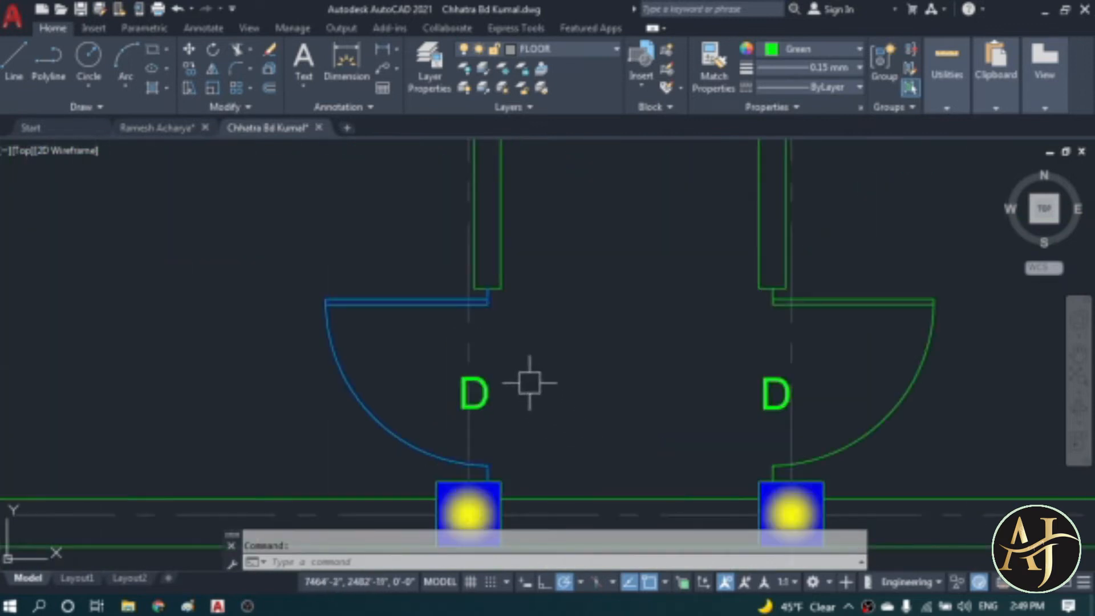
click(477, 395)
text(m)
key(Return)
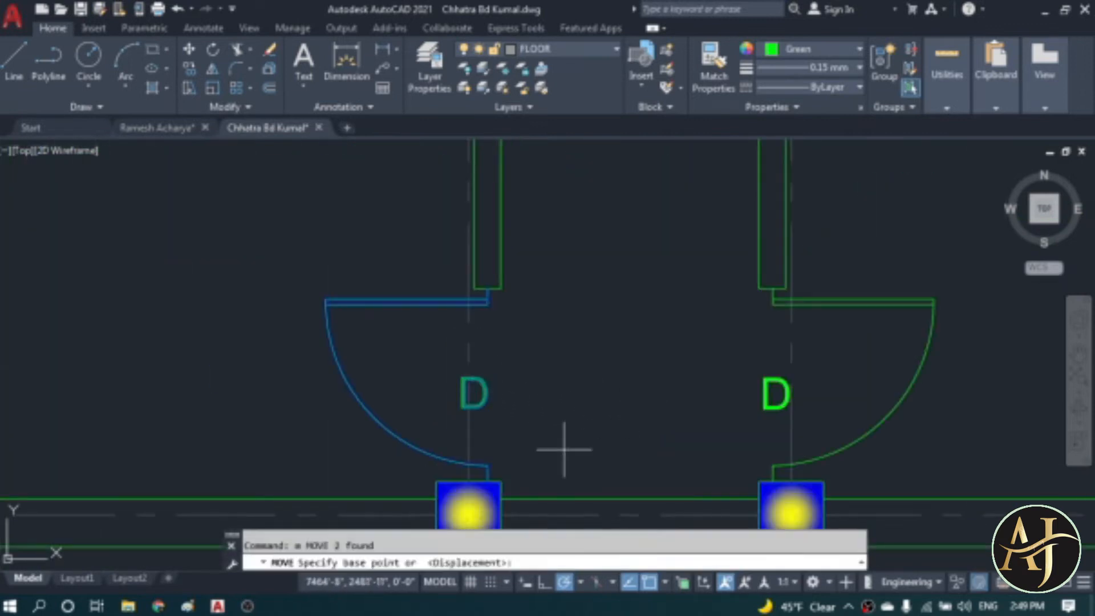
click(488, 482)
scroll(518, 464, down, 4)
scroll(525, 384, up, 5)
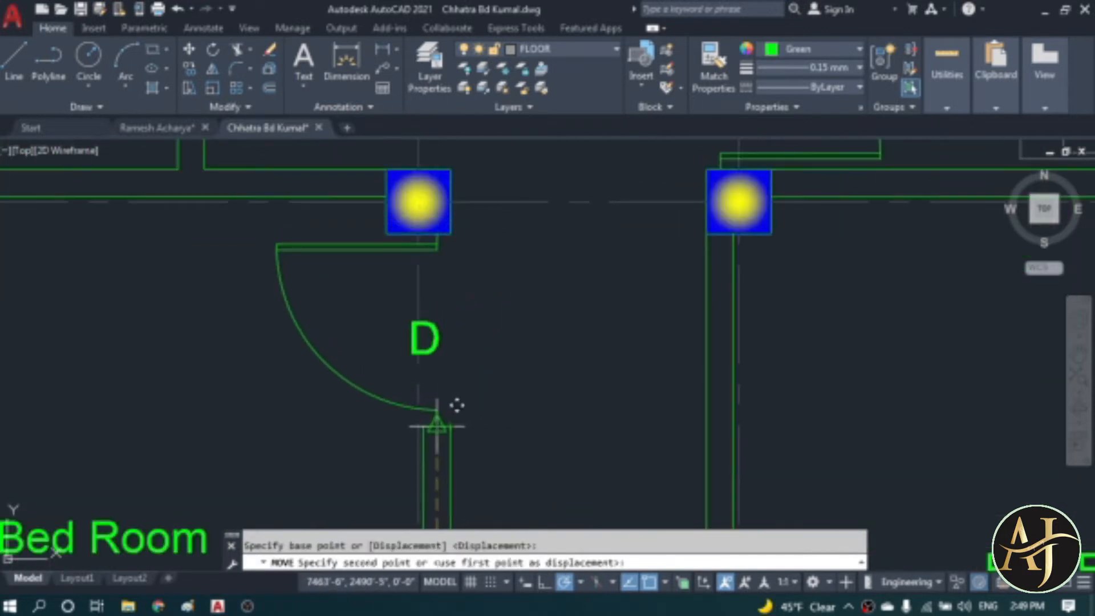
key(Escape)
- Erase the closing line at the left Bed Room's corridor wall end near grid line 3 and extend both wall lines to the lower wall
scroll(502, 382, down, 4)
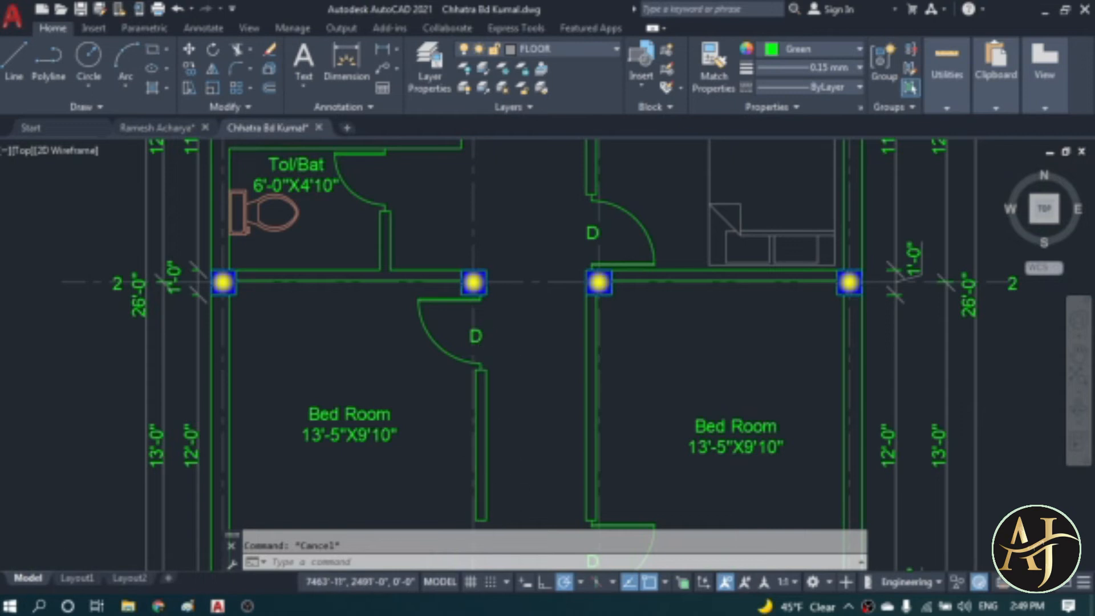
scroll(489, 408, down, 3)
scroll(476, 427, up, 8)
click(464, 342)
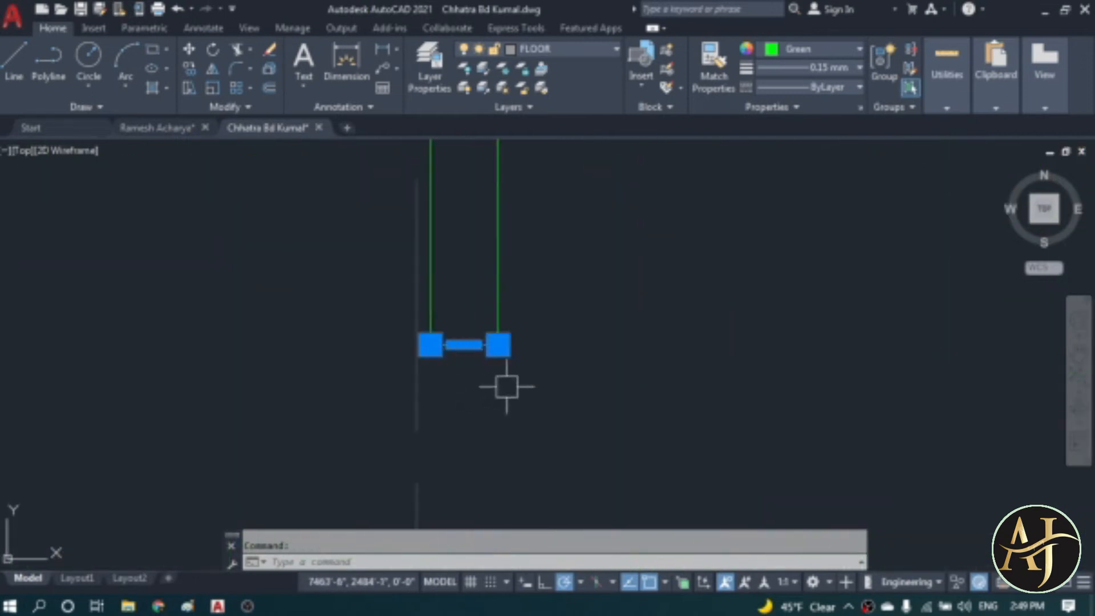
scroll(481, 390, down, 2)
text(e)
key(Return)
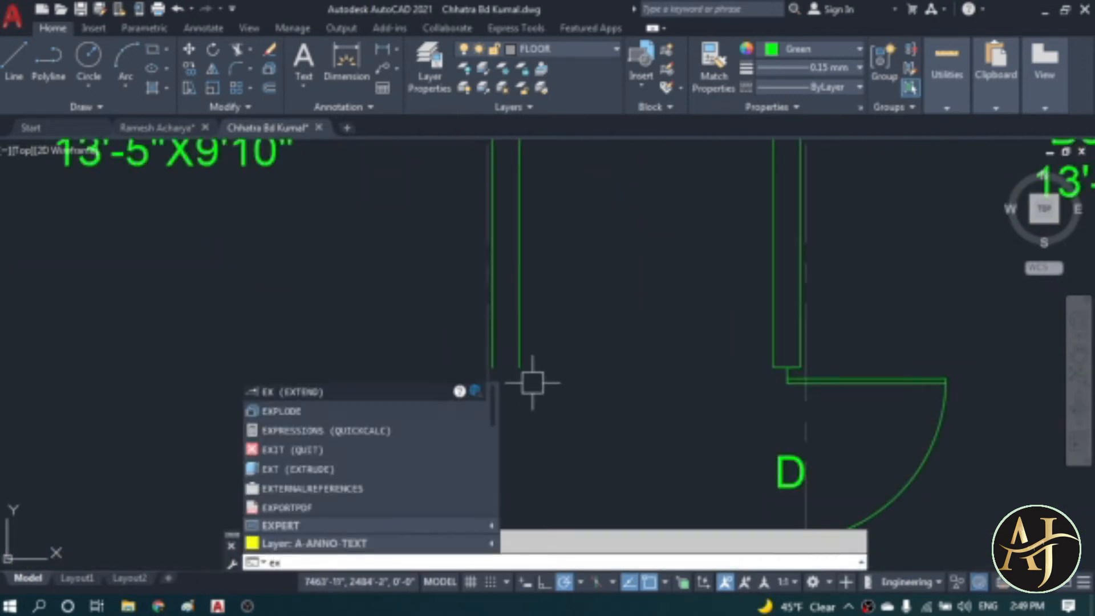
key(Return)
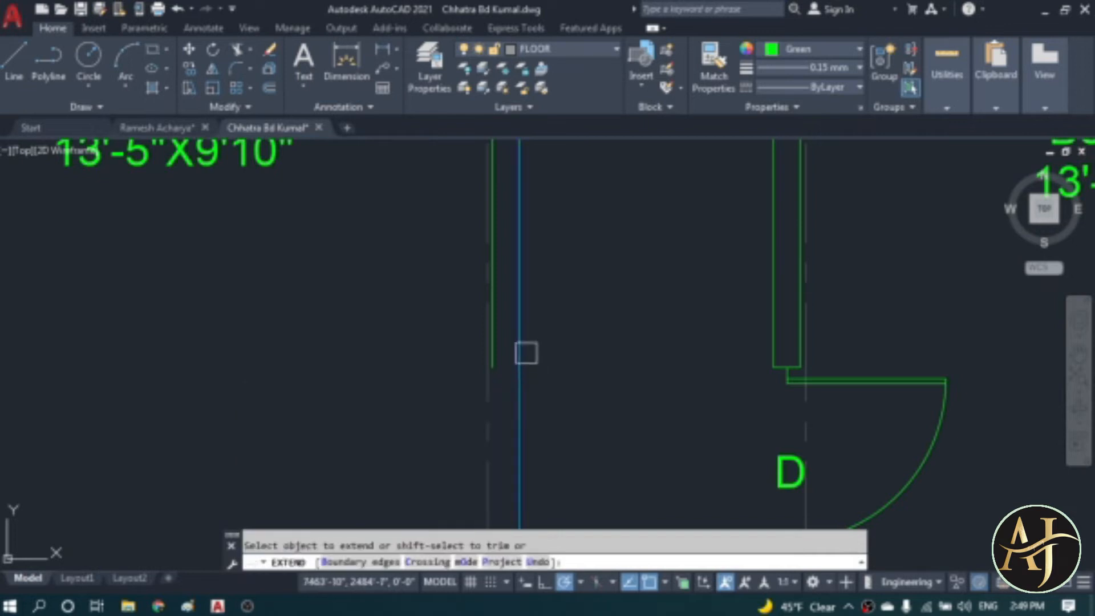
key(Escape)
scroll(500, 349, down, 5)
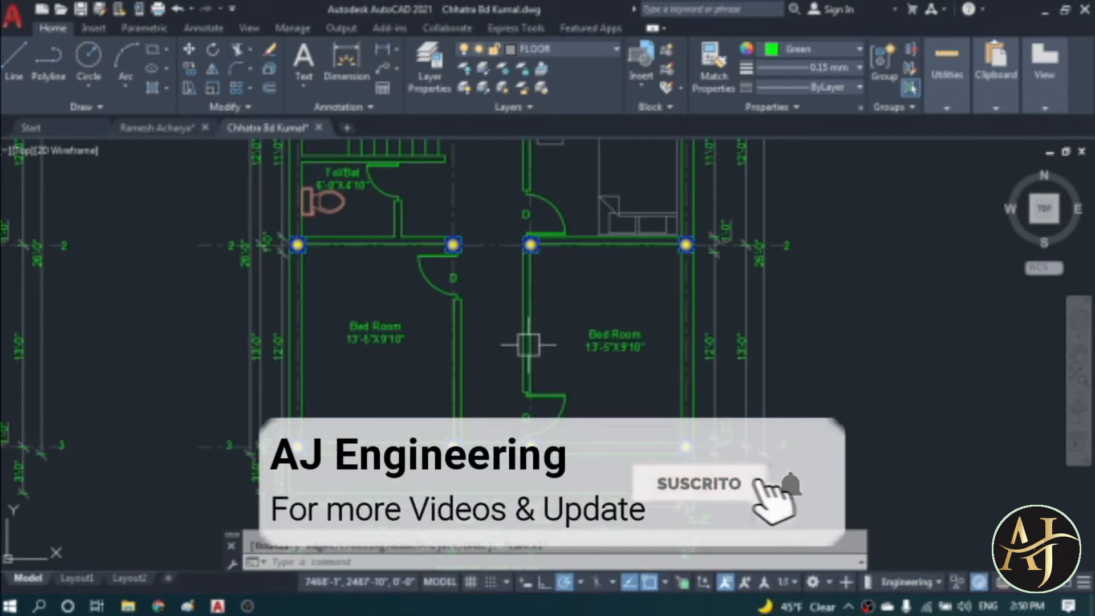
- Copy the 11'-3"X9'10" Bed Room's window and W label into the grid line 3 wall of both lower Bed Rooms
scroll(521, 336, down, 2)
scroll(565, 177, up, 5)
click(474, 158)
click(679, 261)
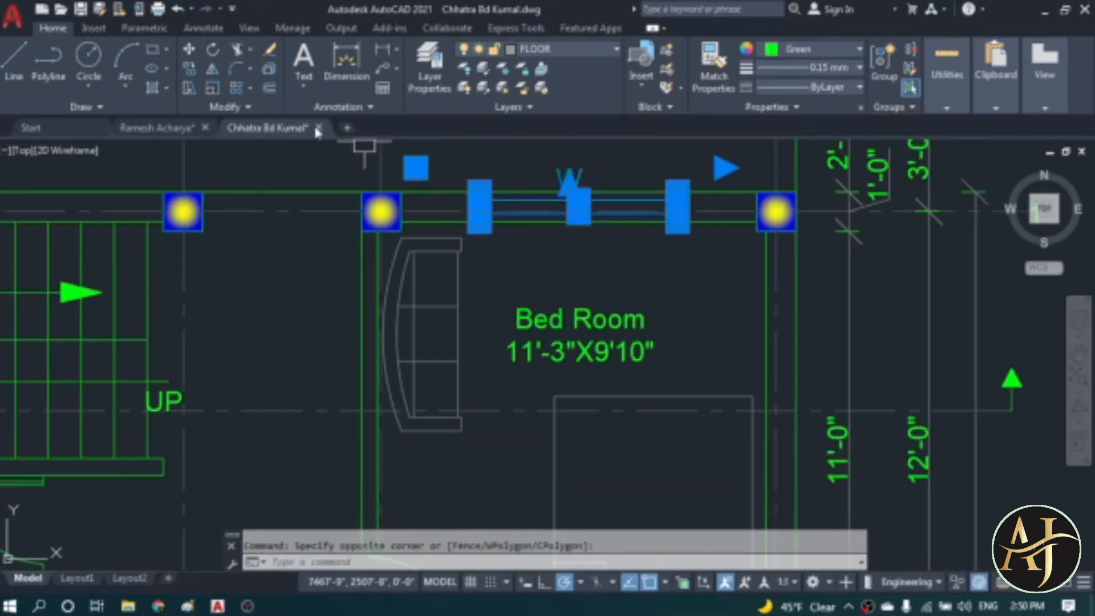
click(187, 68)
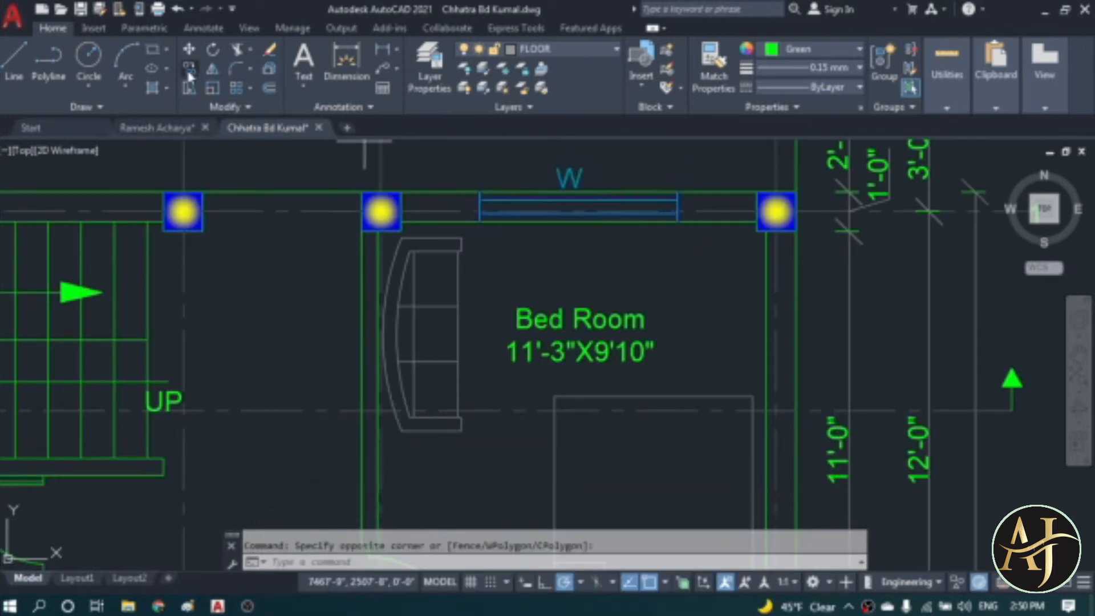
click(578, 220)
scroll(578, 220, down, 5)
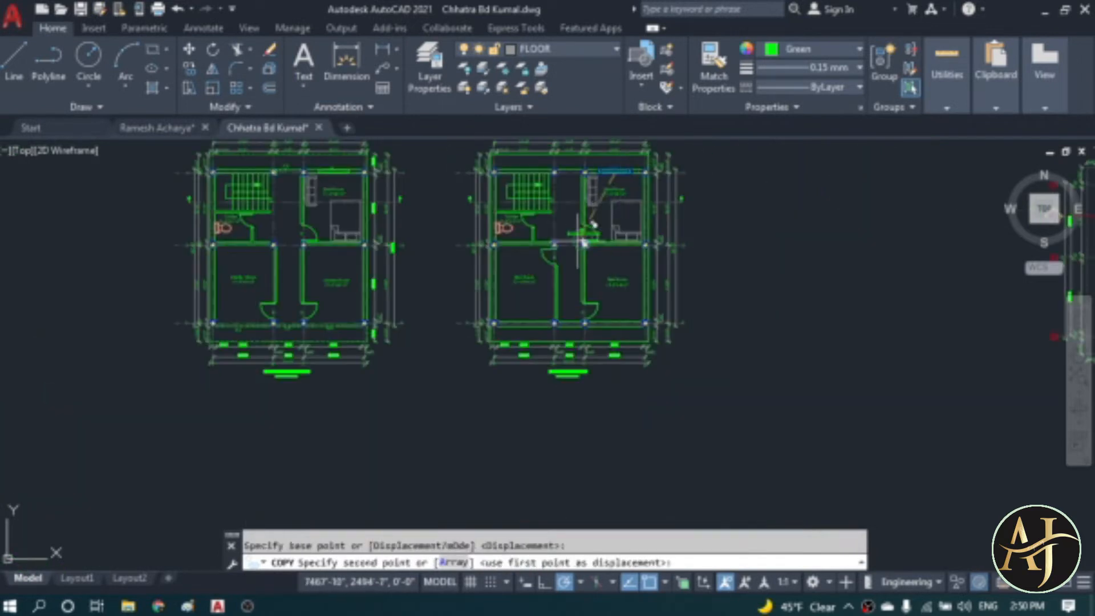
scroll(504, 313, up, 4)
scroll(456, 311, up, 4)
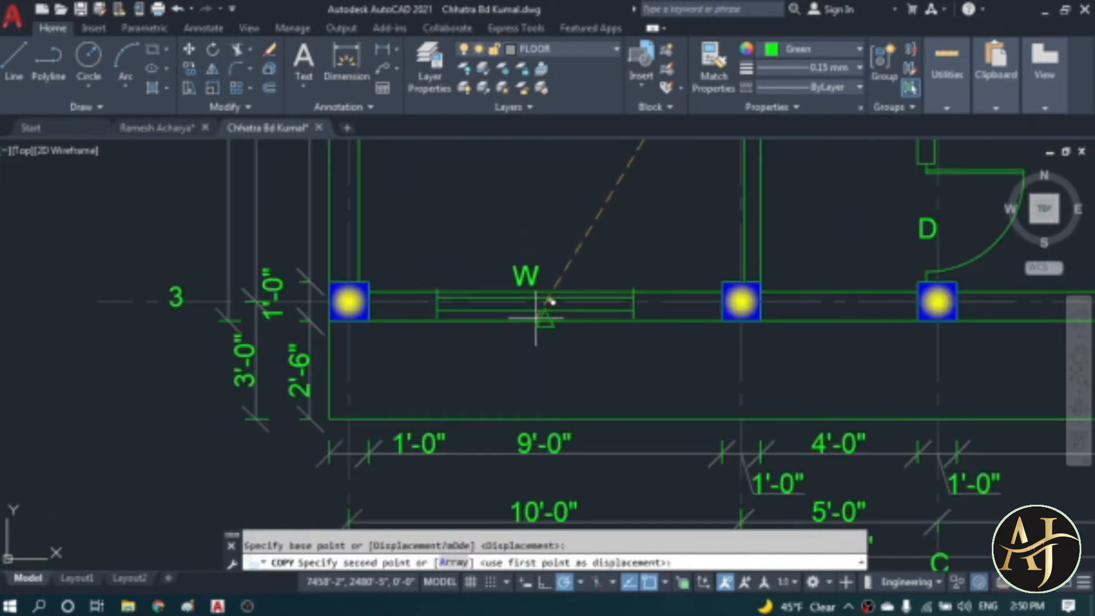
click(552, 310)
scroll(417, 302, down, 2)
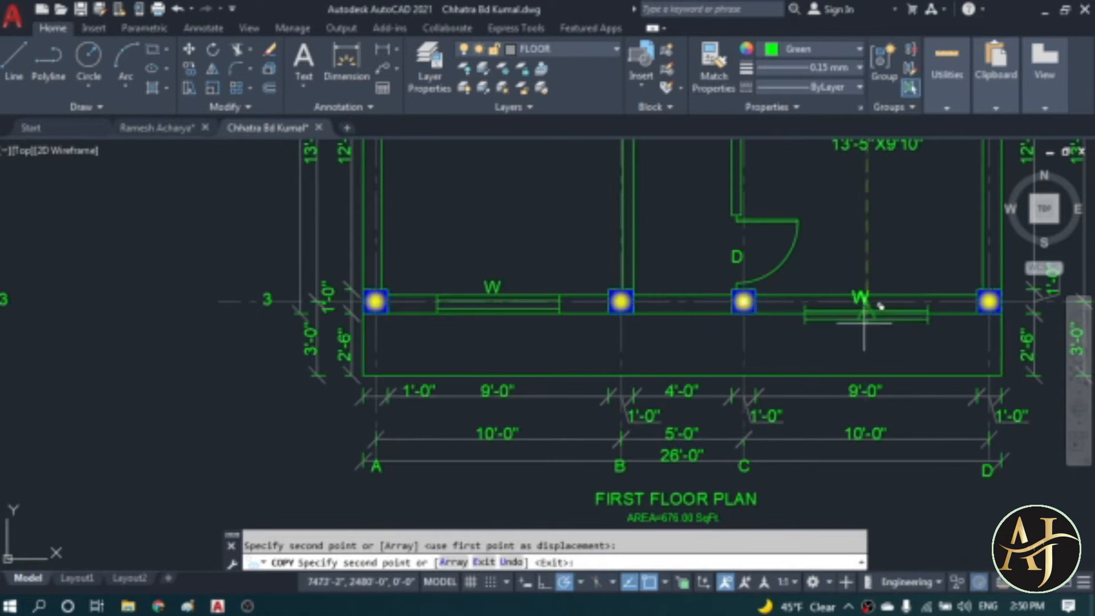
click(861, 288)
key(Escape)
- Move the W labels of both new windows straight down about 1'-7", to below the grid line 3 wall
scroll(860, 285, up, 4)
scroll(570, 265, down, 4)
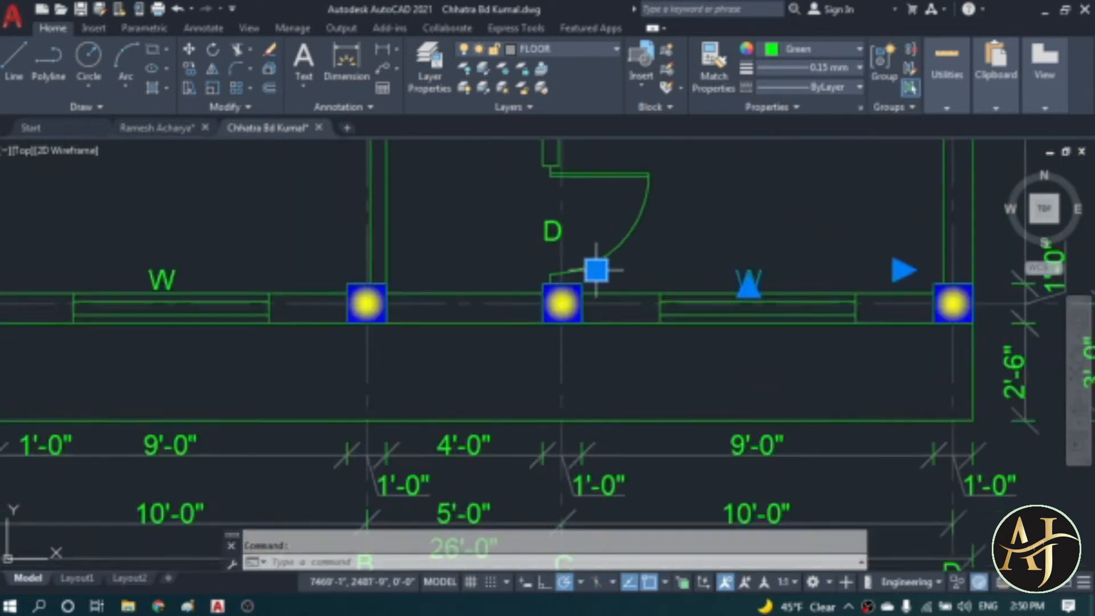
scroll(318, 269, up, 4)
text(m)
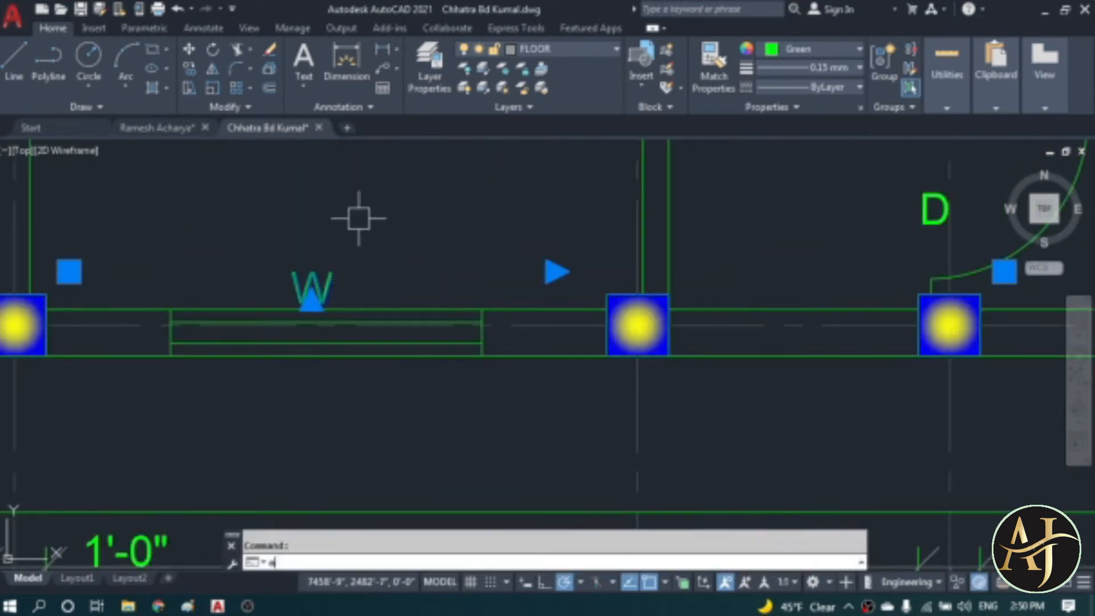
key(Return)
click(313, 280)
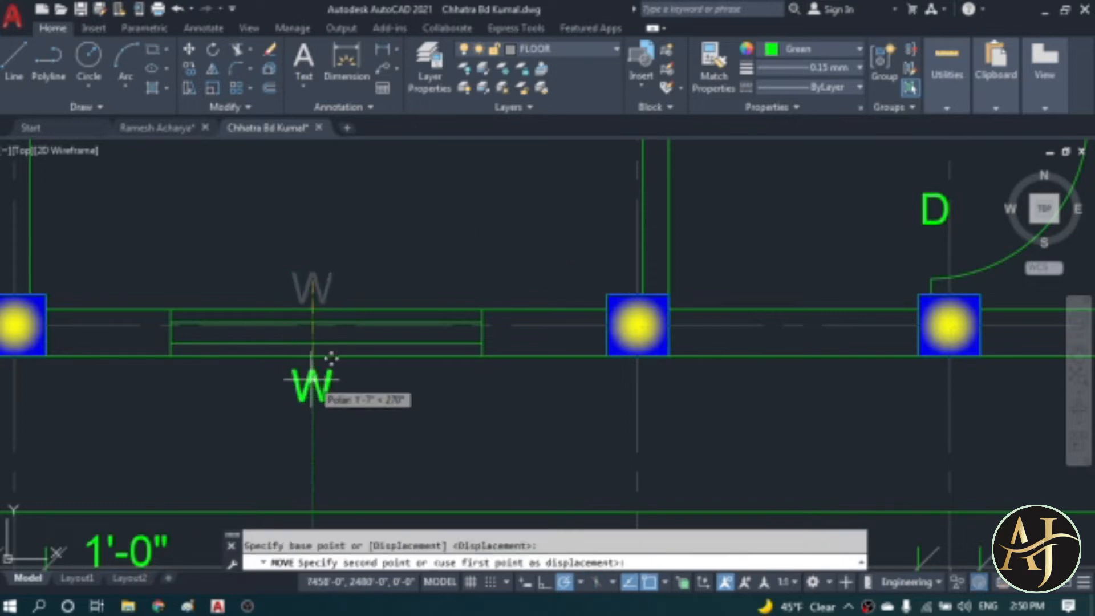
click(310, 380)
key(Escape)
scroll(447, 330, down, 4)
scroll(447, 330, up, 6)
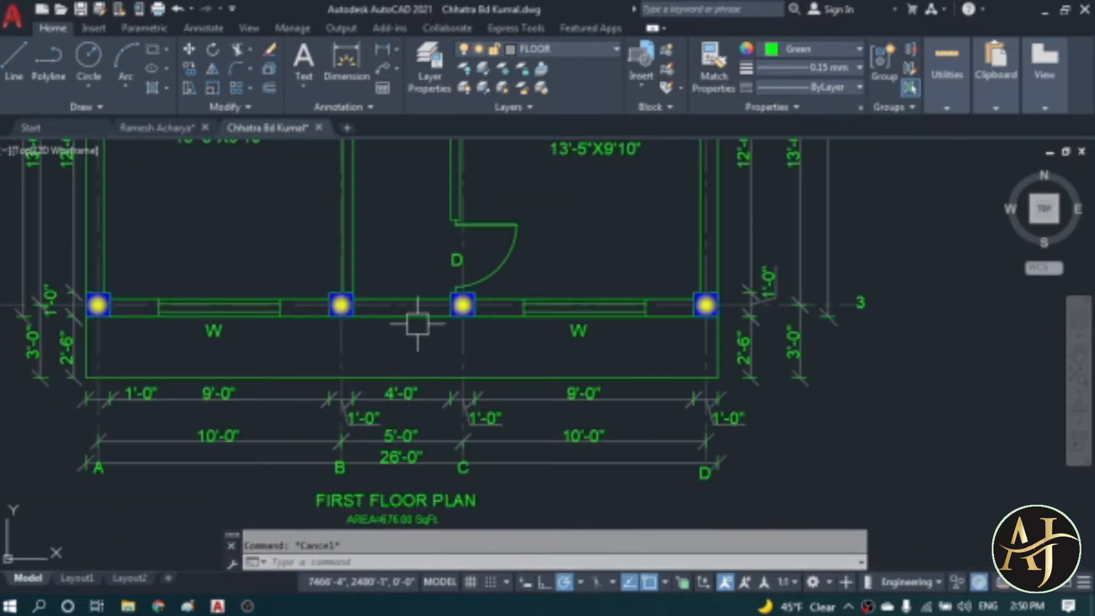
click(16, 75)
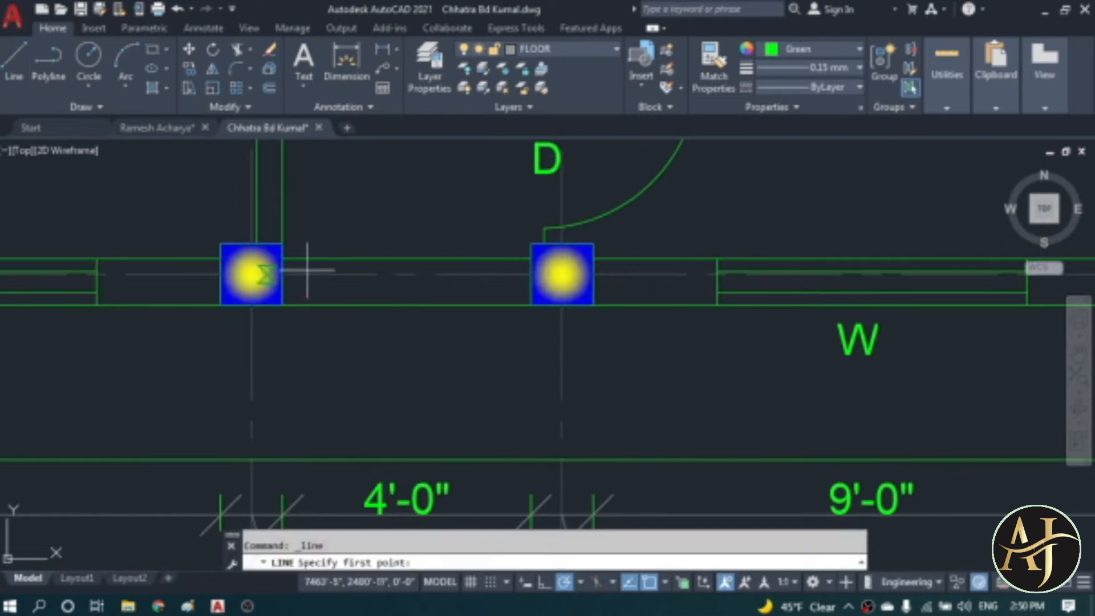
scroll(396, 258, down, 4)
scroll(391, 301, up, 4)
key(Escape)
text(o)
key(Return)
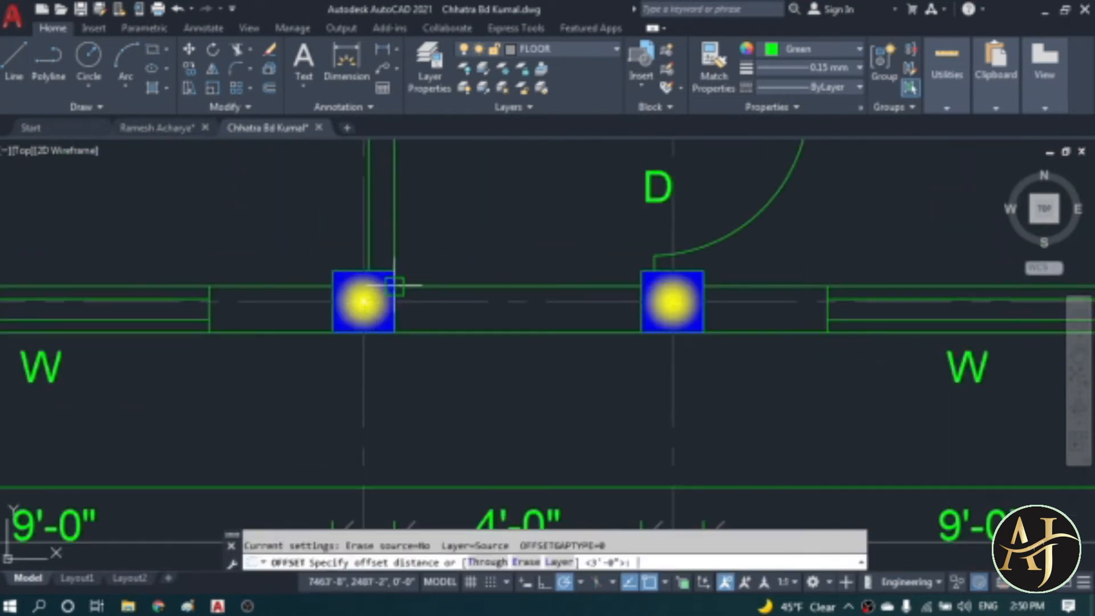
key(Escape)
- Draw a vertical line across the grid line 3 wall at its midpoint between columns B and C
click(18, 57)
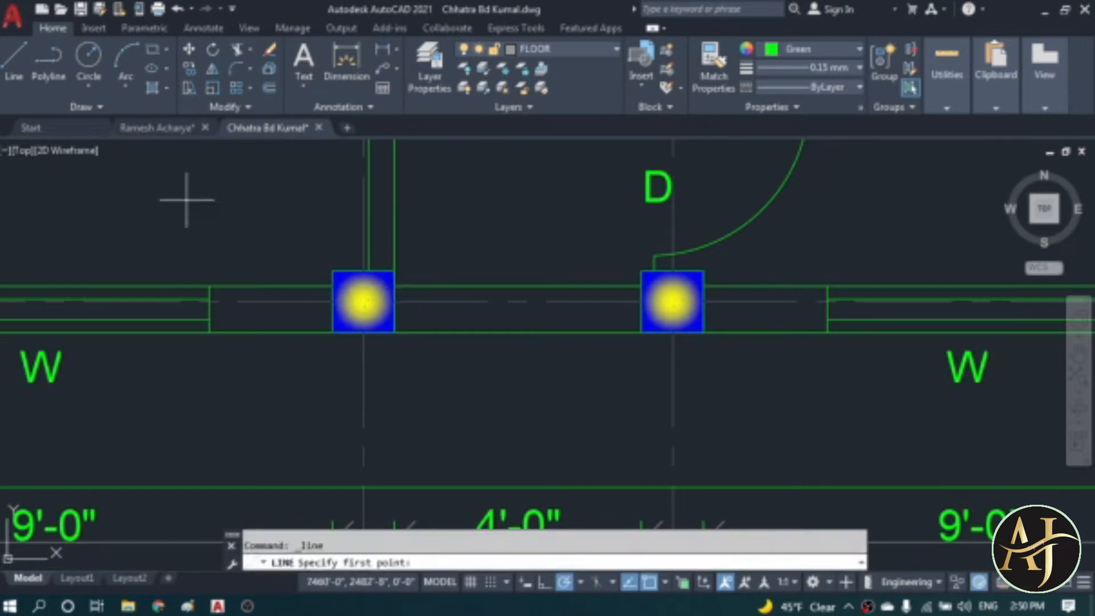
click(518, 286)
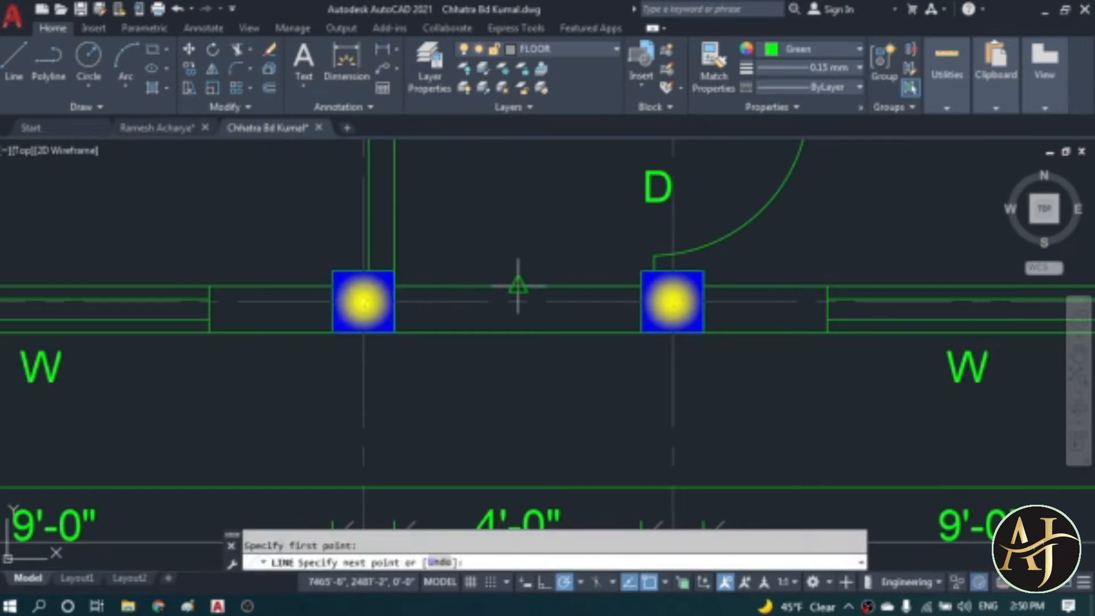
click(518, 332)
key(Escape)
- Offset the vertical midpoint line 1.5' to both sides to mark a door opening between columns B and C
text(o)
key(Return)
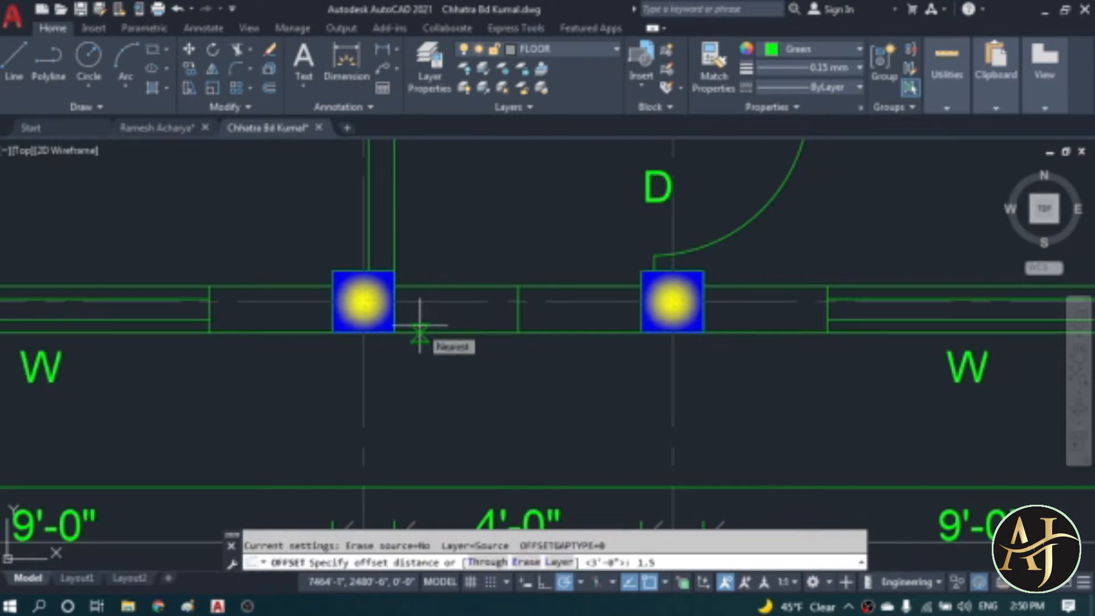
key(Return)
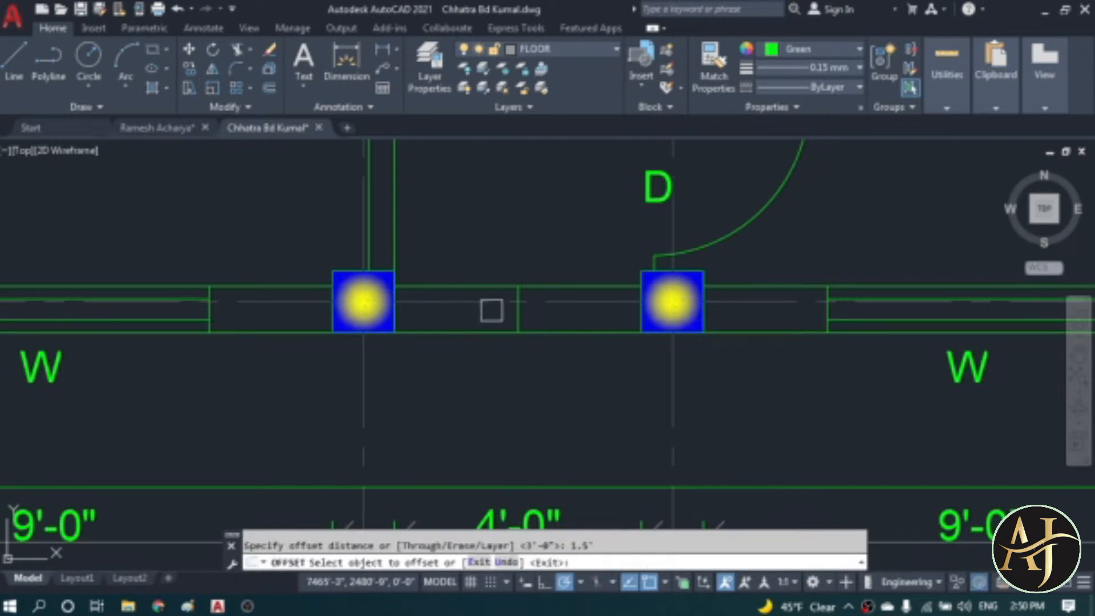
scroll(488, 310, up, 2)
click(529, 318)
click(594, 318)
click(530, 318)
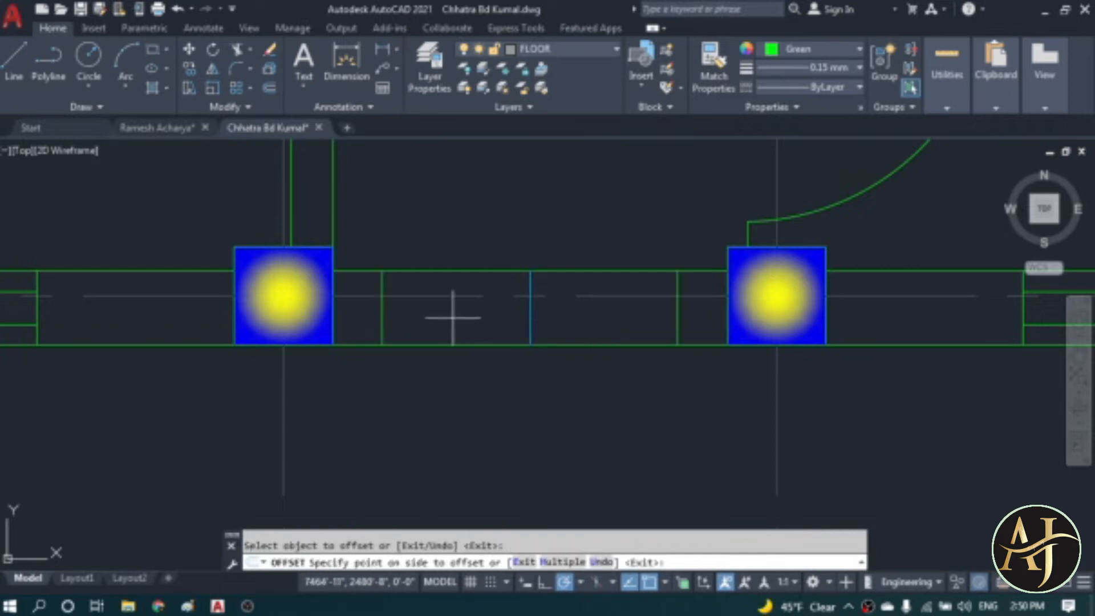
key(Escape)
- Erase the middle line between the two offset lines in the grid line 3 wall
click(528, 318)
scroll(457, 336, down, 2)
text(e)
key(Return)
- Trim both grid line 3 wall lines between the offset lines to open the door gap between columns B and C
text(tr)
key(Return)
click(474, 341)
click(477, 296)
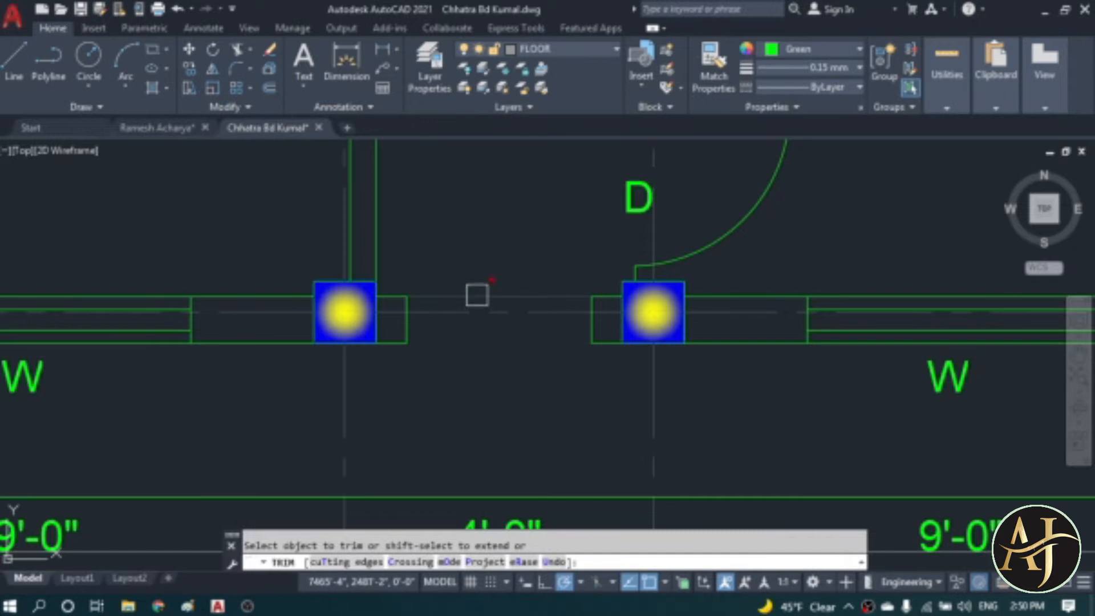
scroll(476, 293, down, 4)
key(Escape)
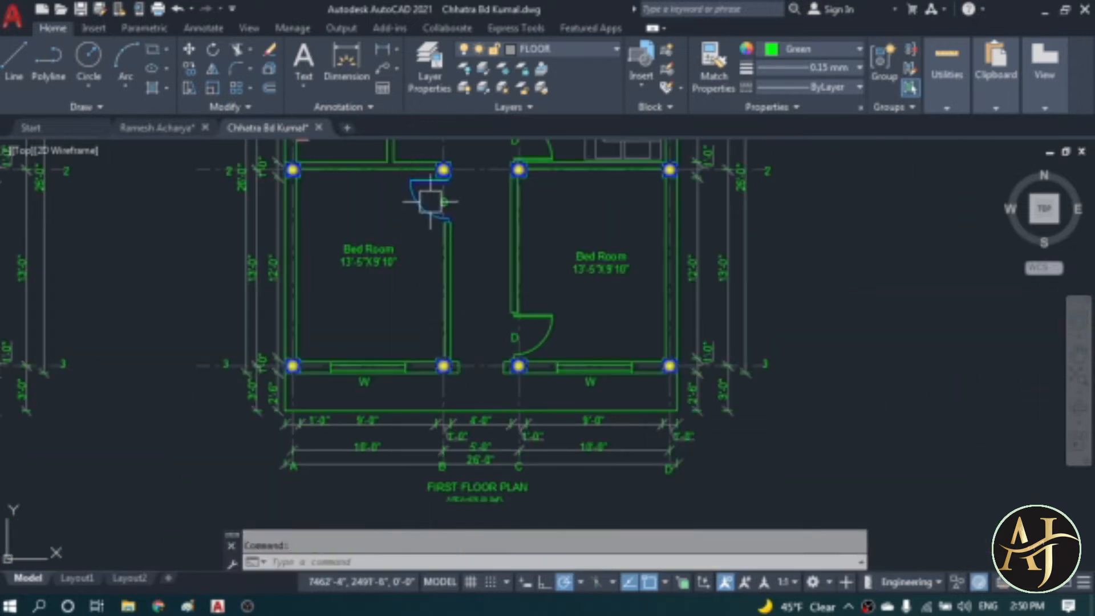
- Copy the left Bed Room's door, without its label, into the passage just above the new opening on grid line 3
scroll(421, 182, up, 4)
click(191, 73)
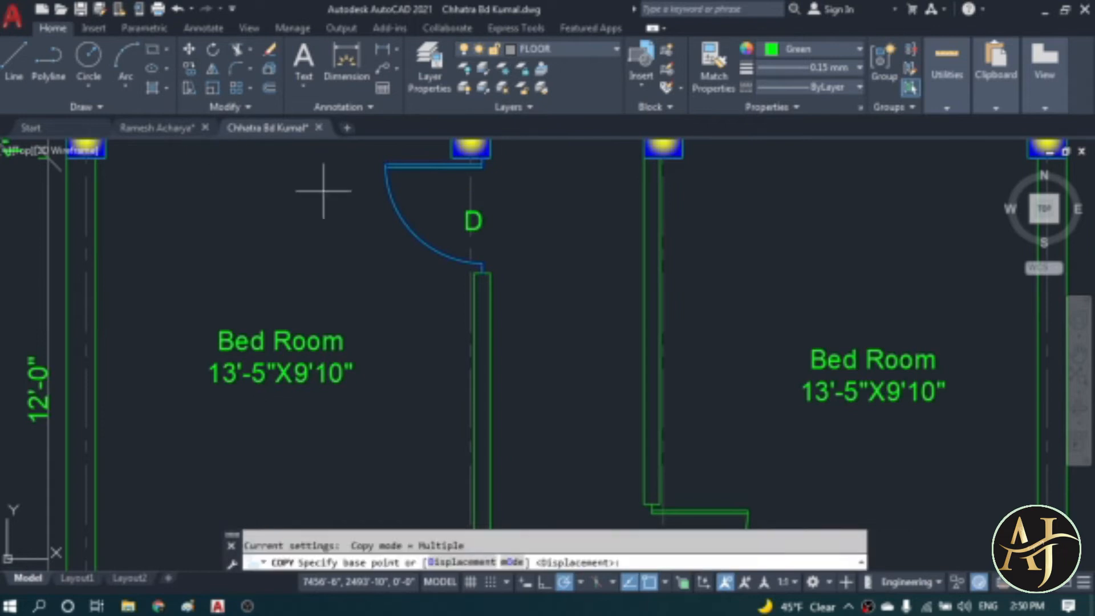
click(472, 220)
scroll(482, 197, down, 3)
scroll(502, 282, up, 4)
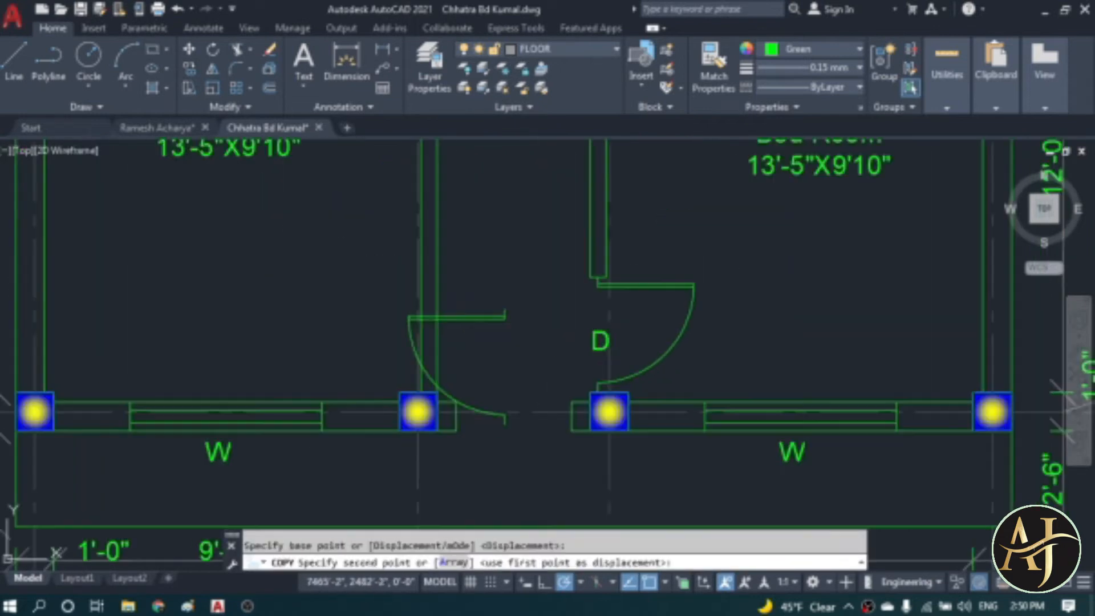
click(526, 298)
key(Escape)
- Rotate the copied passage door by 90° so that it spans the passage horizontally
click(482, 305)
text(ro)
key(Return)
click(520, 348)
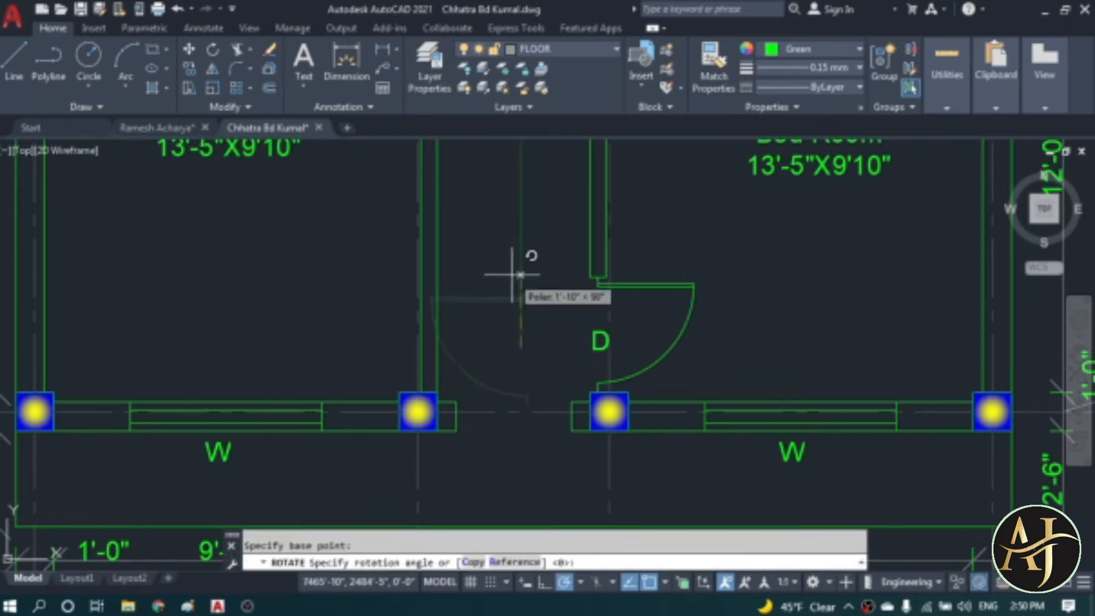
click(521, 241)
key(Escape)
- Mirror the passage door about a horizontal line so it swings upward into the passage, erasing the source door
click(482, 338)
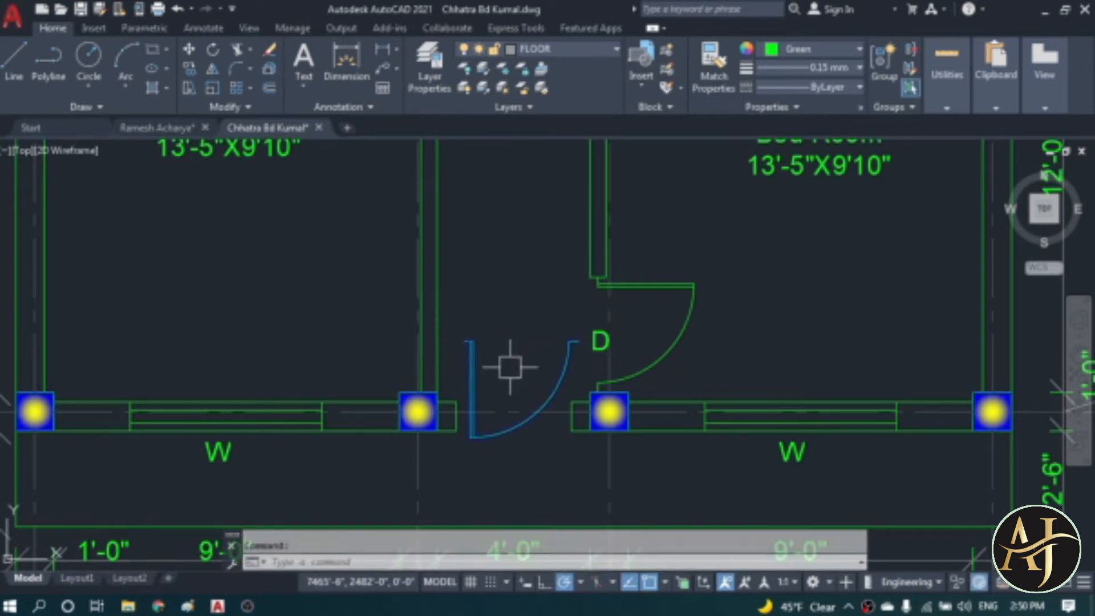
text(mi)
key(Return)
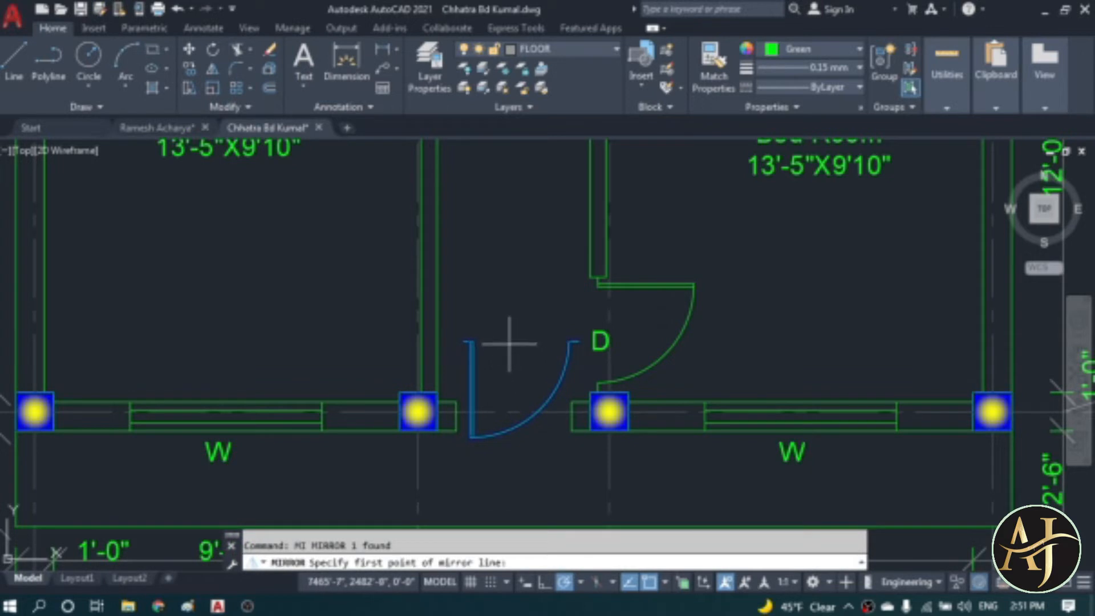
click(510, 344)
click(723, 344)
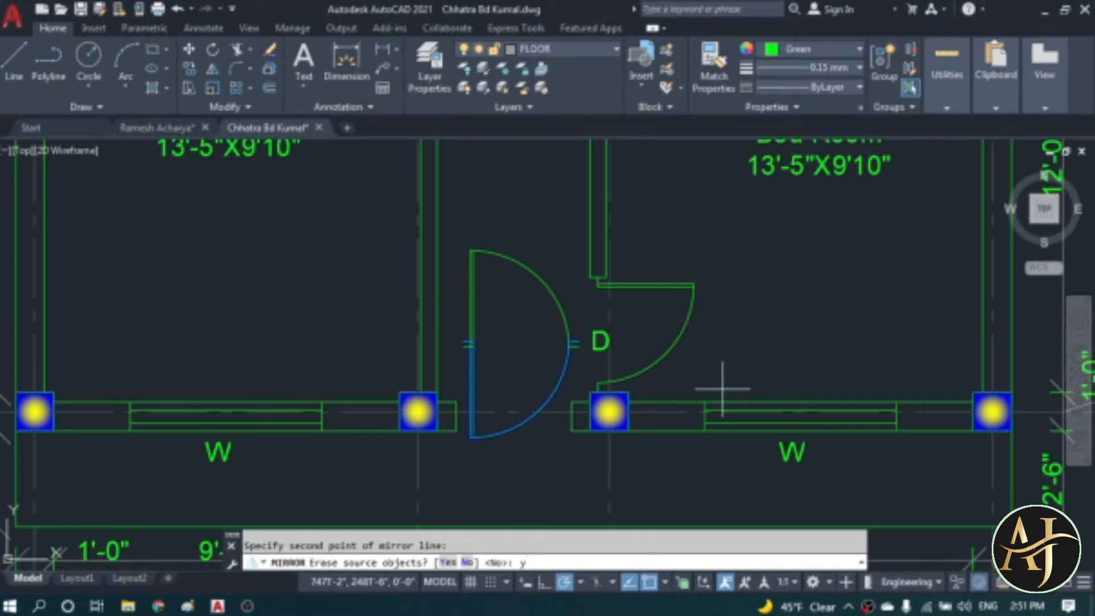
text(y)
key(Return)
- Move the mirrored door down into the wall opening between columns B and C on grid line 3
click(539, 289)
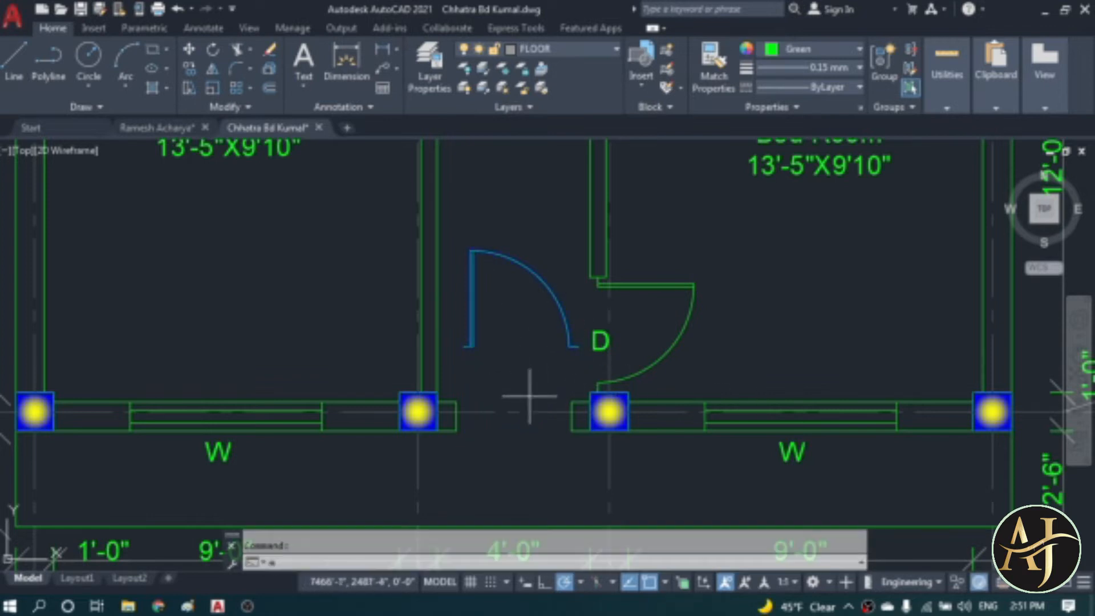
text(m)
key(Return)
click(472, 328)
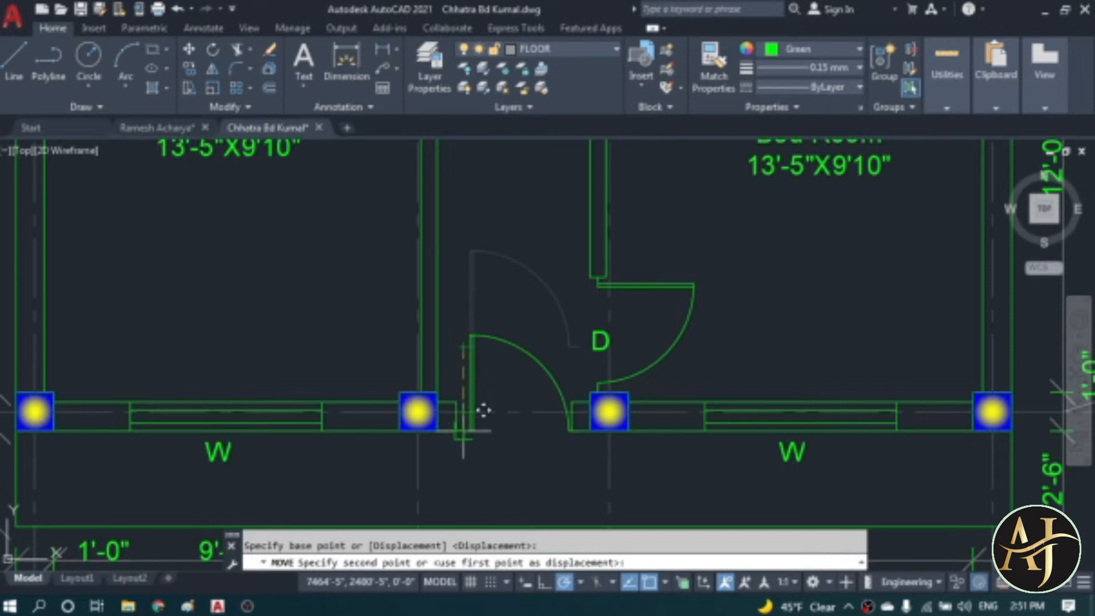
scroll(483, 410, up, 5)
key(Escape)
scroll(420, 450, down, 4)
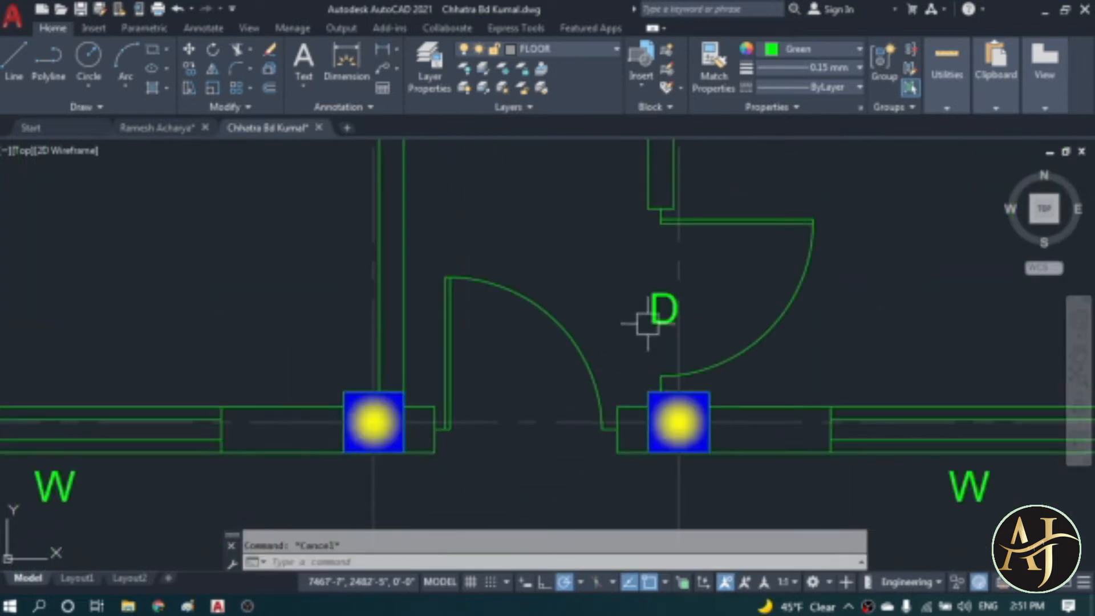
- Copy the D label of the right Bed Room's door into the new door opening between columns B and C
click(645, 308)
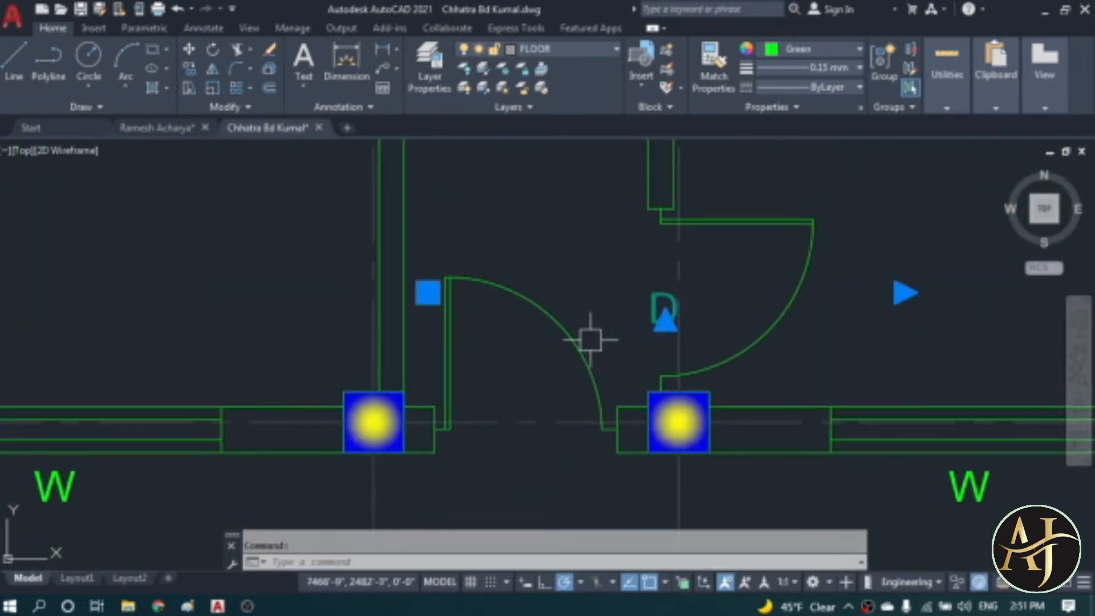
click(190, 70)
click(427, 318)
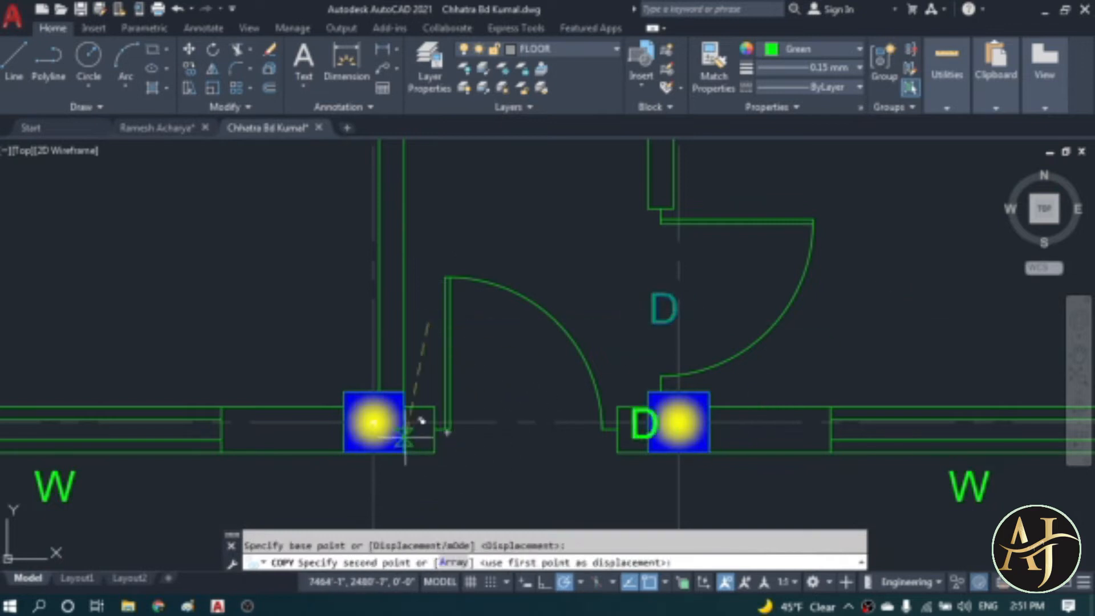
click(302, 437)
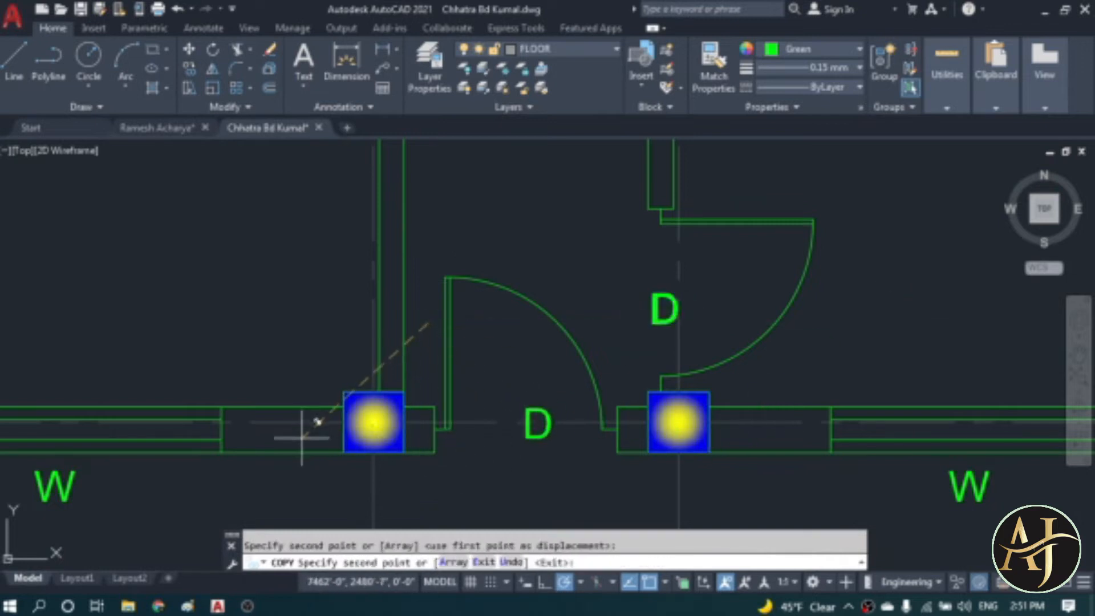
- Offset the outer wall line between columns B and C on grid line 1 inward by 9 inches
key(Escape)
scroll(513, 392, down, 6)
scroll(513, 392, down, 2)
scroll(505, 264, up, 10)
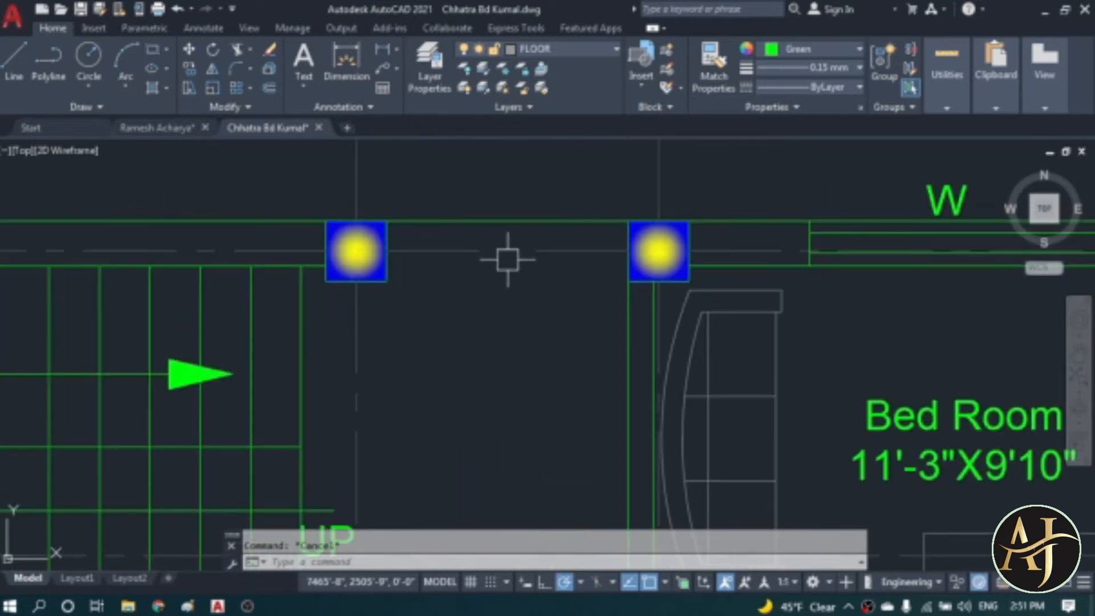
text(o)
key(Return)
key(Return)
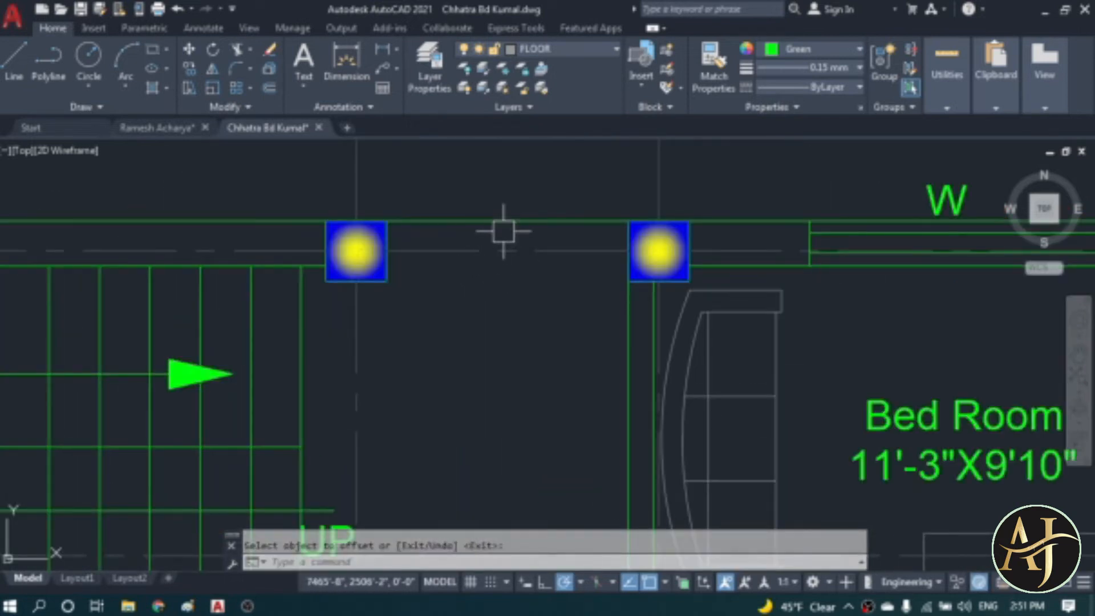
text(o)
key(Return)
text(9)
key(Return)
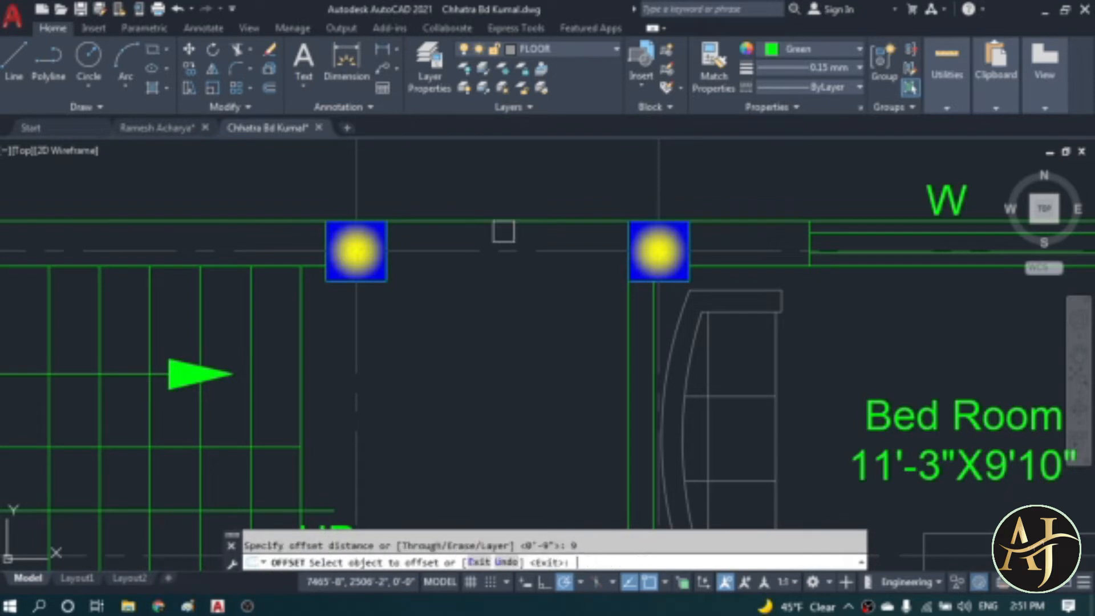
click(504, 222)
click(503, 294)
key(Escape)
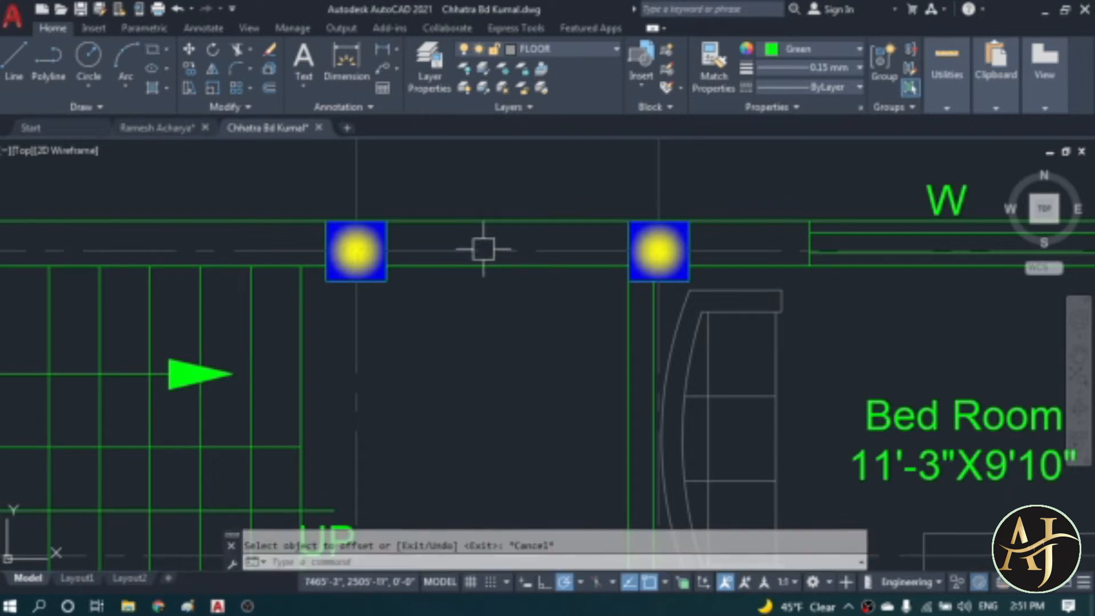
- Copy the passage door on grid line 3 to the wall between columns B and C on grid line 1
scroll(485, 345, down, 5)
scroll(490, 343, down, 3)
scroll(490, 365, up, 8)
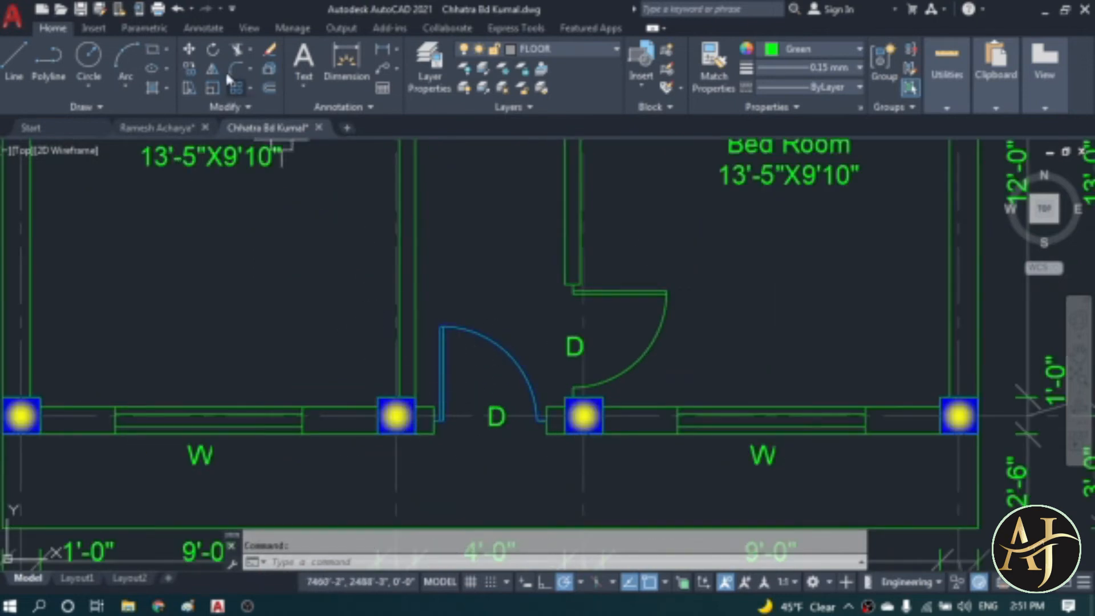
click(190, 69)
click(489, 382)
scroll(497, 411, down, 8)
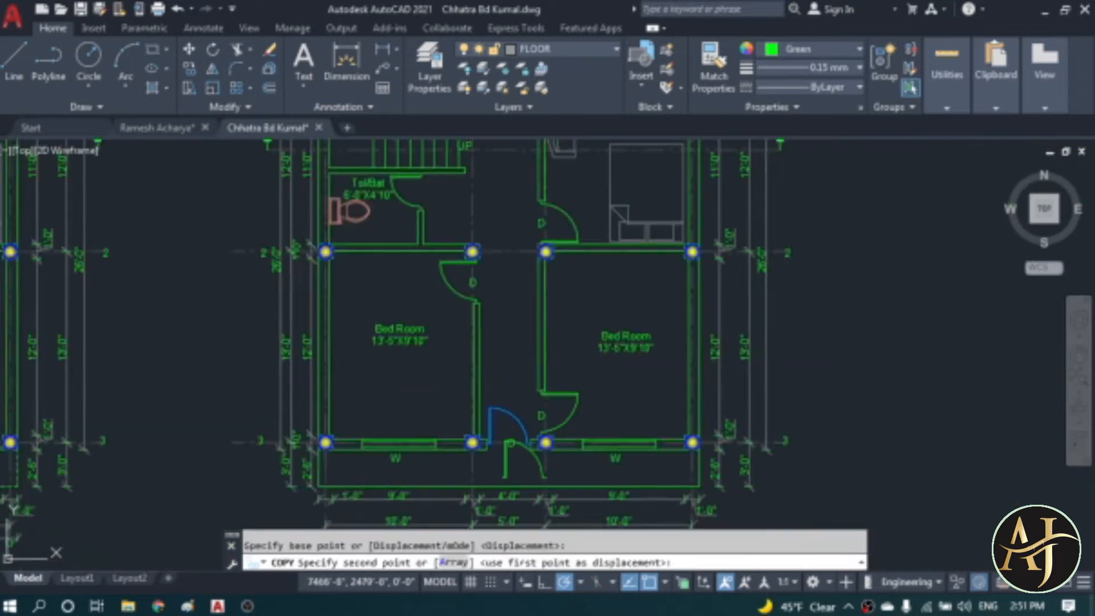
scroll(502, 293, up, 8)
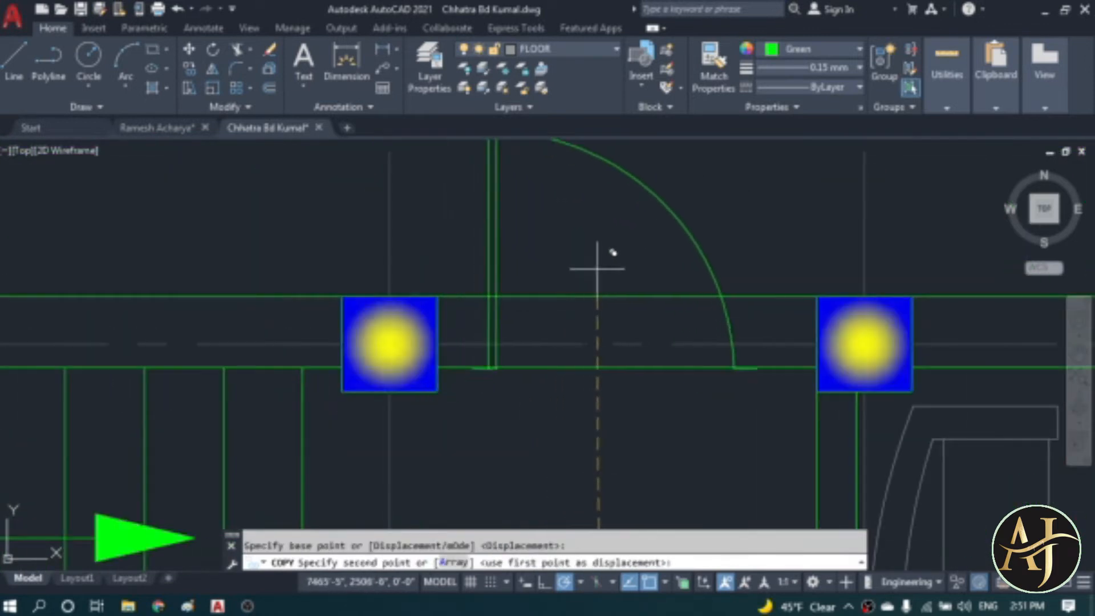
click(608, 231)
key(Return)
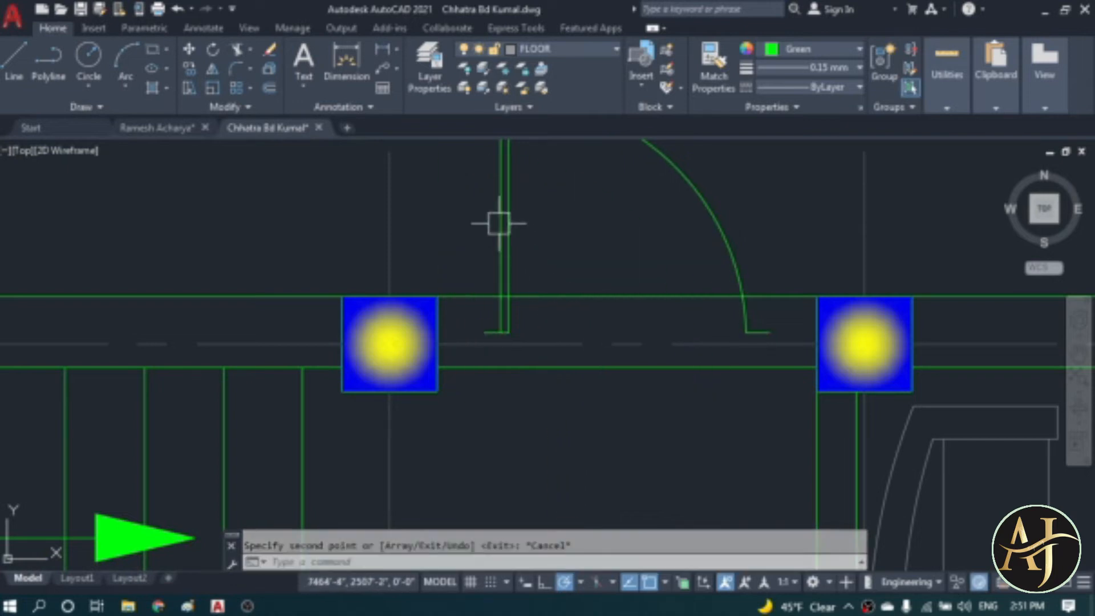
- Mirror the copied door about the wall's horizontal centreline so it swings into the building, erasing the source door
click(495, 338)
text(mi)
key(Return)
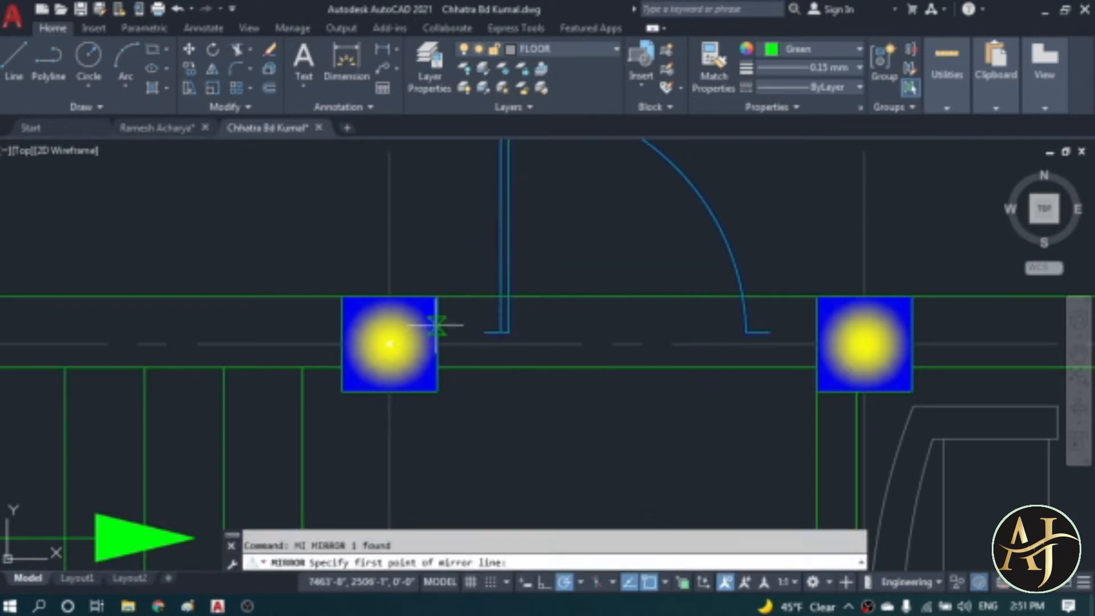
click(437, 344)
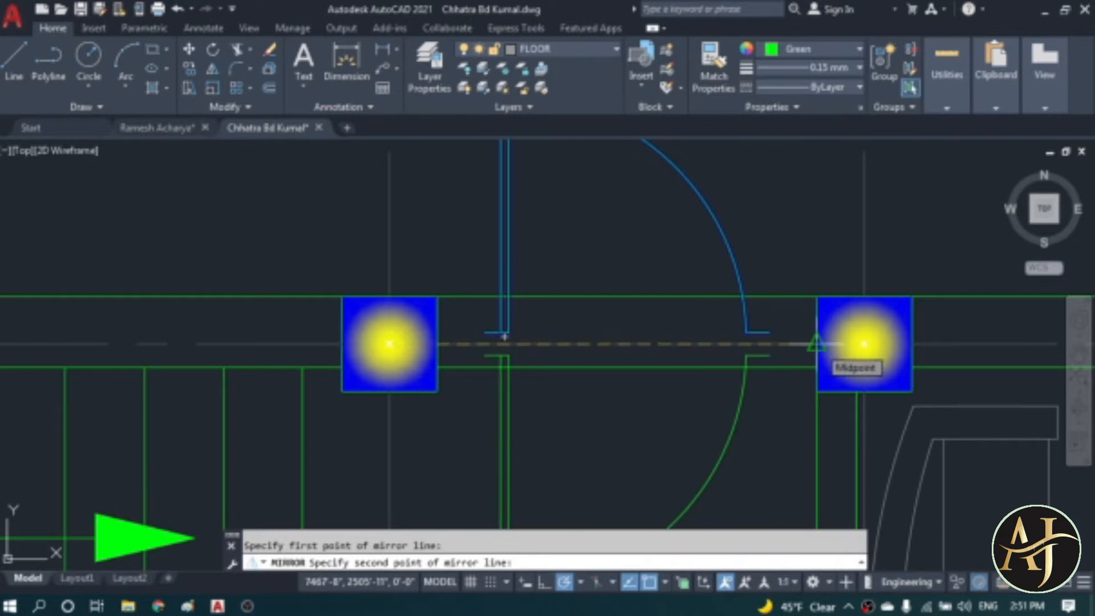
click(817, 344)
text(y)
key(Return)
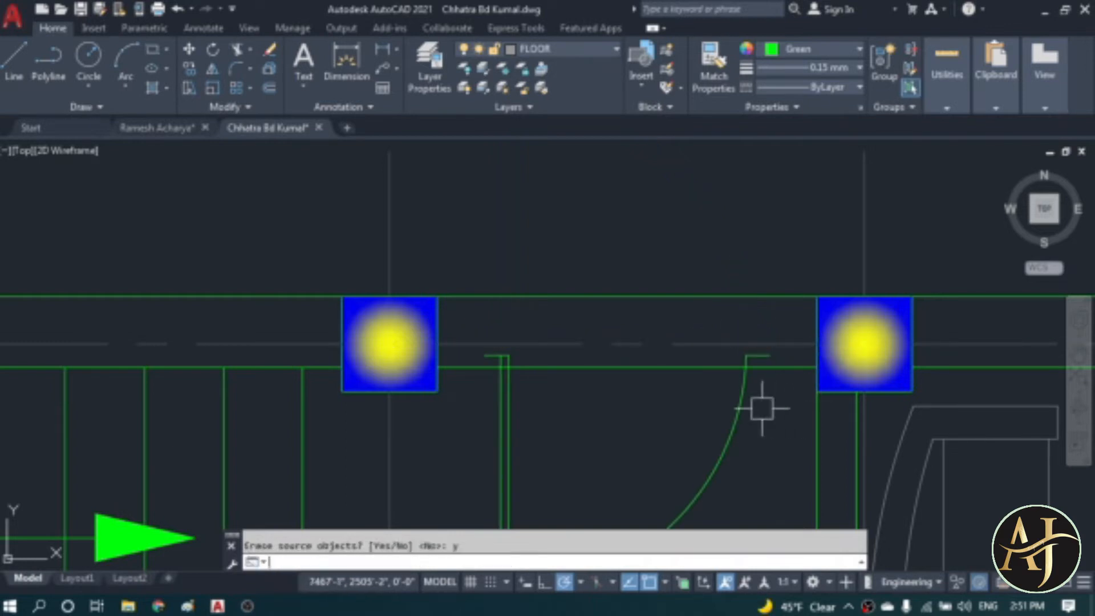
- Draw a vertical jamb line across the grid line 1 wall near the door frame's left end
click(23, 65)
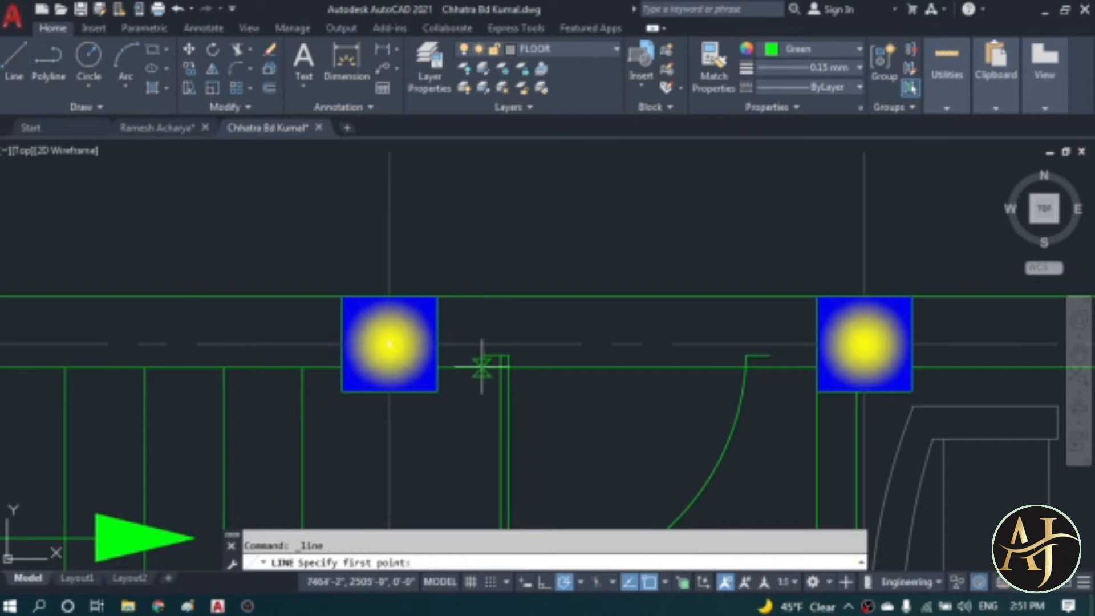
scroll(482, 366, up, 5)
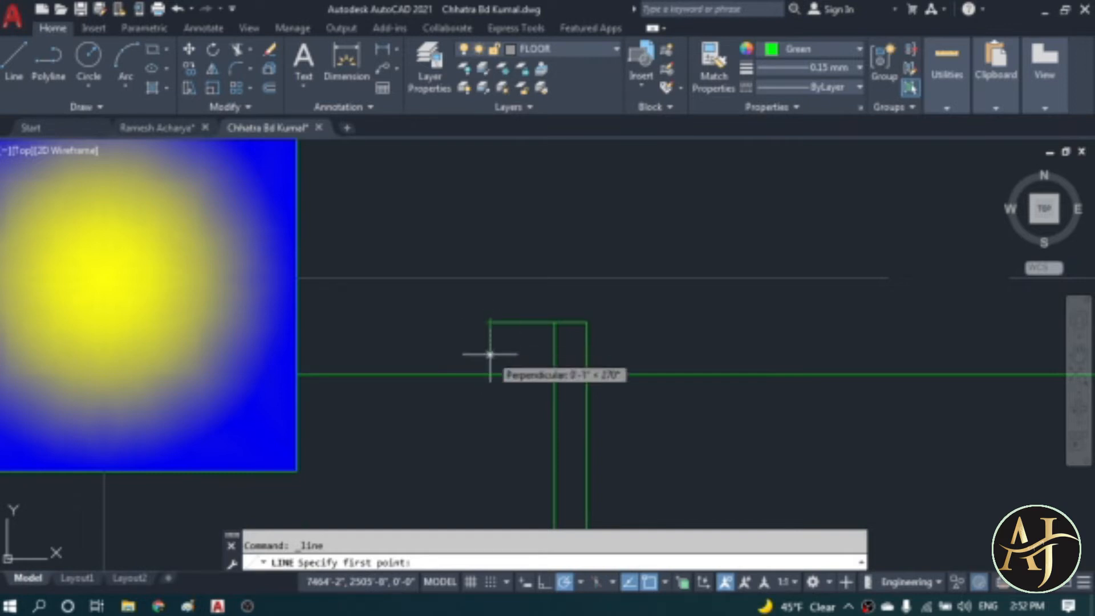
click(489, 374)
scroll(489, 371, down, 4)
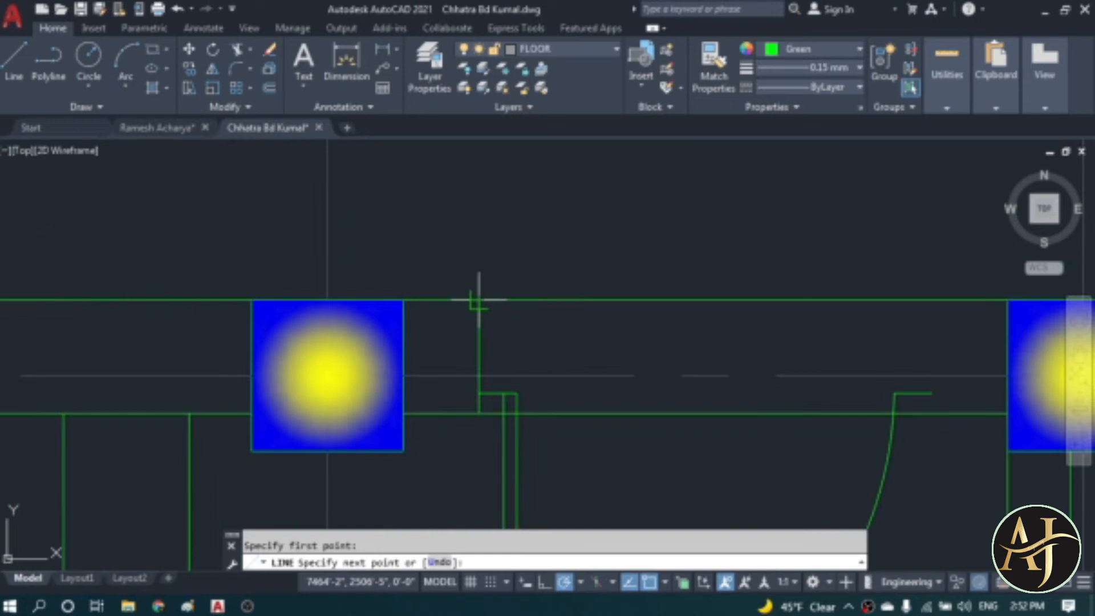
scroll(479, 413, up, 6)
key(Escape)
- Move the jamb line so it meets the left endpoint of the door frame exactly
scroll(472, 355, up, 1)
click(451, 346)
click(366, 354)
text(m)
key(Return)
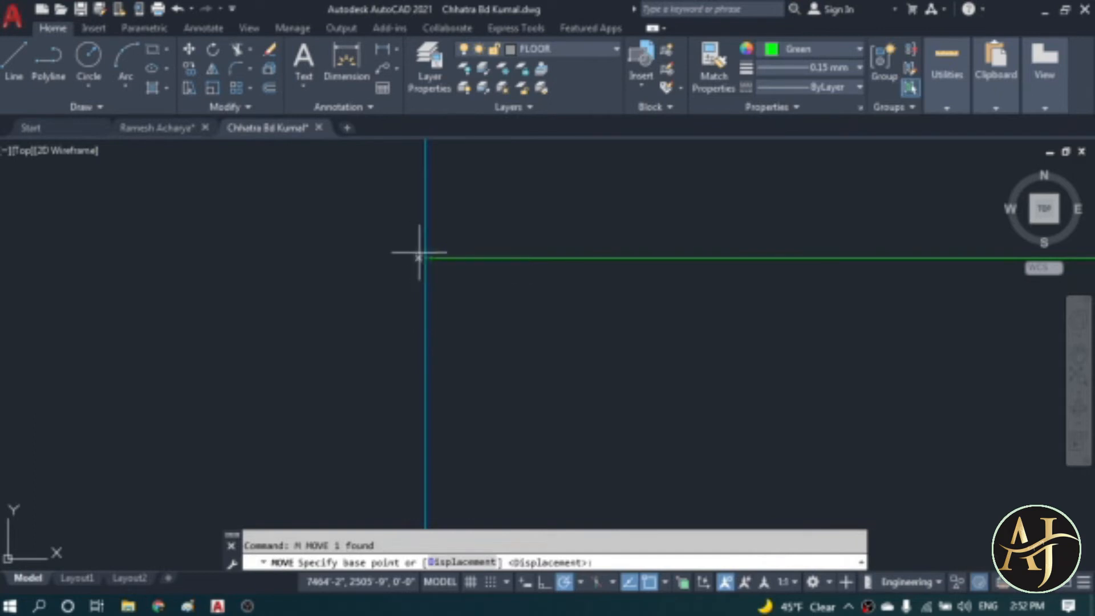
scroll(432, 262, up, 5)
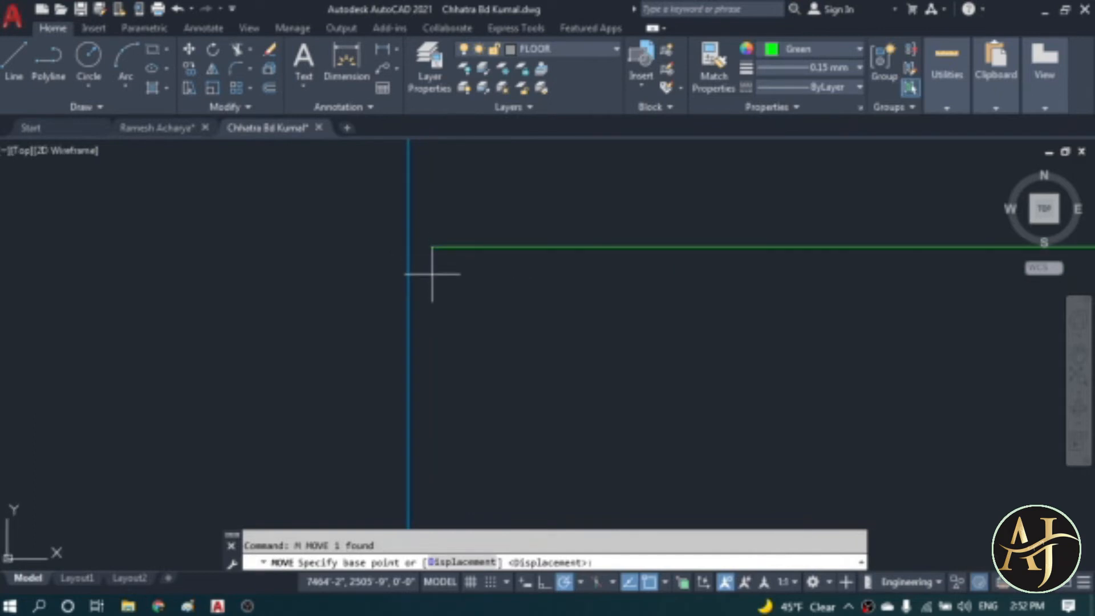
click(407, 247)
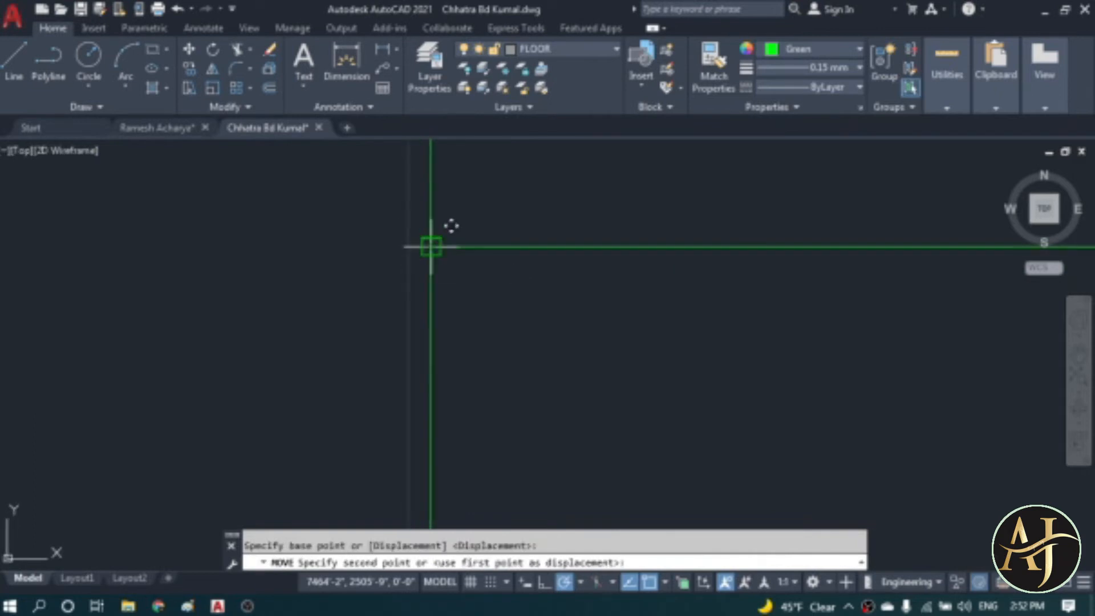
click(432, 247)
key(Escape)
- Copy the jamb line from the door frame's left endpoint to its right endpoint
click(487, 332)
click(353, 344)
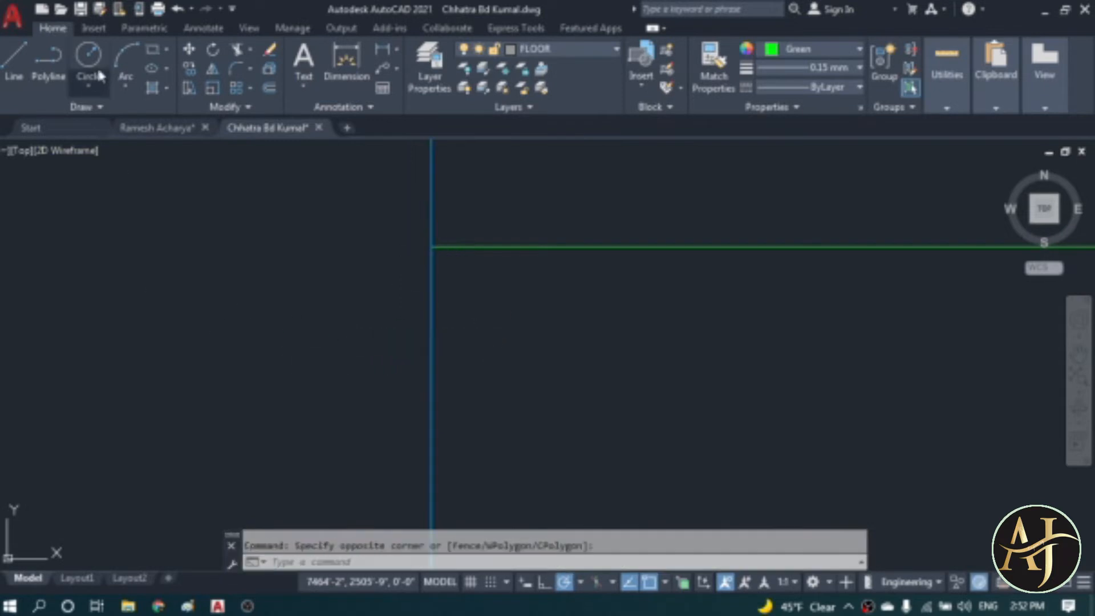
click(191, 68)
middle_drag(395, 262, 245, 239)
click(282, 224)
scroll(194, 254, down, 7)
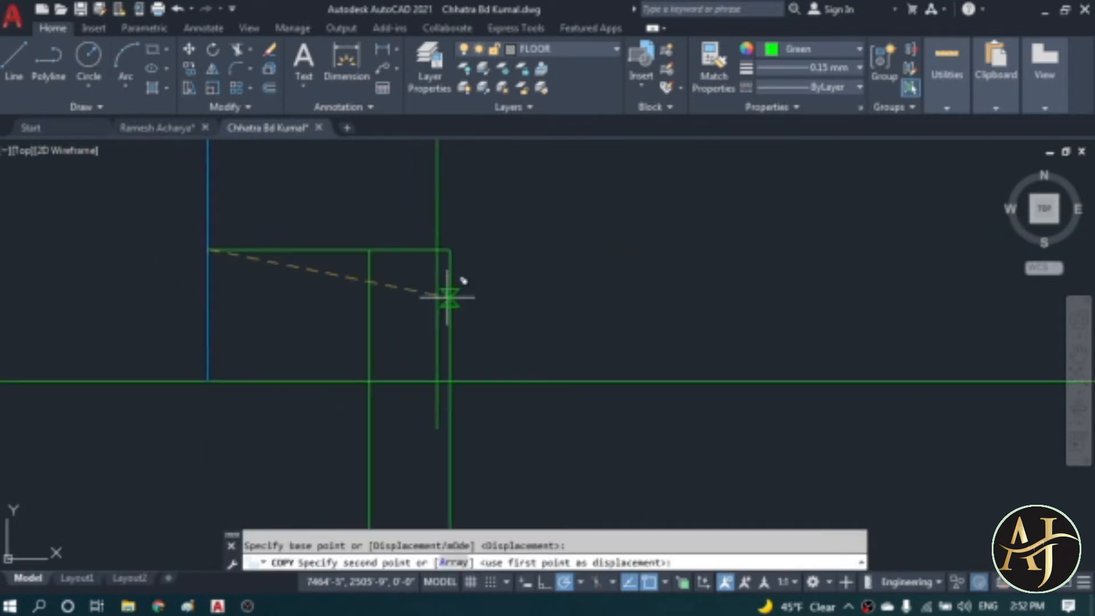
scroll(267, 256, down, 6)
scroll(679, 268, down, 3)
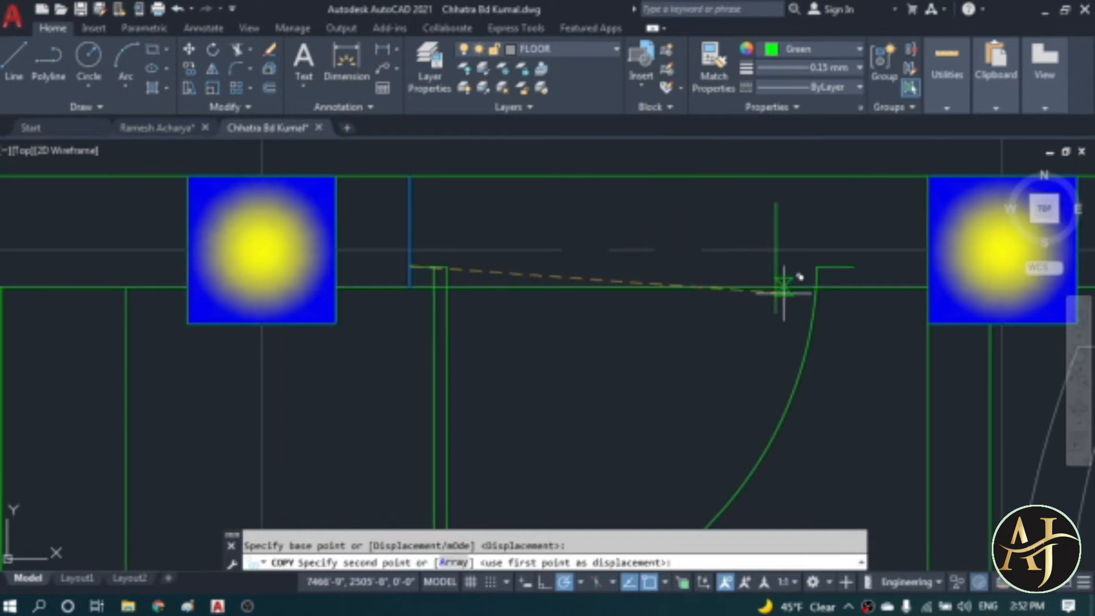
click(854, 266)
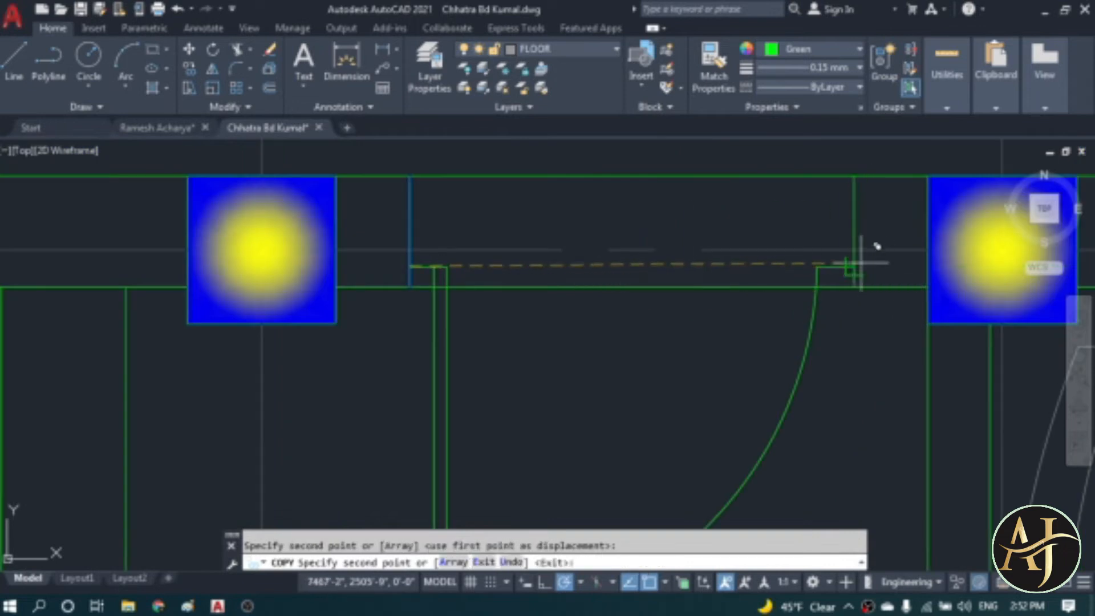
key(Escape)
- Trim both wall lines between the two jamb lines to open the doorway on grid line 1
click(410, 240)
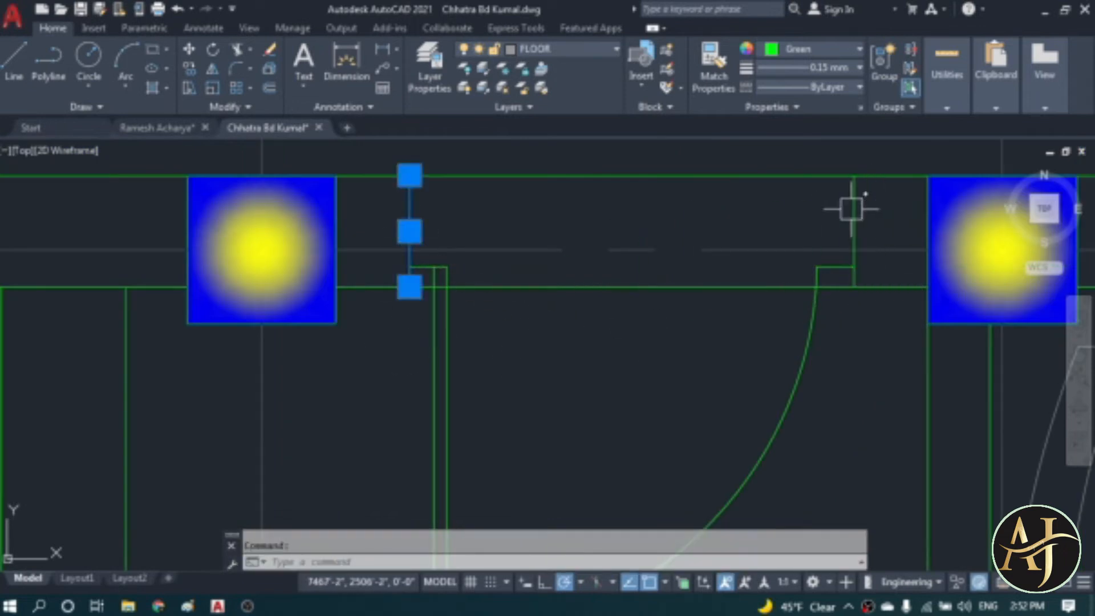
click(853, 206)
text(tr)
key(Return)
click(637, 286)
click(636, 176)
key(Escape)
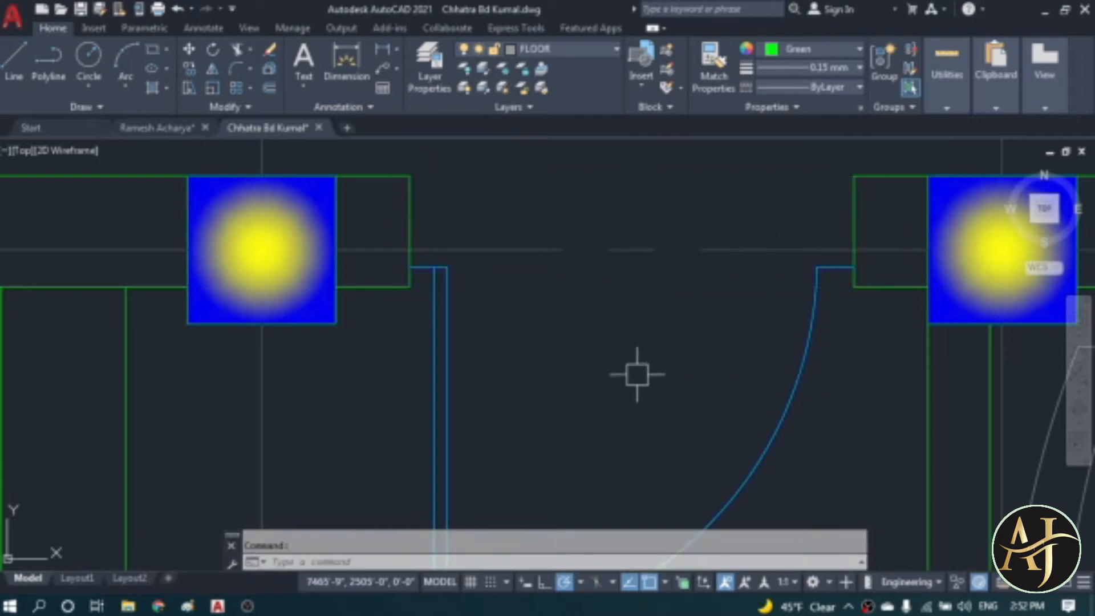
- Move the door up so its frame end sits at the midpoint of the right jamb line
click(806, 342)
text(m)
key(Return)
click(854, 267)
click(854, 233)
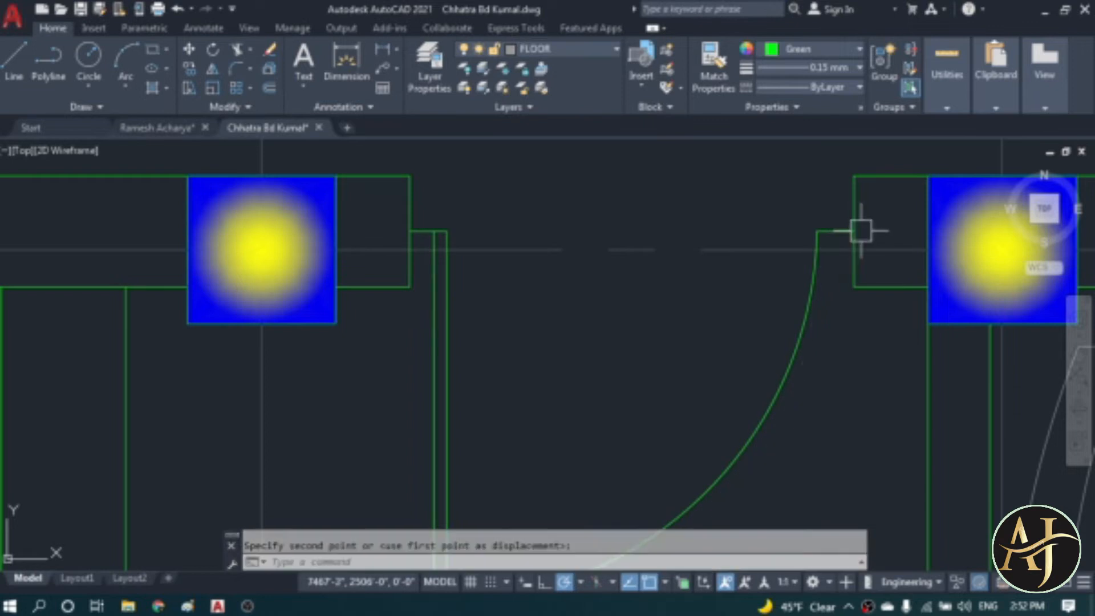
key(Escape)
- Mirror the grid line 1 door about a vertical line through the opening's centre, hinging it on the right and erasing the source
scroll(700, 234, down, 7)
scroll(662, 270, up, 4)
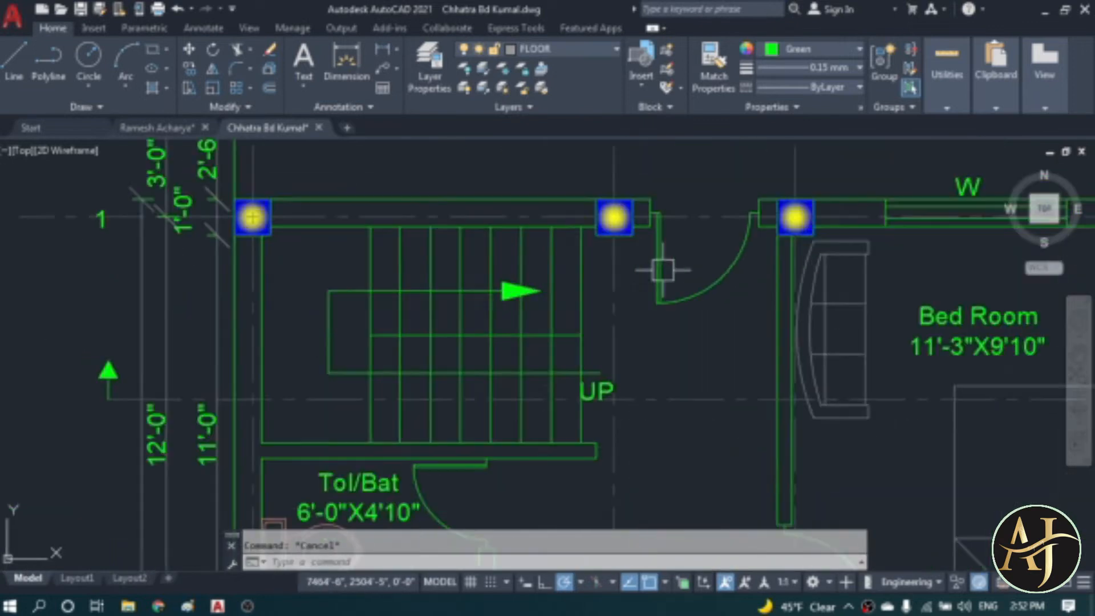
text(mi)
key(Return)
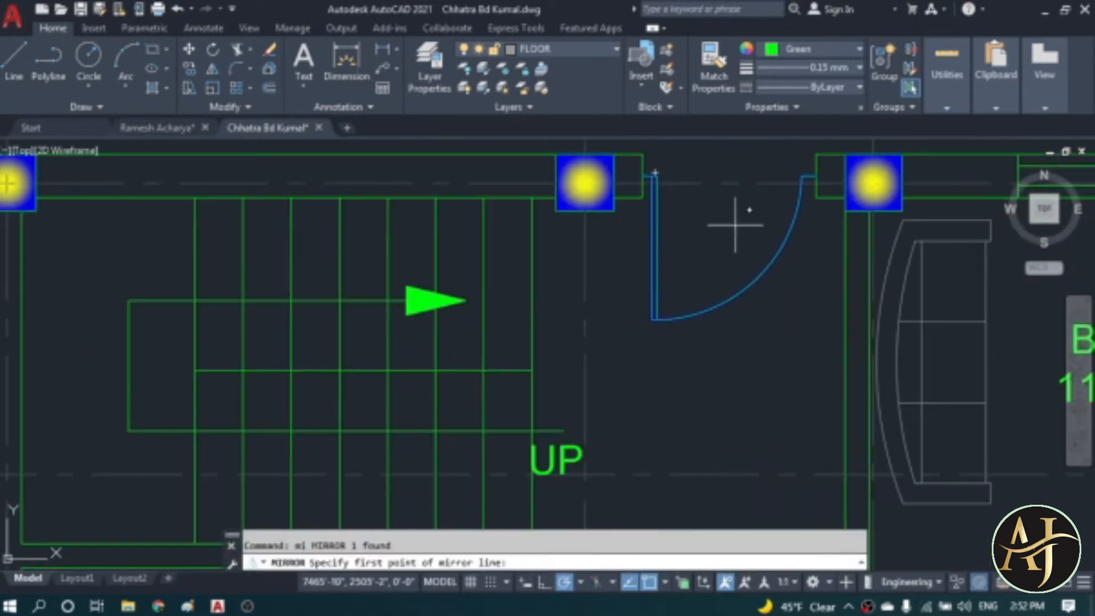
click(730, 183)
click(722, 246)
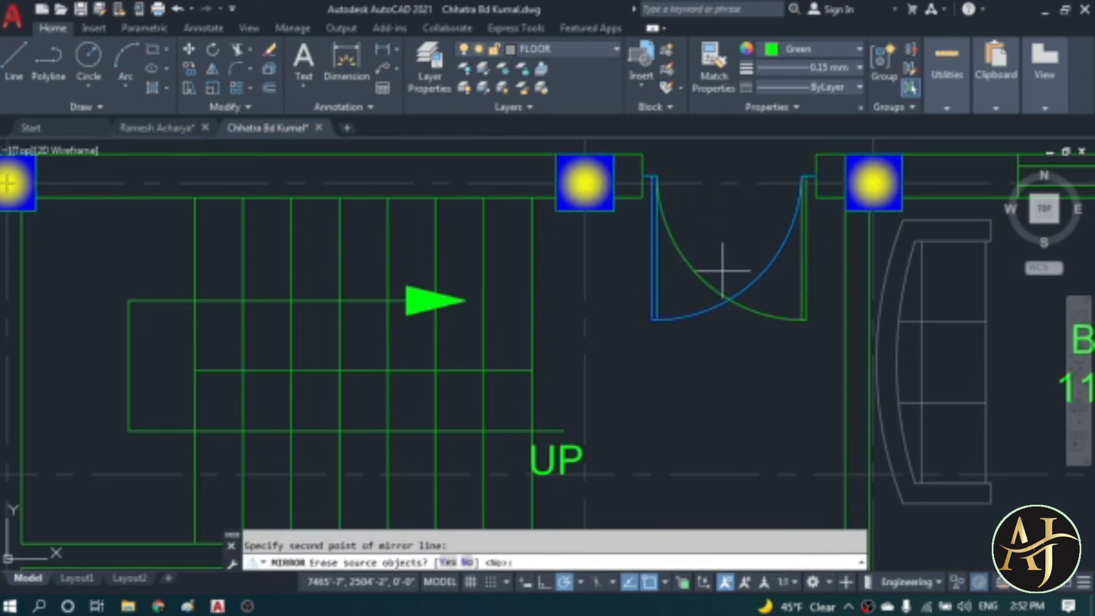
text(y)
key(Return)
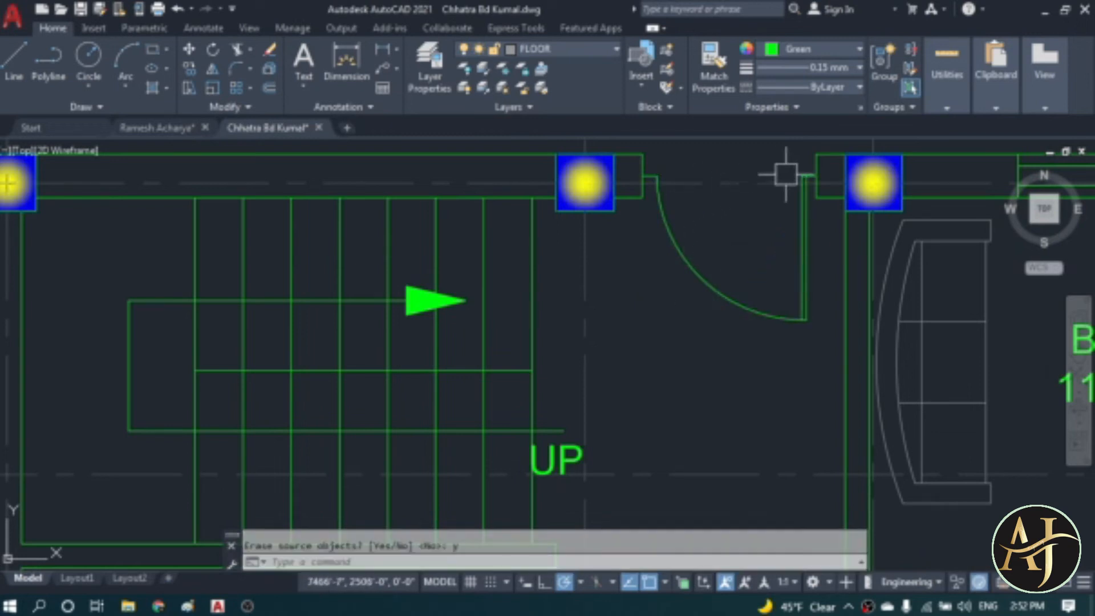
- Copy the D label of the 11'-3"X9'10" Bed Room's door into the new door opening on grid line 1
scroll(788, 174, up, 4)
scroll(834, 186, down, 10)
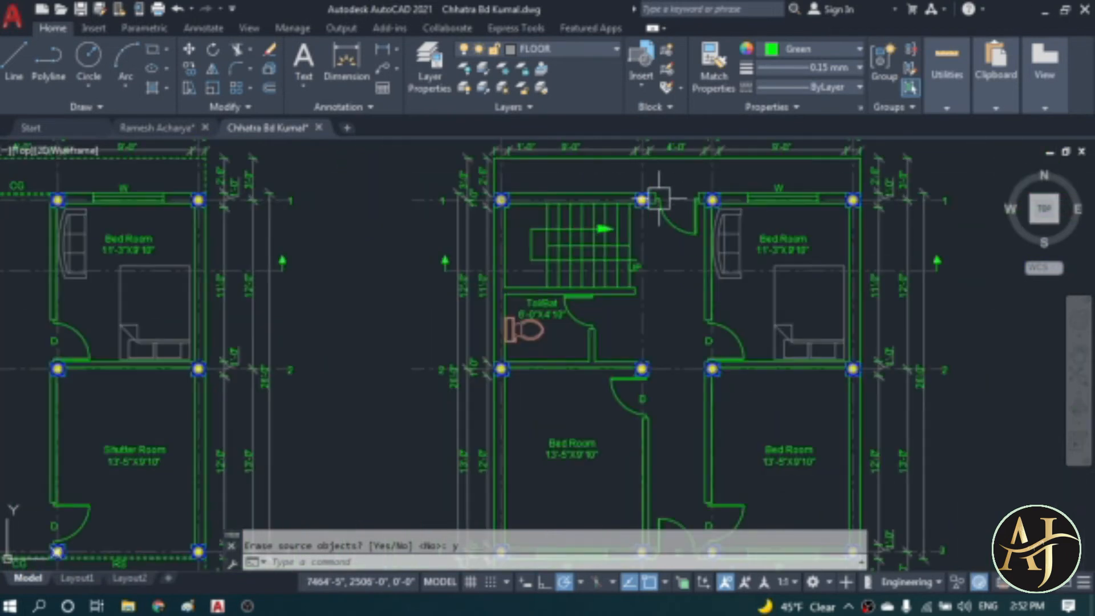
scroll(704, 354, up, 6)
click(705, 320)
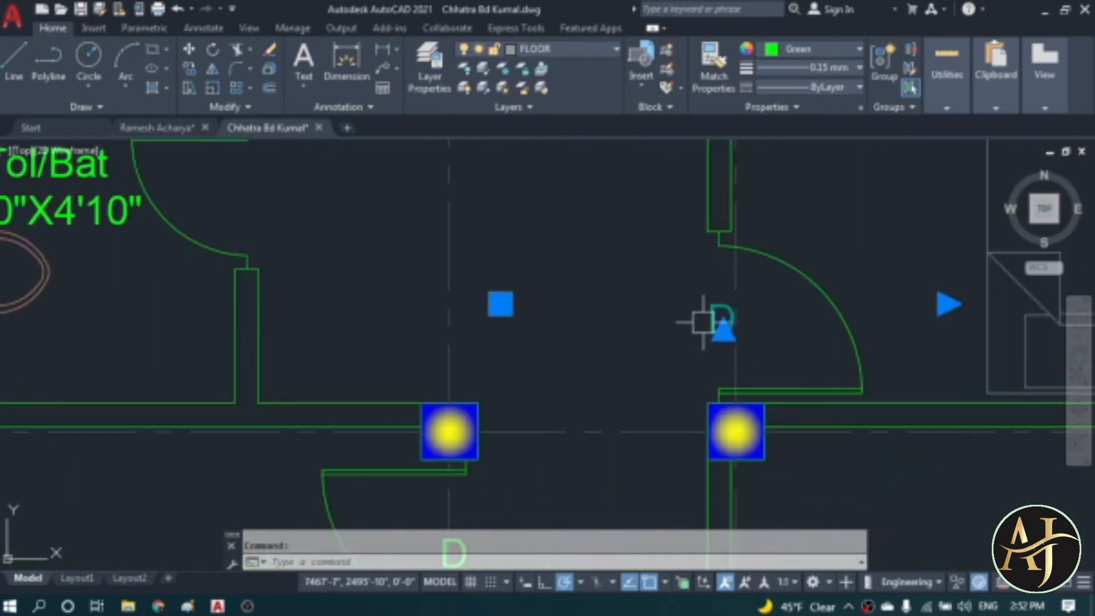
click(188, 71)
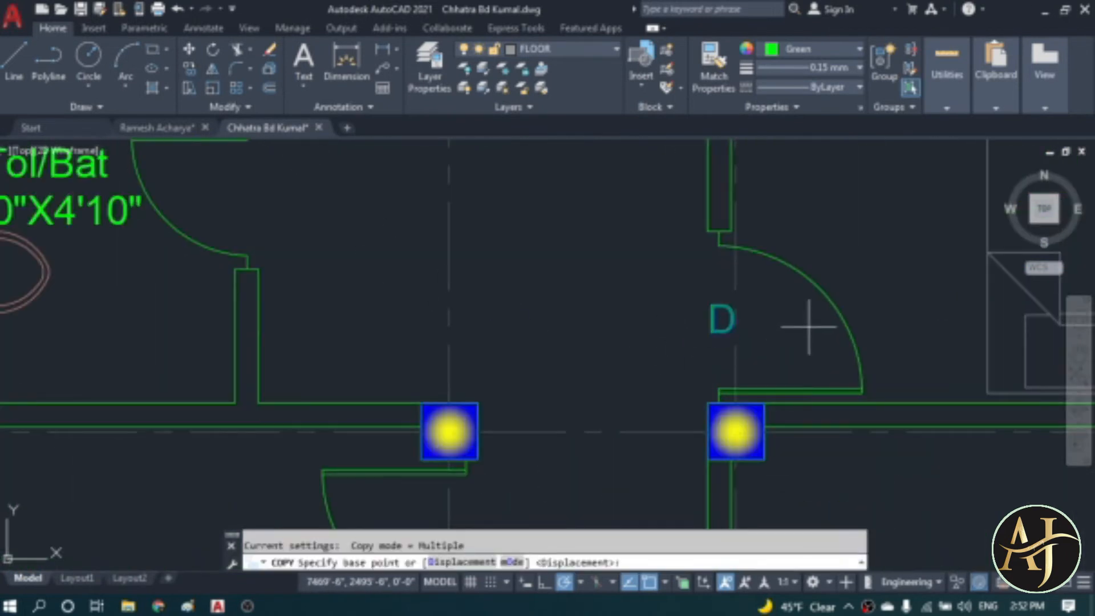
click(719, 318)
scroll(719, 318, down, 5)
scroll(668, 176, up, 5)
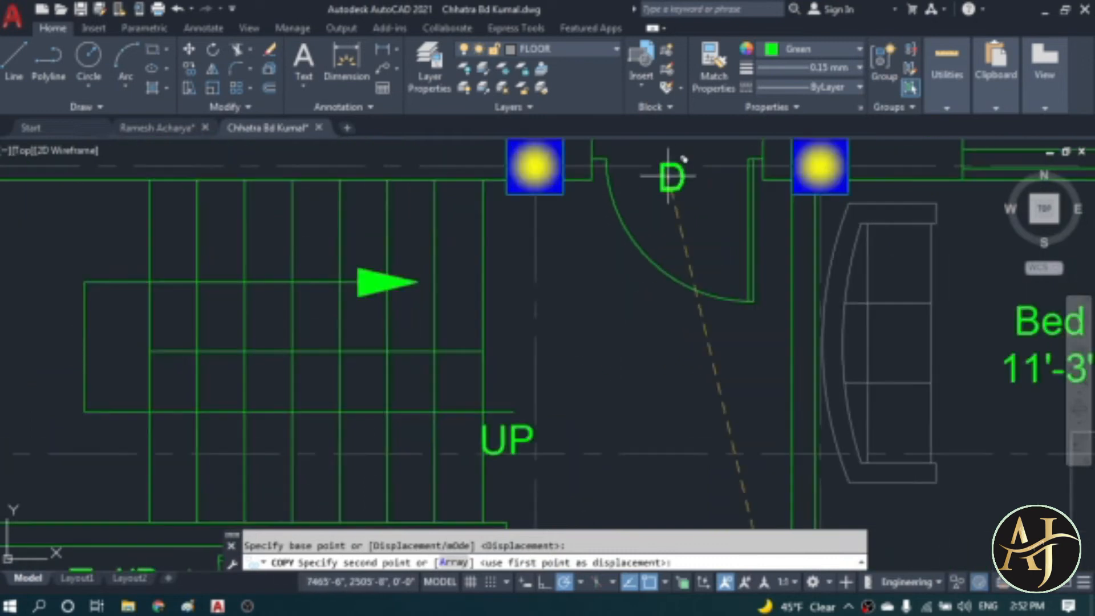
click(669, 176)
- Copy the same D label into the Tol/Bat door opening and finish copying
scroll(669, 176, down, 5)
scroll(550, 354, up, 4)
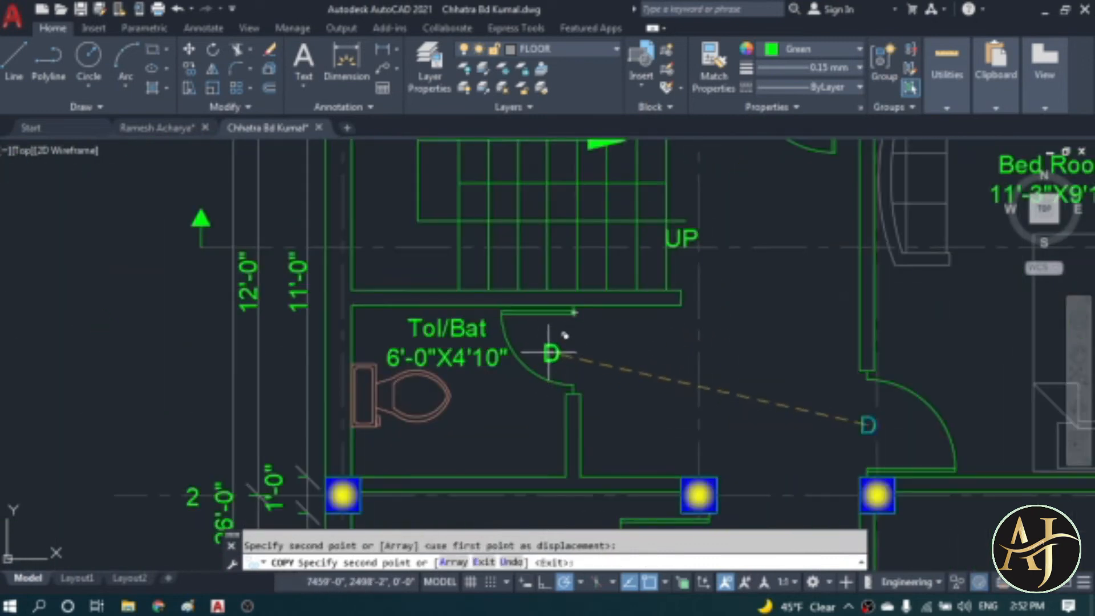
key(Escape)
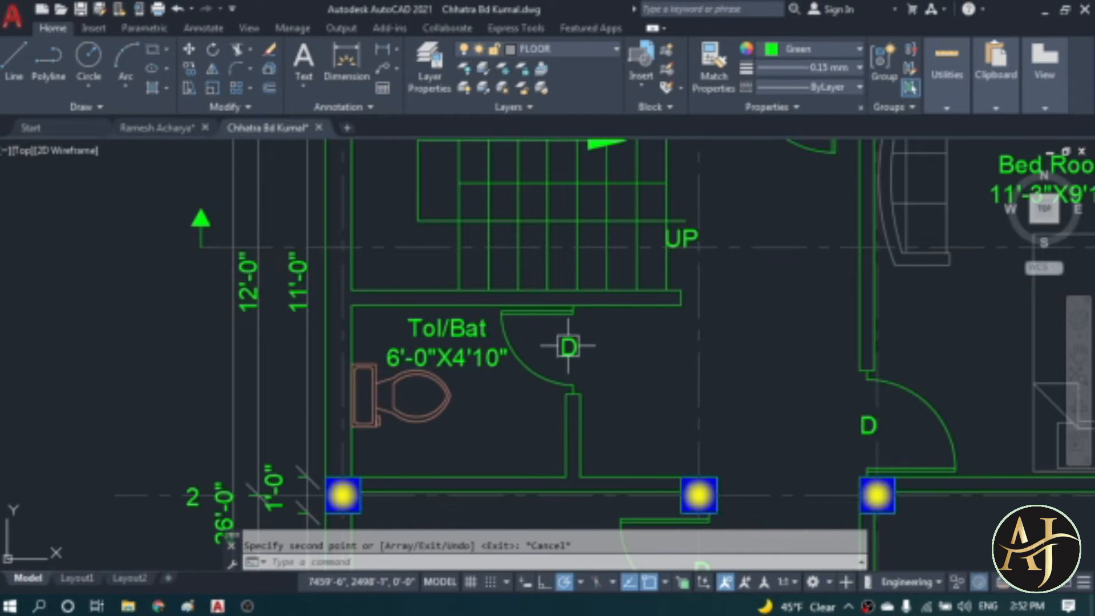
- Change the Tol/Bat door's label text to D1
scroll(569, 346, up, 5)
double_click(577, 348)
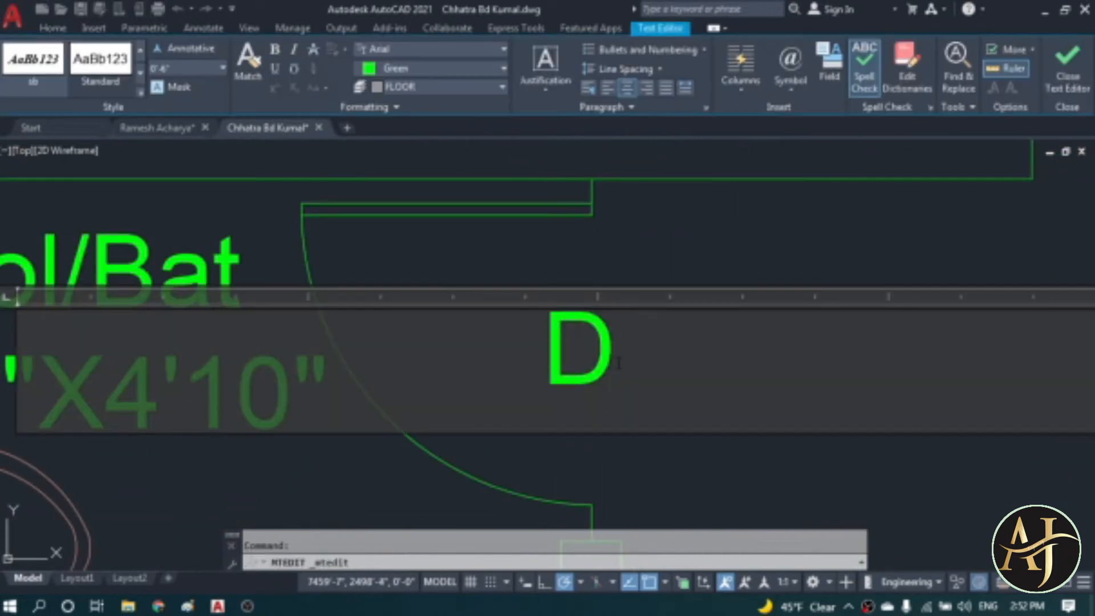
text(1)
click(665, 476)
scroll(533, 350, down, 6)
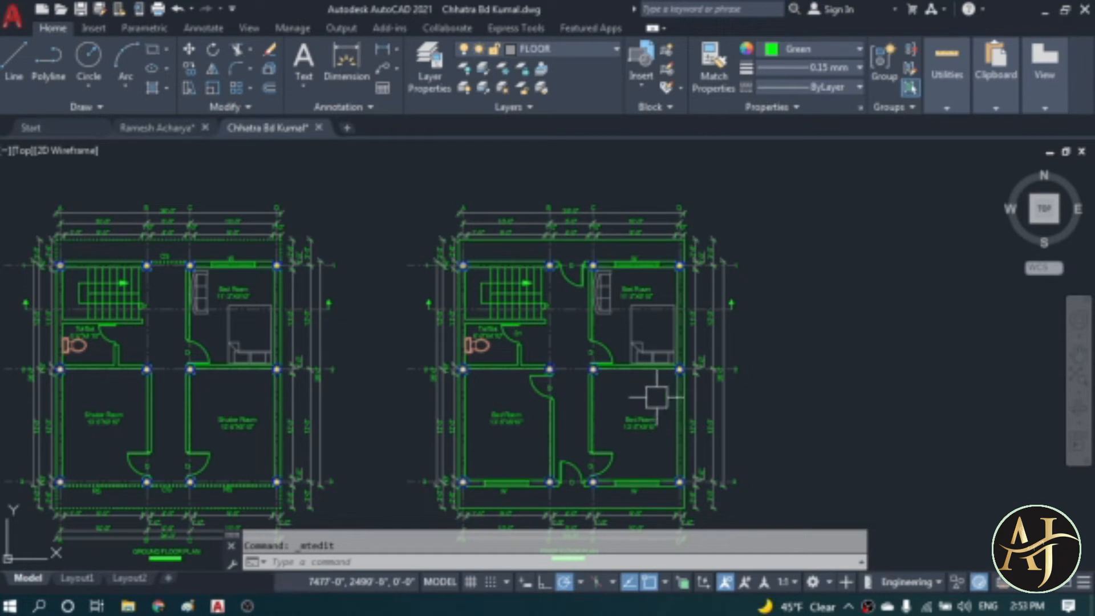
- Copy the sofa and bed from the 11'-3"X9'10" Bed Room into the bedroom below it, using matching room corners at the columns
scroll(646, 353, up, 2)
click(646, 352)
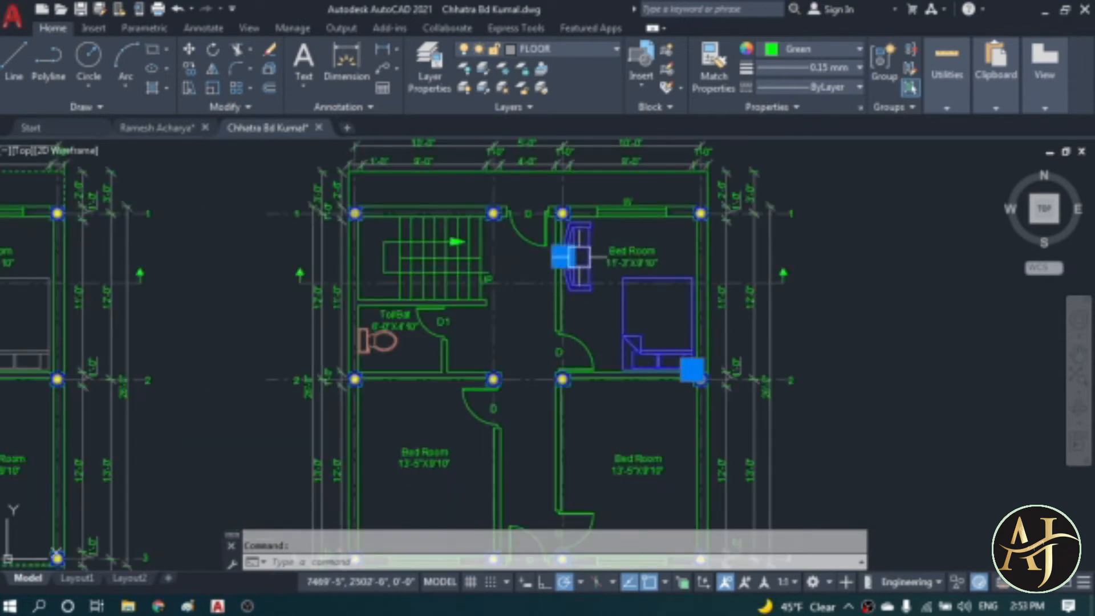
click(188, 68)
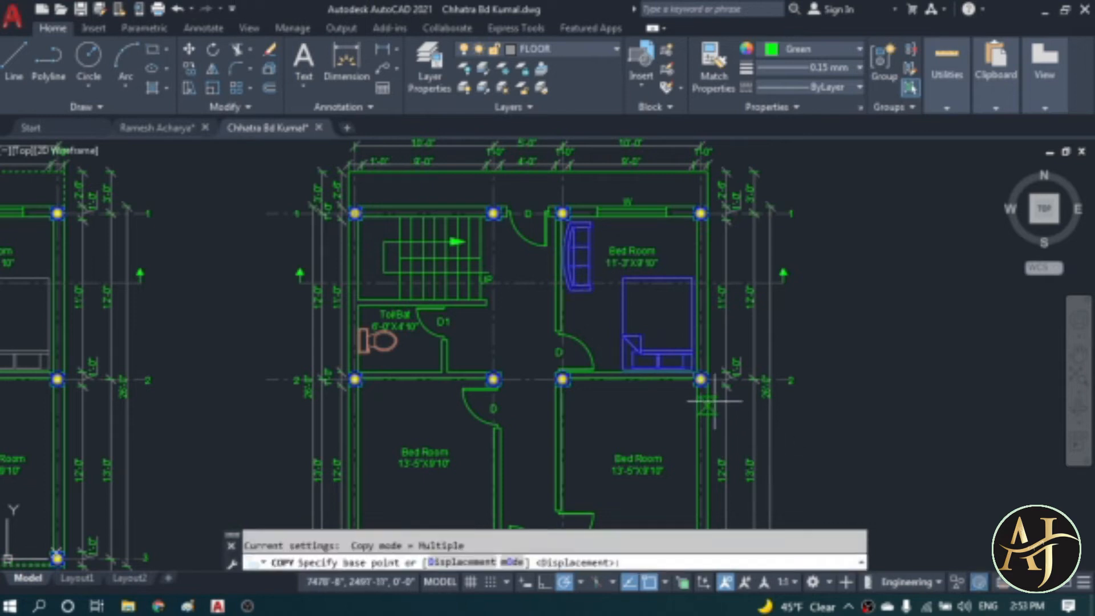
scroll(708, 383, up, 3)
click(649, 340)
scroll(659, 274, down, 5)
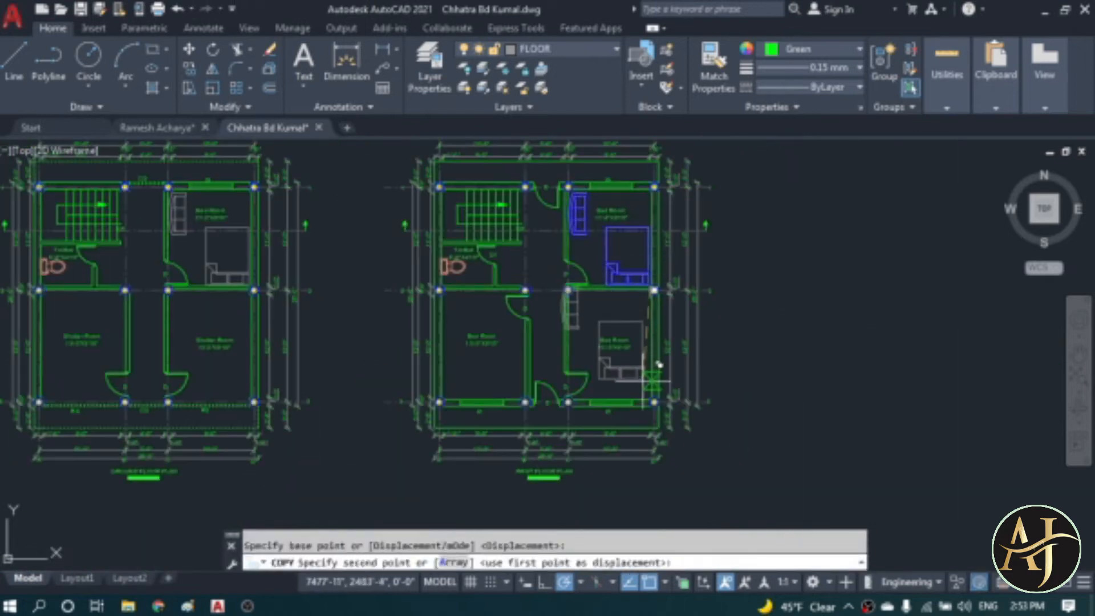
scroll(659, 399, up, 5)
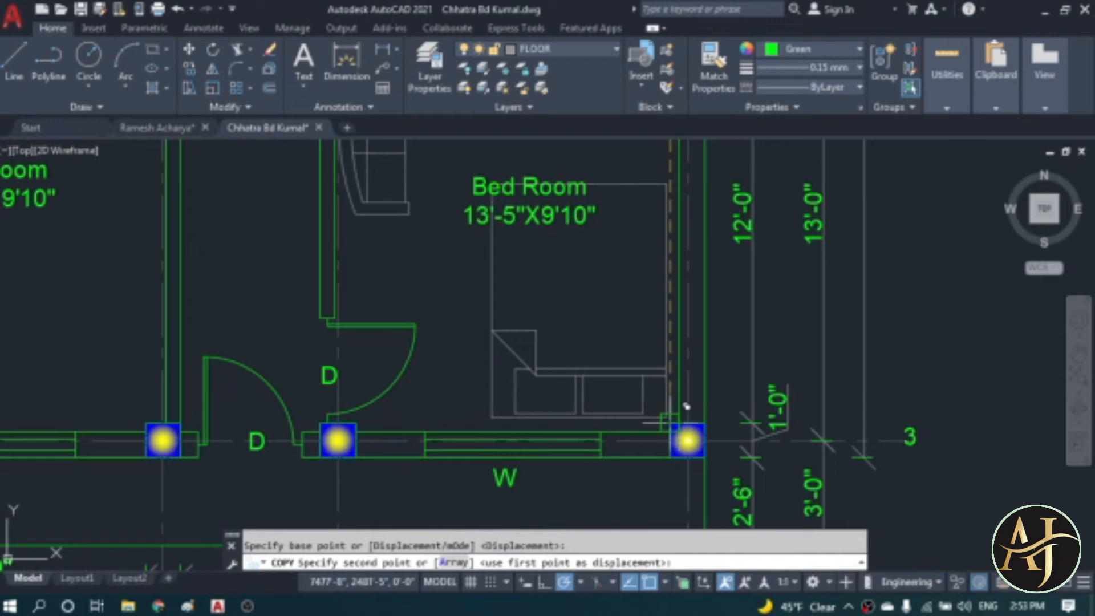
click(687, 406)
- Place another copy of the sofa and bed in the lower left bedroom, by its column on grid line 3
scroll(687, 406, down, 3)
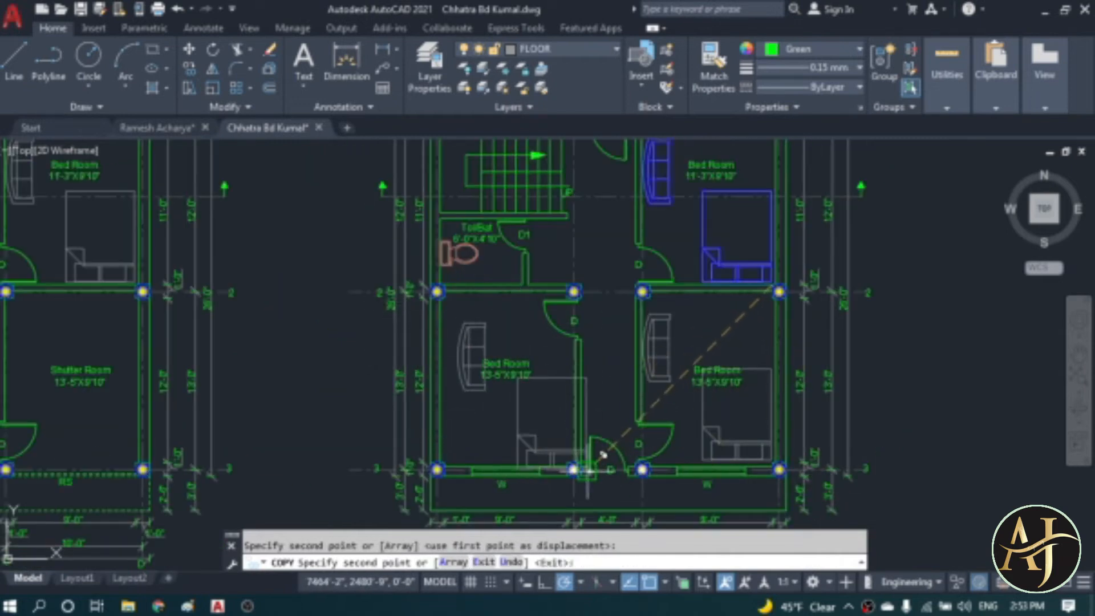
scroll(558, 475, up, 4)
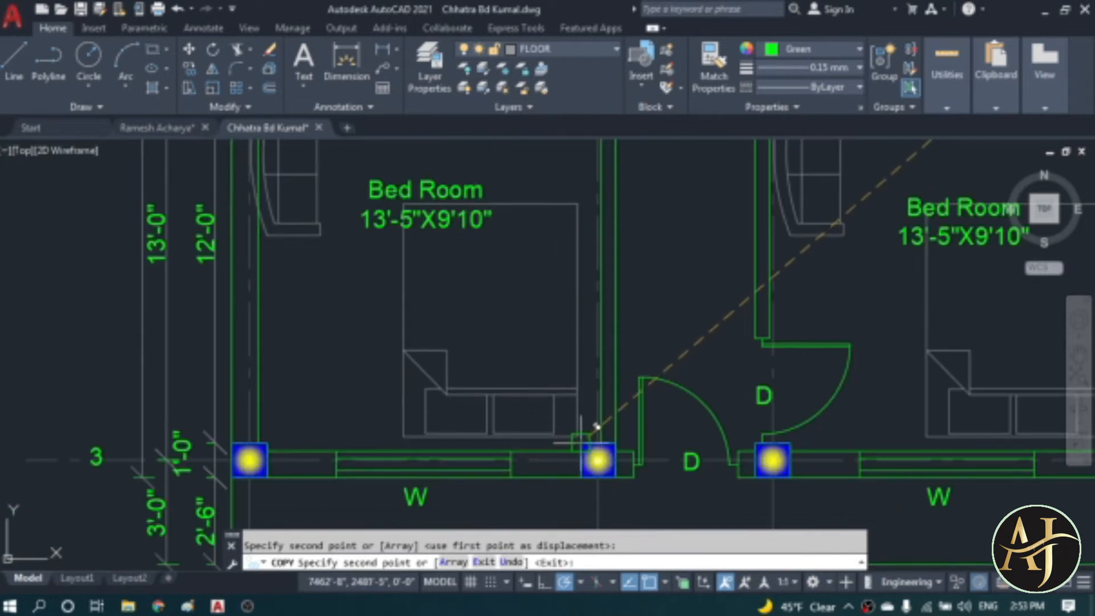
key(Return)
scroll(513, 433, down, 5)
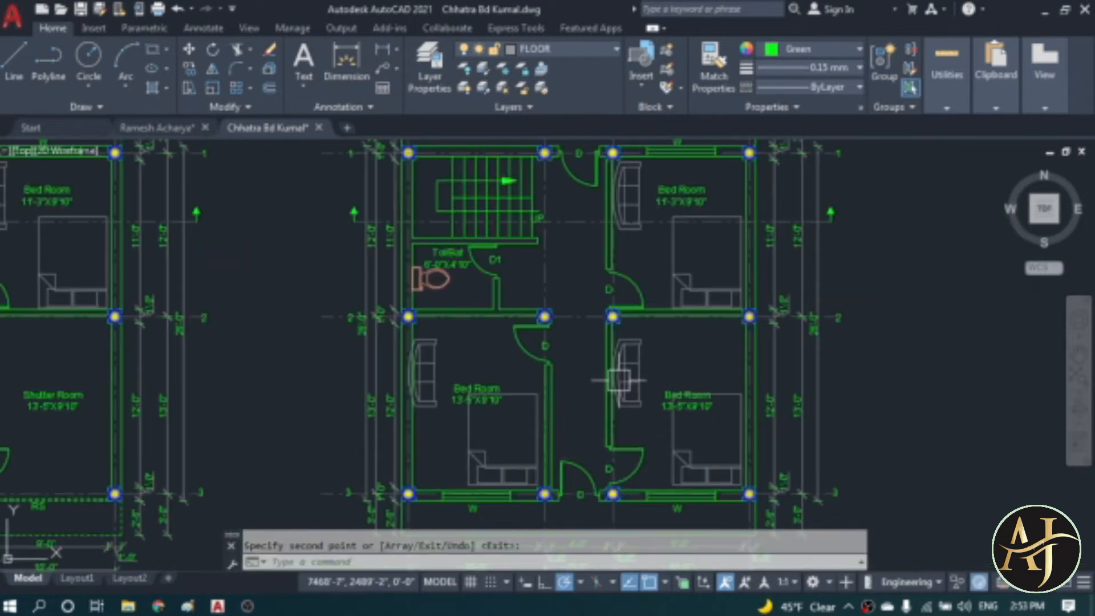
- Move the lower right Bed Room 13'-5"X9'10" label off the bed into the free space just above it
scroll(648, 375, up, 7)
scroll(621, 393, down, 5)
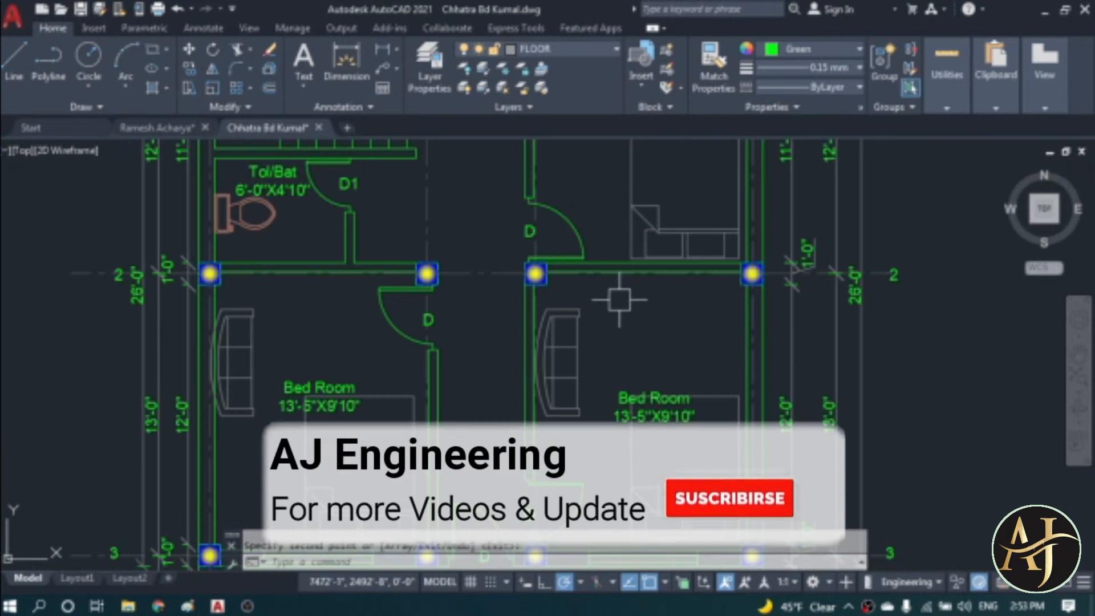
scroll(628, 306, up, 5)
click(673, 402)
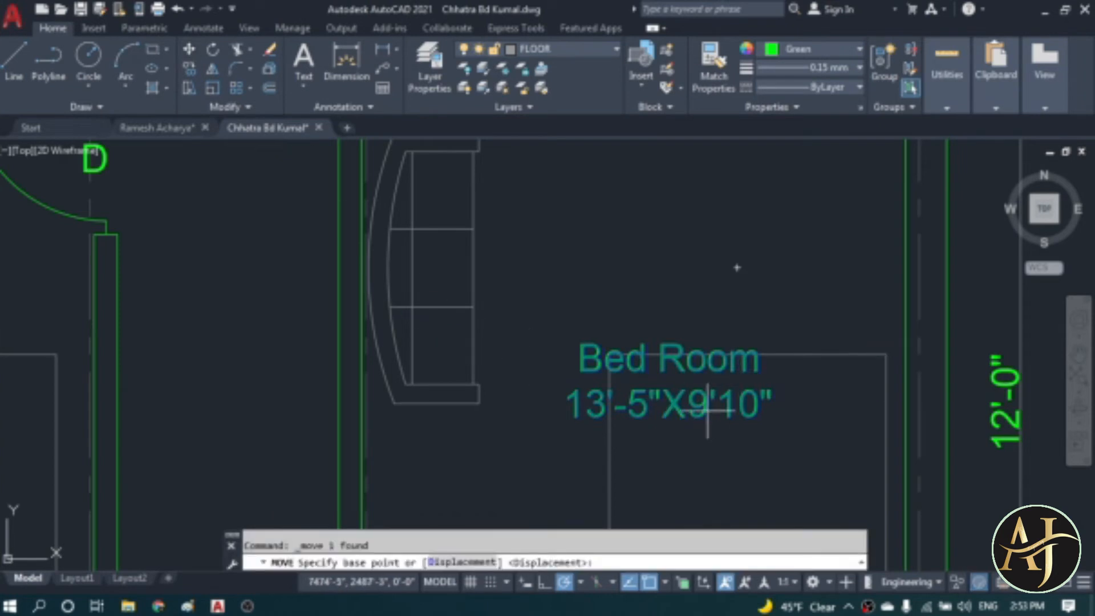
click(692, 447)
click(705, 332)
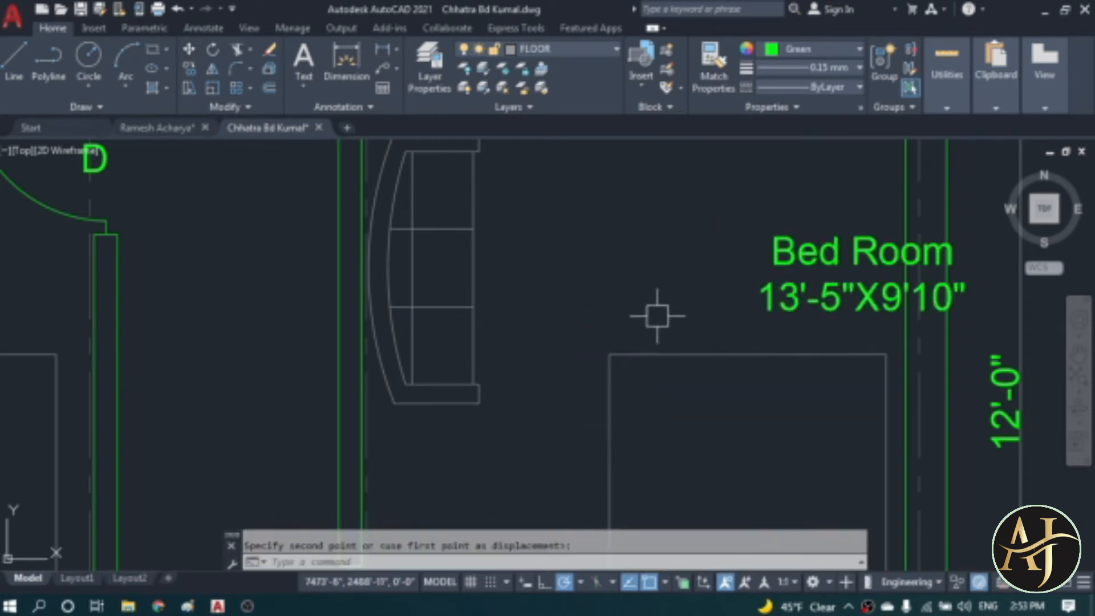
click(820, 293)
key(space)
click(806, 379)
click(659, 382)
scroll(630, 339, down, 6)
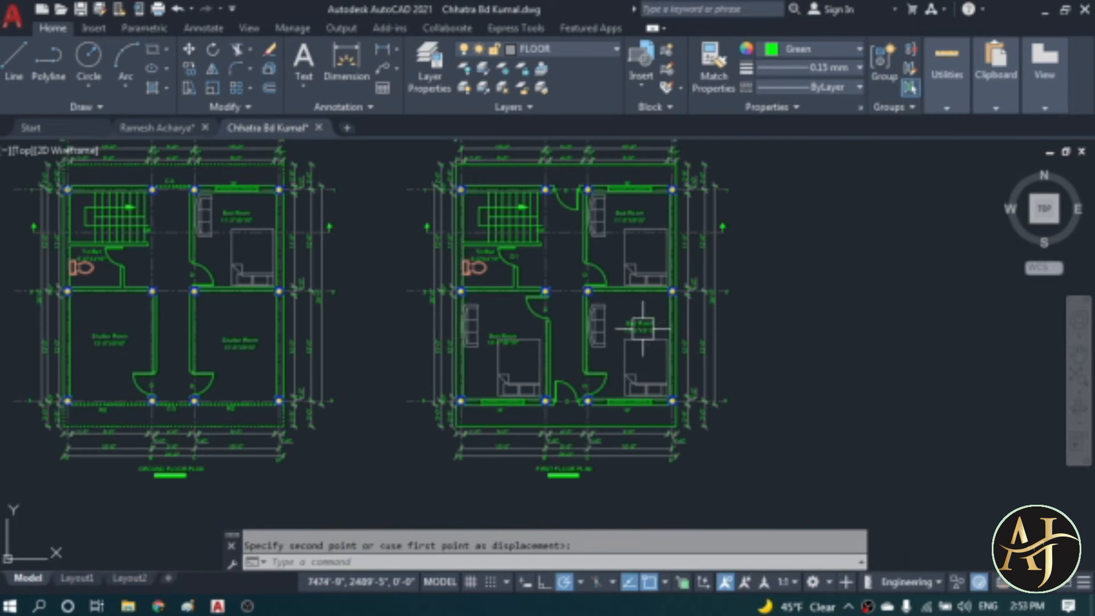
- Move the lower left bedroom's sofa away from the left wall toward the door side of the room
scroll(459, 333, up, 5)
click(490, 308)
key(space)
click(556, 277)
click(663, 262)
- Move the lower left bedroom's bed horizontally about 3'-9" to the left, beside the left wall
click(562, 402)
key(space)
click(599, 413)
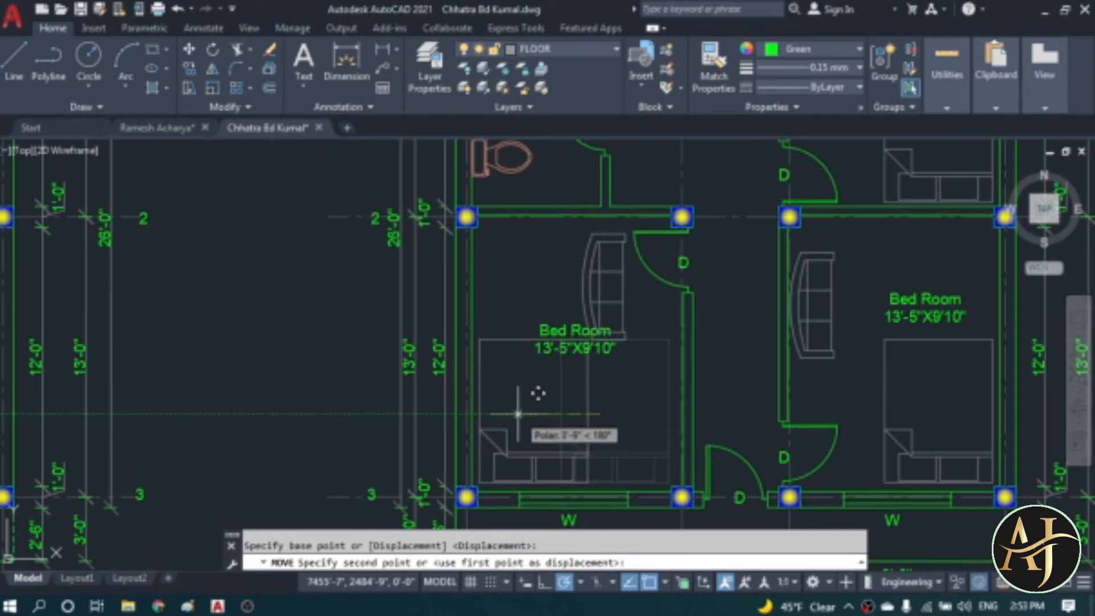
click(521, 413)
- Mirror the lower left bedroom's sofa about a vertical line so its back faces the right wall, erasing the source
scroll(604, 321, up, 2)
click(615, 272)
click(558, 280)
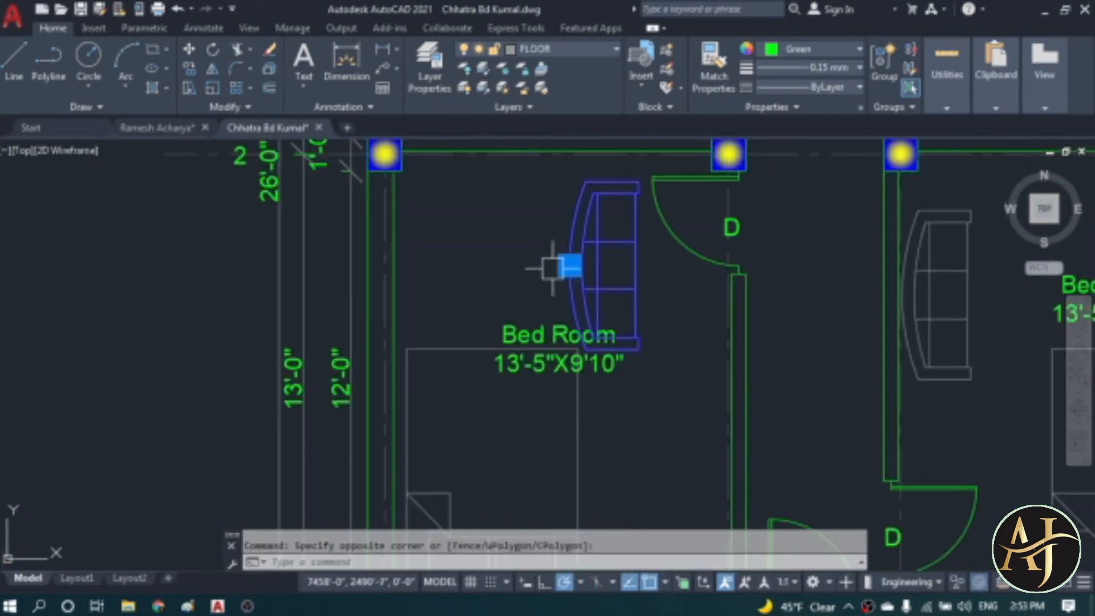
text(mi)
key(space)
click(597, 183)
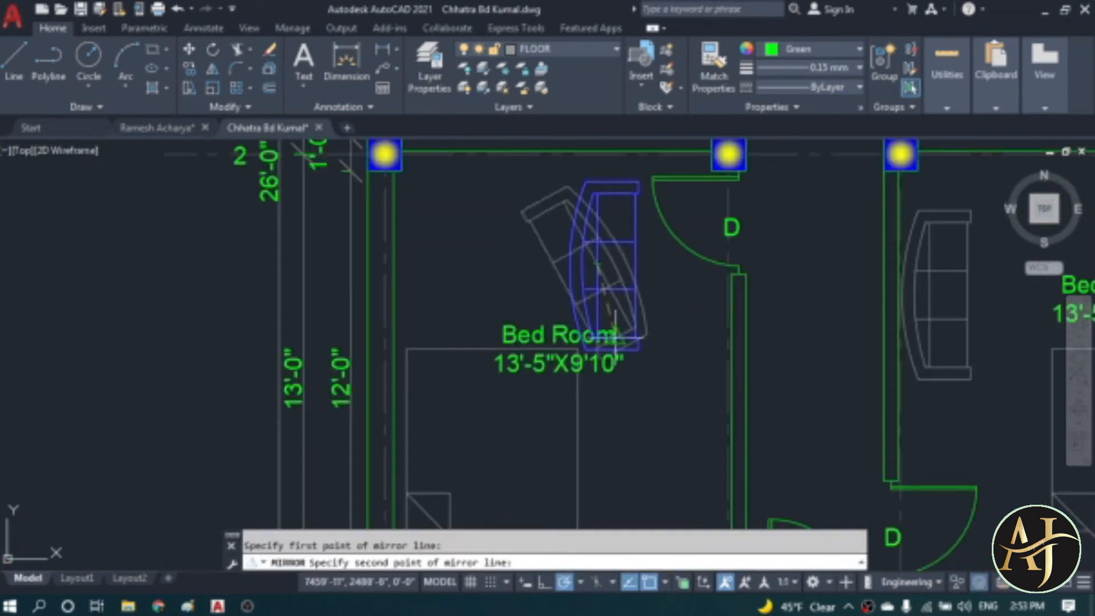
click(599, 440)
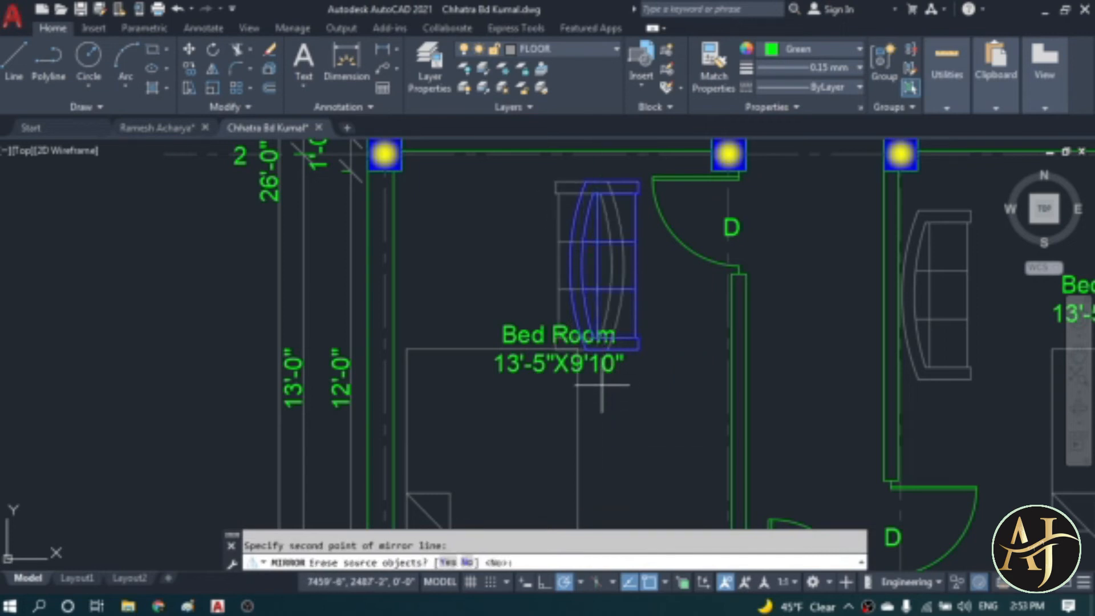
key(Return)
- Move the mirrored sofa by its back's midpoint against the right wall, below the bedroom door
click(607, 342)
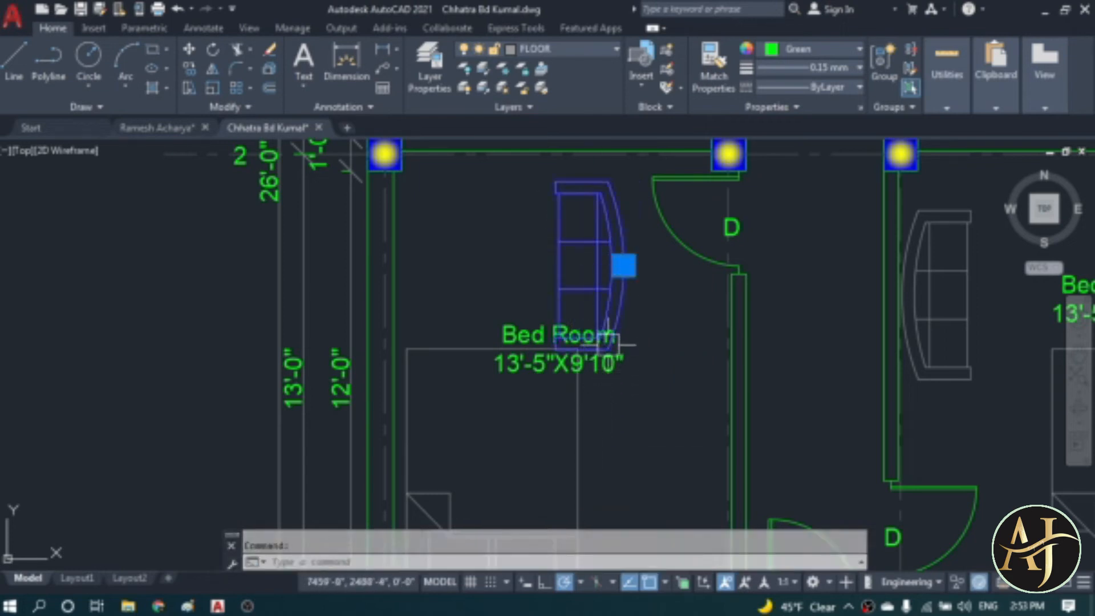
key(space)
click(624, 265)
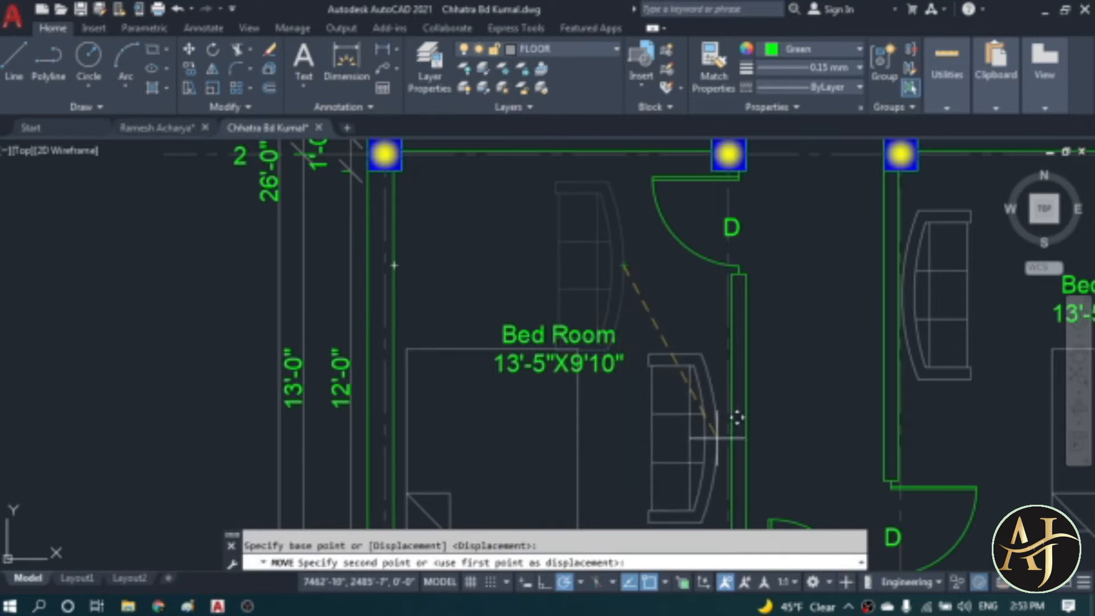
click(723, 440)
- Move the lower left Bed Room 13'-5"X9'10" label straight up, clear of the bed
scroll(587, 377, up, 2)
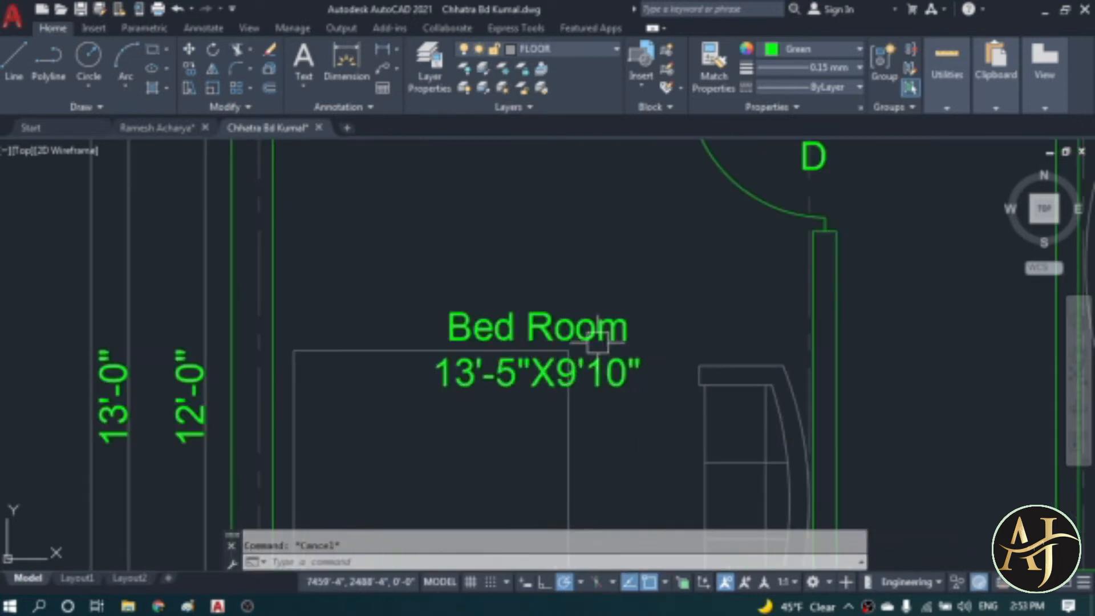
click(620, 375)
text(m)
key(space)
click(631, 420)
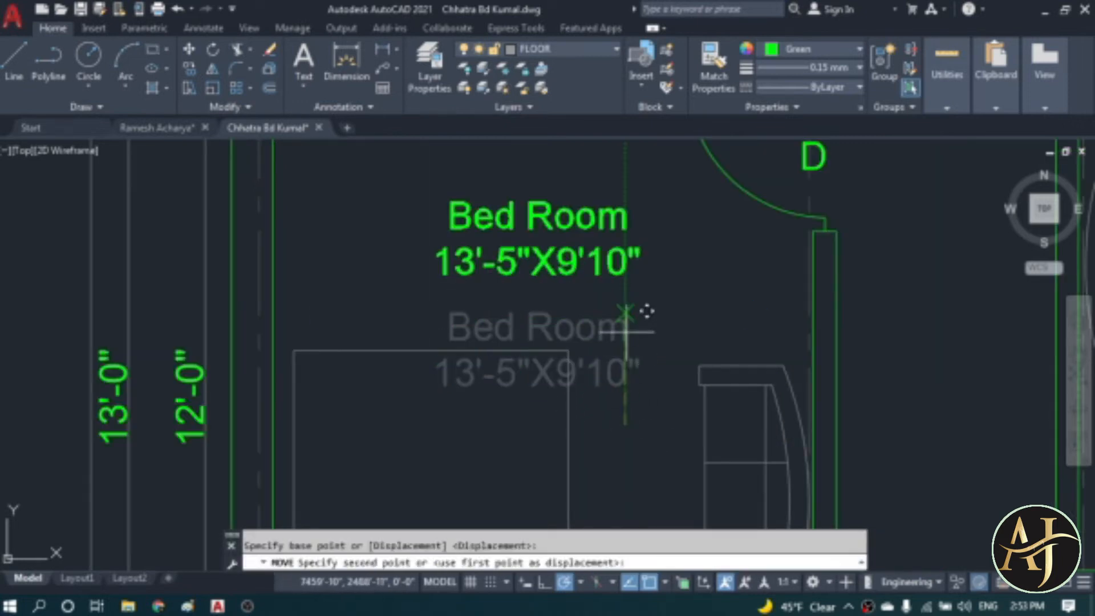
click(626, 313)
key(Escape)
- Review the furnished first floor plan beside the ground floor plan
scroll(574, 335, down, 6)
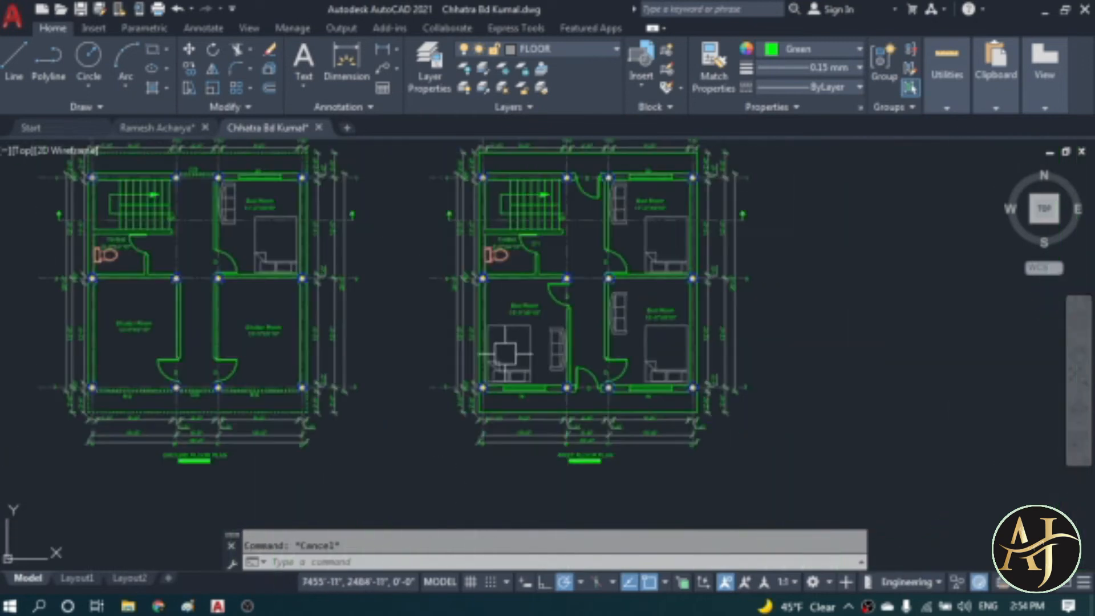
scroll(605, 223, up, 2)
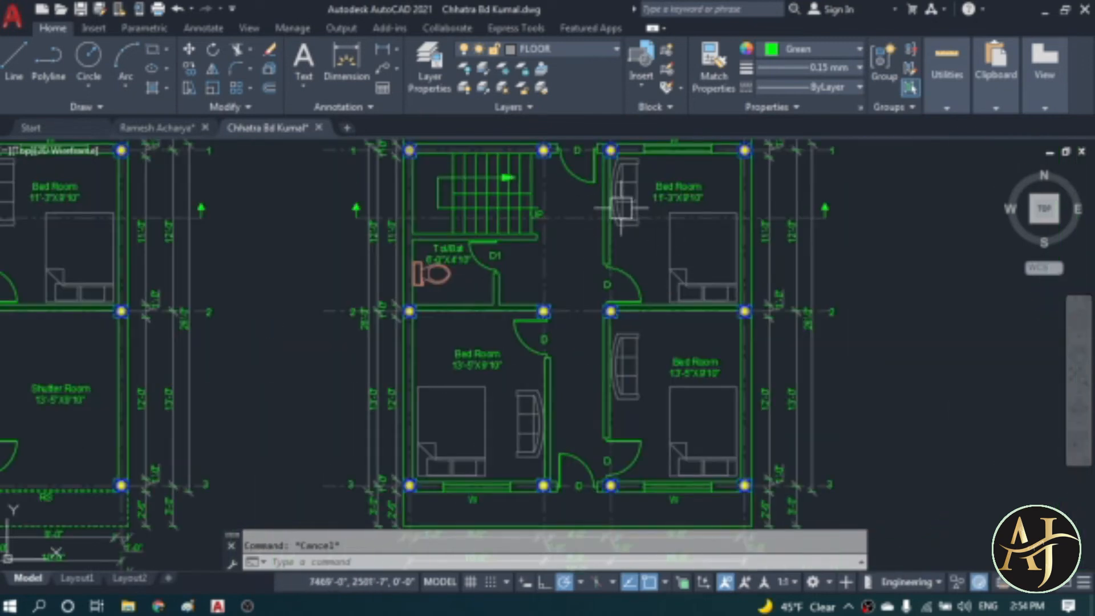
scroll(596, 280, down, 2)
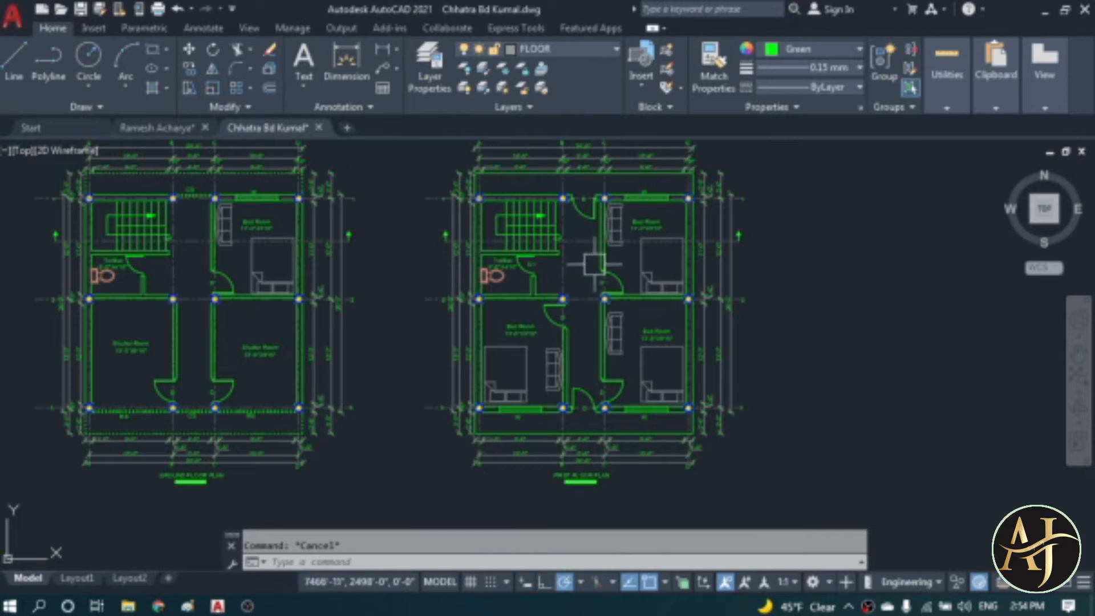
scroll(596, 268, down, 2)
scroll(579, 295, up, 2)
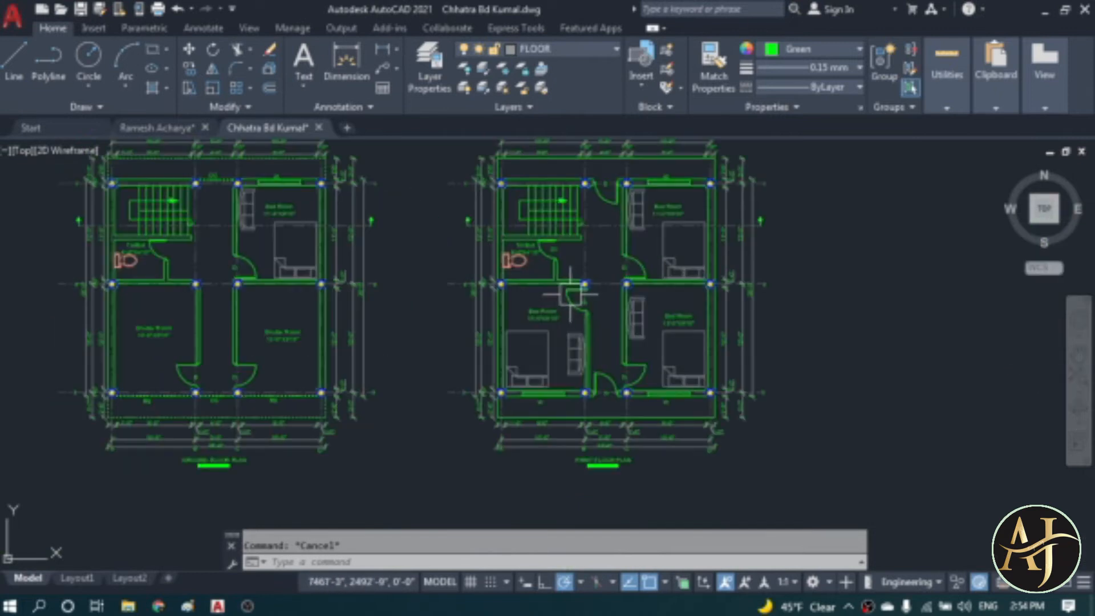
scroll(440, 270, down, 2)
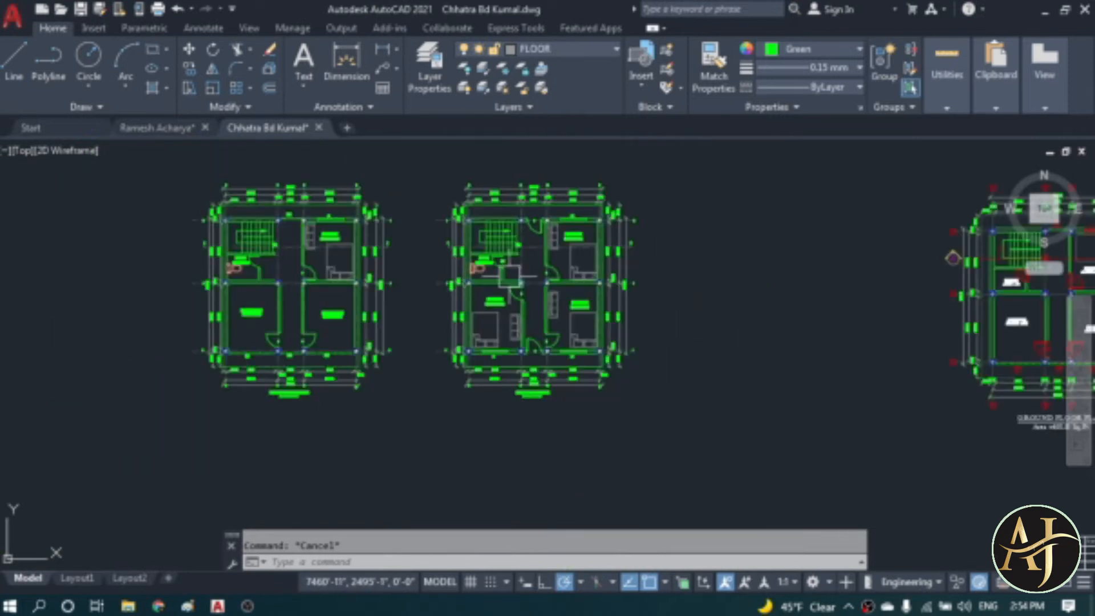
scroll(510, 276, up, 2)
scroll(419, 268, down, 3)
scroll(415, 271, up, 2)
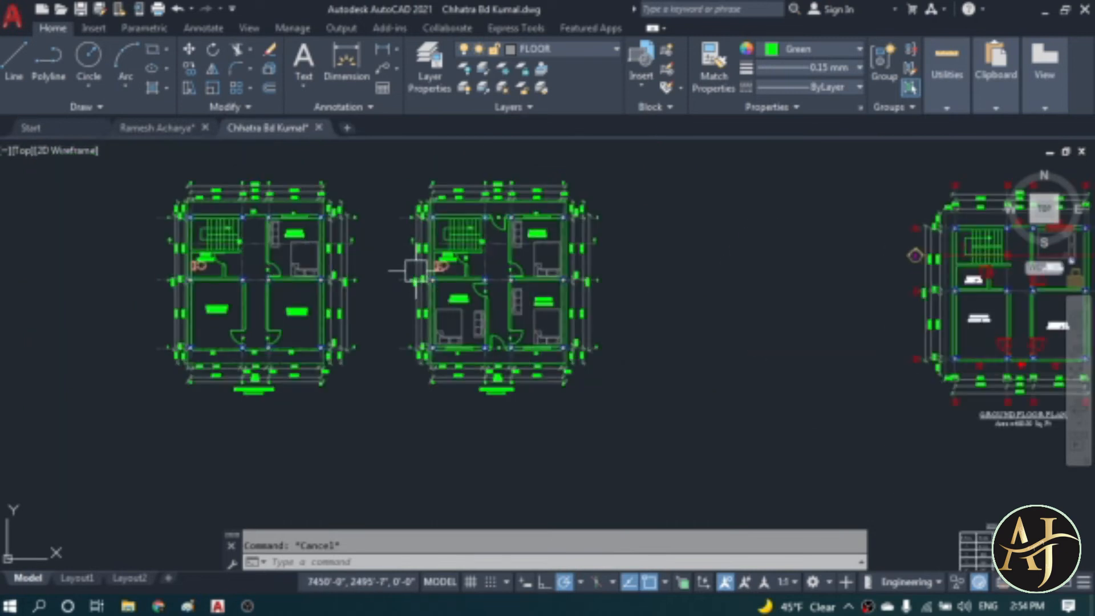
scroll(441, 234, up, 2)
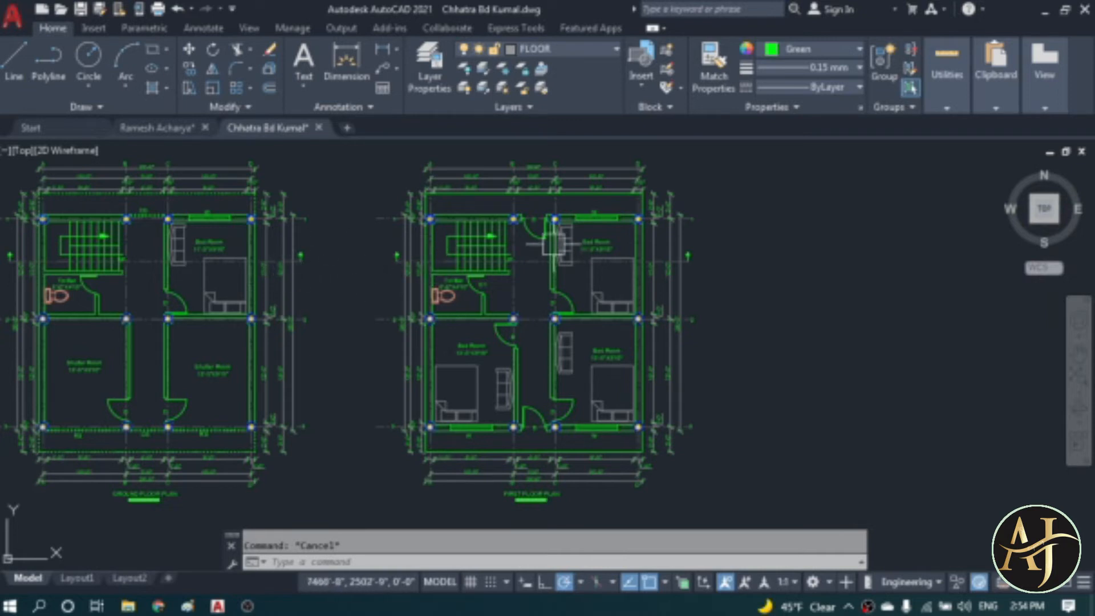
- Move the ground floor and first floor plans together to the left, farther from the reference plans
scroll(633, 300, down, 2)
click(704, 190)
click(163, 448)
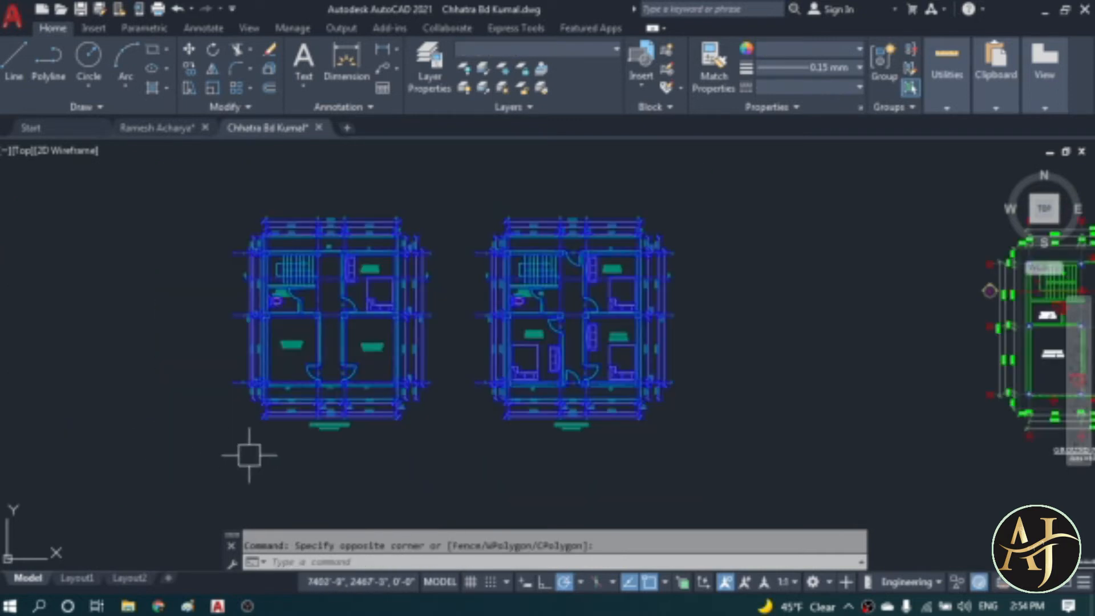
text(m)
key(Return)
click(583, 429)
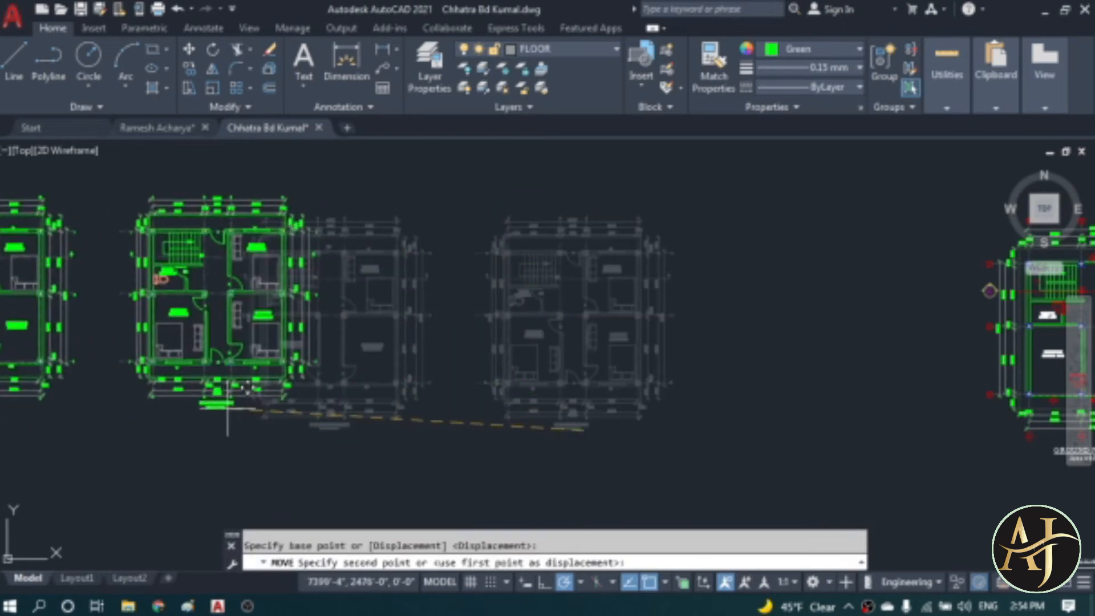
click(239, 426)
key(Escape)
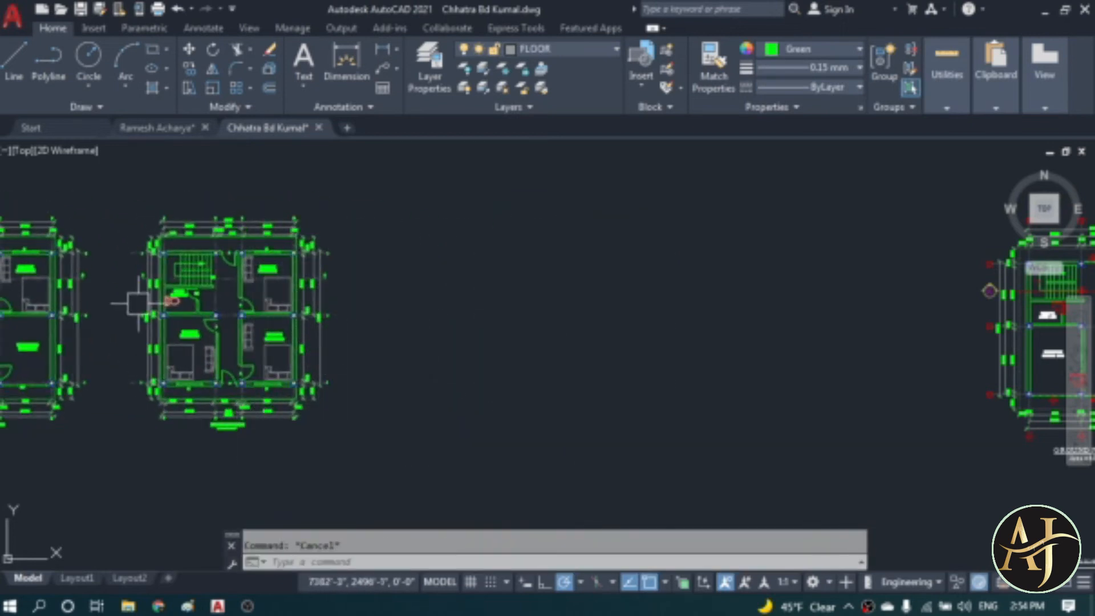
scroll(482, 371, down, 2)
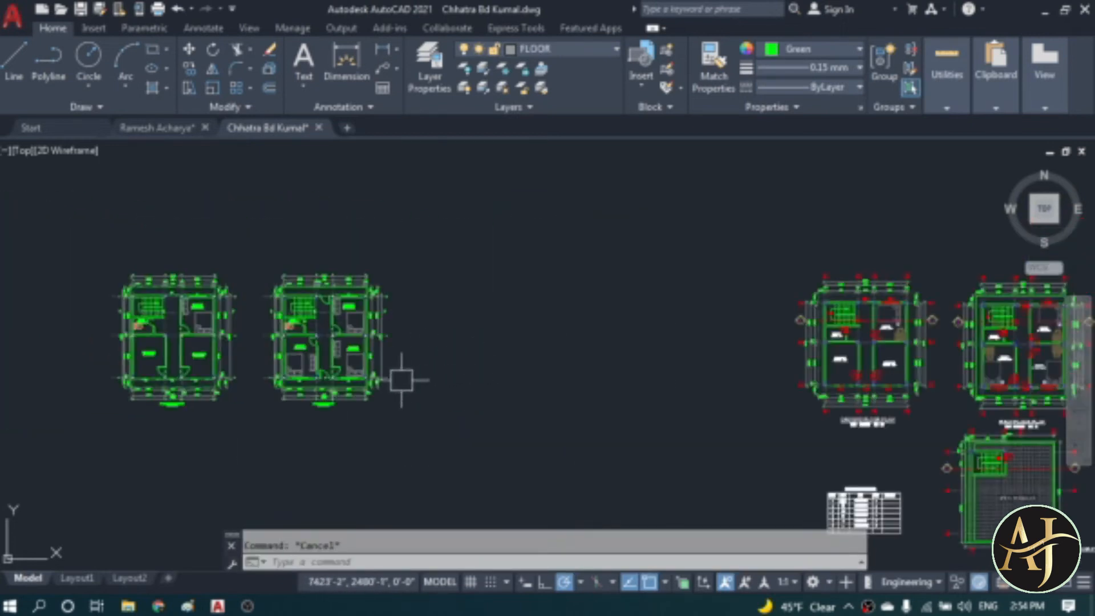
scroll(225, 352, up, 5)
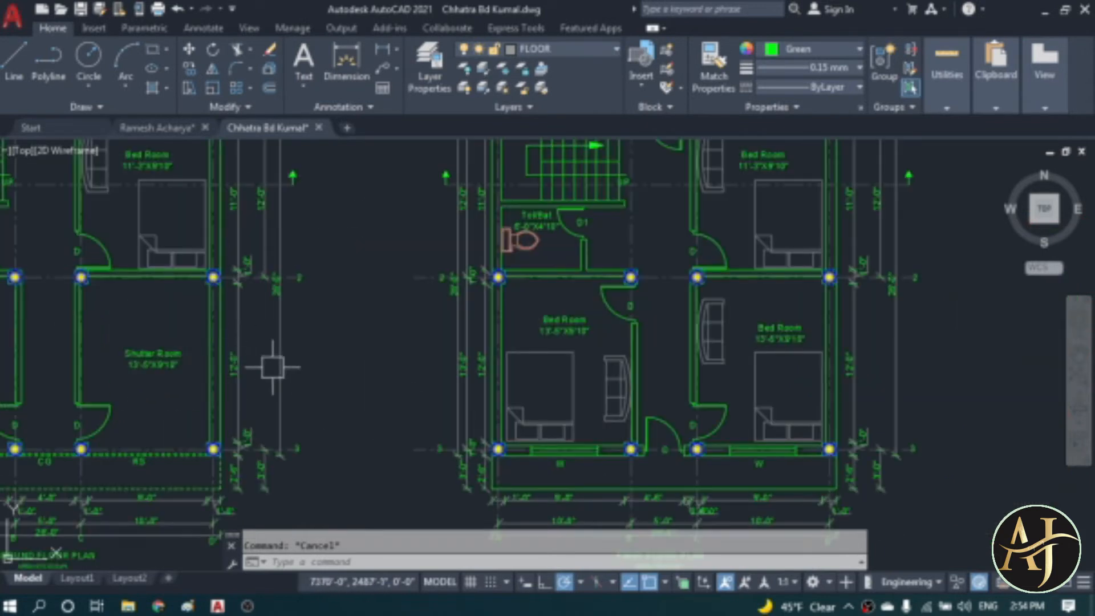
- Continue the ground floor plan's 12'-0" right-hand grid dimension from grid line 2 down to grid line 3
text(4d)
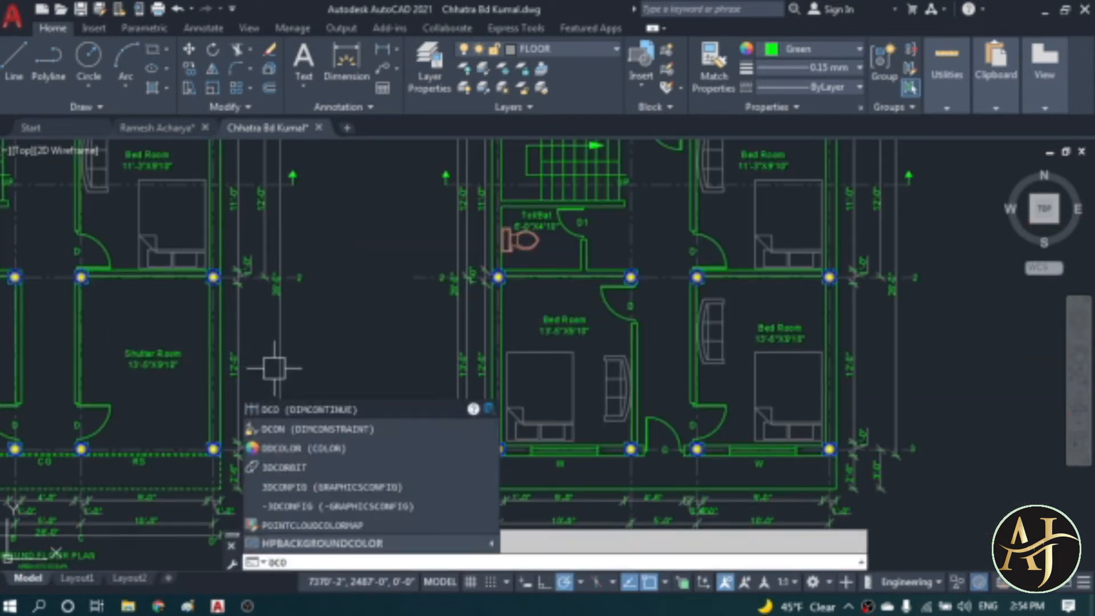
key(Return)
click(259, 242)
scroll(237, 449, up, 6)
click(268, 406)
key(Escape)
- Continue the first floor plan's 12'-0" right-hand grid dimension from grid line 2 down to grid line 3
scroll(259, 406, down, 5)
key(Return)
key(Return)
scroll(592, 323, up, 5)
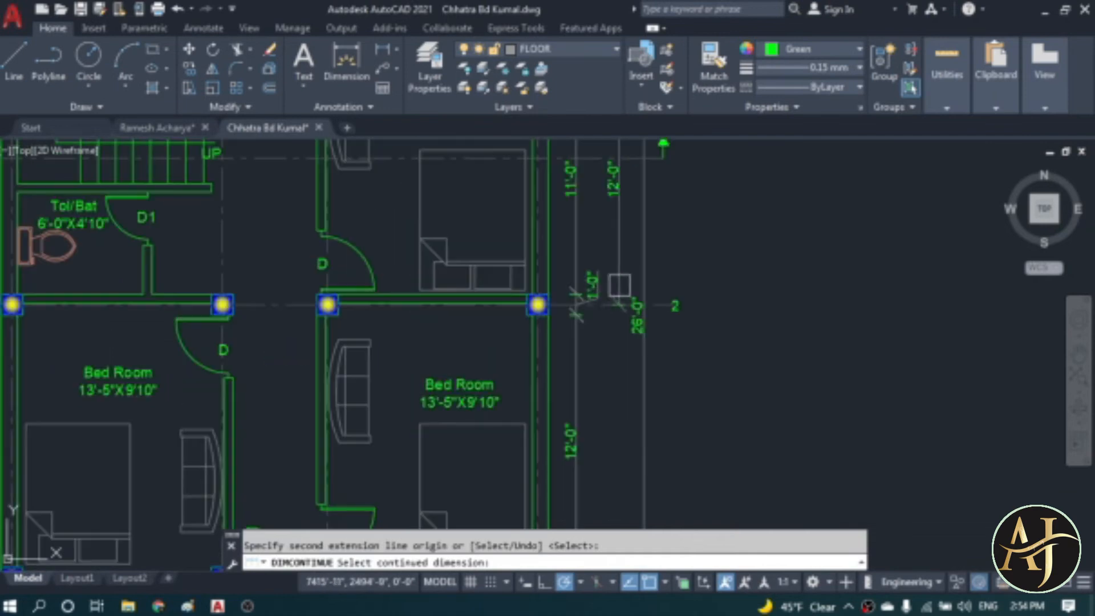
click(590, 285)
scroll(593, 286, down, 4)
scroll(583, 361, up, 5)
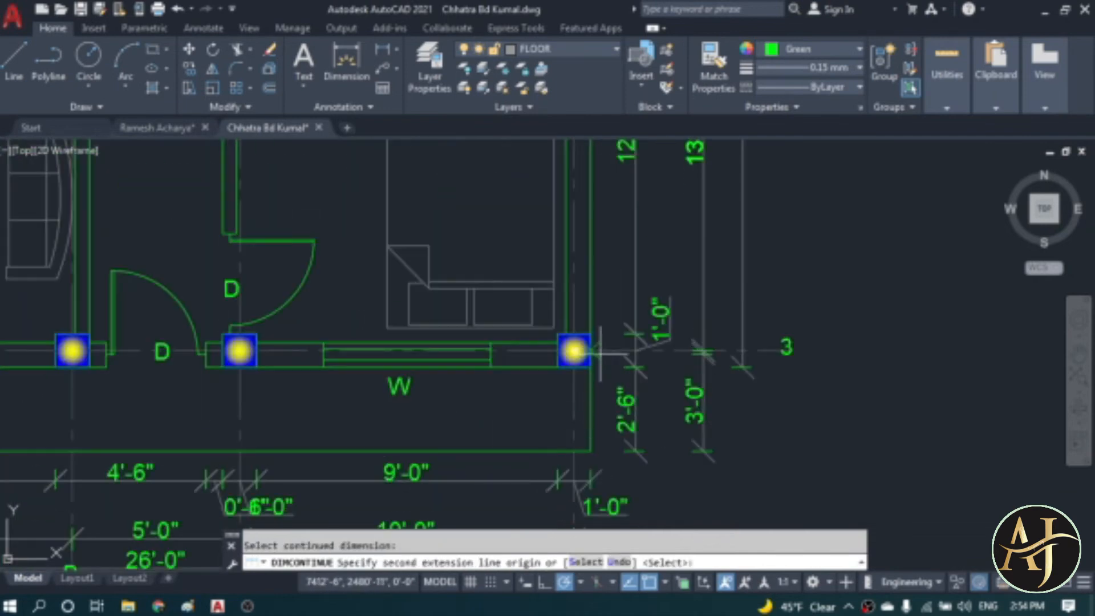
key(Escape)
scroll(616, 399, down, 4)
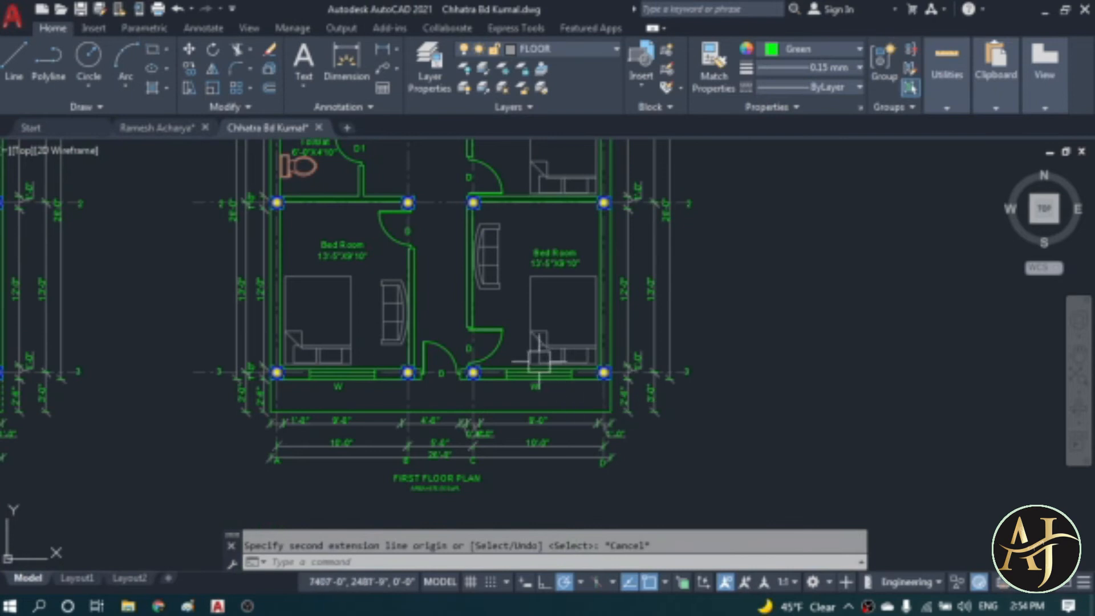
- Review the dimensions and room layouts of the ground floor and first floor plans side by side
scroll(432, 282, down, 5)
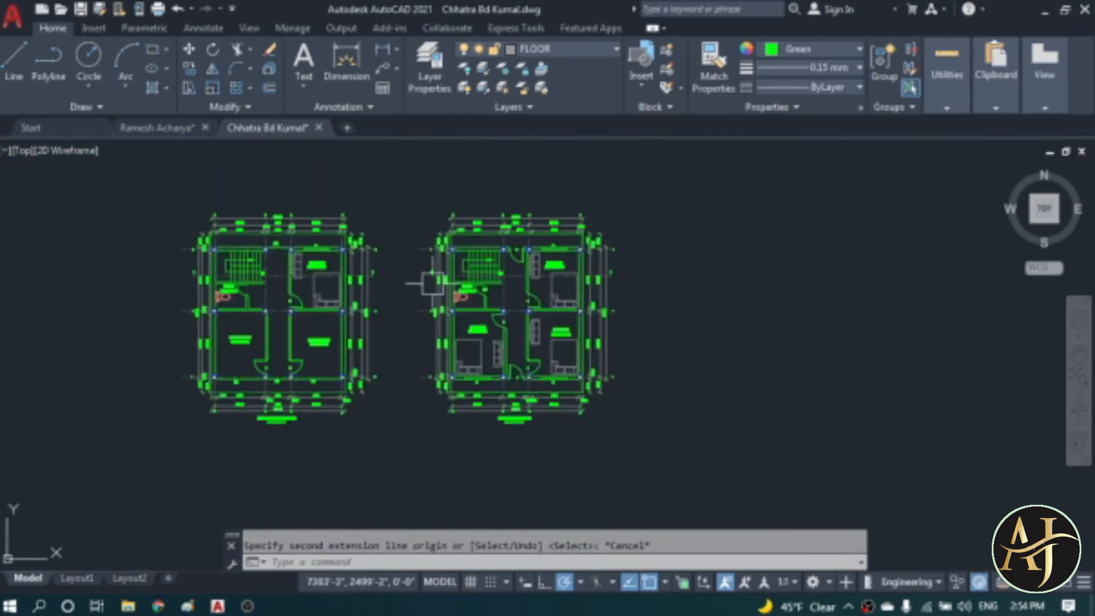
scroll(478, 273, up, 2)
scroll(548, 230, up, 2)
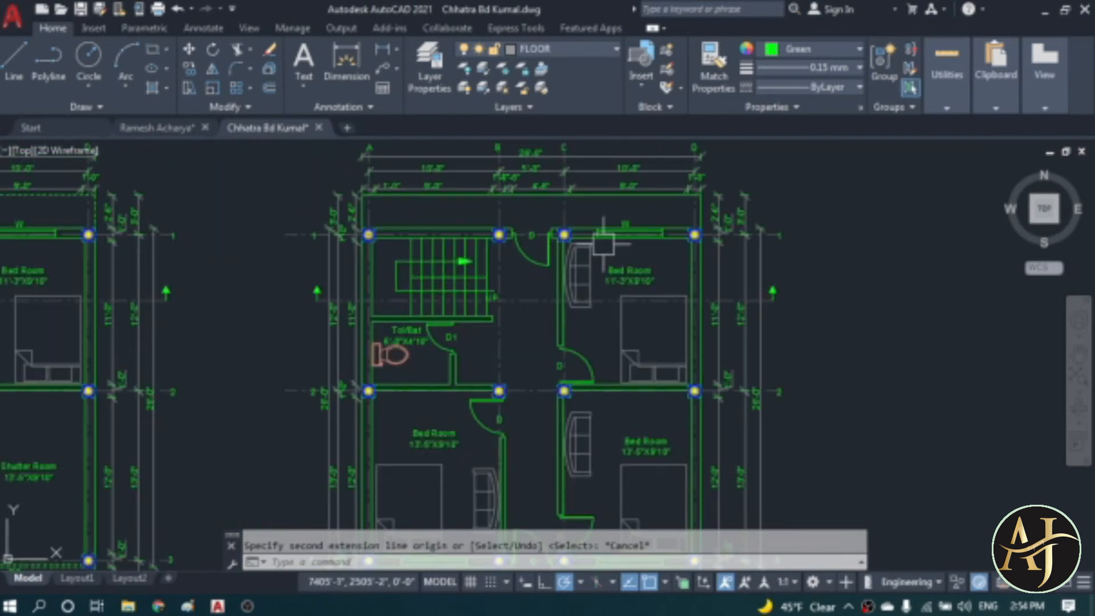
scroll(431, 220, down, 2)
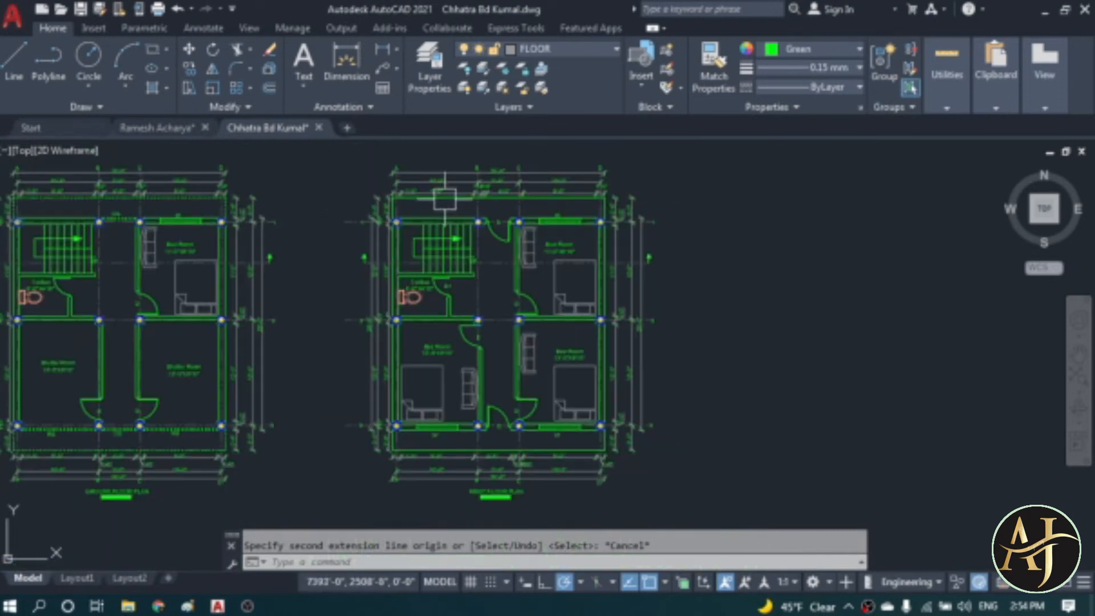
scroll(457, 407, up, 2)
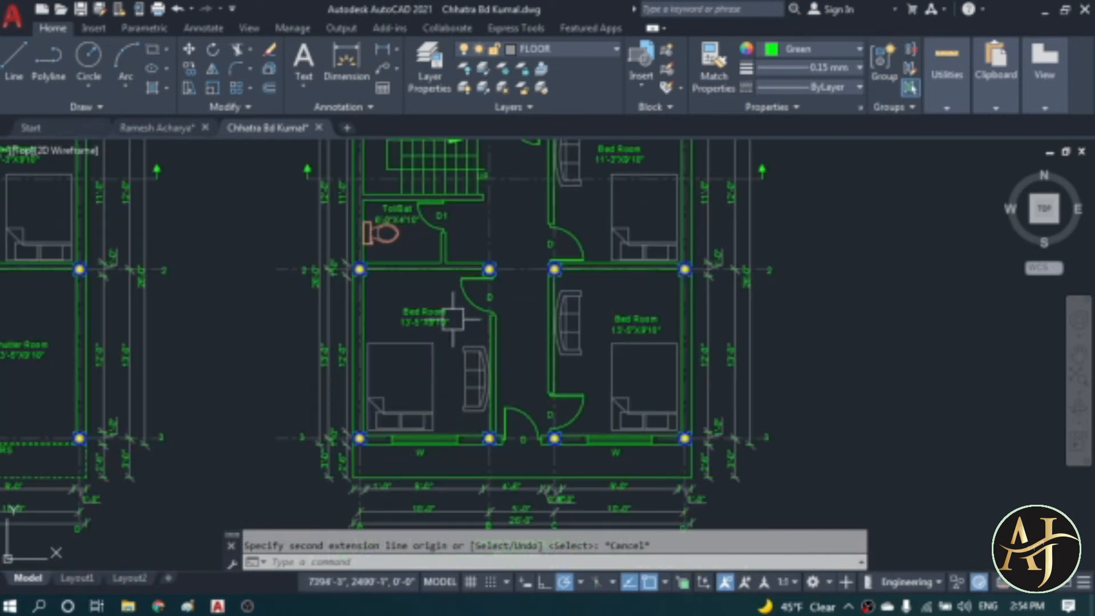
scroll(396, 322, down, 4)
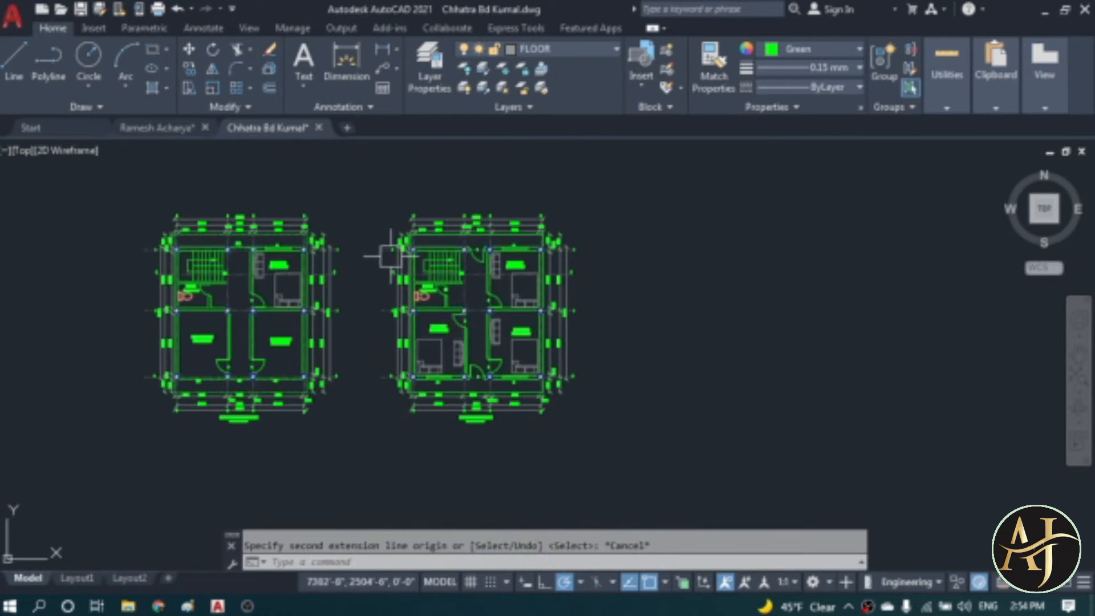
scroll(394, 254, up, 4)
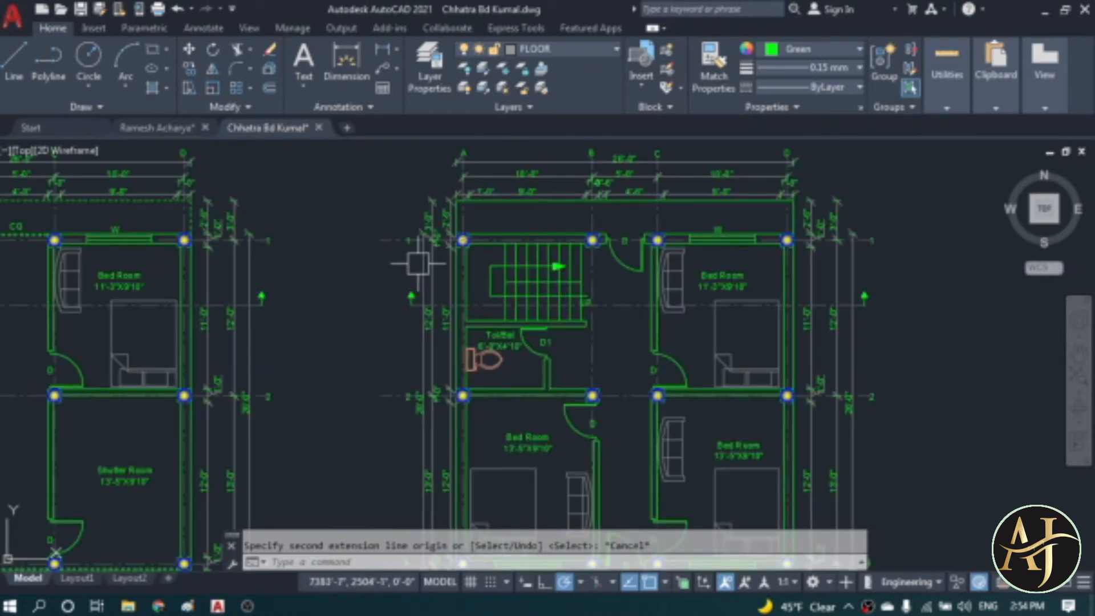
- Copy the entire first floor plan horizontally to its right, clear of the original
scroll(523, 268, down, 4)
click(713, 177)
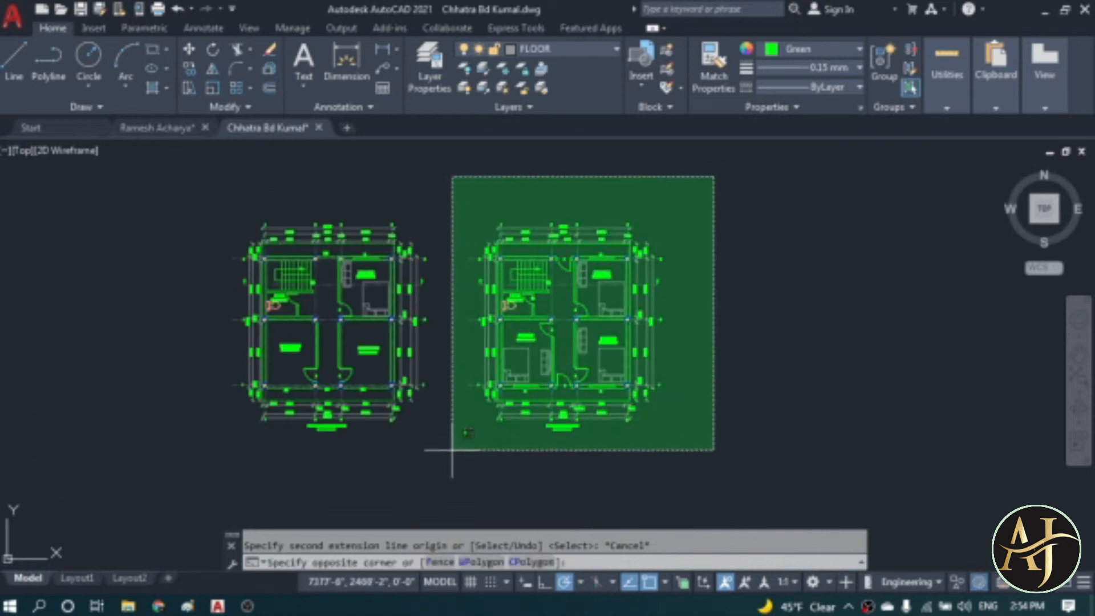
click(443, 443)
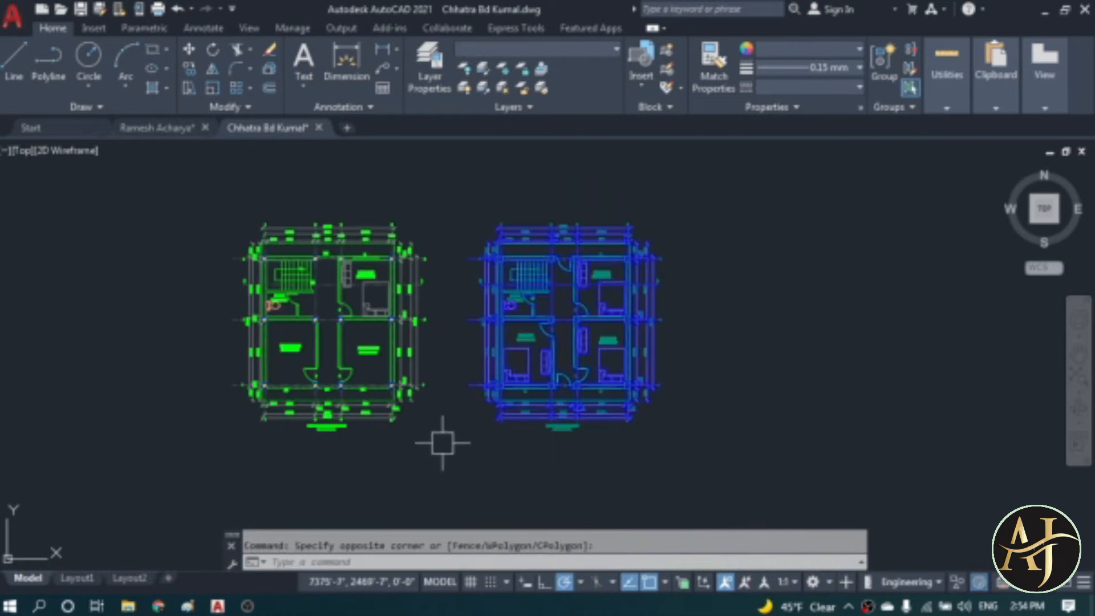
click(188, 68)
click(443, 198)
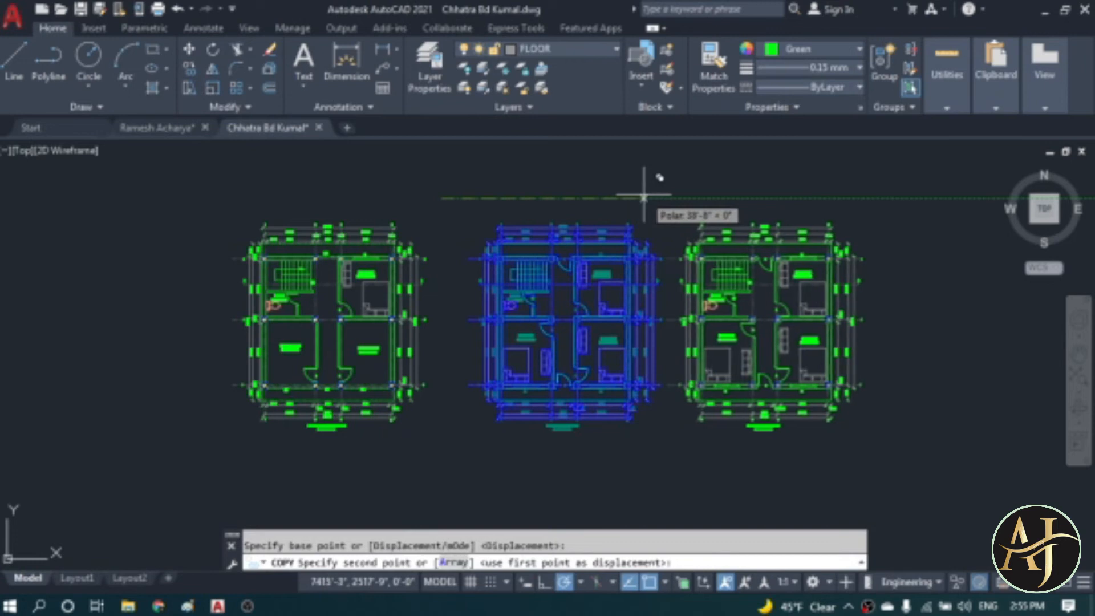
click(664, 197)
key(Escape)
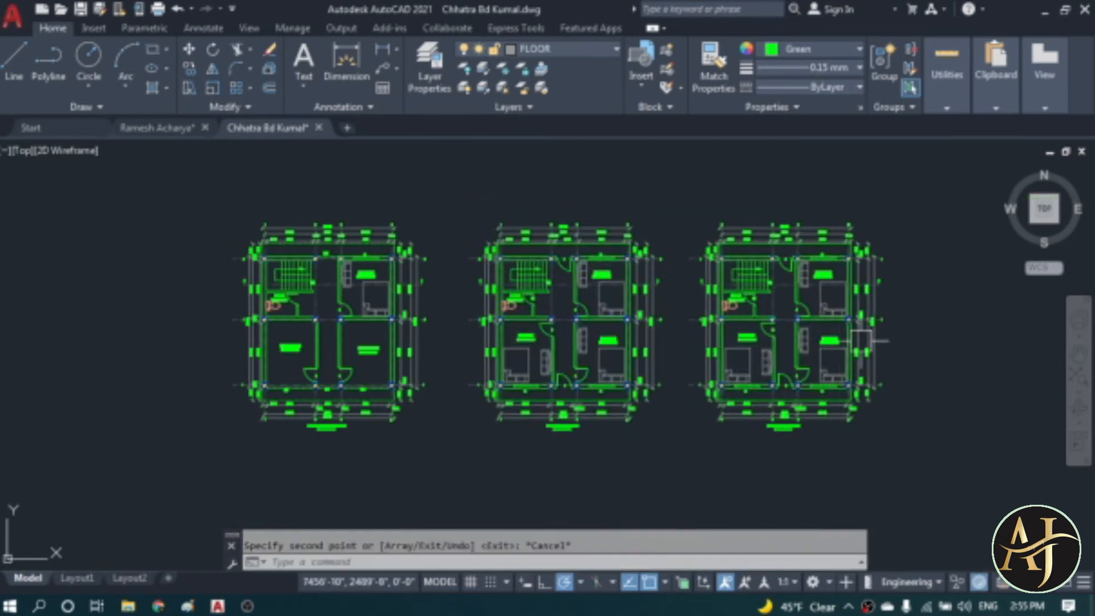
- In the copied plan, delete the wall and its two end columns between the two right-hand bedrooms
scroll(567, 343, up, 5)
scroll(604, 224, up, 4)
click(507, 188)
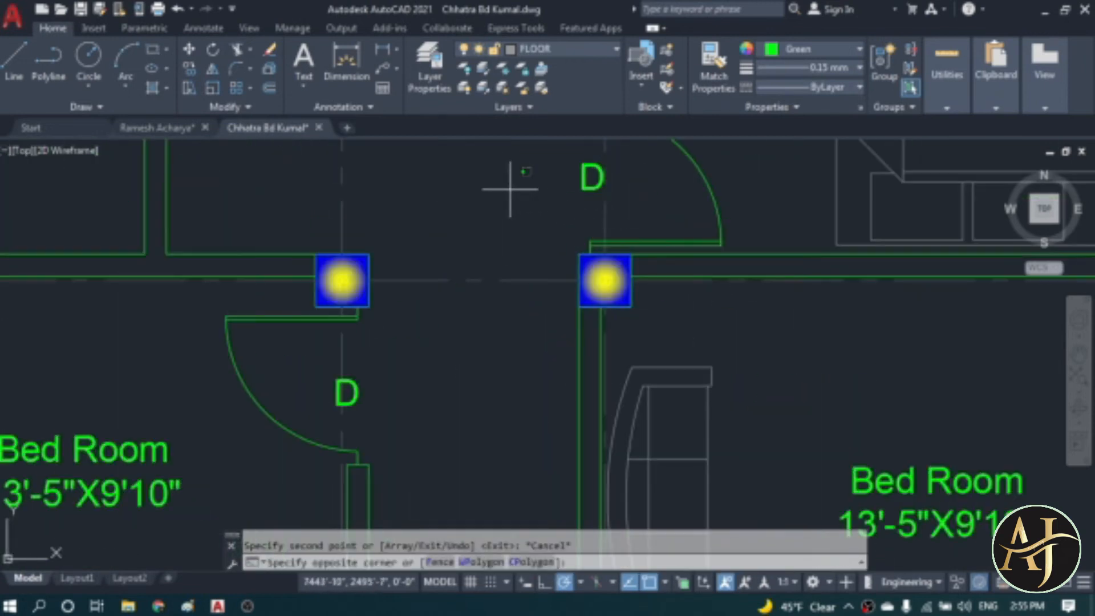
scroll(507, 189, down, 4)
click(798, 288)
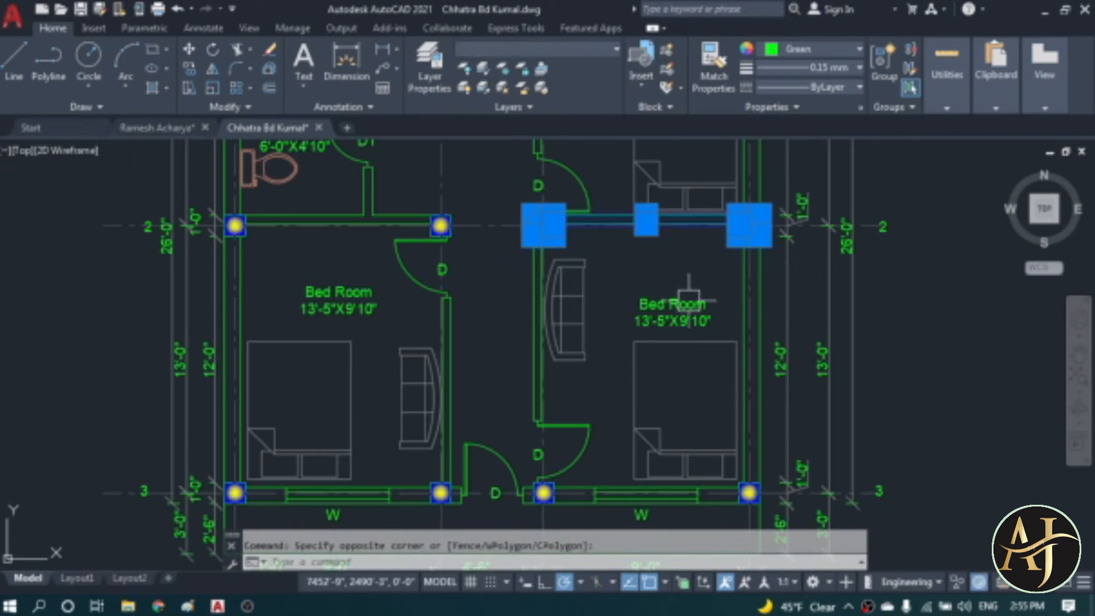
key(Delete)
- Delete the lower right bedroom's corridor-side wall, its column on grid line 3 and the nearby door label in the copy
click(503, 188)
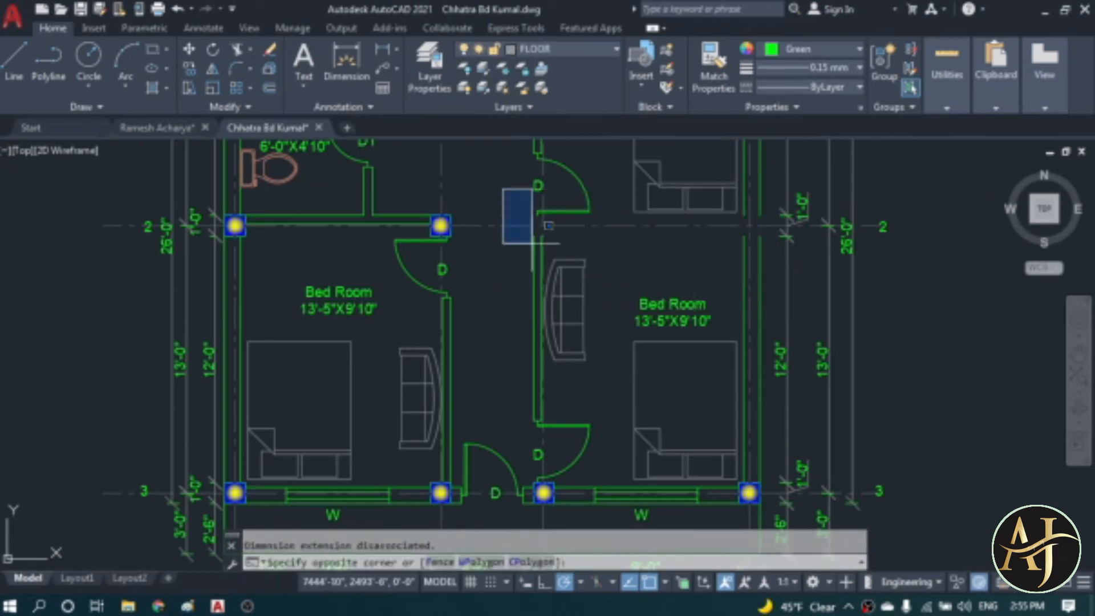
click(576, 520)
key(Delete)
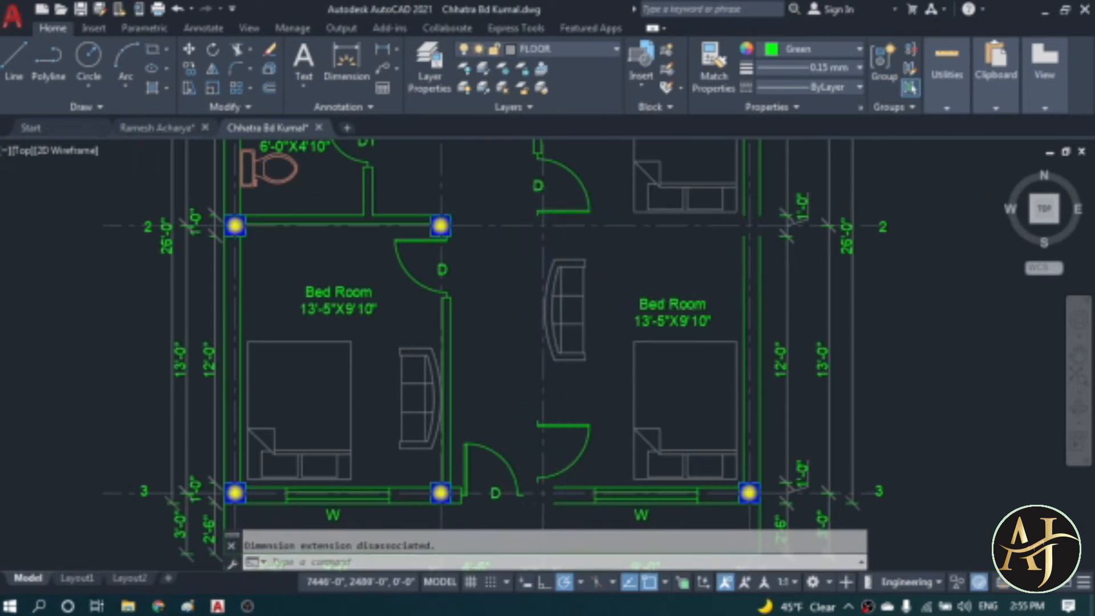
- Delete the copied plan's wall along grid line 3 with its columns, windows and door label
scroll(552, 325, down, 2)
scroll(377, 425, up, 8)
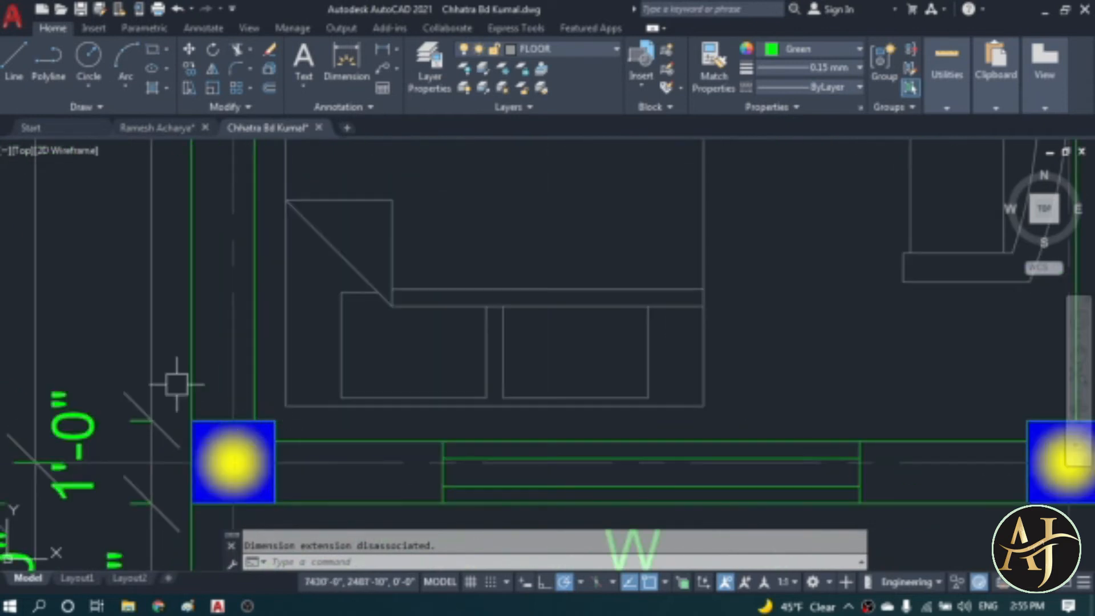
click(166, 374)
scroll(772, 411, down, 4)
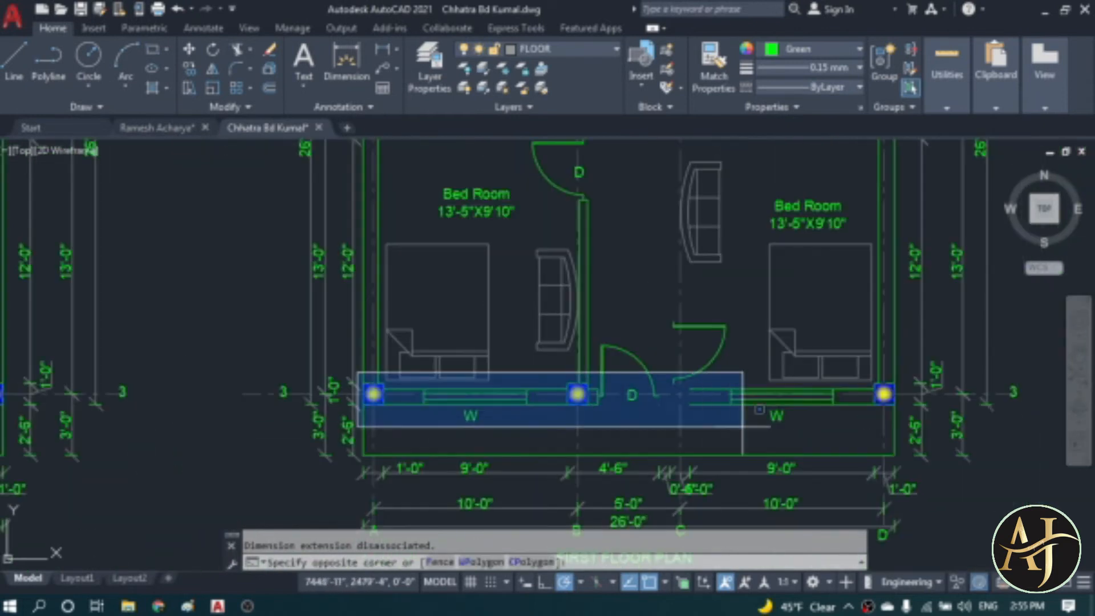
click(918, 398)
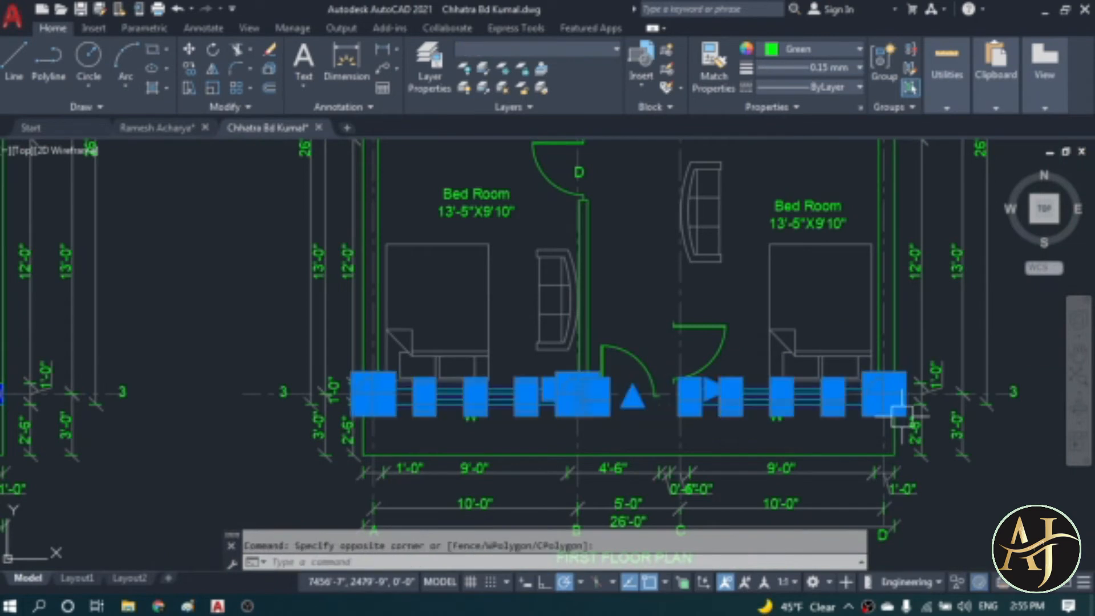
key(Delete)
scroll(603, 349, up, 4)
scroll(647, 327, down, 5)
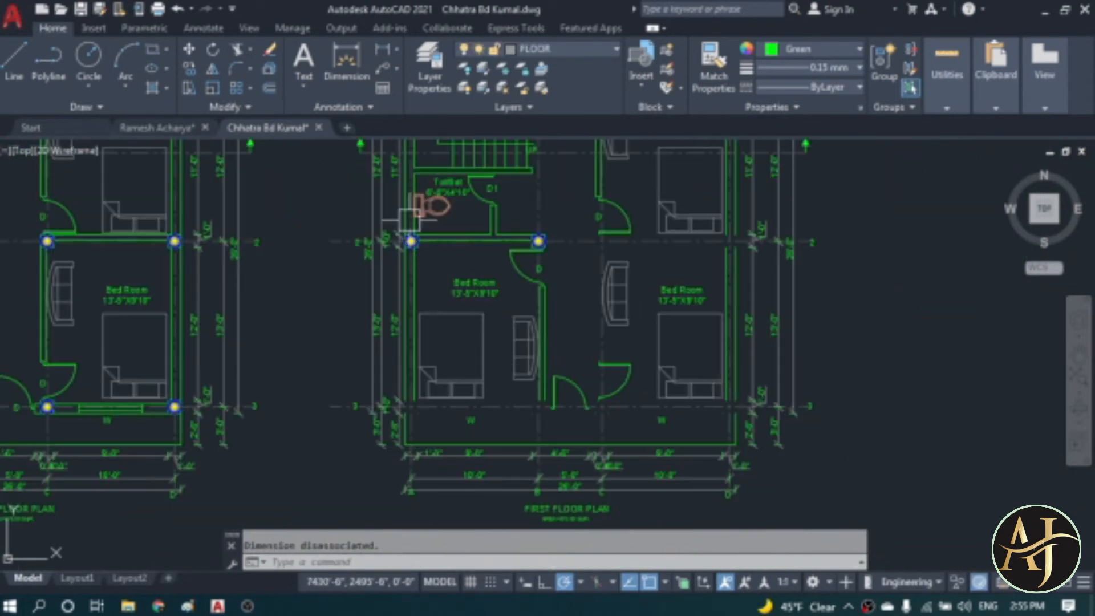
- Delete the copy's lower left bedroom with its walls, columns, furniture and label, plus the nearby doors and corridor-side sofa
scroll(402, 223, up, 10)
click(406, 232)
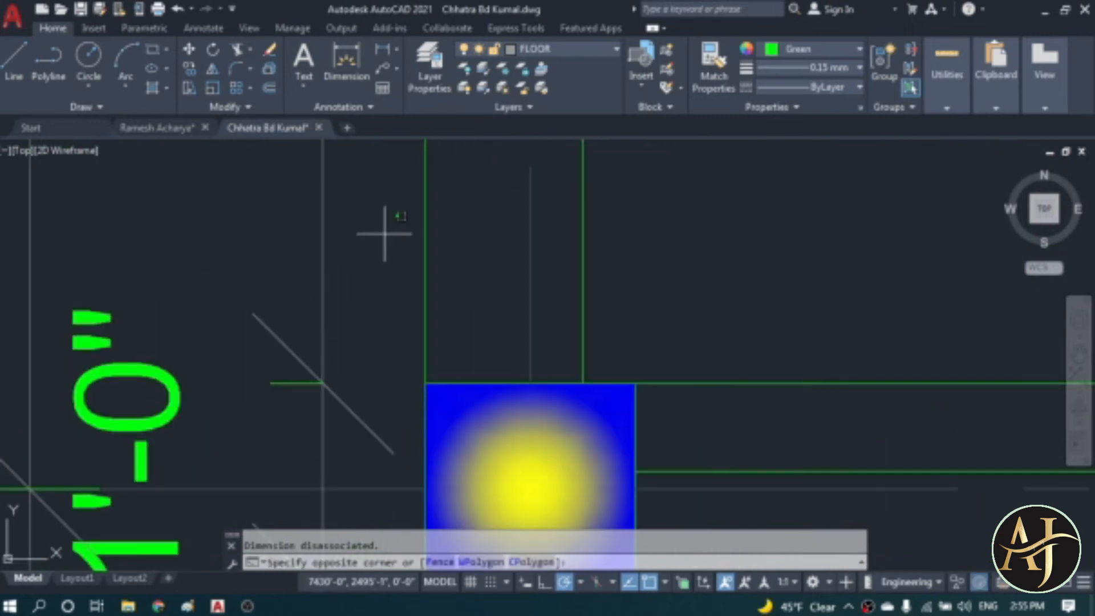
scroll(622, 331, down, 8)
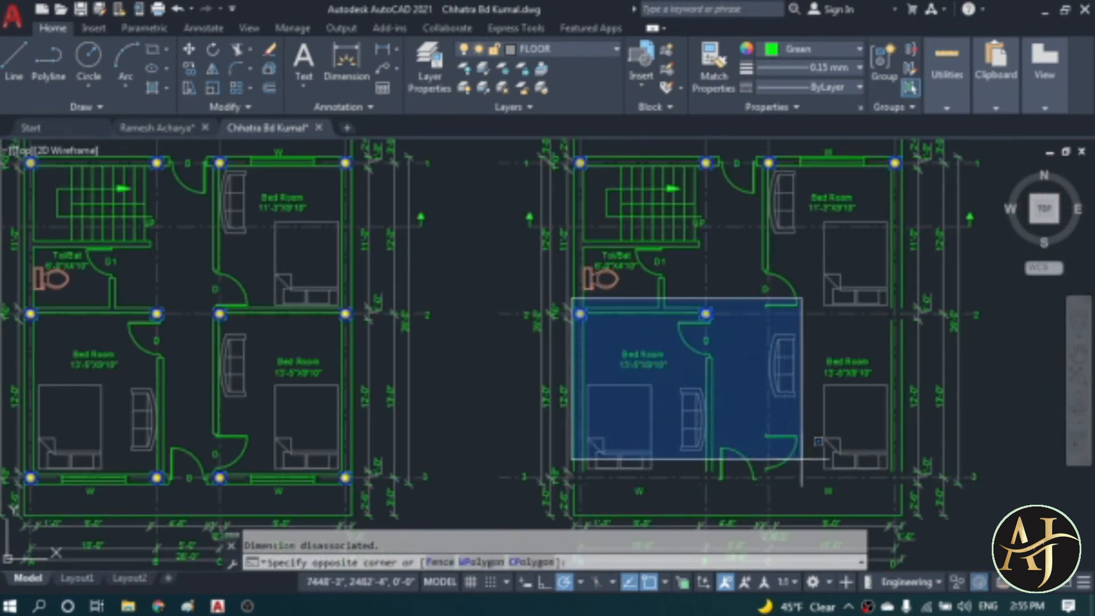
click(804, 485)
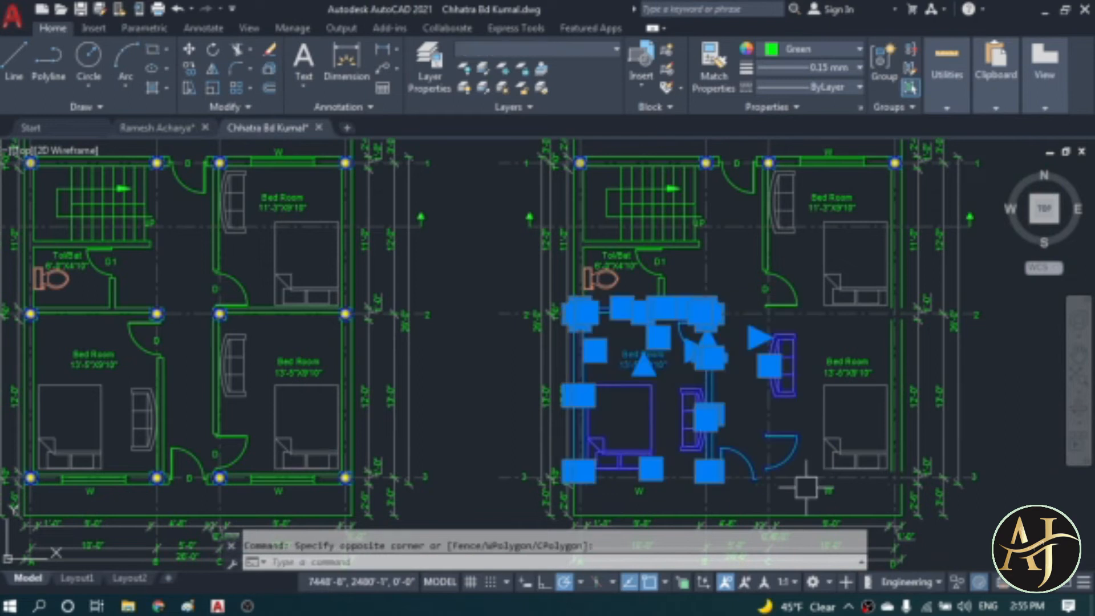
key(Delete)
- Delete the copied plan's Tol/Bat room, including its label, toilet, D1 door, partition and inner left wall line
scroll(656, 384, down, 3)
scroll(650, 310, up, 8)
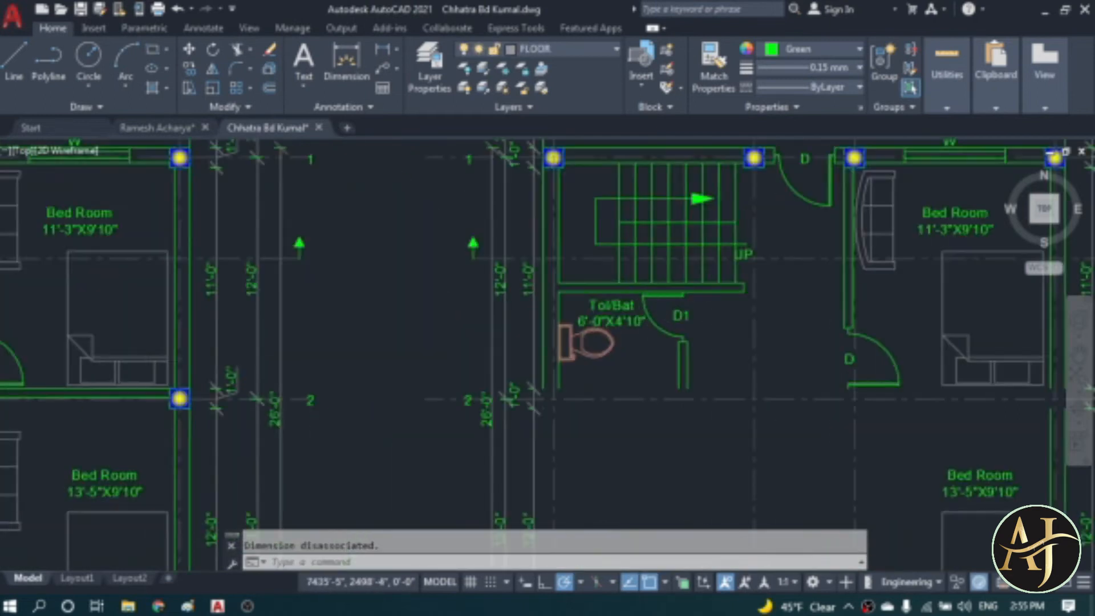
click(787, 302)
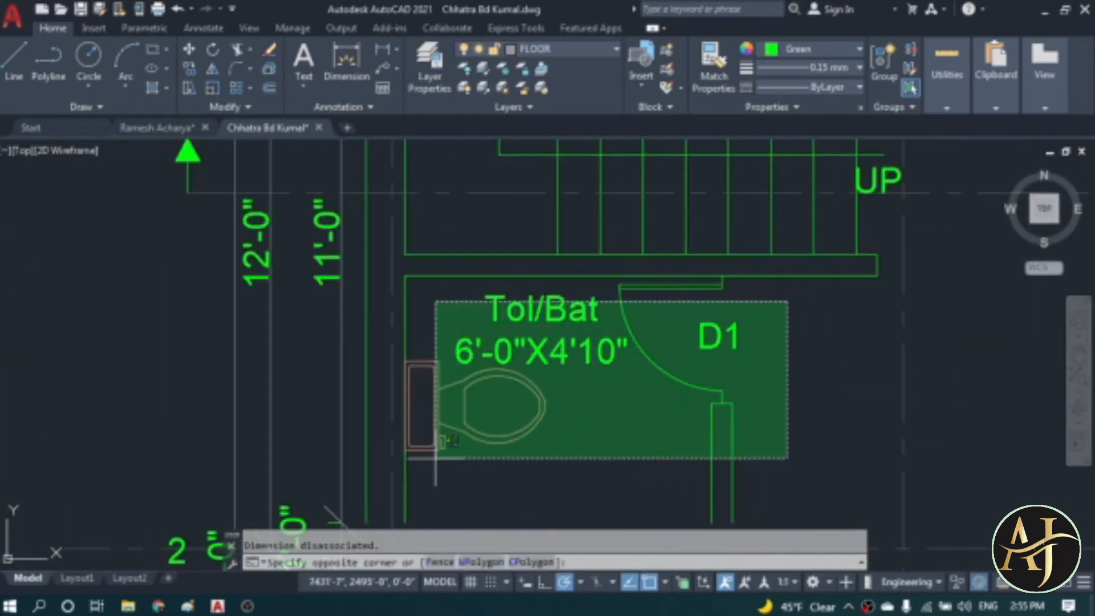
click(400, 488)
key(Delete)
click(406, 381)
key(Delete)
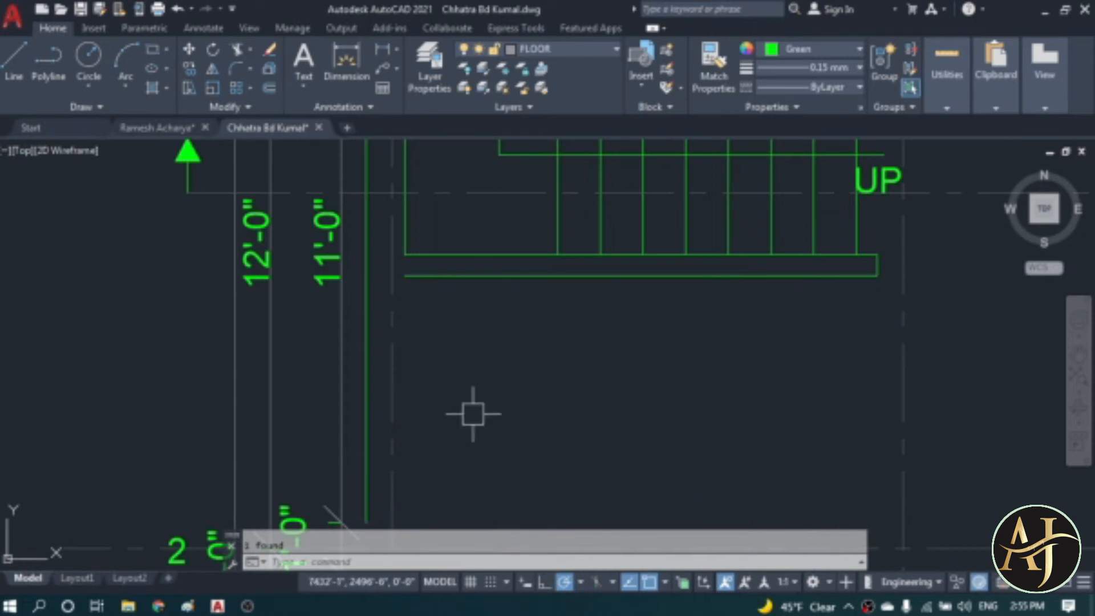
text(f)
key(Return)
click(477, 278)
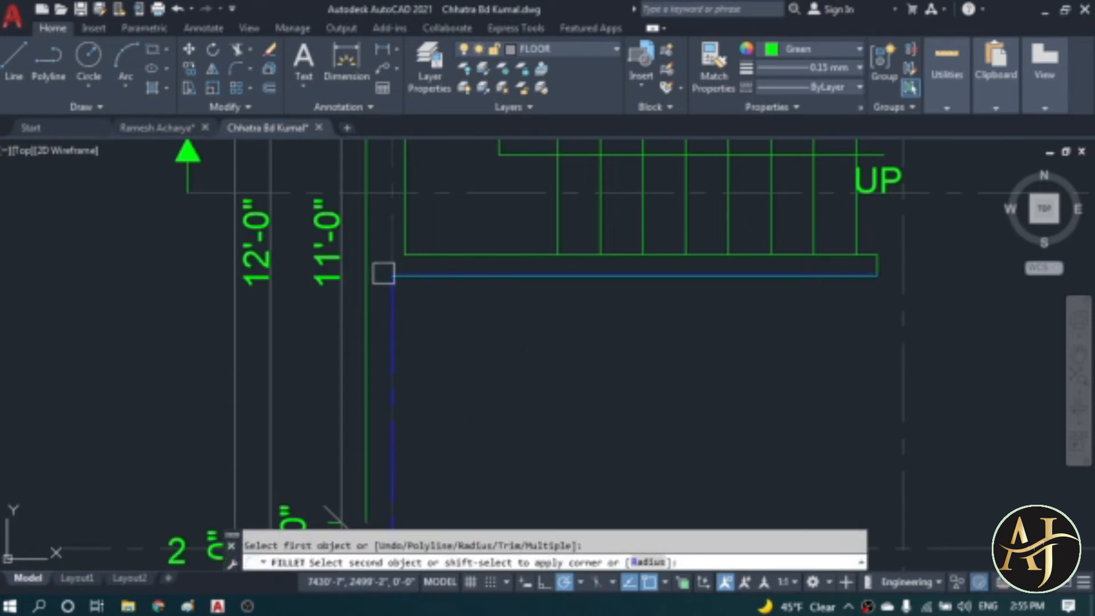
key(Escape)
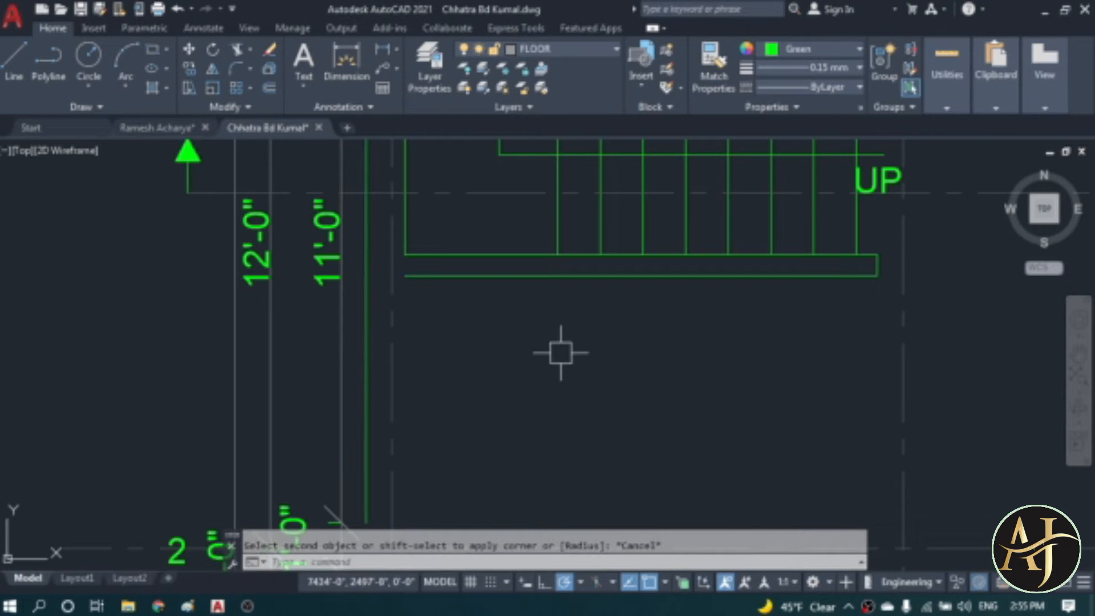
- Extend the lower line of the wall below the staircase to the outer left wall line
text(ex)
key(Return)
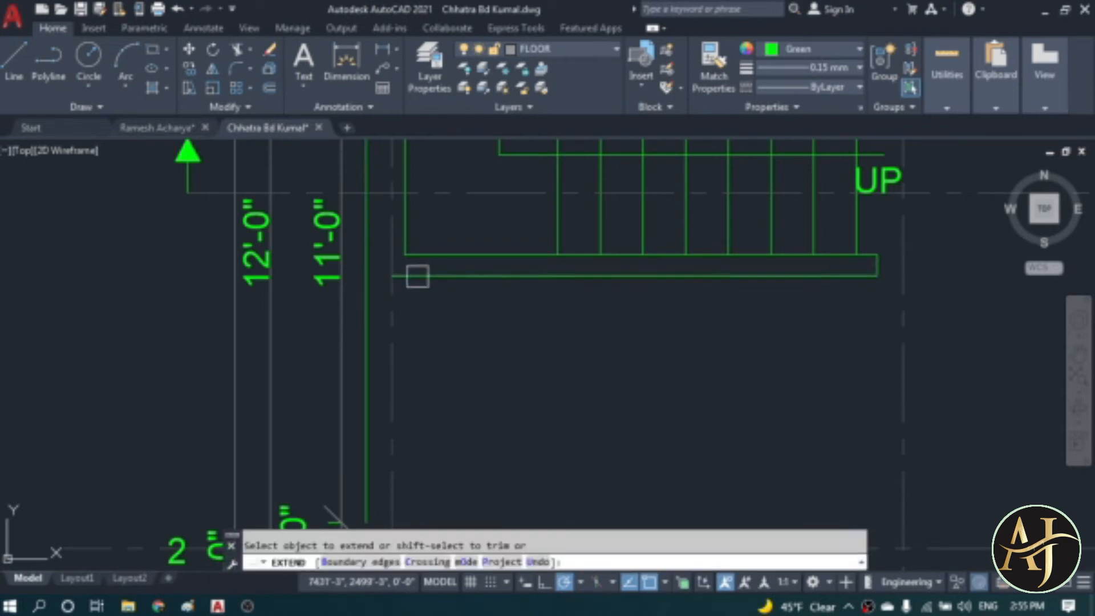
key(Escape)
scroll(512, 316, down, 5)
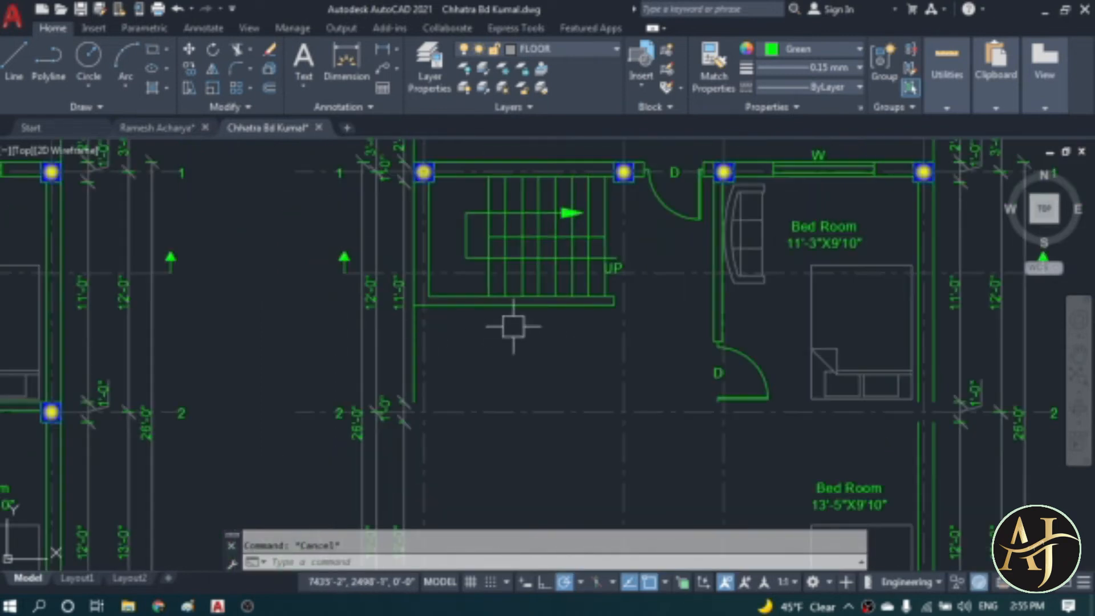
- Delete the copied plan's upper right bedroom with its walls, columns, window, furniture and label, plus the adjoining doors and door label
scroll(610, 257, up, 4)
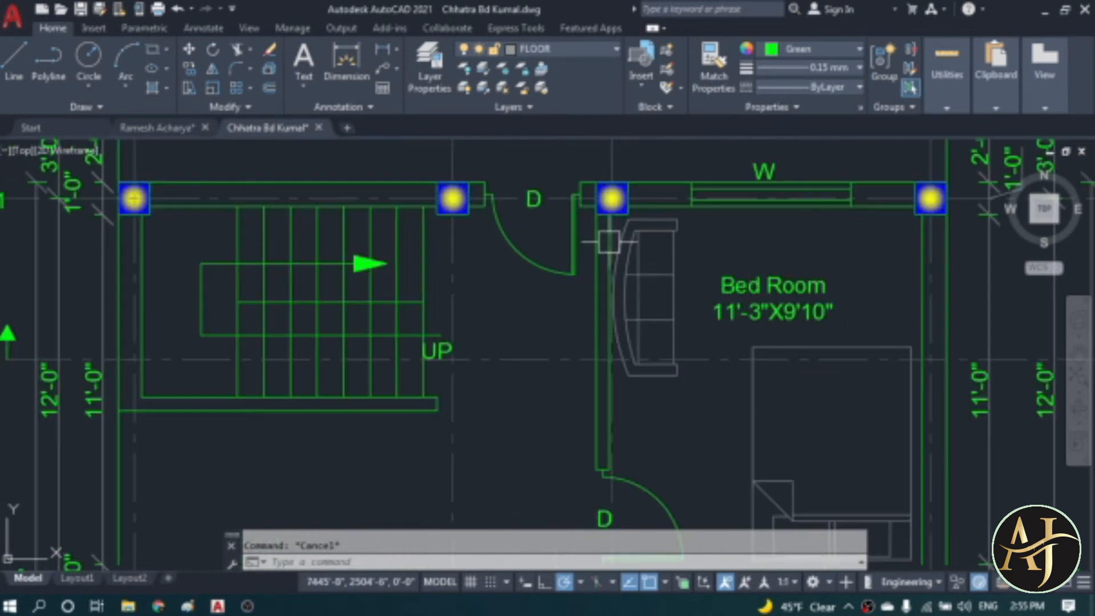
click(542, 166)
scroll(542, 165, down, 2)
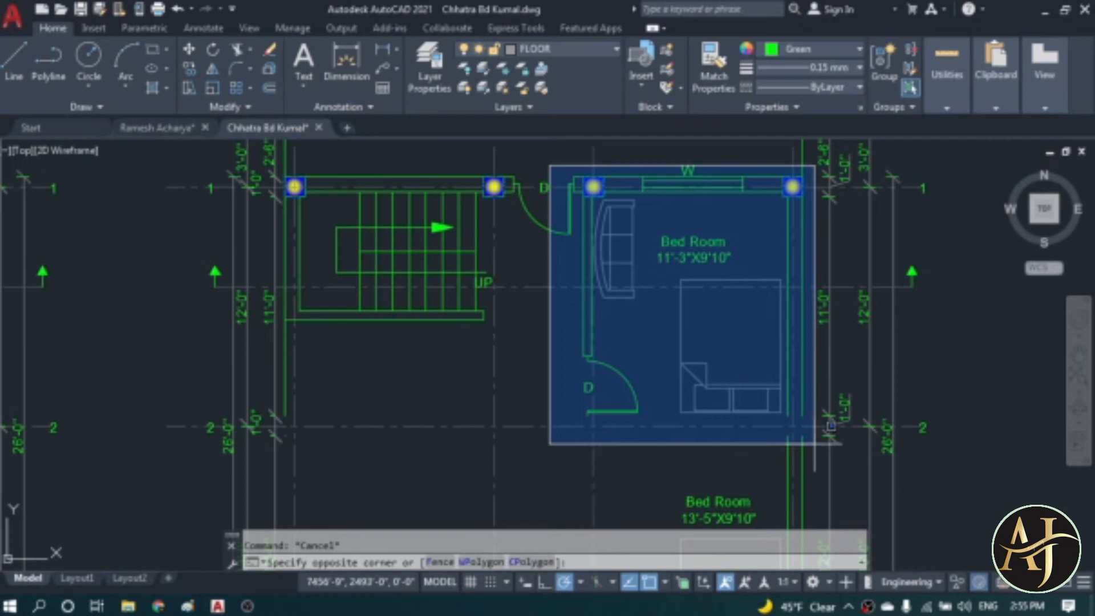
click(816, 445)
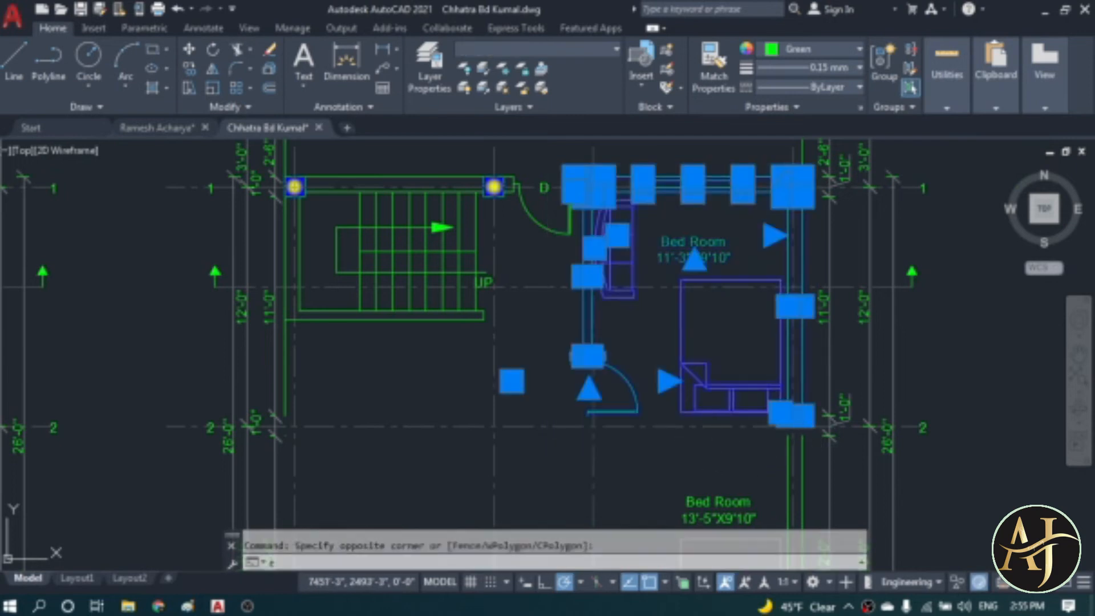
key(Return)
- Delete the wall stub beside the staircase's column at grid B and the leftover D and W labels along grid line 1
scroll(493, 171, up, 3)
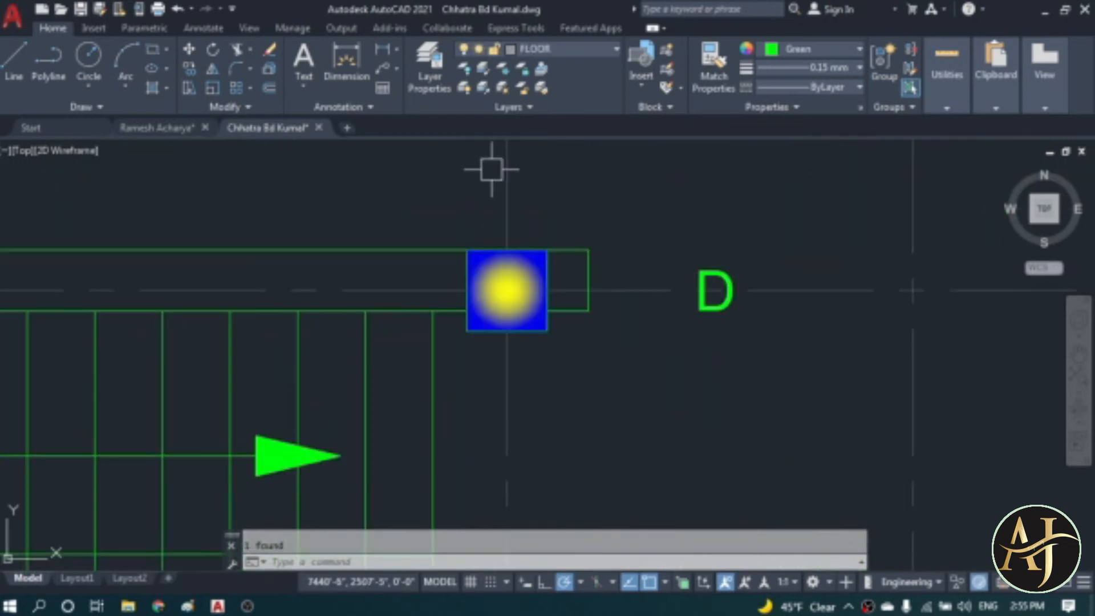
click(481, 191)
click(770, 365)
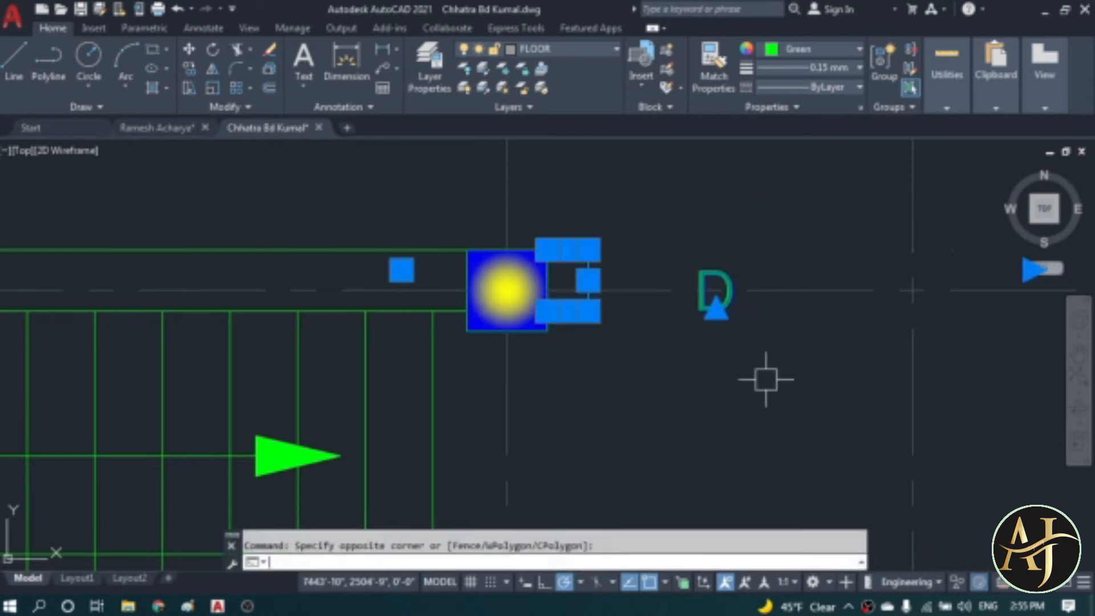
key(Delete)
scroll(353, 216, down, 3)
scroll(566, 202, up, 2)
click(560, 196)
click(699, 307)
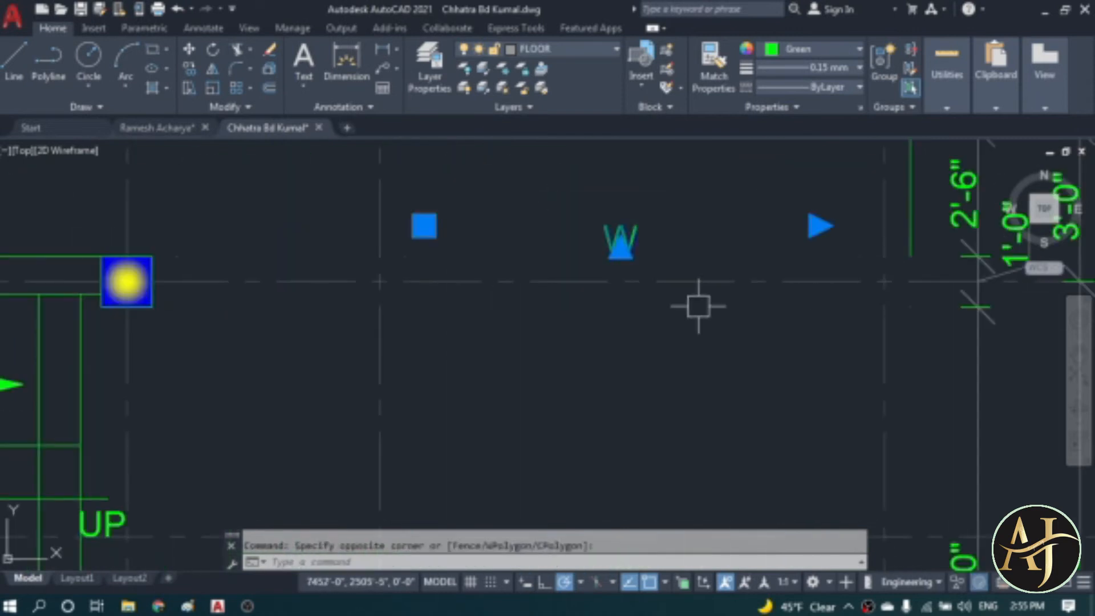
key(Delete)
- Delete the copy's lower right bedroom label, its bed and the inner line of the wall along grid D
scroll(500, 220, down, 3)
scroll(538, 295, down, 2)
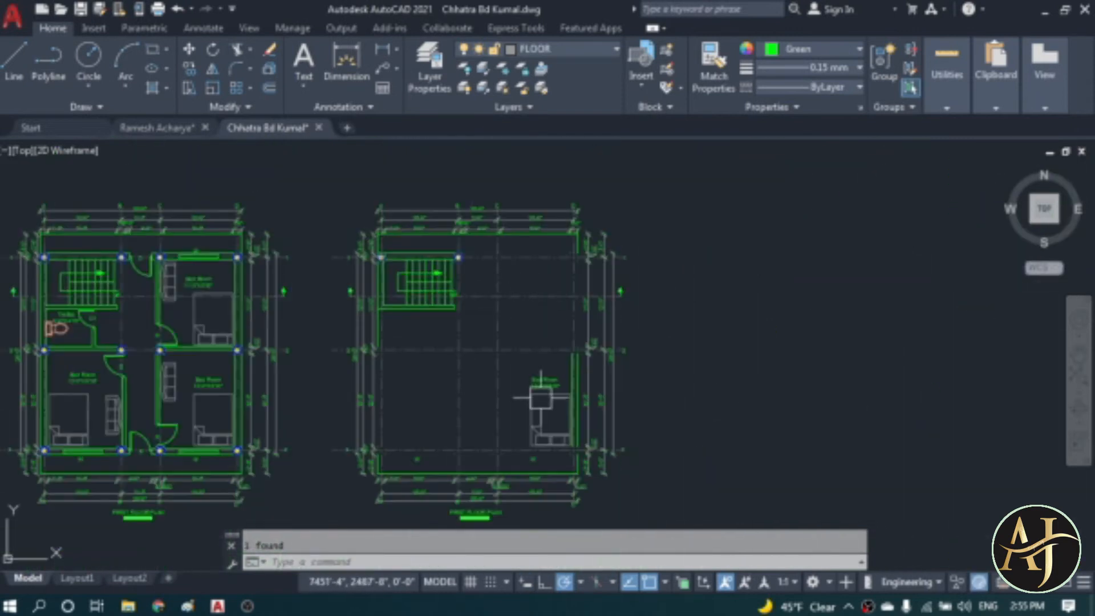
scroll(541, 398, up, 4)
click(485, 240)
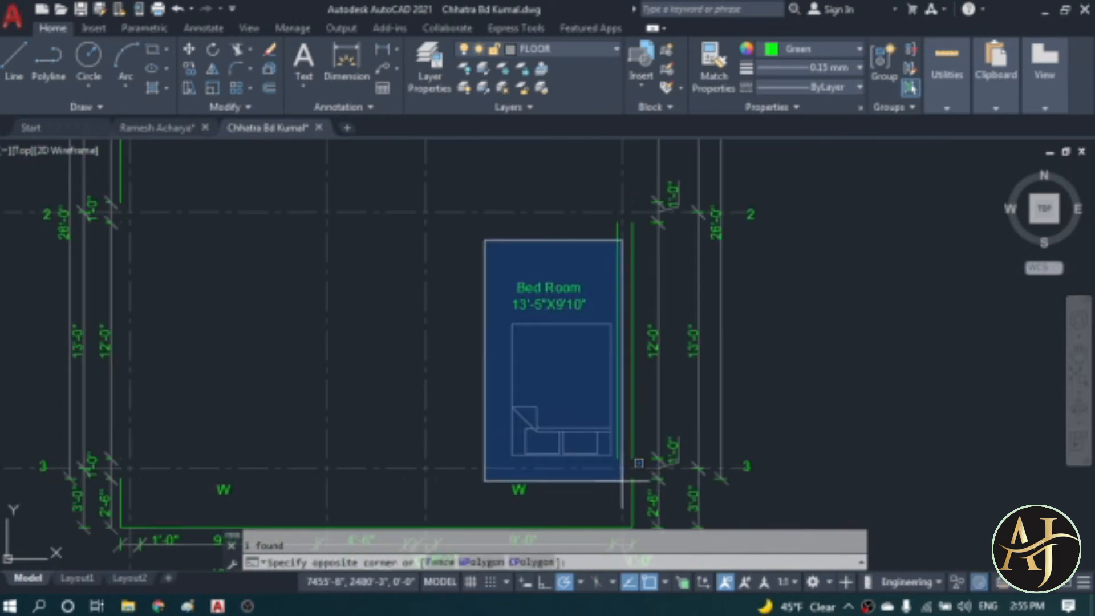
click(642, 496)
key(Delete)
click(609, 345)
key(Delete)
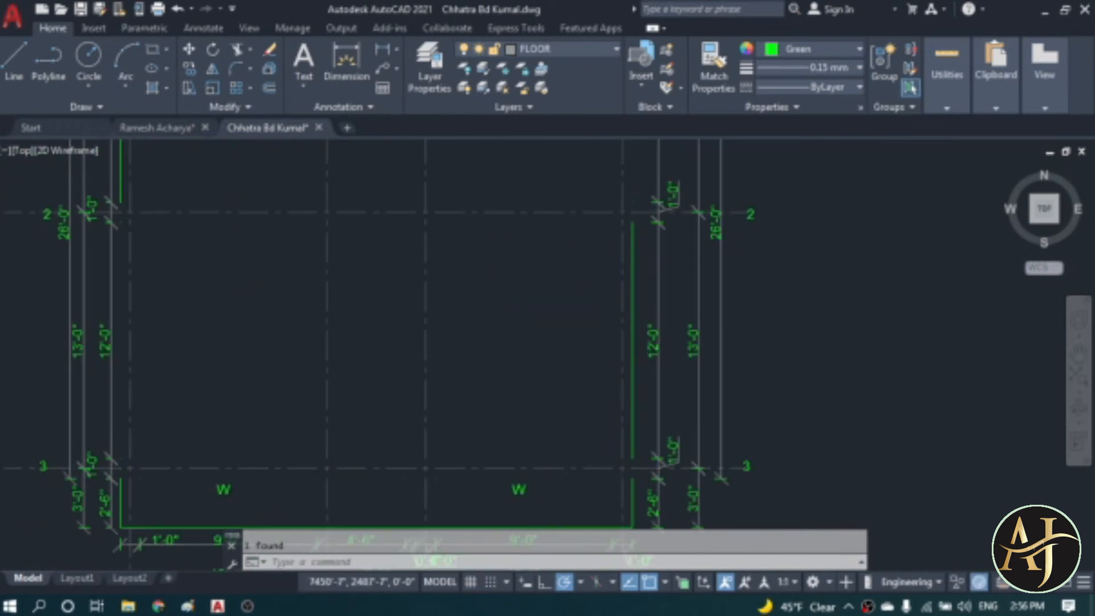
- Delete the two leftover W window labels below grid line 3 of the copied plan
scroll(502, 328, down, 2)
scroll(518, 437, up, 6)
click(529, 440)
click(484, 398)
key(Delete)
scroll(616, 408, down, 4)
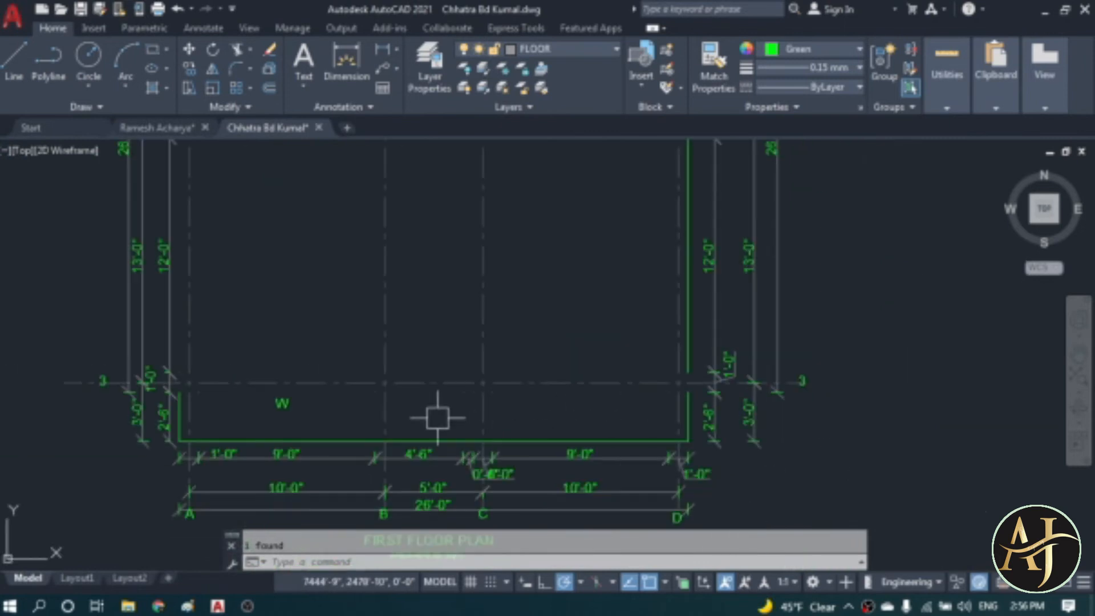
scroll(295, 404, up, 4)
click(262, 399)
click(419, 425)
key(Delete)
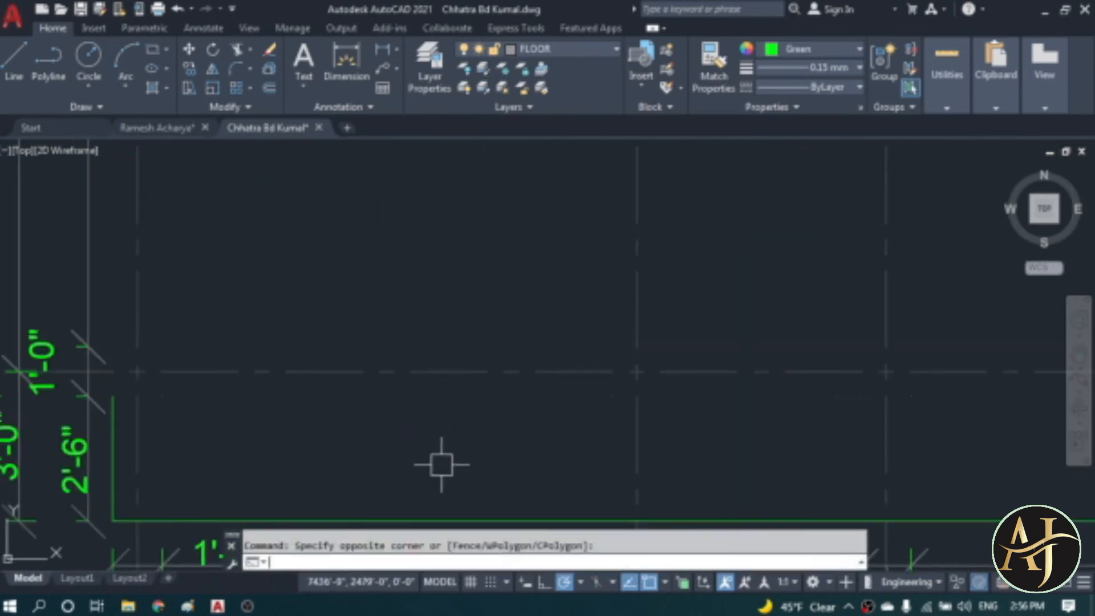
- Delete the 3'-0" and 2'-6" dimensions below grid line 3 on the left side of the copied plan
scroll(273, 441, down, 2)
scroll(273, 441, down, 4)
scroll(290, 332, up, 2)
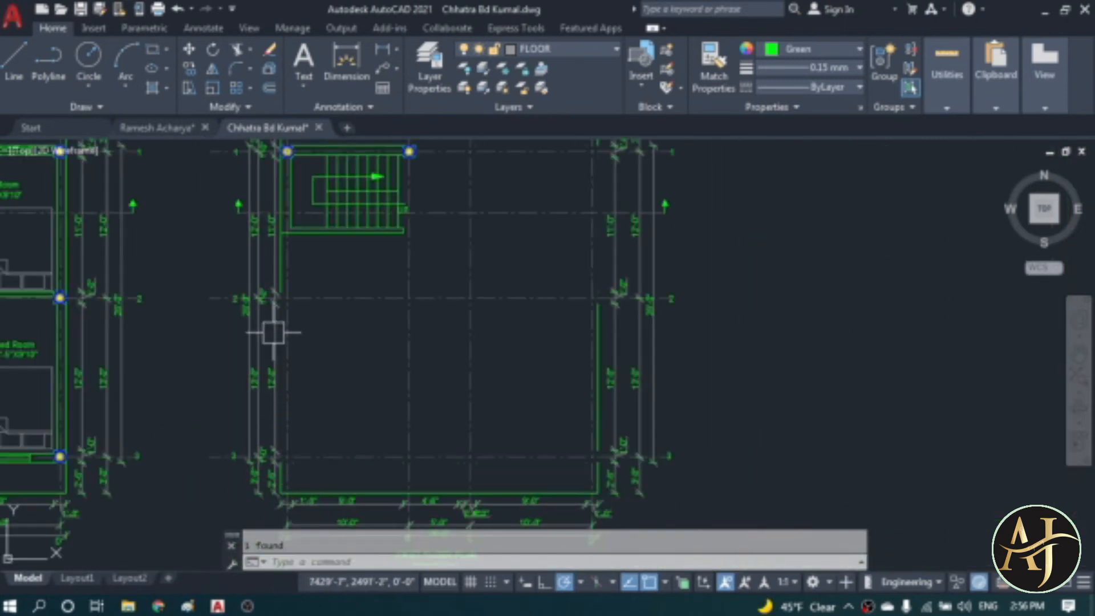
scroll(274, 332, down, 2)
scroll(341, 197, up, 4)
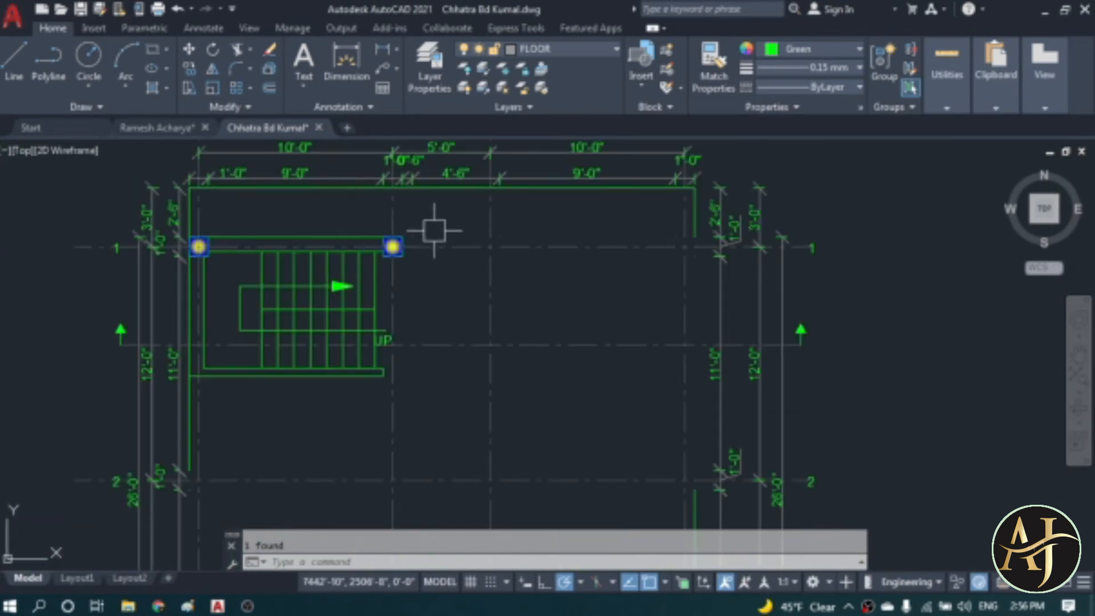
scroll(435, 230, down, 4)
scroll(352, 397, up, 3)
scroll(371, 483, up, 2)
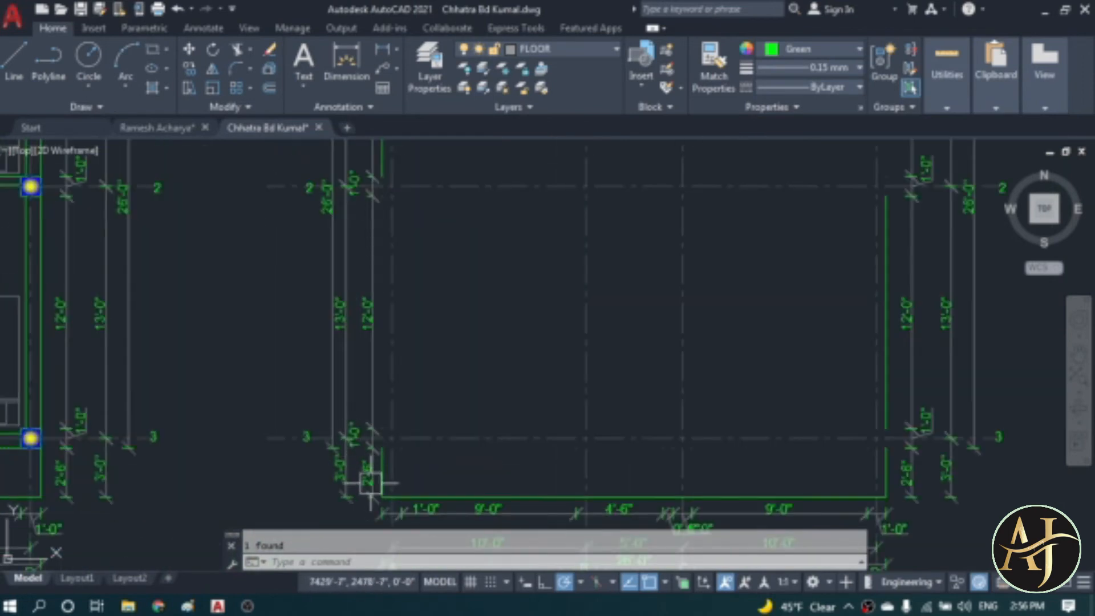
scroll(368, 440, up, 4)
click(391, 289)
scroll(391, 289, down, 4)
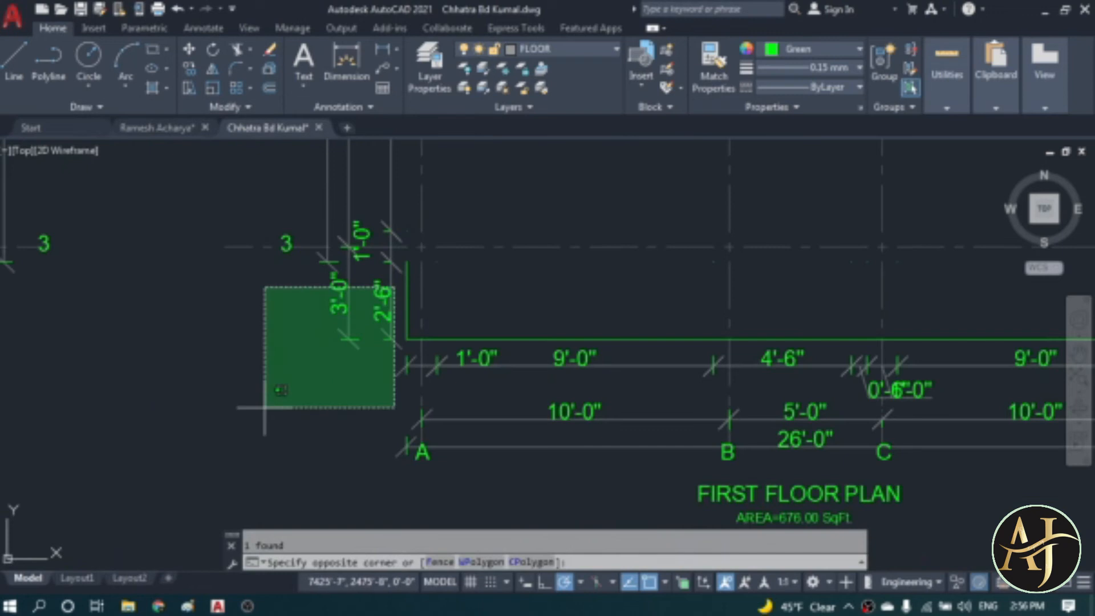
click(265, 407)
text(e)
key(Return)
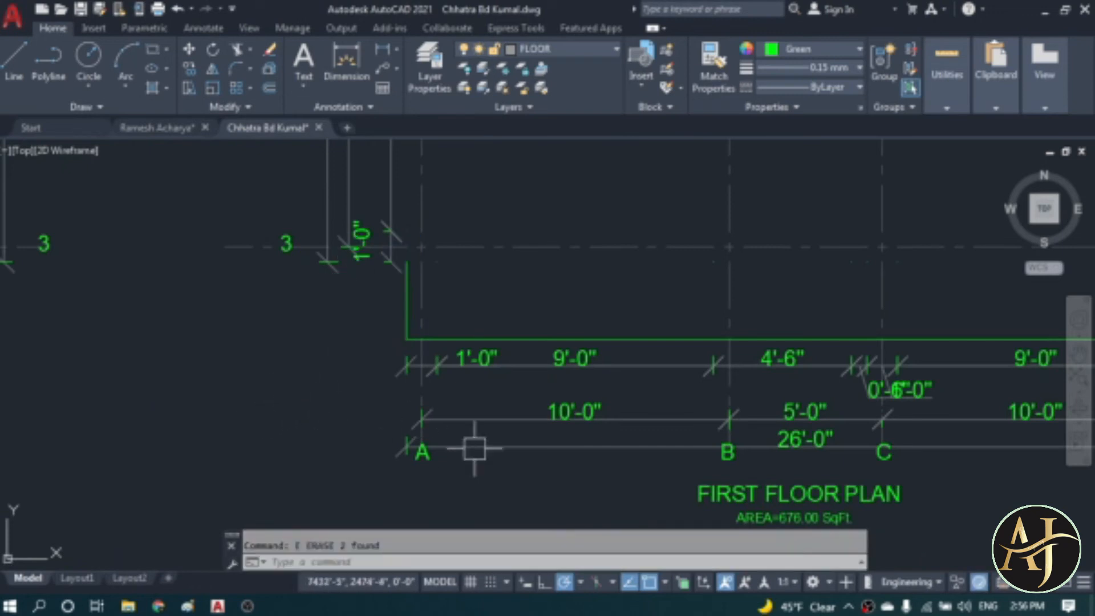
- Delete the overall dimension and the A–B and B–C dimensions below the copied plan
click(538, 474)
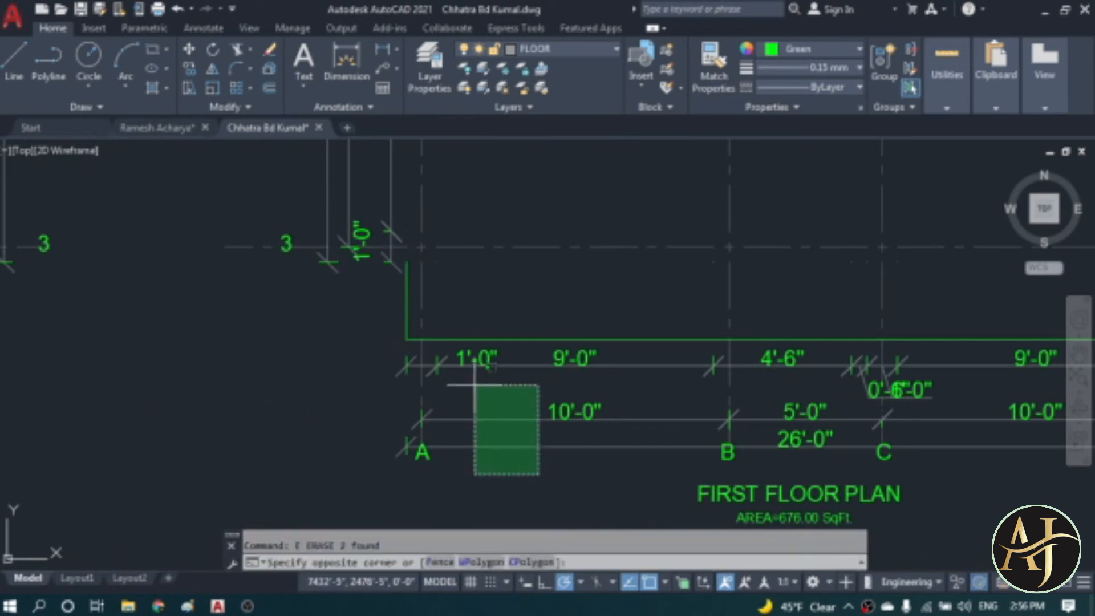
click(432, 357)
key(Return)
scroll(242, 376, down, 5)
scroll(505, 376, up, 5)
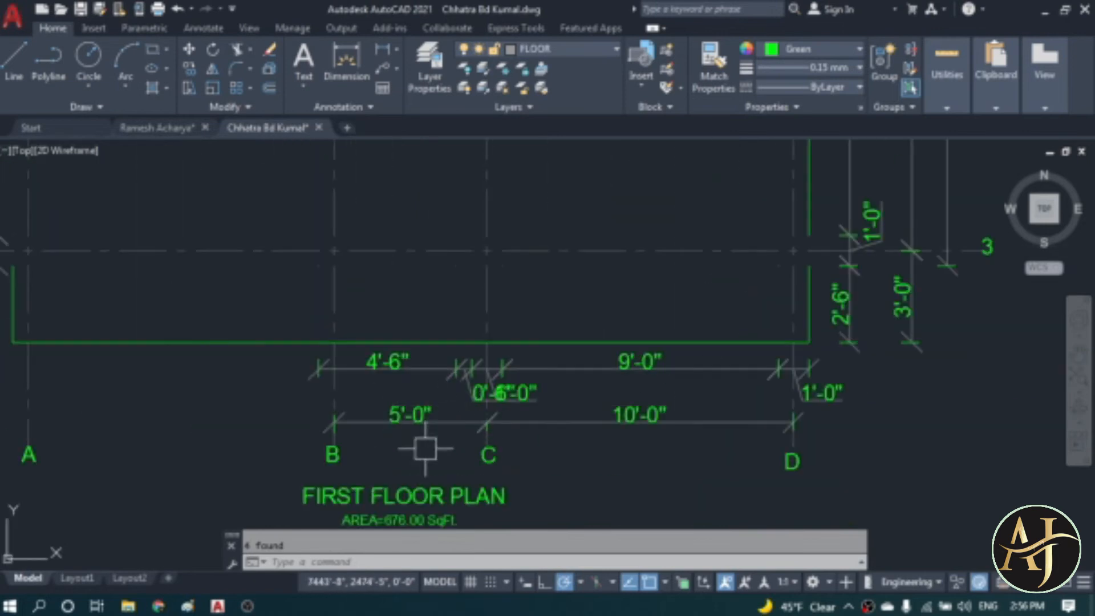
click(425, 449)
click(343, 334)
key(Return)
- Delete the remaining dimensions between grids C and D below the copied plan
scroll(527, 363, up, 5)
click(563, 365)
click(421, 445)
key(Delete)
scroll(491, 386, down, 5)
click(598, 437)
click(564, 399)
key(Delete)
scroll(793, 382, down, 5)
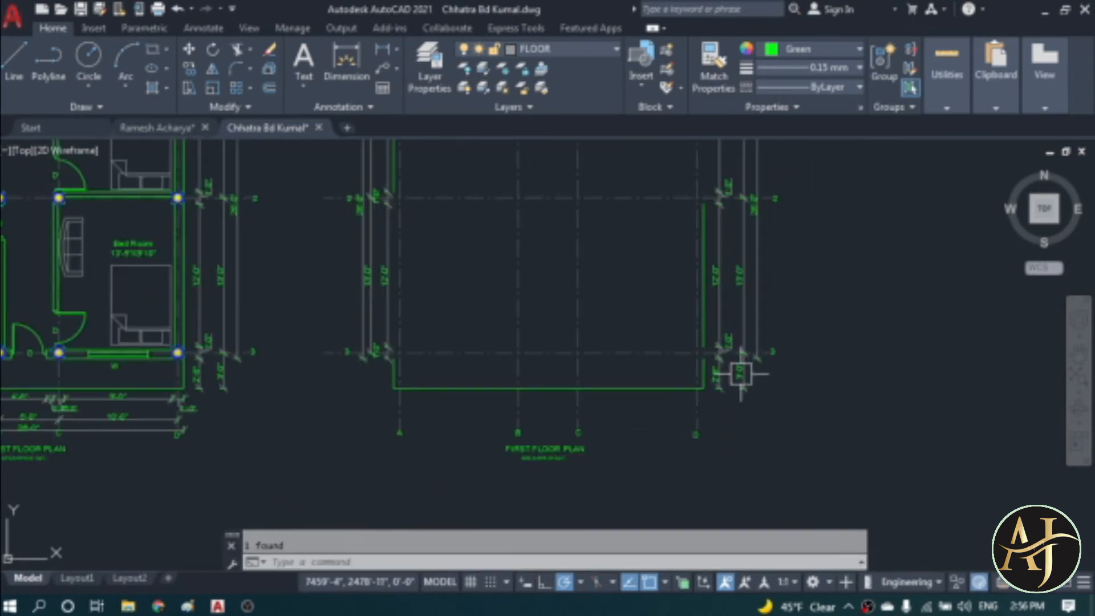
- Delete the copied plan's right-side dimensions below grid line 3 and between grid lines 2 and 3, including the overall 26'-0" dimension
scroll(735, 306, up, 5)
click(797, 361)
click(632, 444)
key(Delete)
click(833, 225)
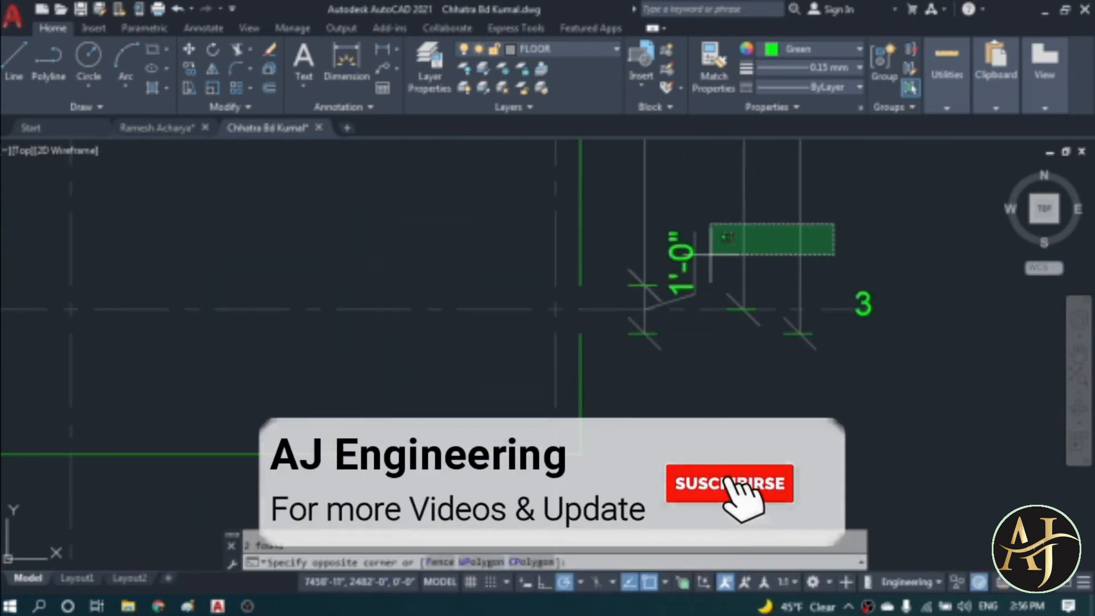
click(645, 285)
key(Delete)
- Delete the remaining right-side dimensions between grid lines 1 and 2 and those above grid line 1 on the copy
scroll(692, 423, down, 5)
scroll(699, 277, up, 5)
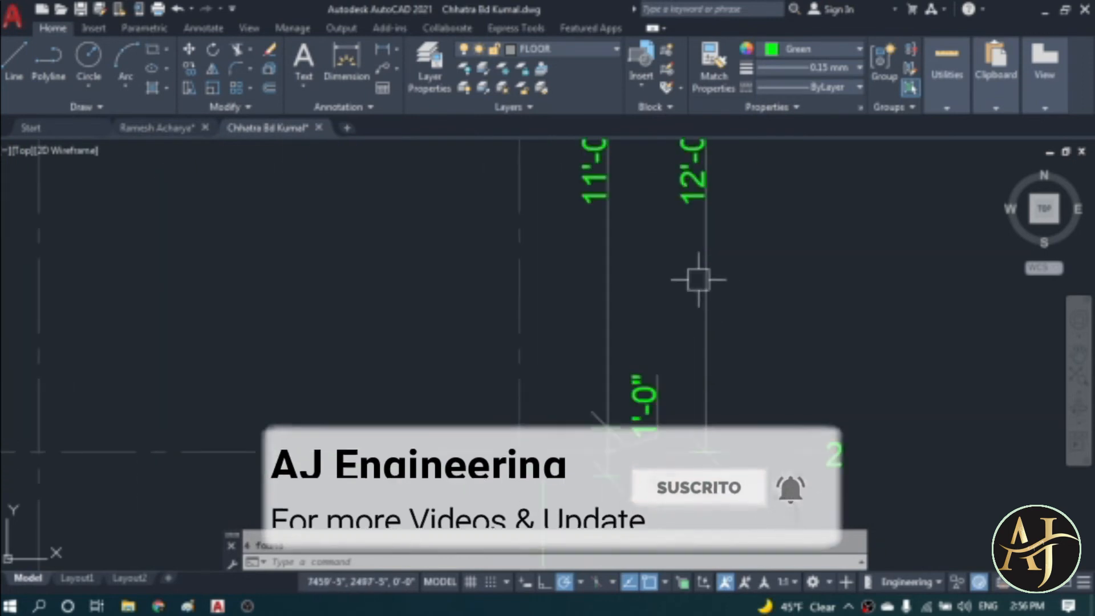
click(699, 277)
click(585, 425)
click(585, 425)
scroll(679, 445, down, 5)
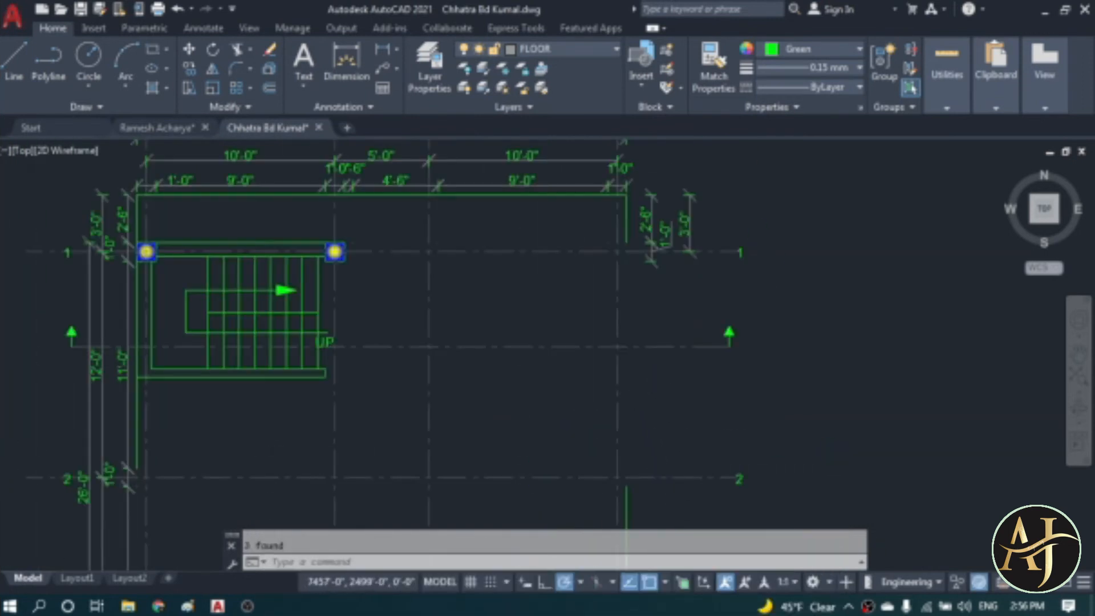
scroll(727, 303, down, 5)
scroll(745, 320, up, 5)
click(748, 324)
click(566, 456)
key(Delete)
- Delete the overall dimension and the grid C–D dimensions above the copied plan
click(562, 176)
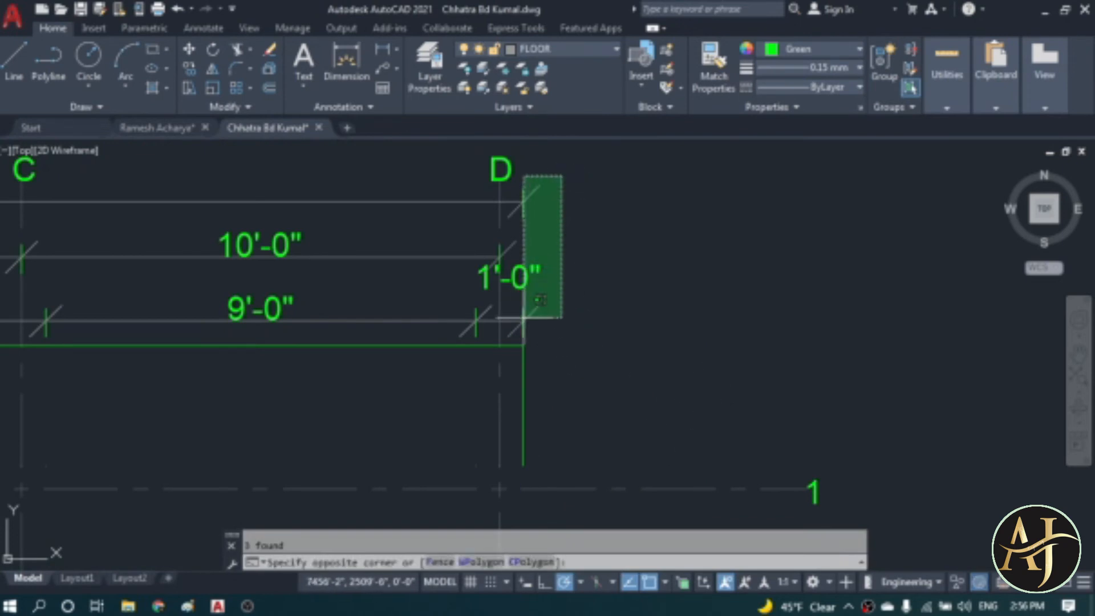
click(521, 362)
key(Delete)
scroll(640, 345, down, 4)
scroll(452, 266, up, 2)
click(543, 232)
click(408, 343)
key(Delete)
- Delete the remaining dimensions between grids A and C above the copied plan
click(288, 227)
click(231, 343)
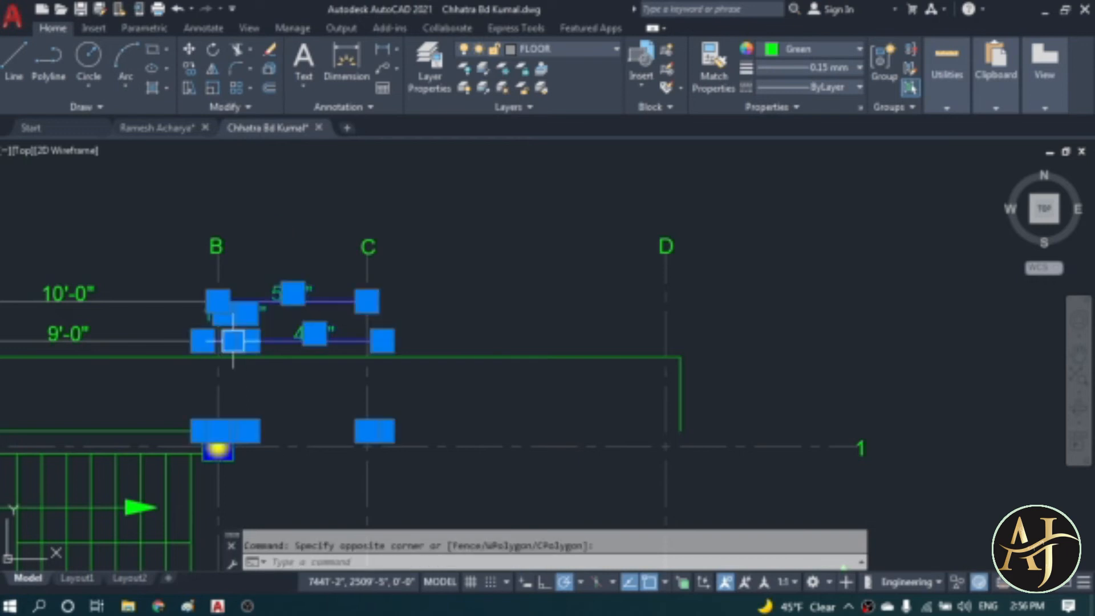
key(Delete)
scroll(351, 303, down, 3)
scroll(351, 302, up, 3)
click(416, 246)
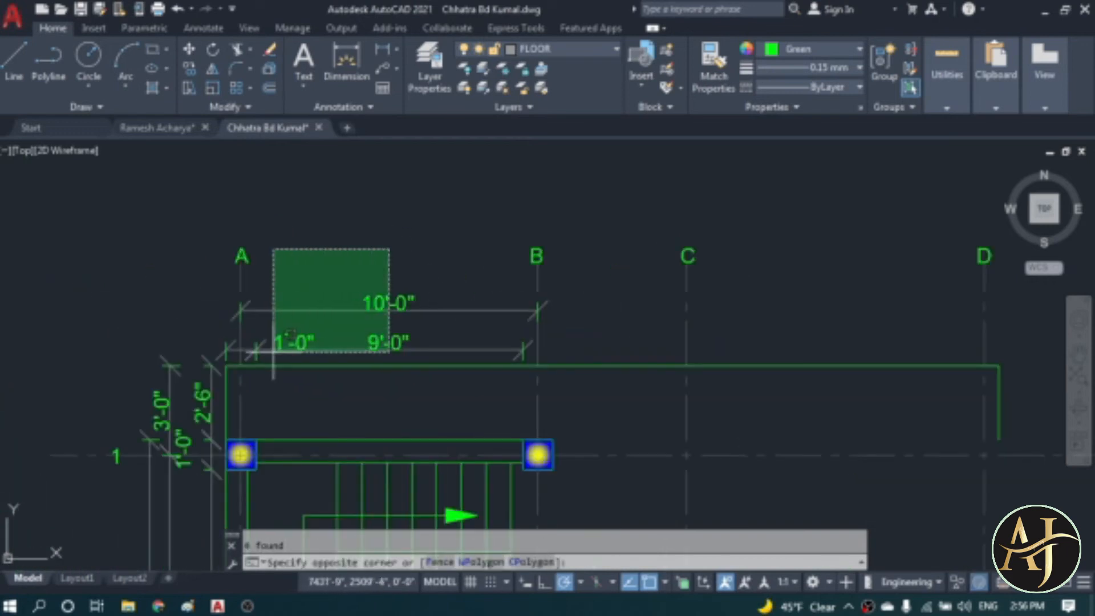
click(214, 379)
key(Delete)
- Delete the copy's left-side dimensions above grid line 1 and beside the staircase, including the overall vertical dimension
scroll(199, 358, up, 3)
click(208, 288)
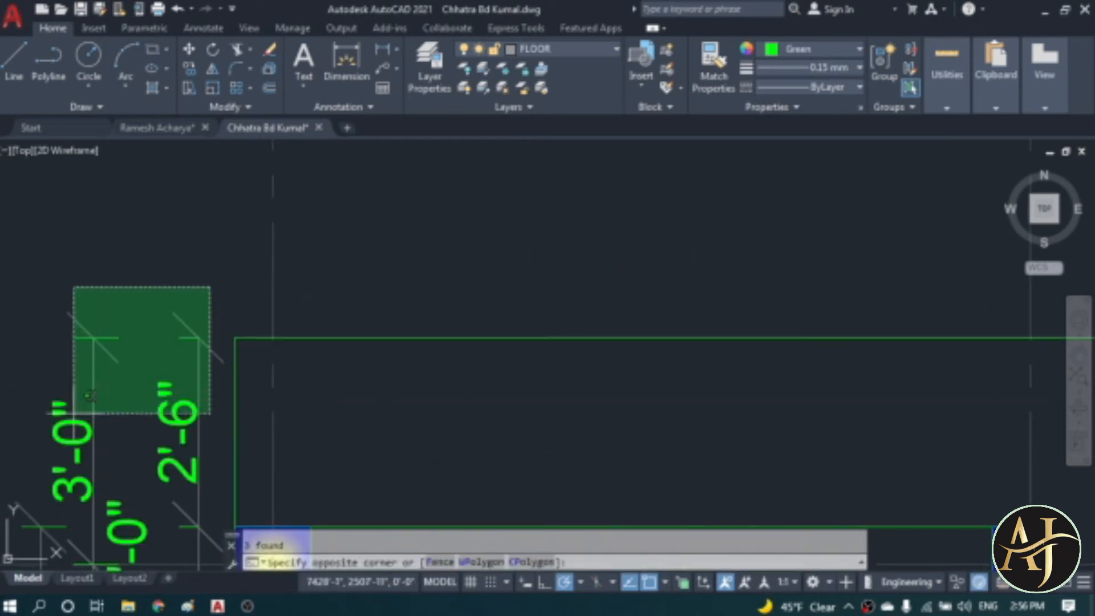
click(52, 483)
key(Delete)
scroll(339, 243, down, 3)
scroll(323, 394, up, 4)
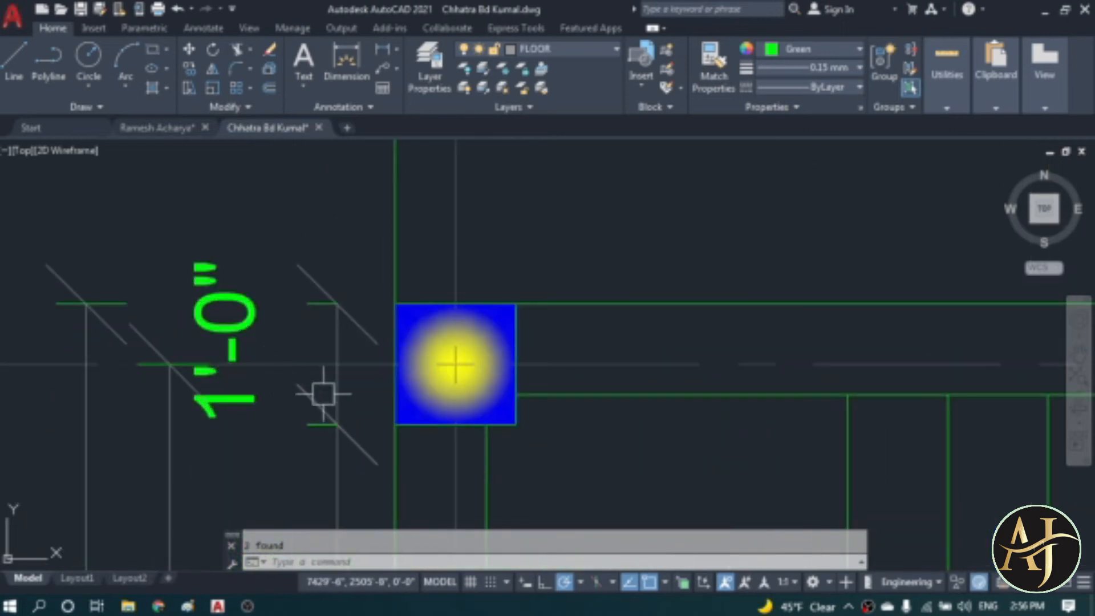
scroll(360, 391, down, 6)
click(367, 384)
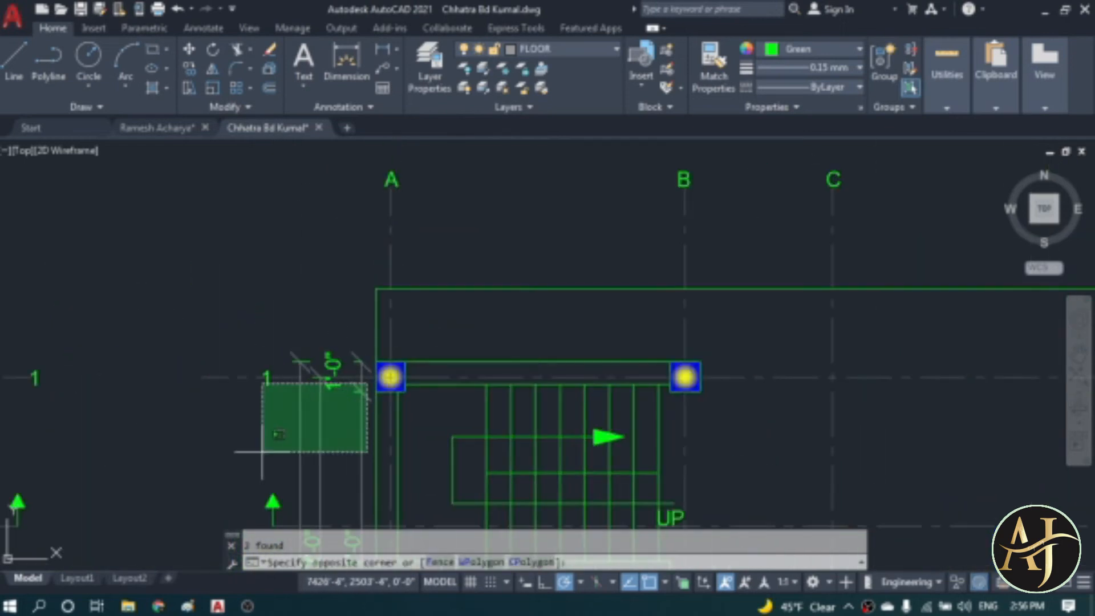
click(293, 452)
scroll(332, 298, down, 3)
scroll(349, 350, up, 5)
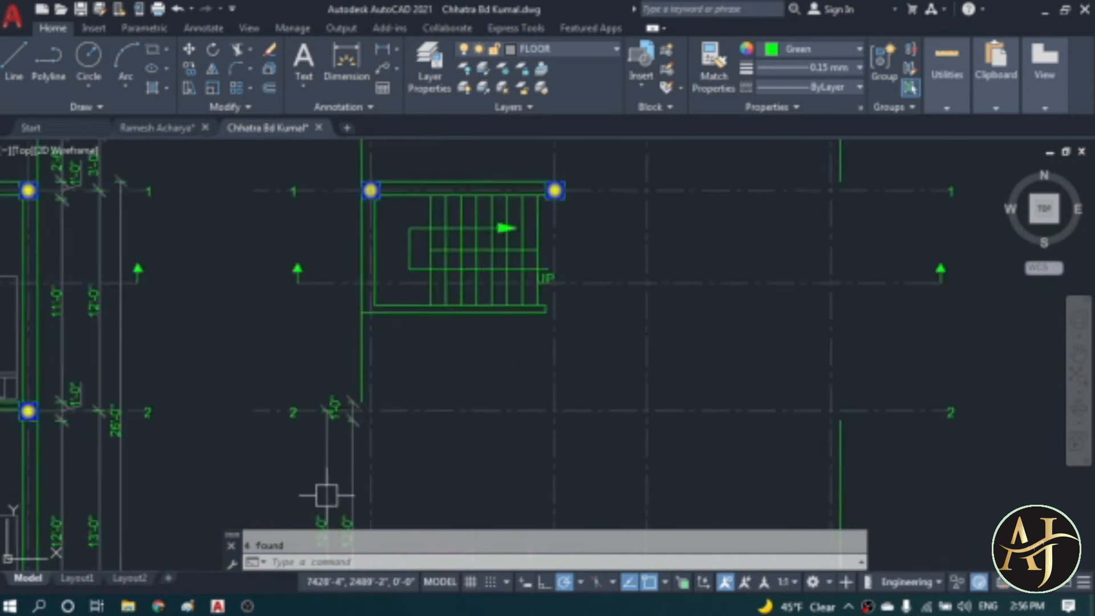
- Delete the remaining left-side dimensions around grid lines 2 and 3 of the copied plan
click(441, 235)
click(268, 392)
key(Delete)
scroll(365, 171, down, 5)
scroll(369, 245, up, 4)
click(392, 238)
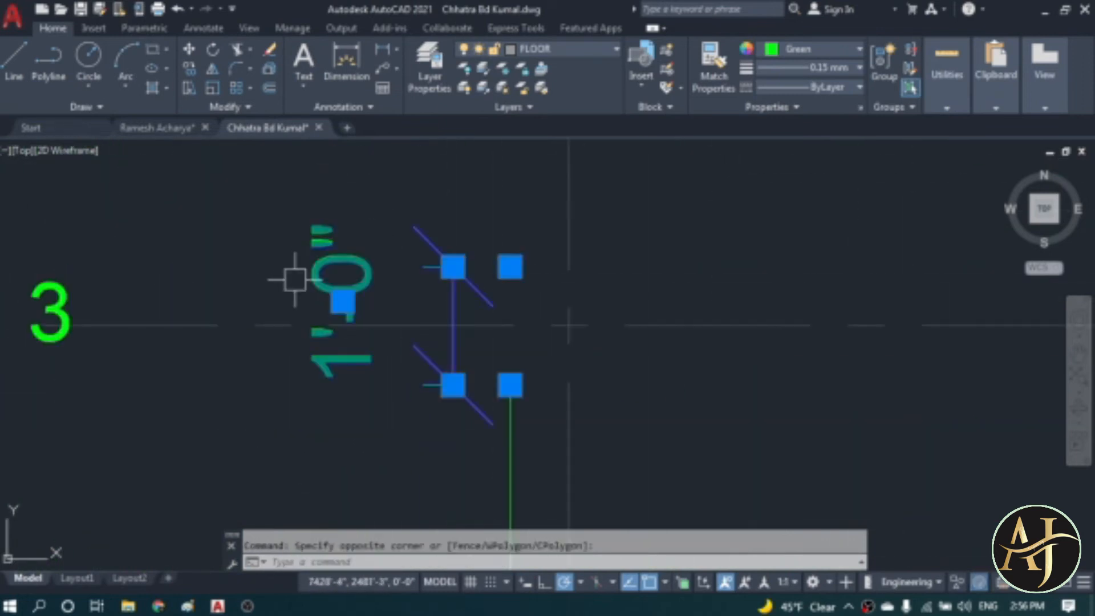
click(299, 276)
scroll(428, 411, down, 6)
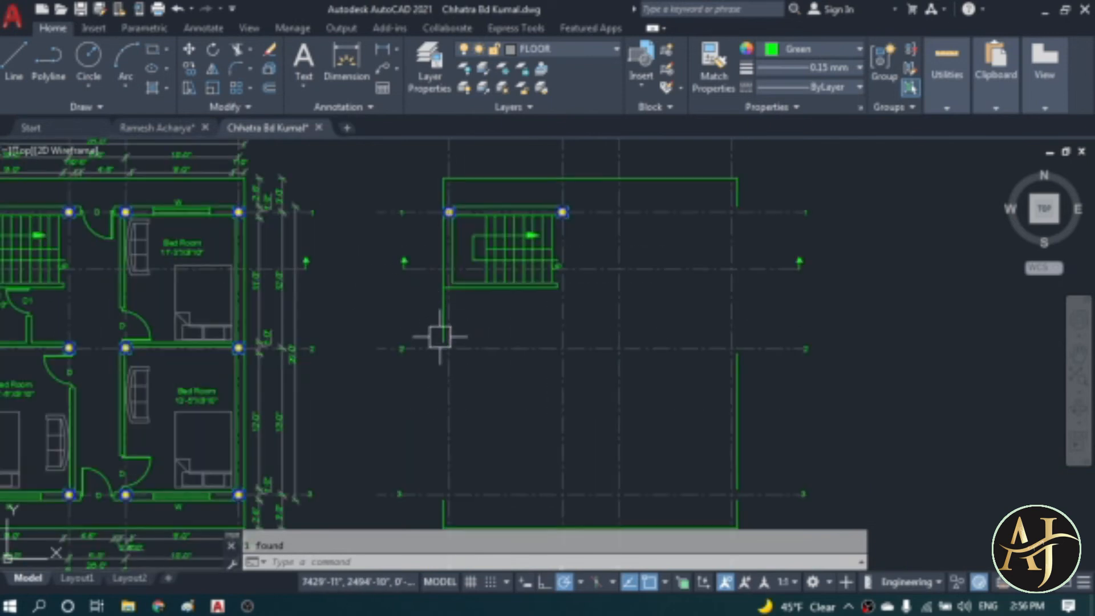
- Join the separate segments of the copied plan's left outer line into one continuous line
text(j)
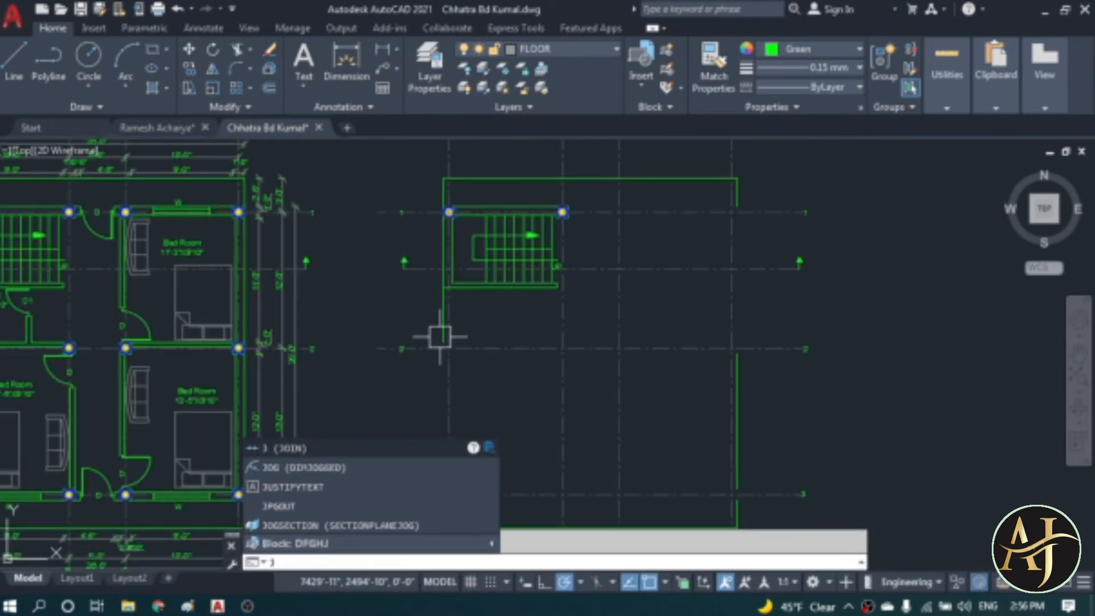
key(Return)
scroll(440, 336, up, 5)
click(448, 325)
scroll(396, 276, down, 5)
scroll(402, 465, up, 5)
click(436, 421)
key(Return)
scroll(337, 421, down, 6)
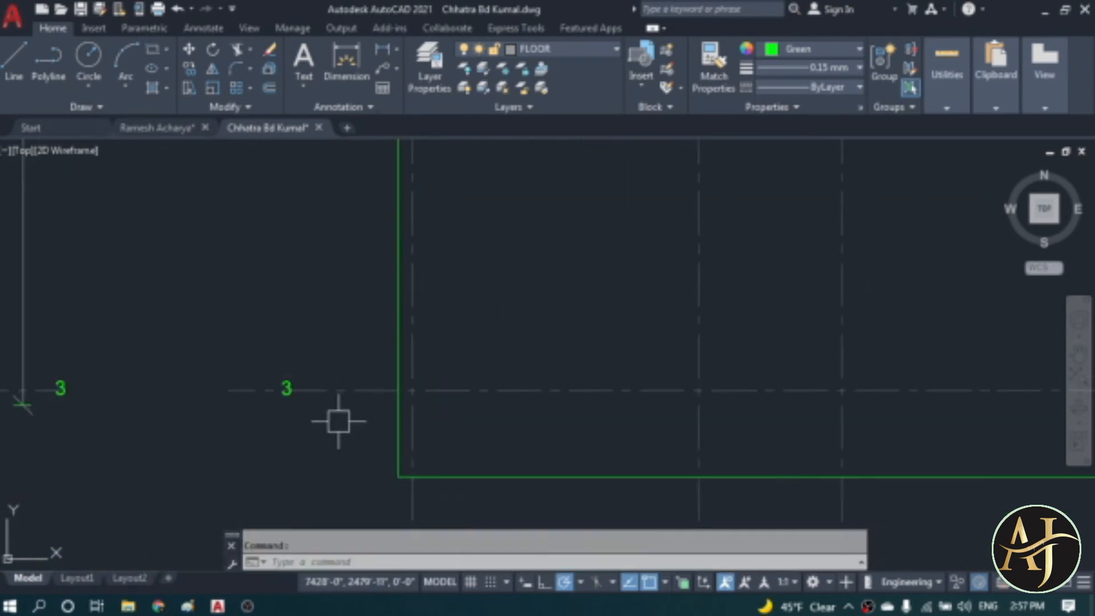
- Join the three segments of the copied plan's right outer line into one continuous line
scroll(577, 398, up, 5)
key(Return)
click(600, 451)
click(612, 371)
scroll(612, 371, down, 6)
scroll(599, 300, up, 5)
key(Return)
scroll(685, 297, down, 5)
scroll(380, 294, up, 5)
scroll(326, 258, down, 2)
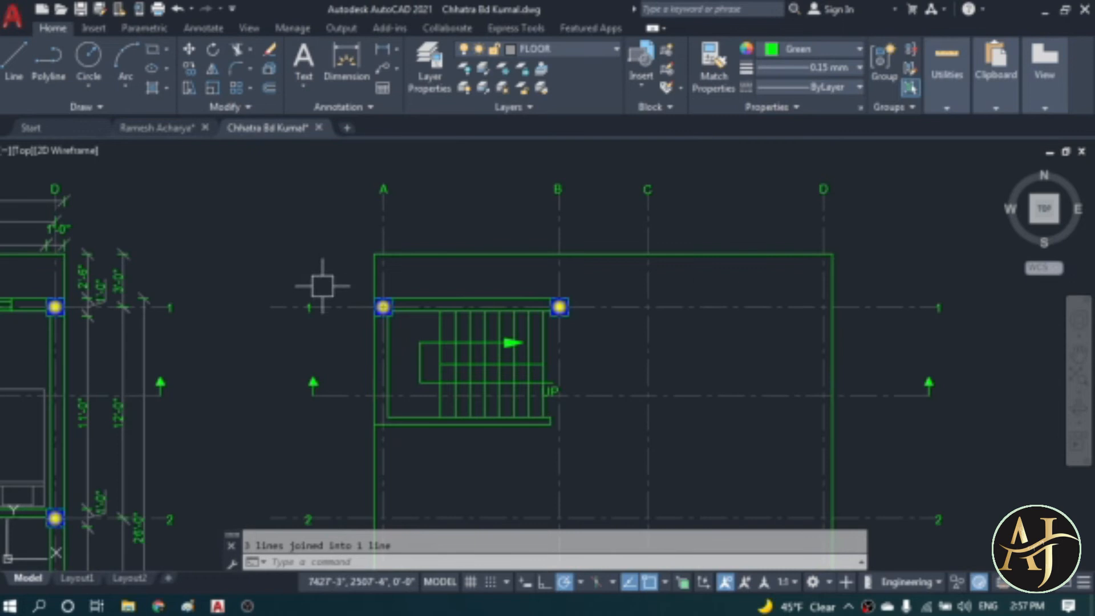
scroll(563, 394, up, 2)
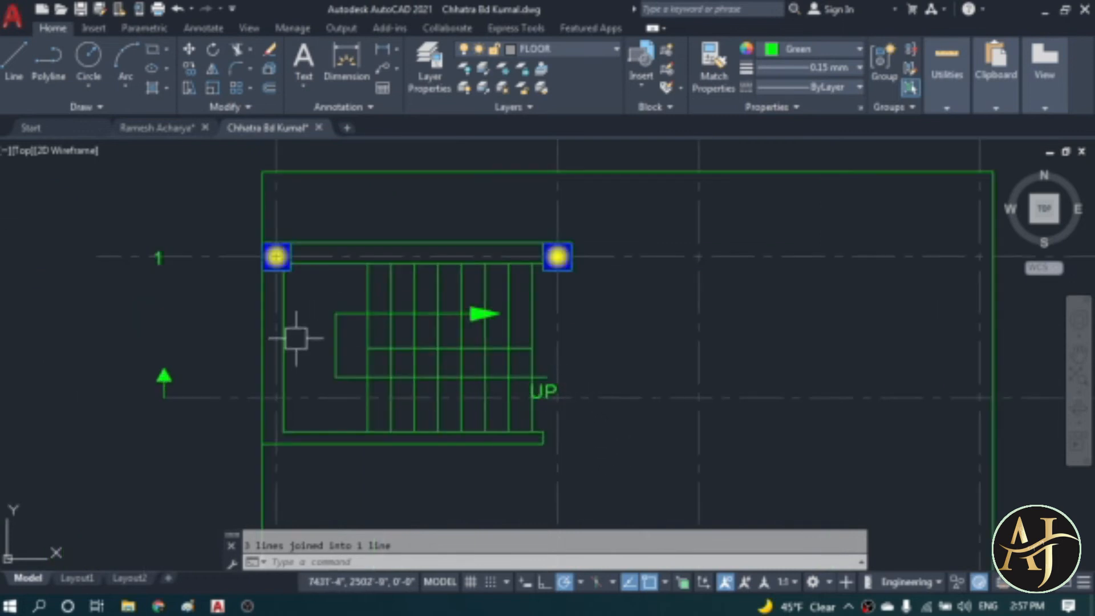
- Mirror the stair direction arrow about the horizontal line through its midpoint, erasing the source object
click(345, 347)
click(306, 355)
text(mi)
key(Return)
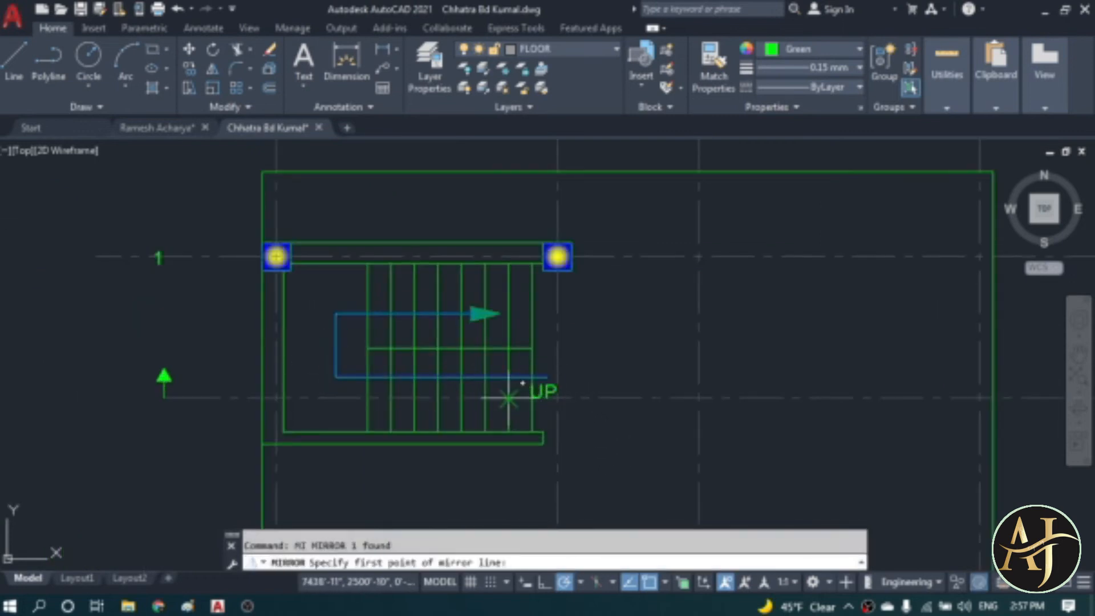
click(336, 345)
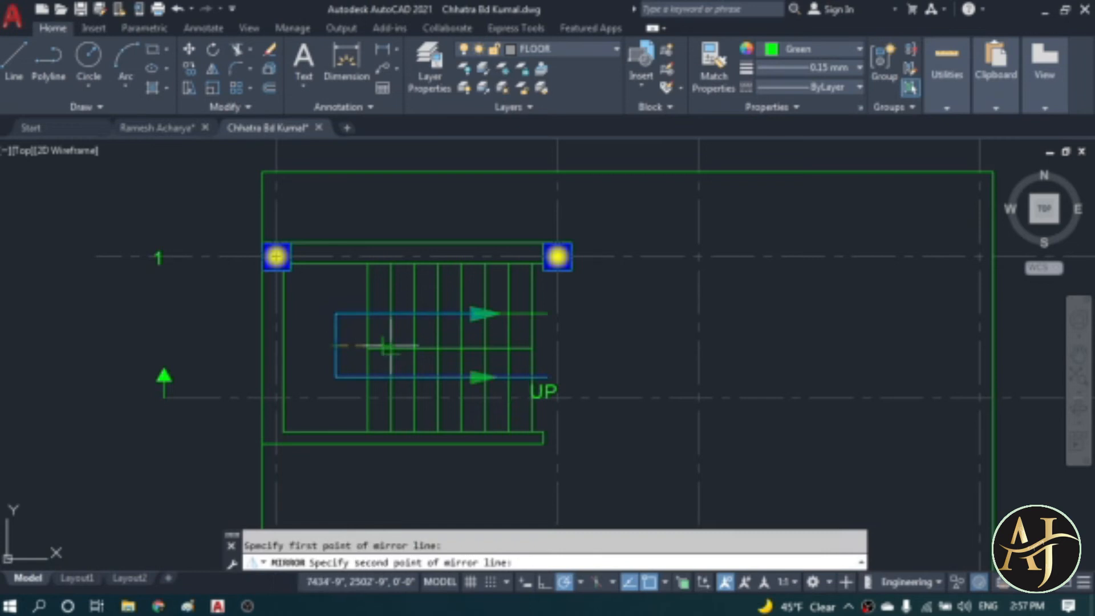
click(726, 345)
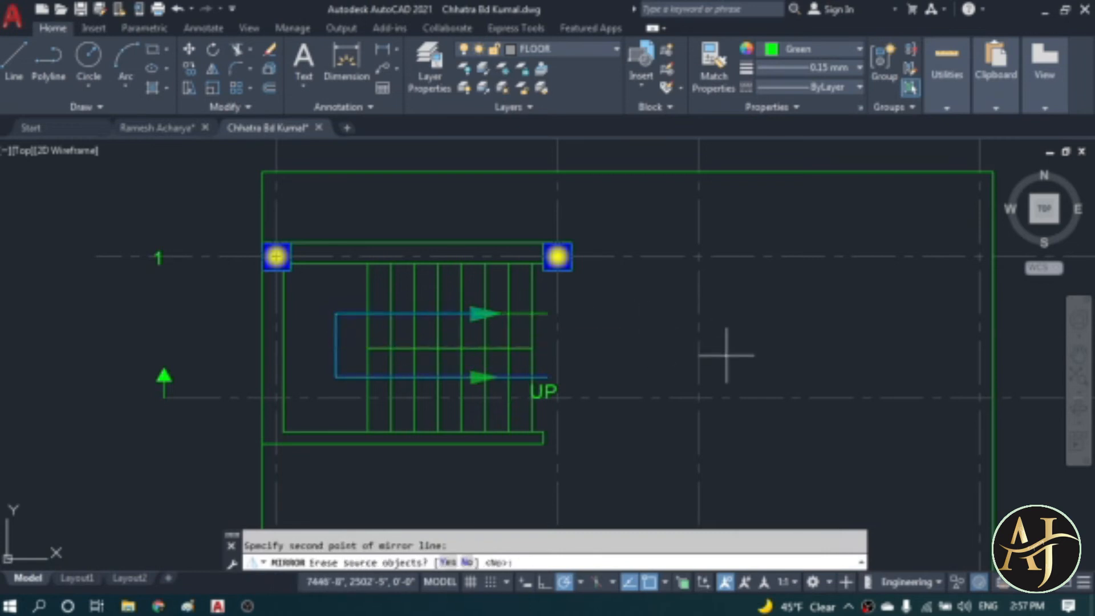
text(y)
key(Return)
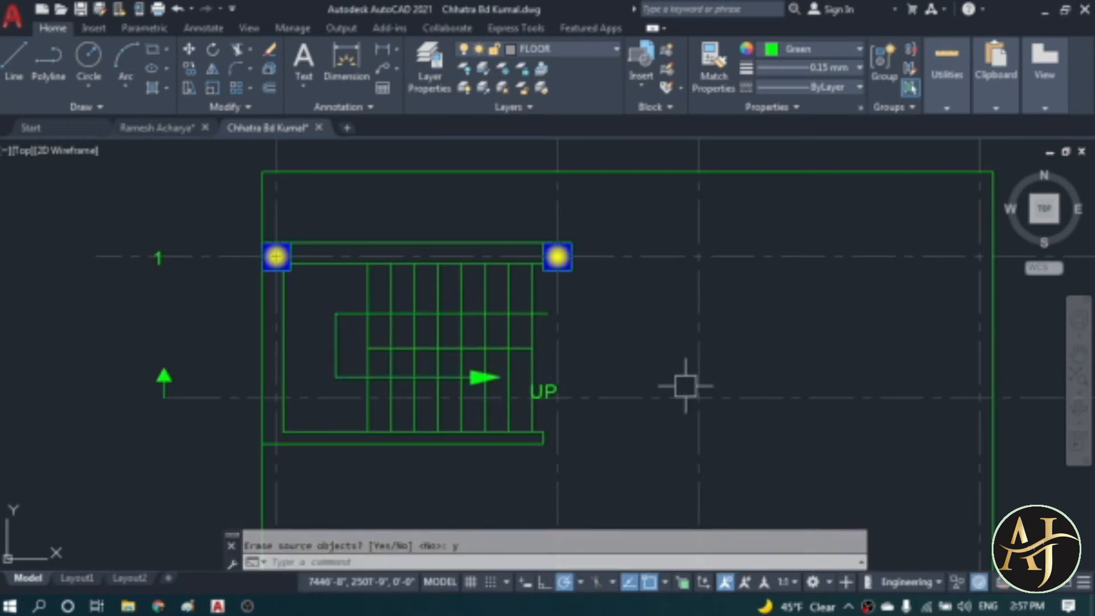
- Move the UP label from the lower flight to just below the arrow line's free end on the upper flight
scroll(489, 374, up, 4)
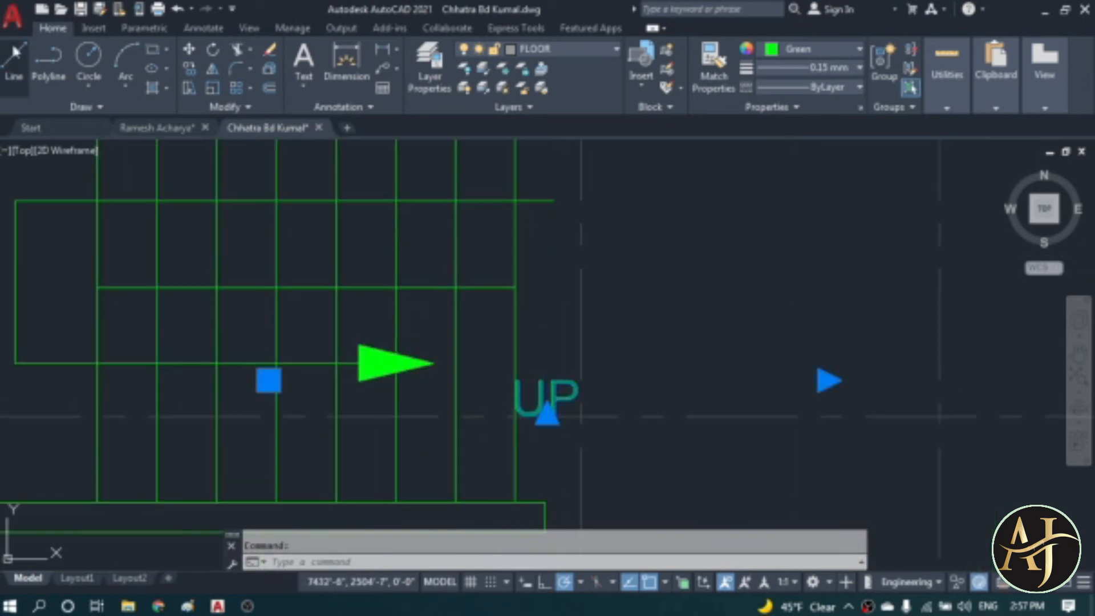
click(189, 49)
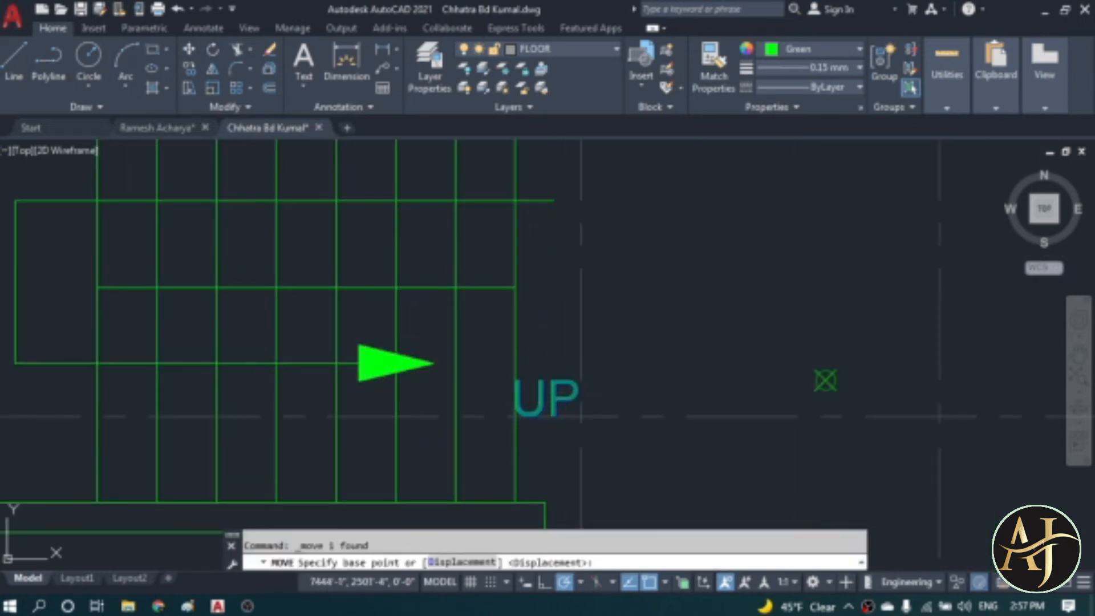
click(825, 380)
click(777, 200)
key(Escape)
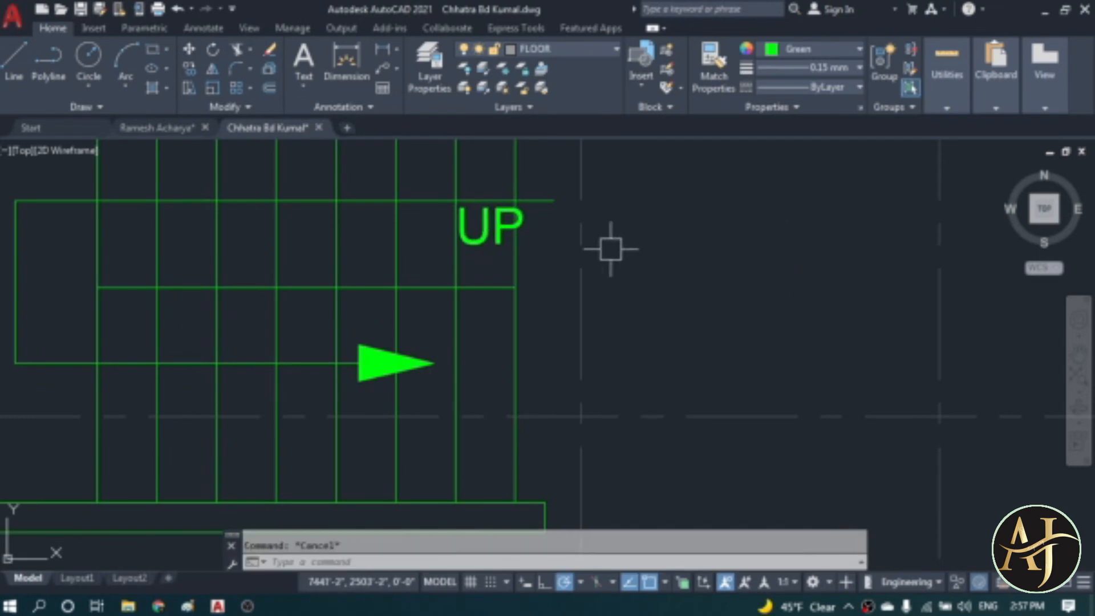
- Change the staircase's UP label text to DN
scroll(489, 225, up, 2)
double_click(489, 240)
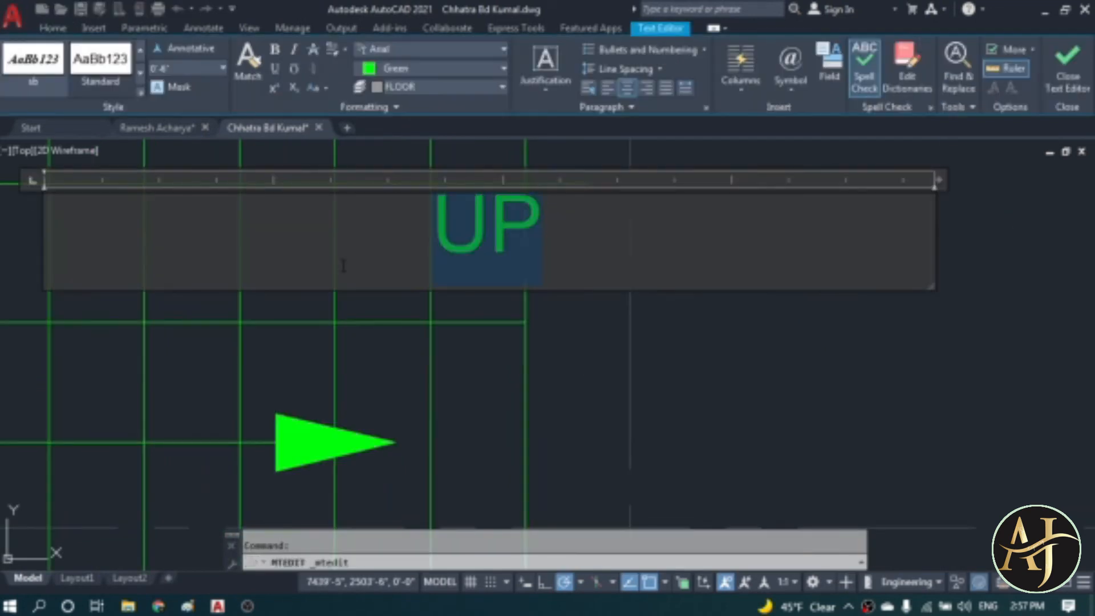
text(DN)
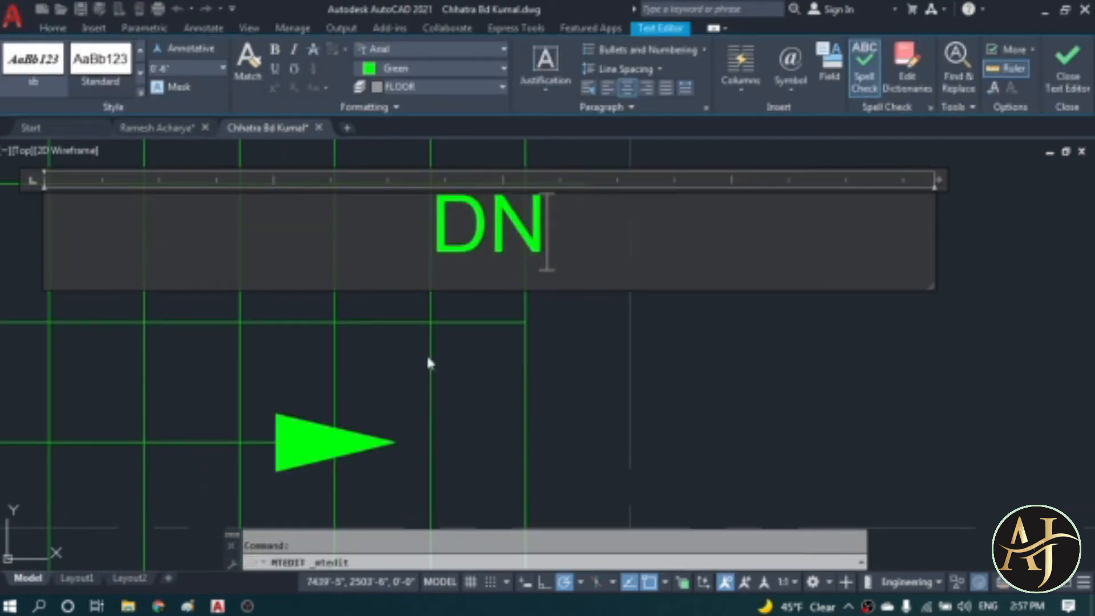
click(508, 371)
scroll(453, 350, down, 5)
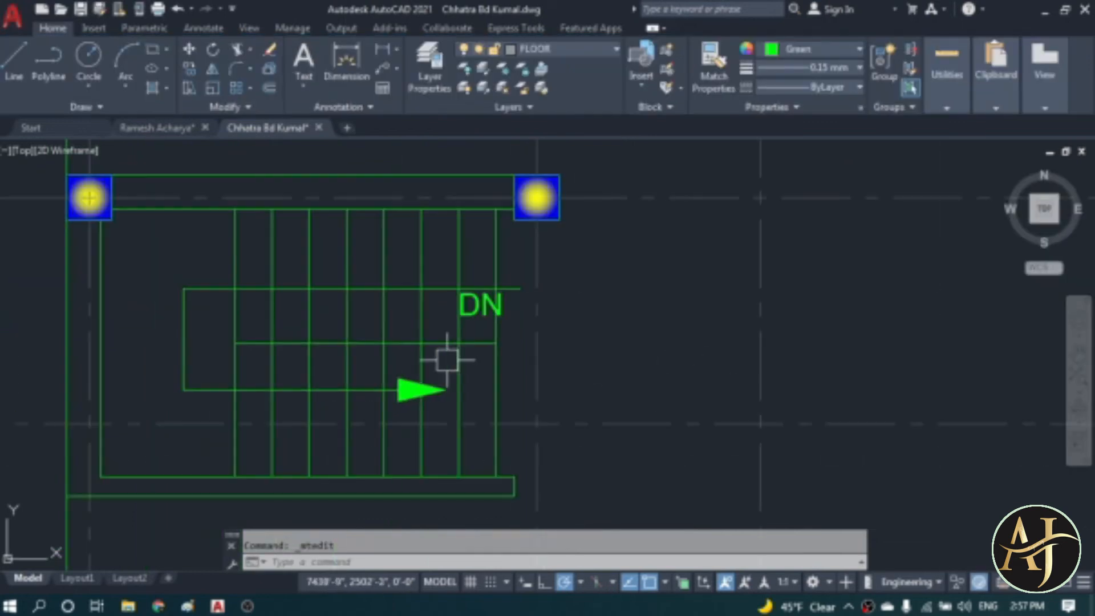
- Draw a vertical line from the lower outer corner of the column at grid B down past the stair's lower wall
click(8, 66)
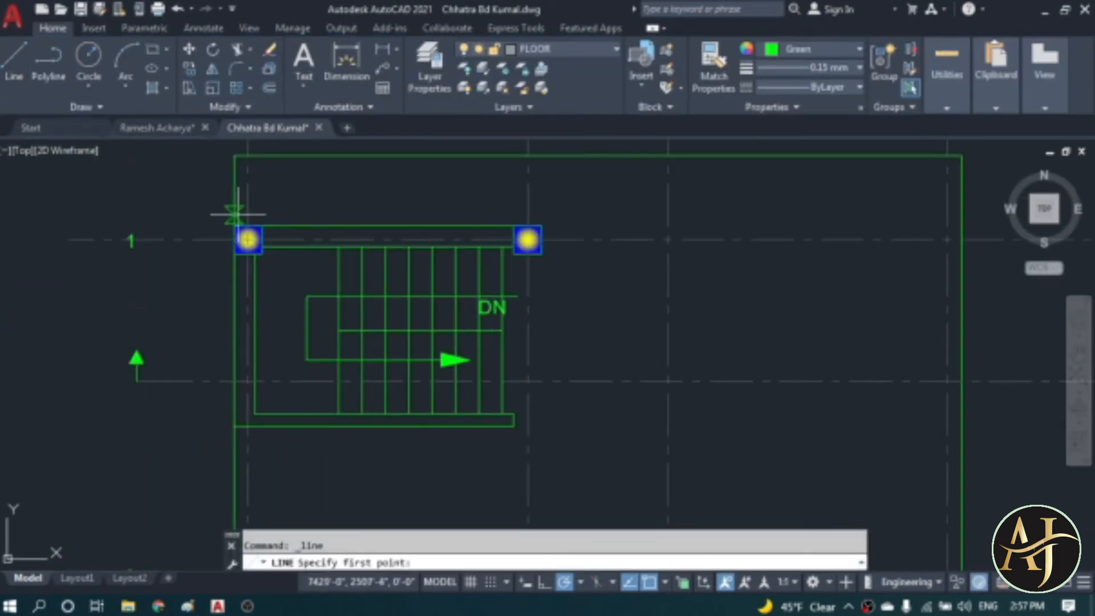
click(541, 254)
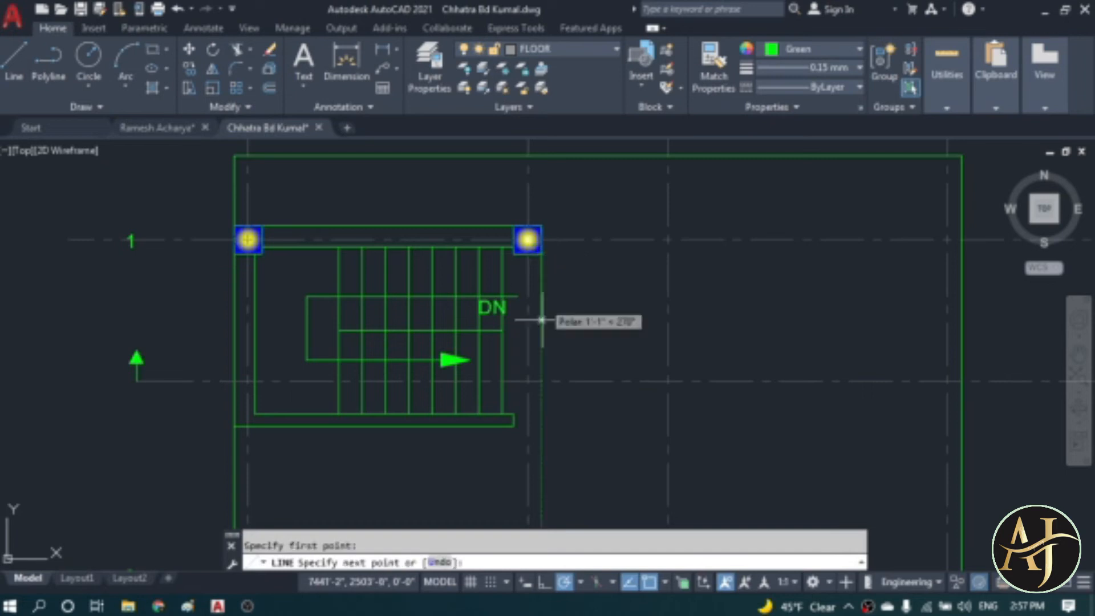
click(541, 434)
key(Escape)
key(Escape)
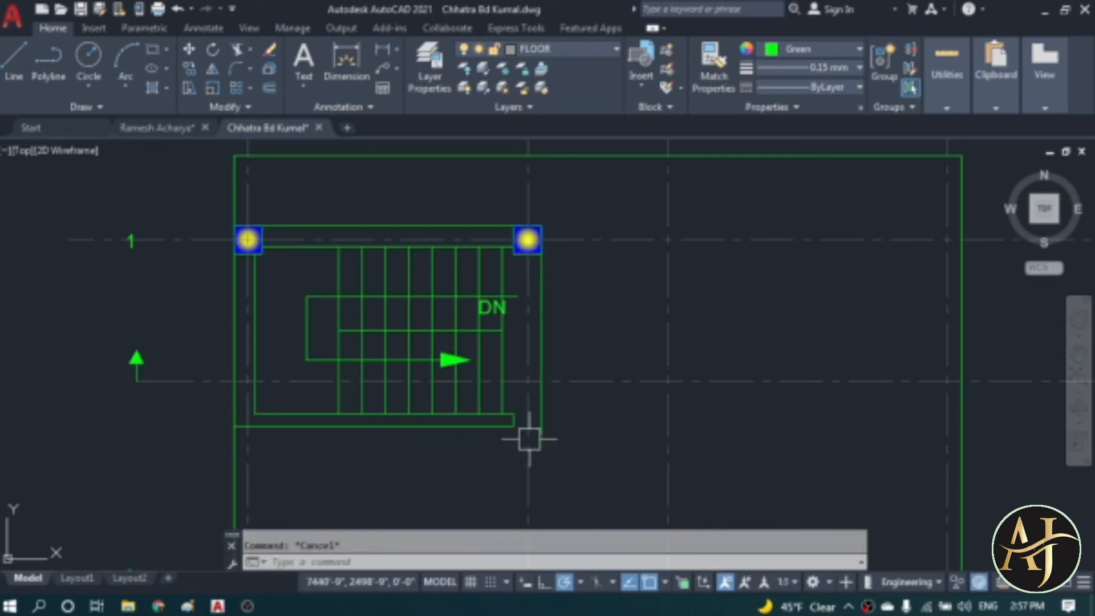
- Fillet the outer line of the stair's lower wall with the new vertical line into a sharp corner
text(f)
key(Return)
scroll(502, 428, up, 4)
click(591, 374)
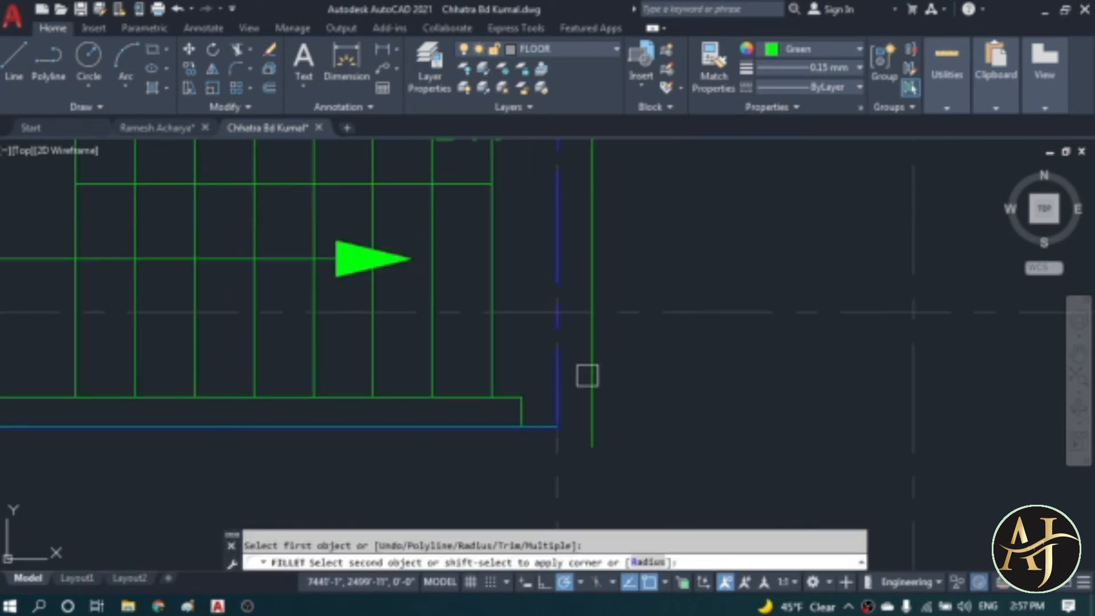
key(Escape)
- Erase the short end line that closes off the stair's lower wall
scroll(536, 414, up, 2)
click(538, 419)
click(453, 423)
text(e)
key(Return)
- Offset the new vertical wall line 5" inward toward the stairs
text(o)
key(Return)
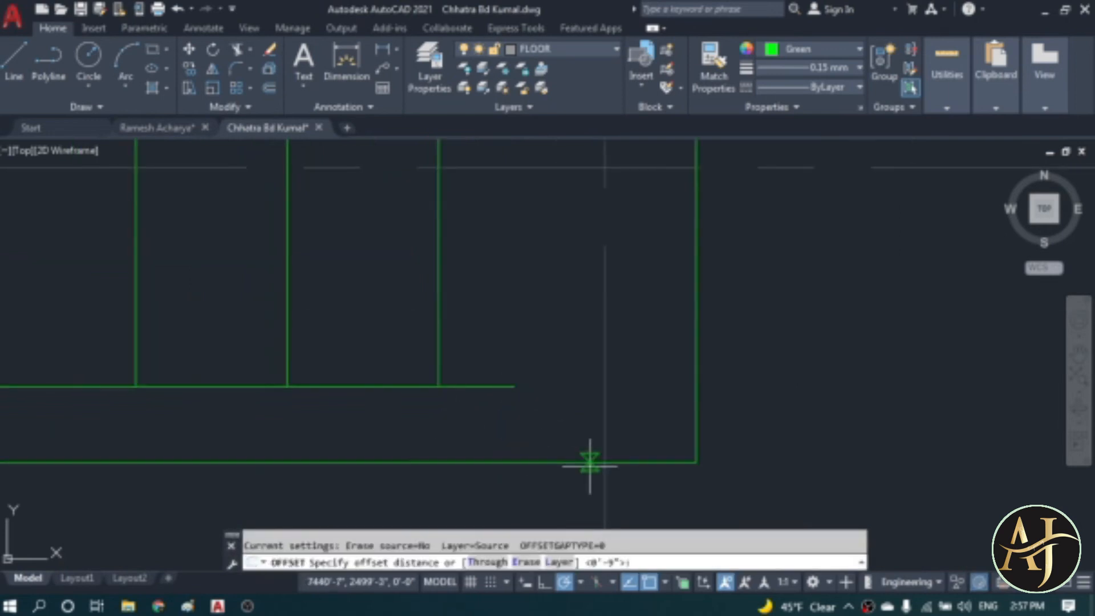
text(5)
key(Return)
click(697, 348)
click(569, 393)
key(Escape)
- Fillet the inner line of the stair's lower wall with the offset vertical line to close the inner corner
text(f)
key(Return)
click(488, 387)
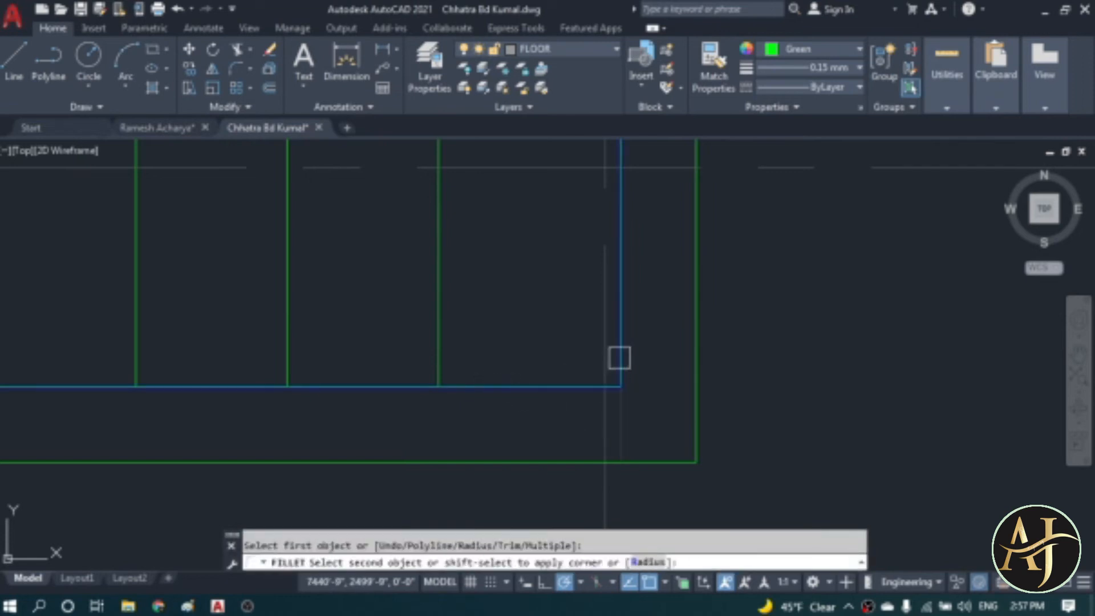
click(619, 358)
- Offset the outline of the column at grid B outward by 2.5' to mark the door opening below it
scroll(589, 416, down, 3)
scroll(603, 203, up, 2)
scroll(639, 237, up, 2)
scroll(633, 299, down, 3)
scroll(633, 276, up, 3)
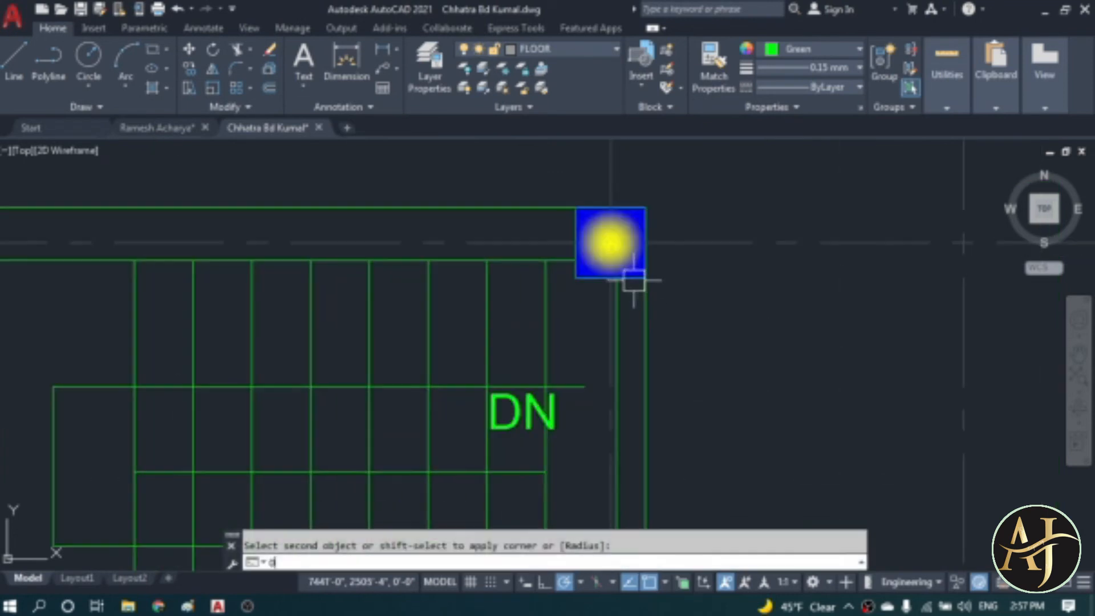
text(o)
key(Return)
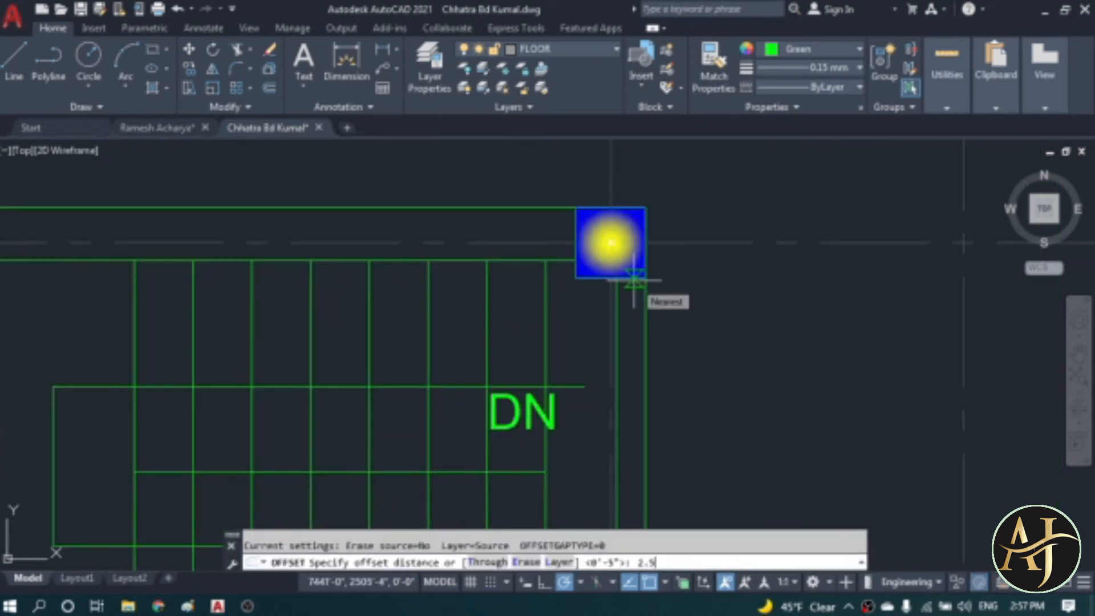
text(2.5')
key(Return)
scroll(633, 277, up, 2)
click(633, 276)
click(658, 254)
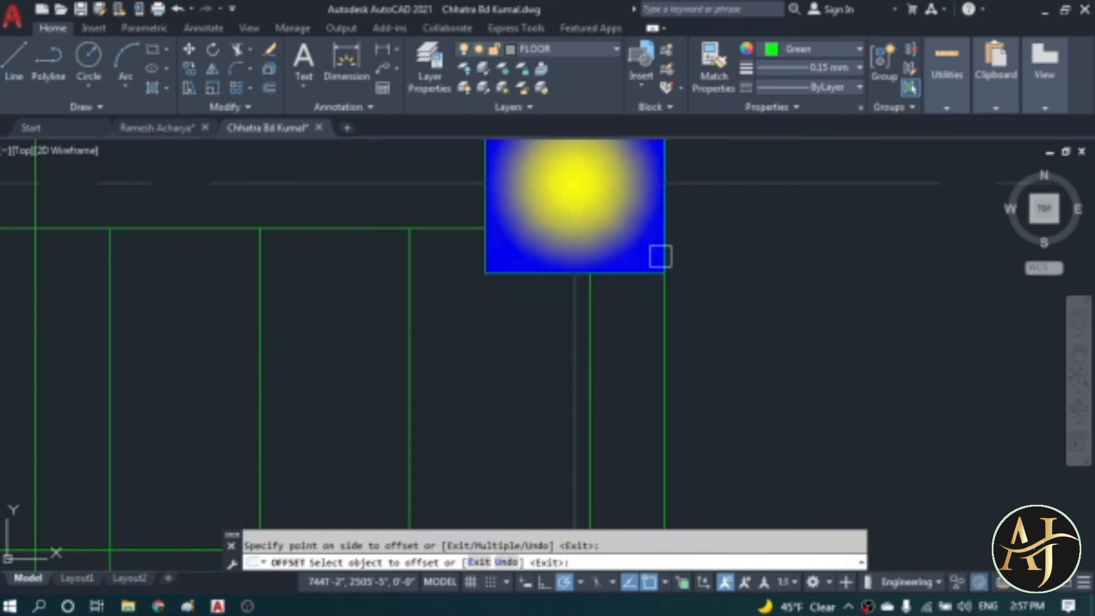
scroll(667, 267, down, 3)
key(Escape)
- Trim the new wall and the offset outline so the wall ends at the door opening below the column
scroll(674, 286, up, 5)
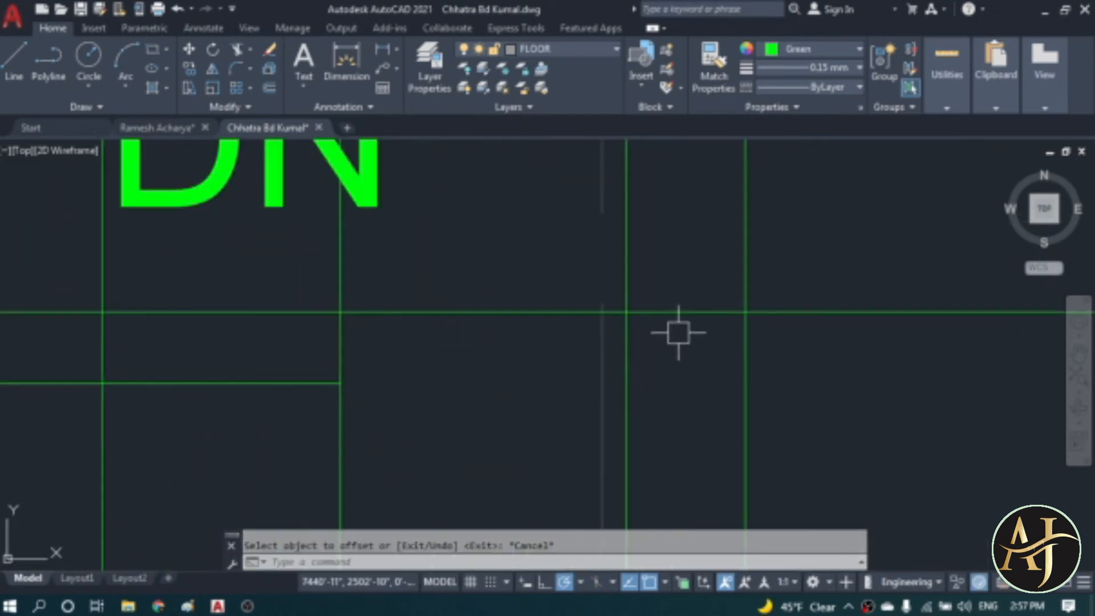
text(tr)
key(Return)
scroll(606, 311, up, 3)
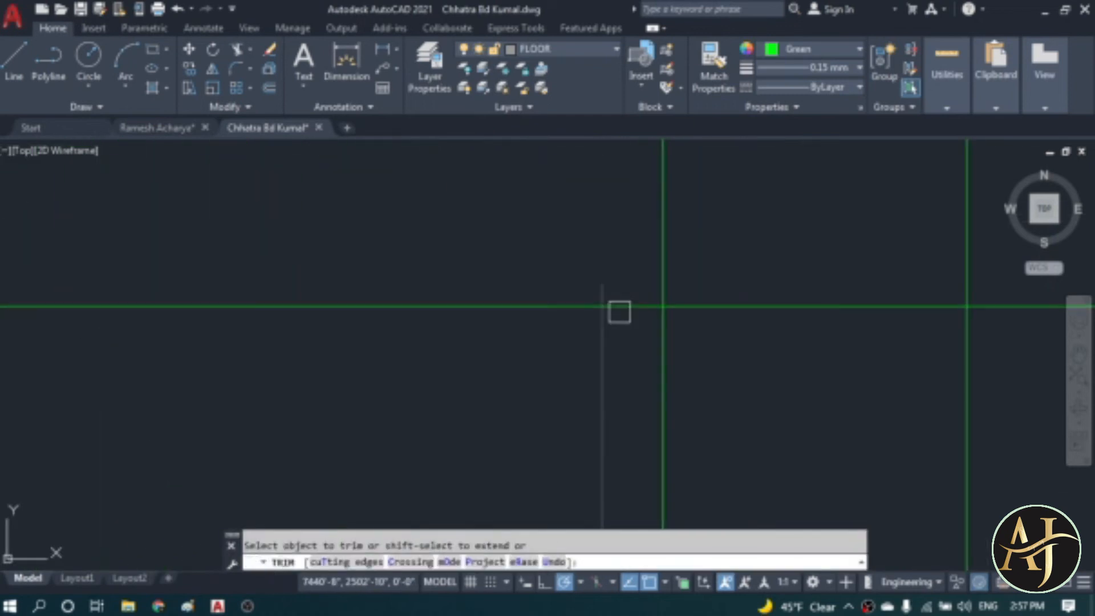
scroll(609, 326, down, 3)
click(738, 346)
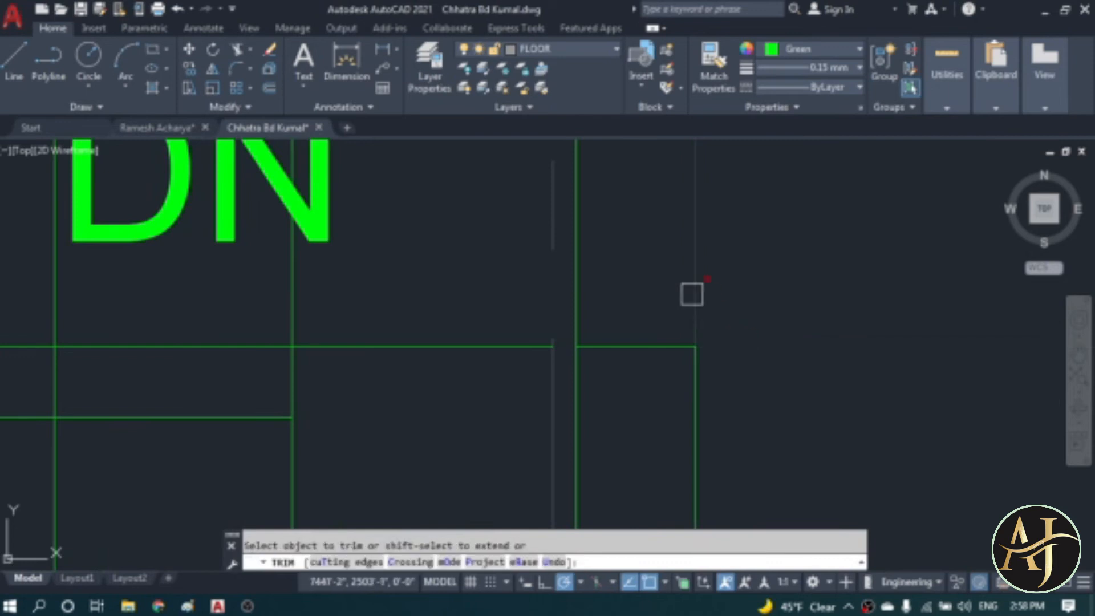
key(Escape)
- Erase the leftover piece of the offset column outline crossing the stairs
click(455, 345)
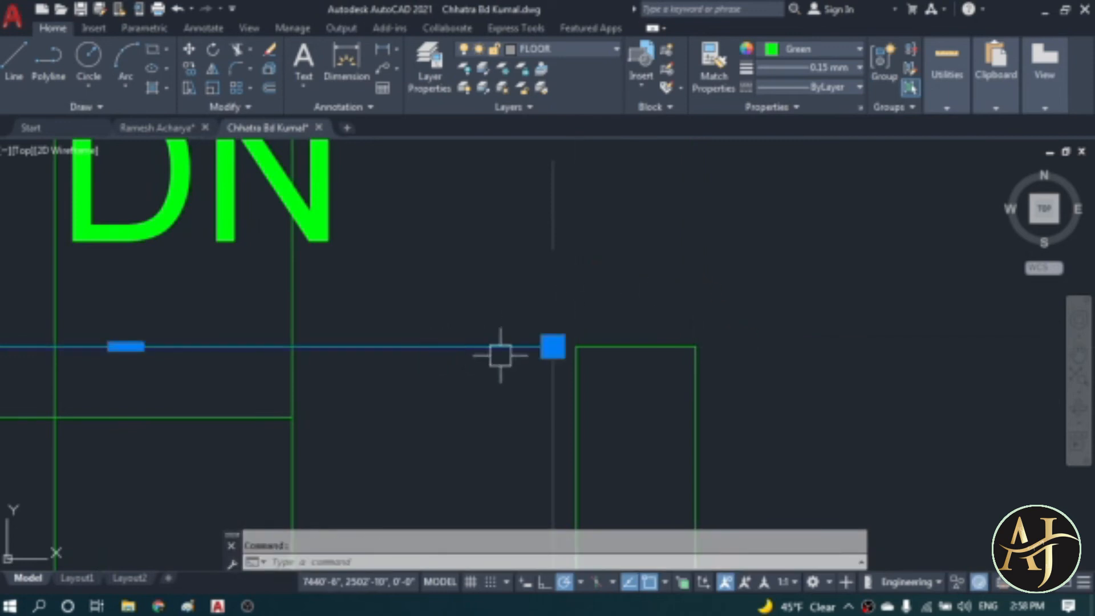
text(e)
key(Return)
- Copy the toilet door with its D1 label from the first floor plan to the new stair wall opening and save the drawing
scroll(628, 411, down, 5)
scroll(630, 293, down, 5)
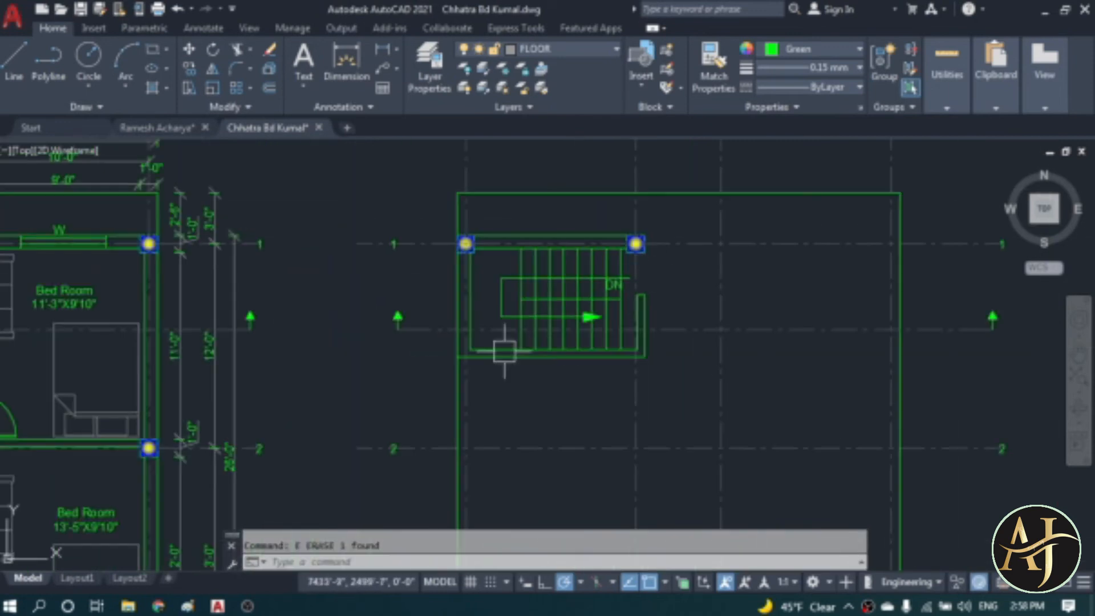
scroll(489, 357, down, 2)
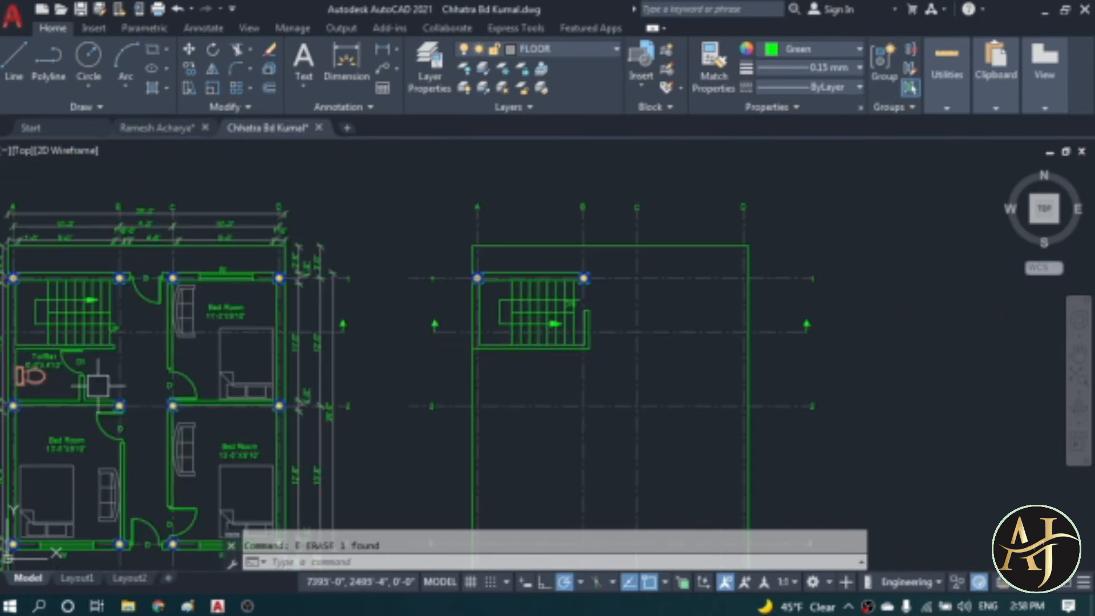
scroll(50, 366, up, 8)
click(70, 364)
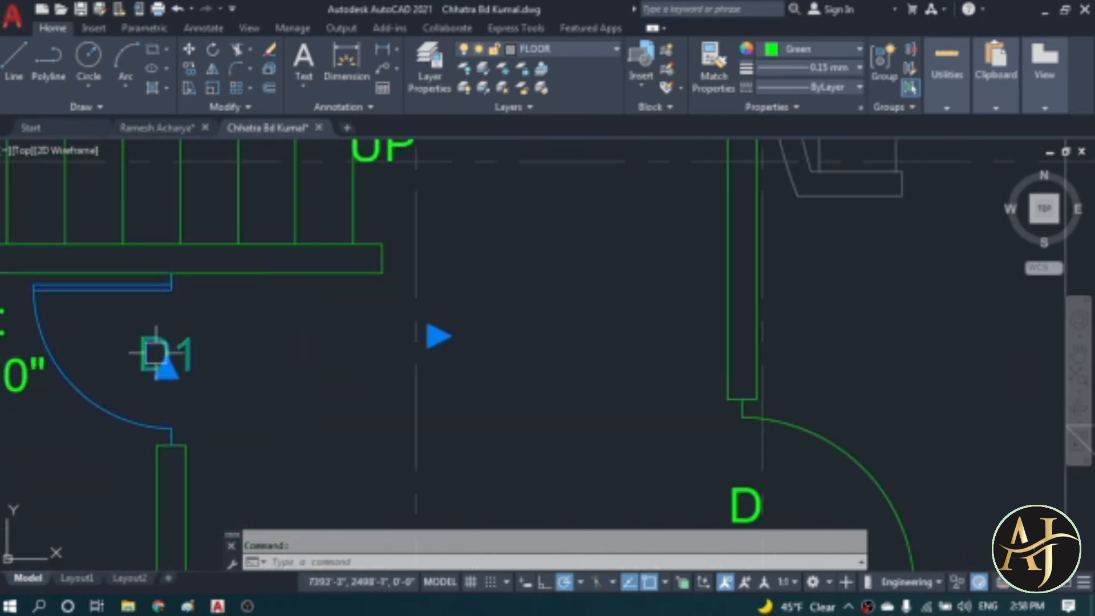
click(191, 68)
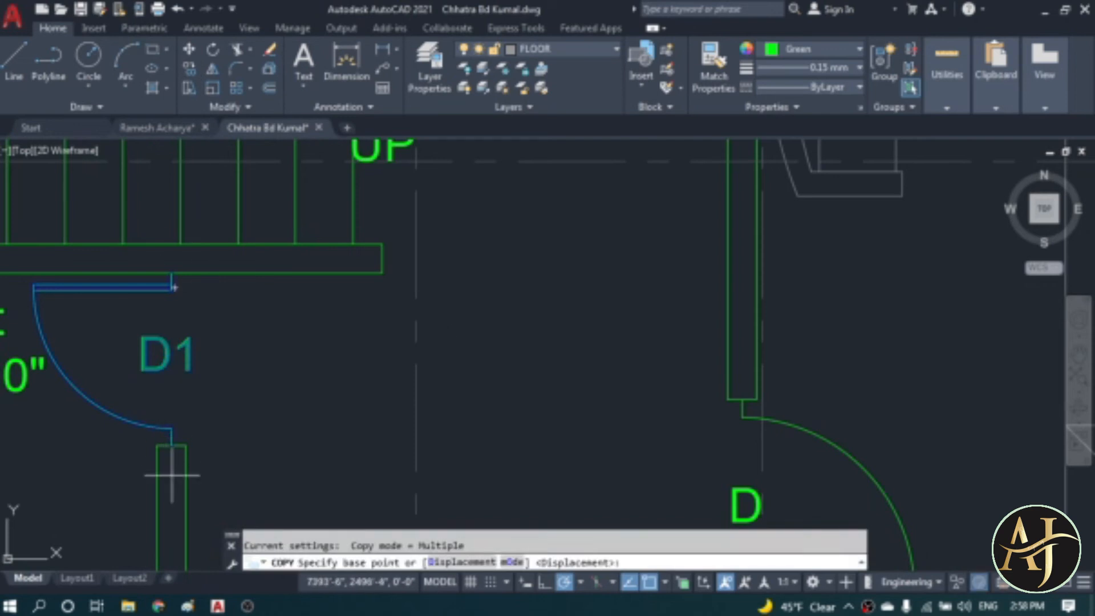
click(171, 445)
scroll(173, 447, down, 7)
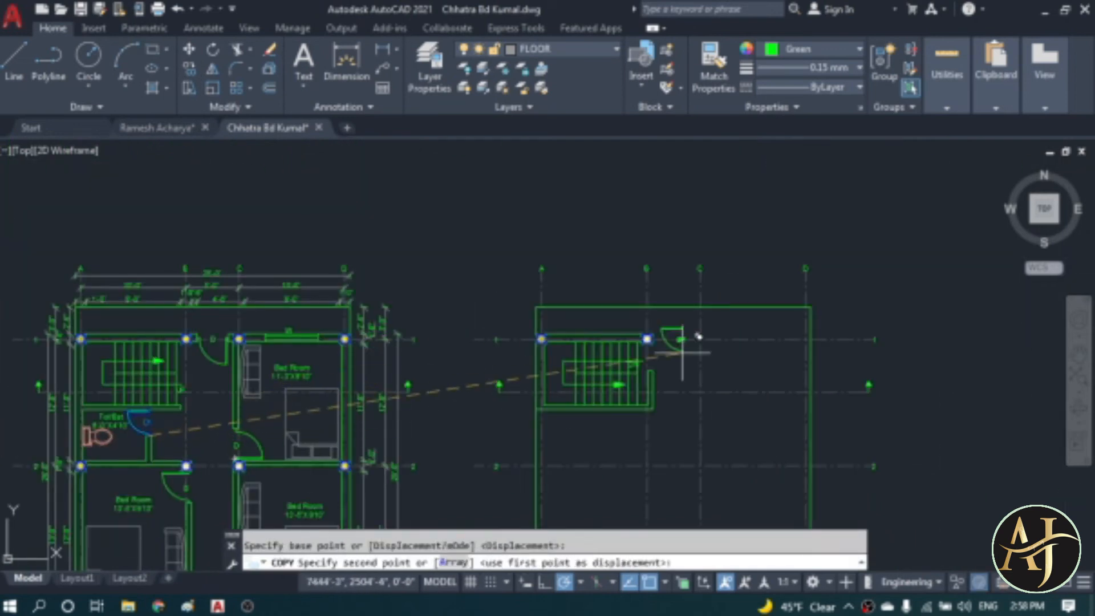
scroll(656, 365, up, 7)
click(580, 423)
key(Escape)
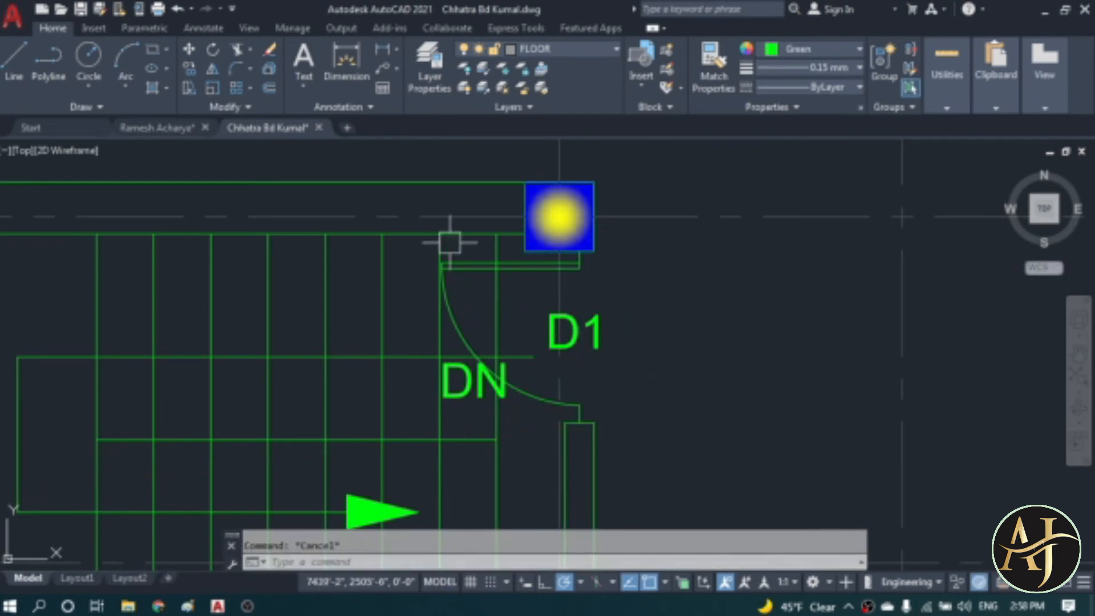
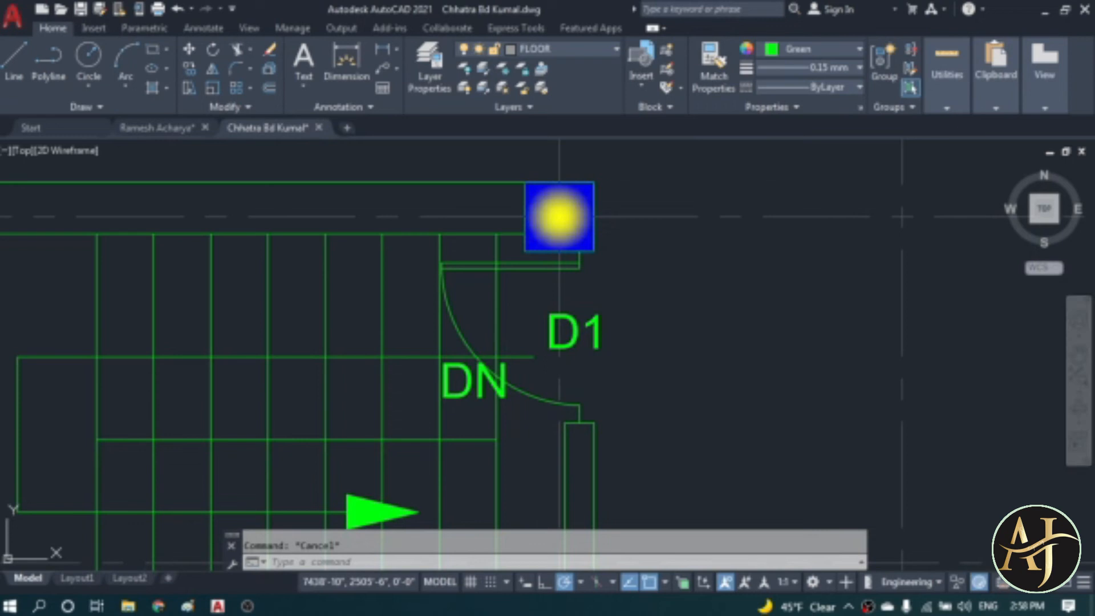
key(ctrl+s)
- Mirror the copied door about the stair wall's vertical centre line so it swings away from the stairs, erasing the source object
text(mi)
key(Return)
click(577, 332)
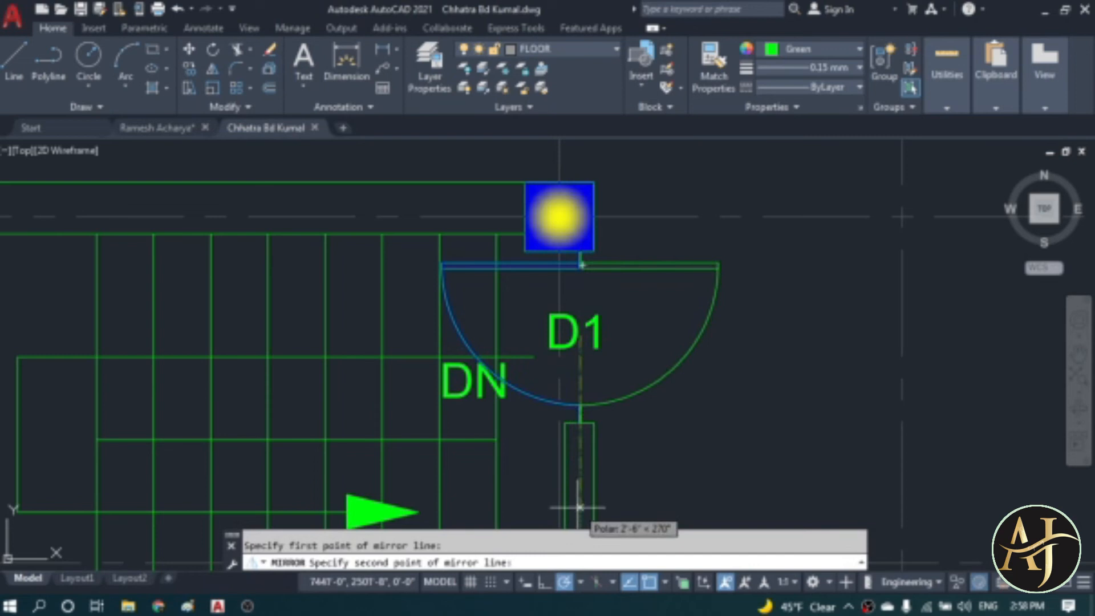
click(579, 506)
text(Y)
key(Return)
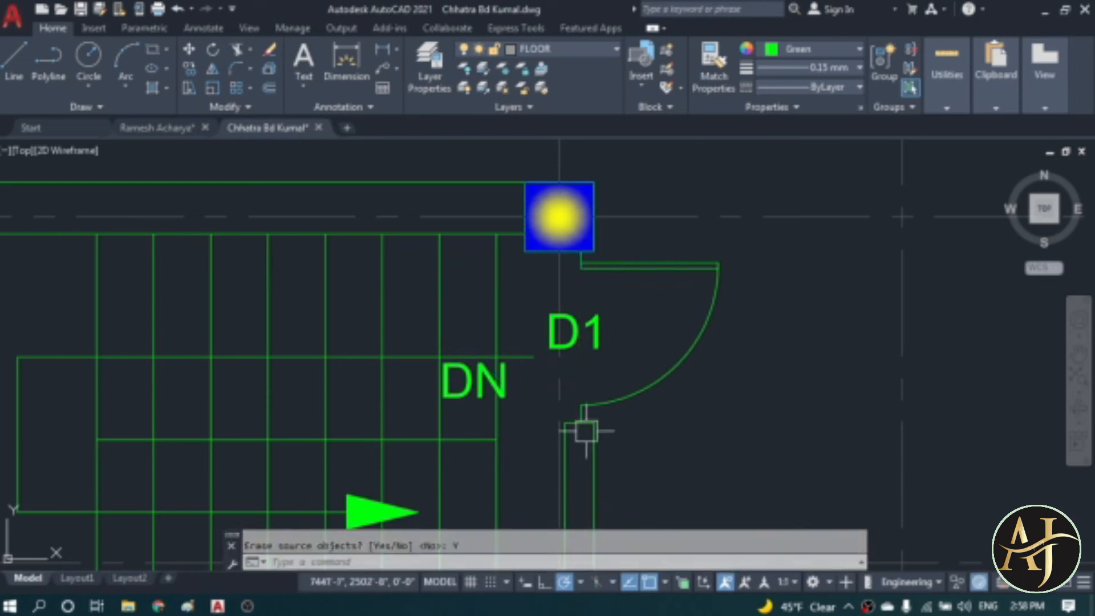
- Offset the left and bottom edges of the top floor outline 5" inward
scroll(518, 289, down, 5)
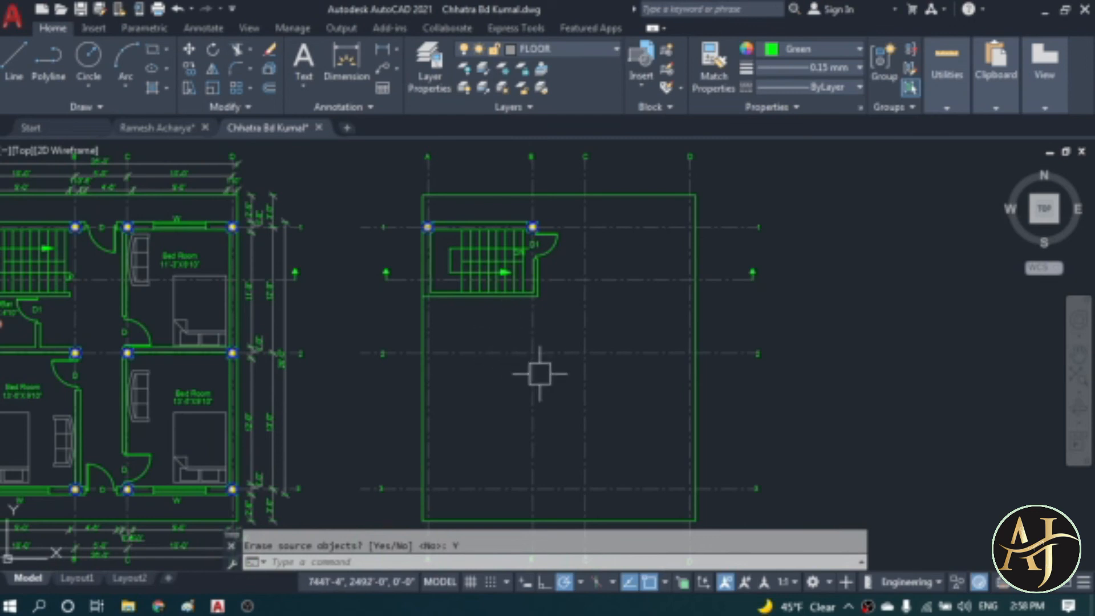
text(o)
key(Return)
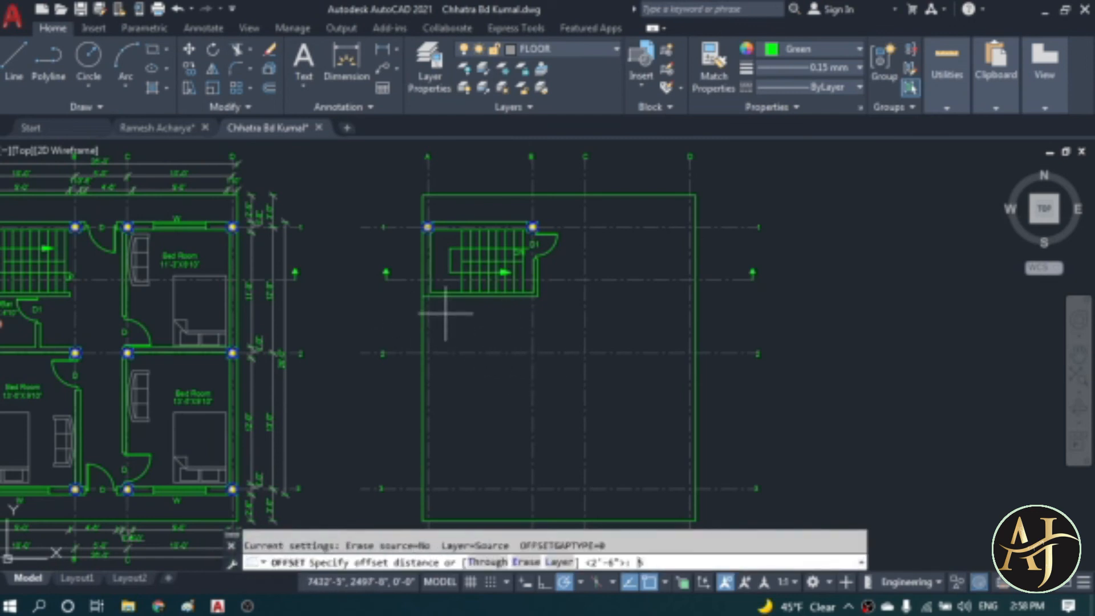
text(5)
key(Return)
scroll(418, 374, up, 5)
click(420, 377)
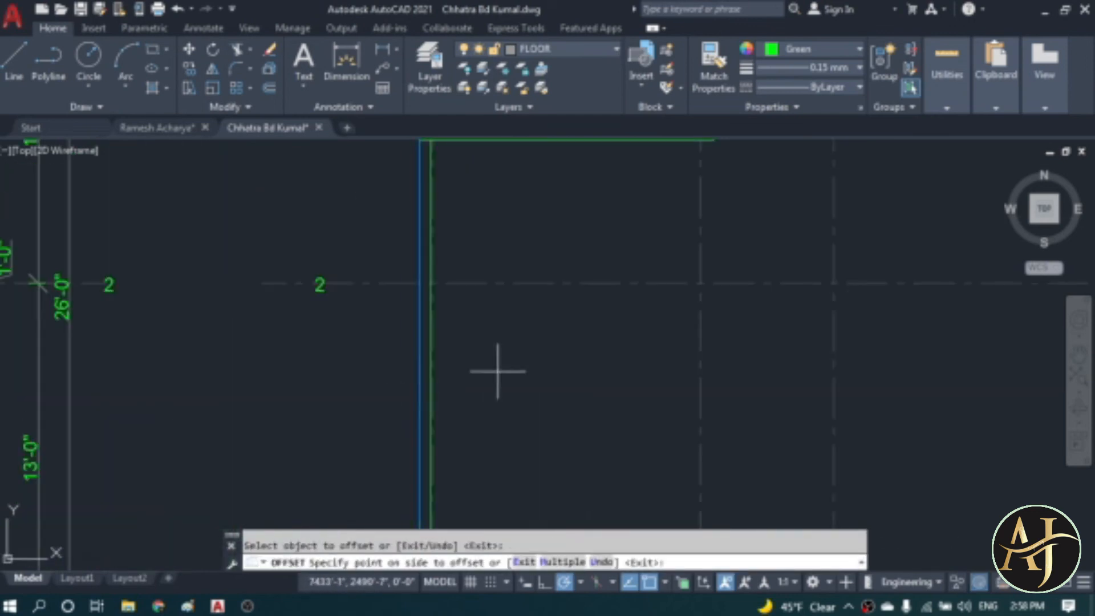
click(497, 371)
scroll(481, 331, down, 5)
click(503, 464)
click(500, 379)
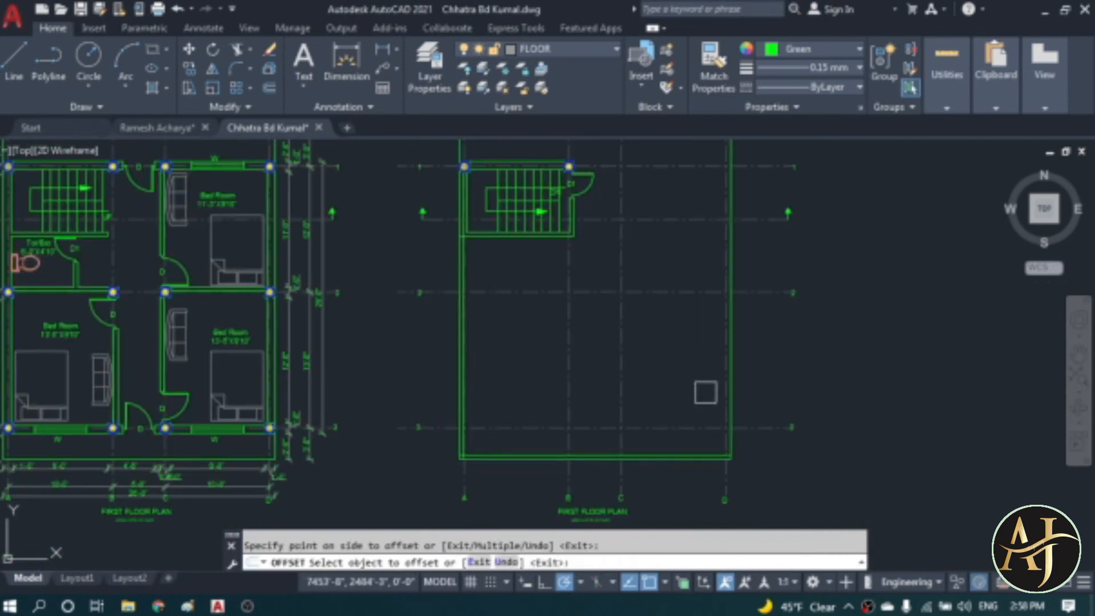
- Offset the right and top edges of the top floor outline inward by the same 5" distance
scroll(749, 392, up, 5)
click(720, 386)
click(699, 450)
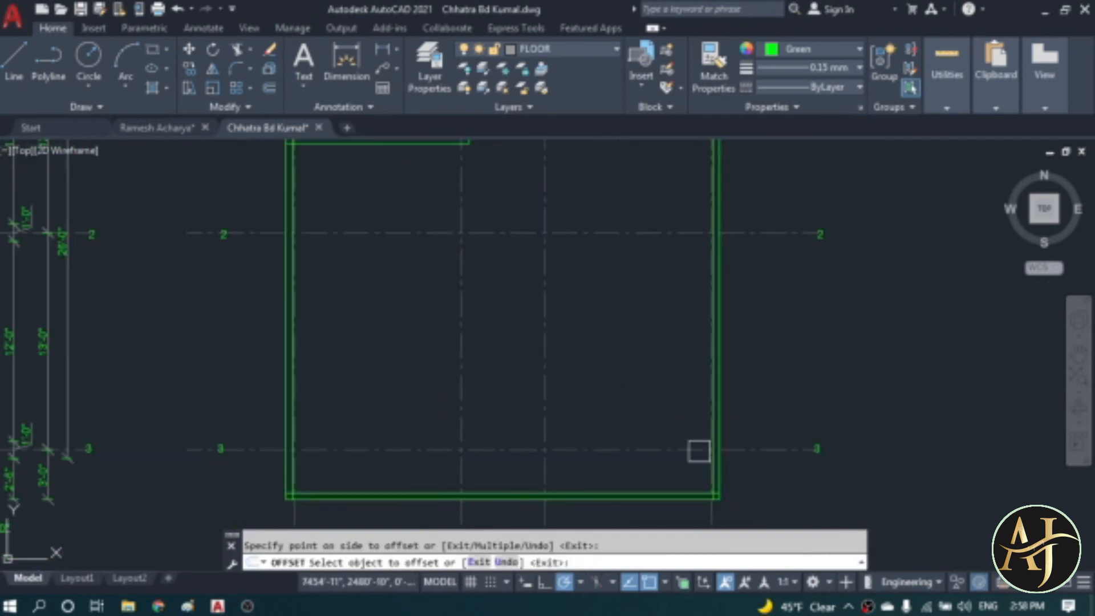
scroll(700, 450, down, 5)
scroll(664, 154, up, 2)
click(662, 175)
click(652, 207)
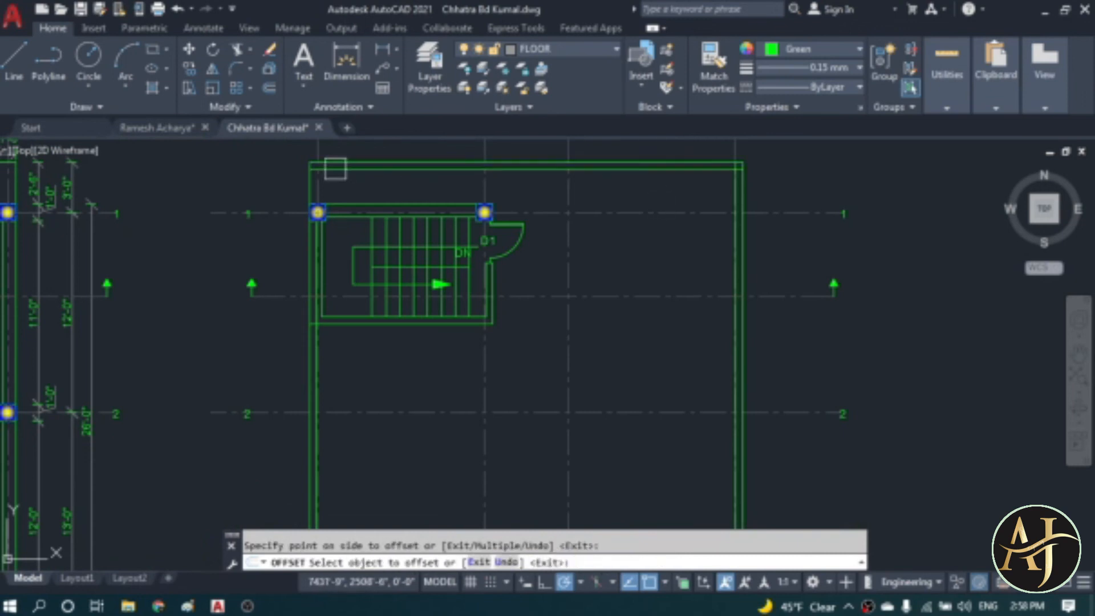
scroll(337, 171, up, 4)
key(Escape)
- Fillet the inner wall lines with zero radius at the two upper corners of the perimeter wall
scroll(369, 278, down, 2)
text(f)
key(Return)
scroll(340, 212, up, 4)
click(334, 245)
scroll(339, 286, down, 5)
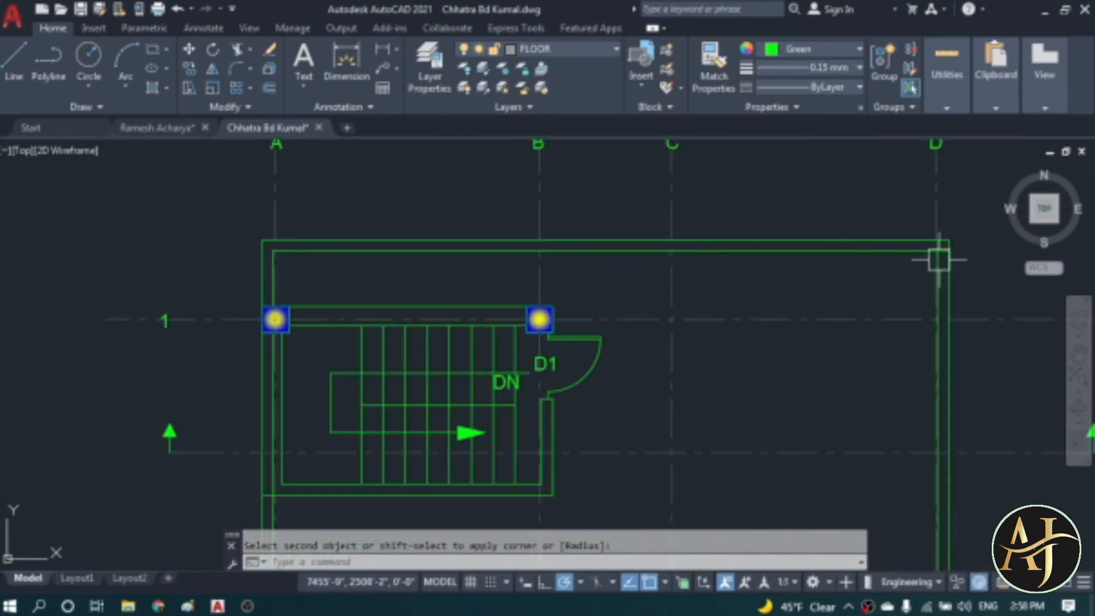
scroll(939, 260, up, 3)
click(839, 232)
key(Return)
click(924, 285)
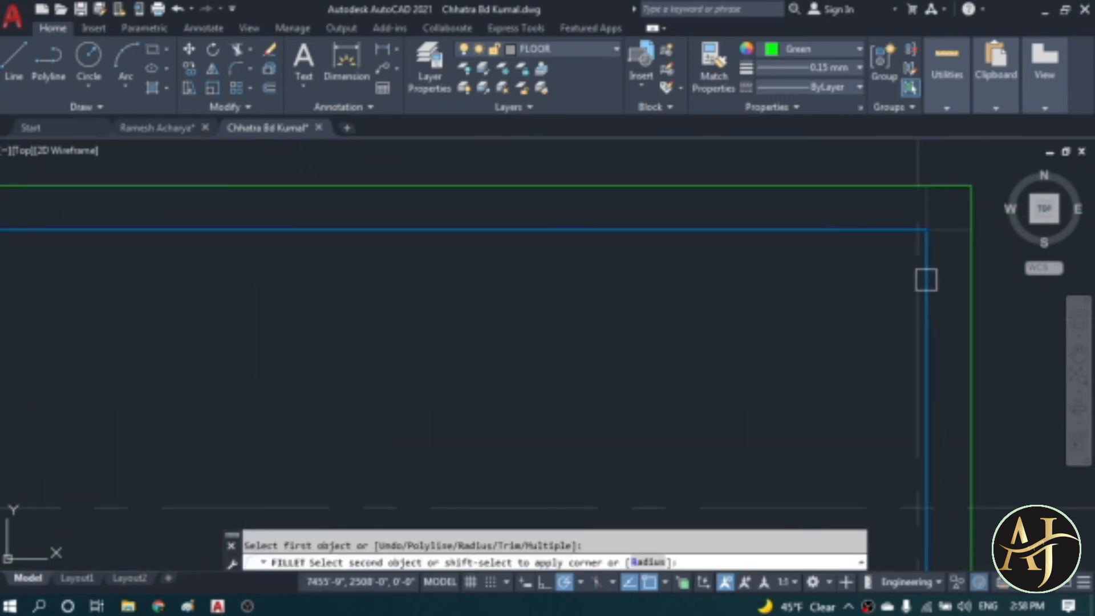
click(927, 279)
scroll(705, 208, down, 5)
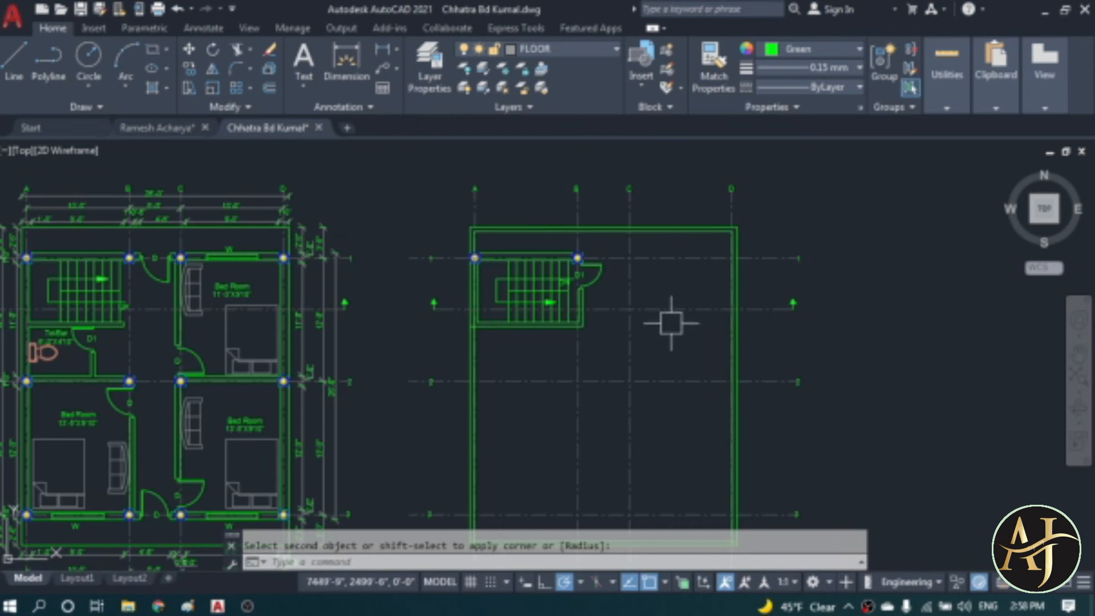
- Fillet the inner wall lines with zero radius at the two lower corners of the perimeter wall
scroll(701, 430, down, 2)
scroll(706, 462, up, 8)
key(Return)
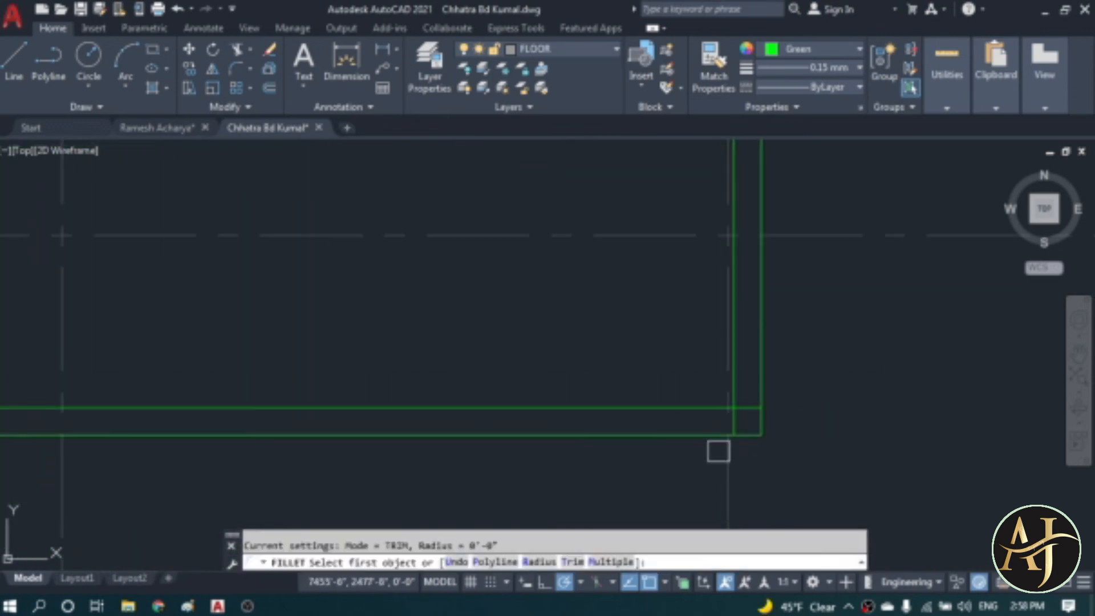
click(696, 414)
scroll(692, 454, down, 3)
scroll(324, 414, up, 4)
scroll(488, 433, up, 3)
click(489, 433)
key(Return)
click(509, 435)
click(487, 402)
scroll(427, 447, down, 5)
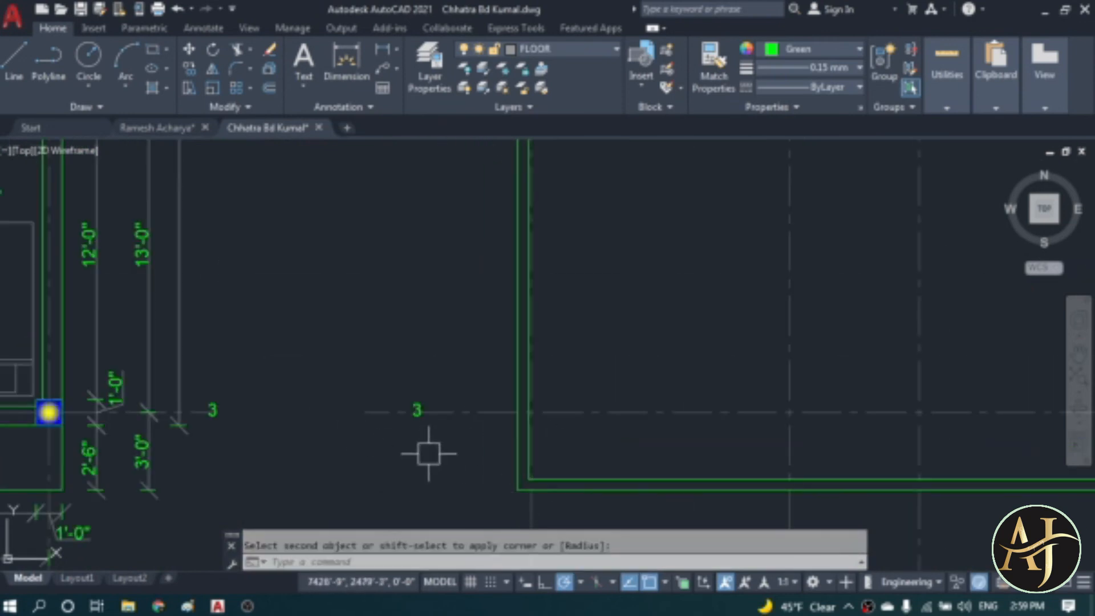
- Trim the left inner perimeter line where it crosses the lower stair wall, up to the section line
scroll(462, 243, up, 6)
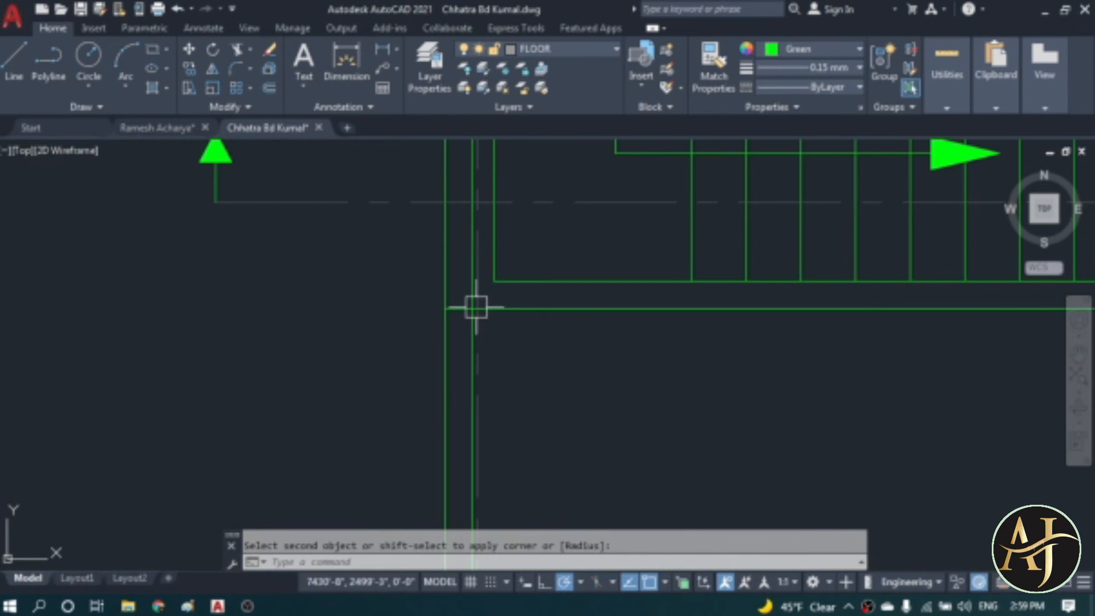
text(tr)
key(Return)
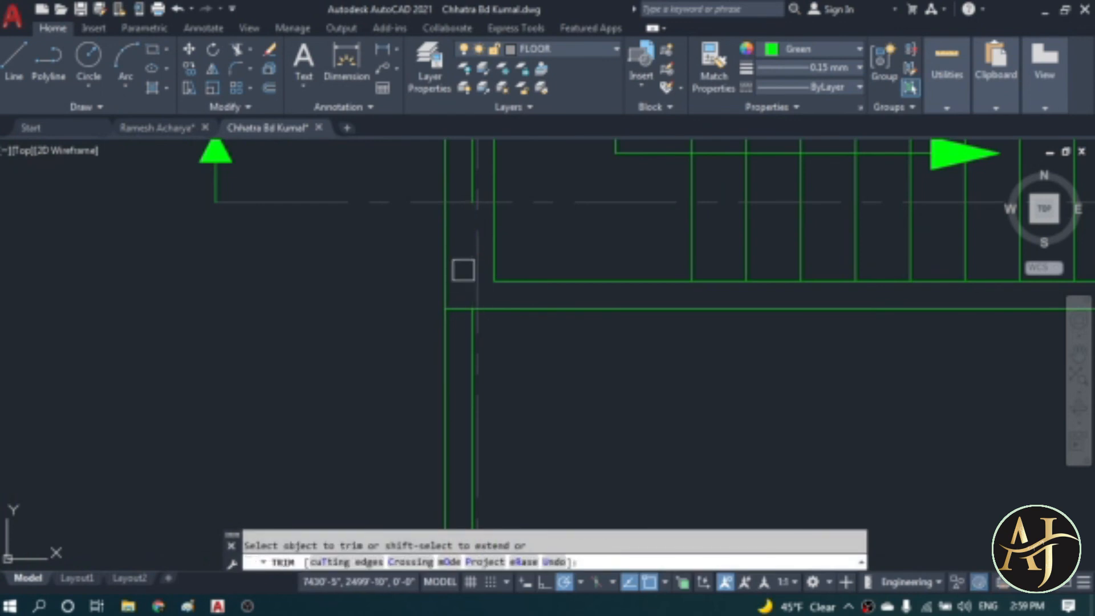
key(Escape)
- Erase the leftover piece of the inner perimeter line inside the staircase's left wall
scroll(480, 337, down, 4)
scroll(475, 231, up, 8)
click(484, 235)
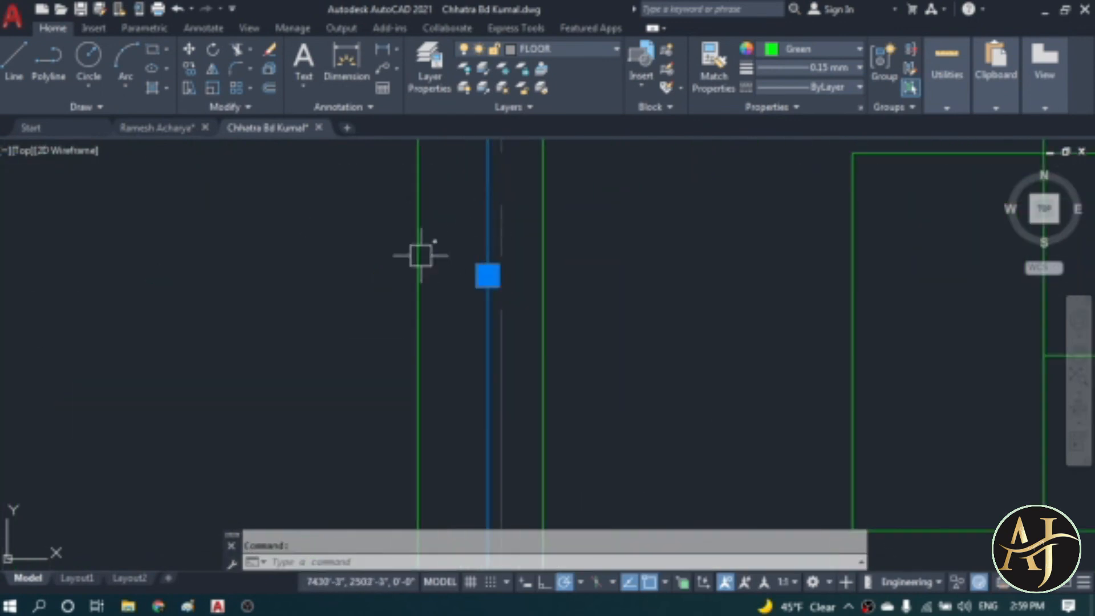
scroll(421, 256, down, 4)
text(e)
key(Return)
scroll(365, 246, down, 3)
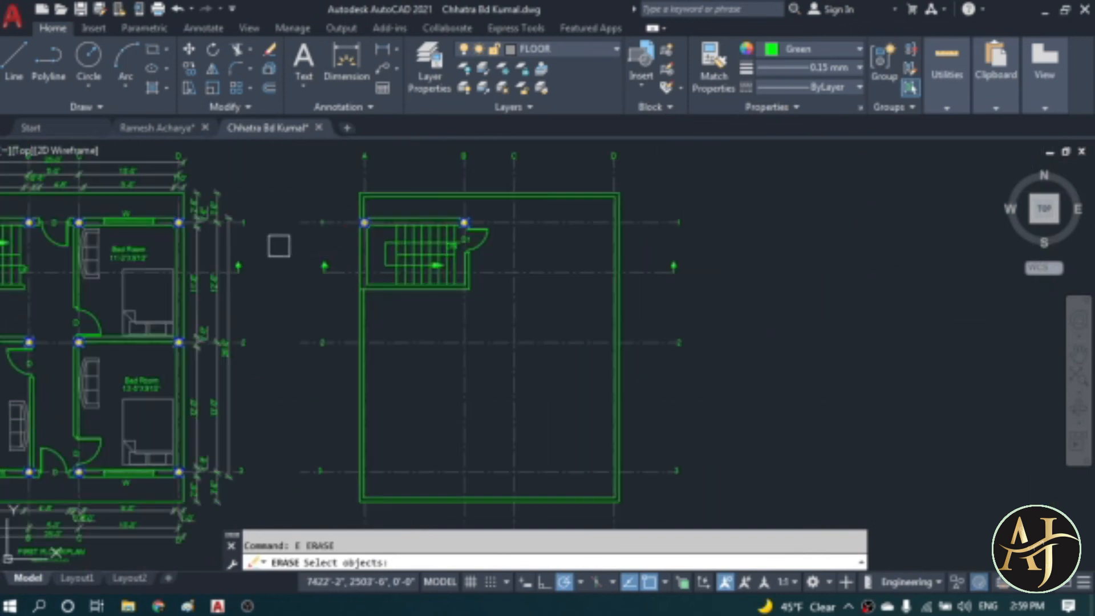
click(354, 241)
scroll(319, 239, down, 2)
key(Return)
- Copy the FIRST FLOOR PLAN title straight up into the open area below the staircase
scroll(442, 440, up, 7)
click(328, 400)
click(188, 69)
click(326, 409)
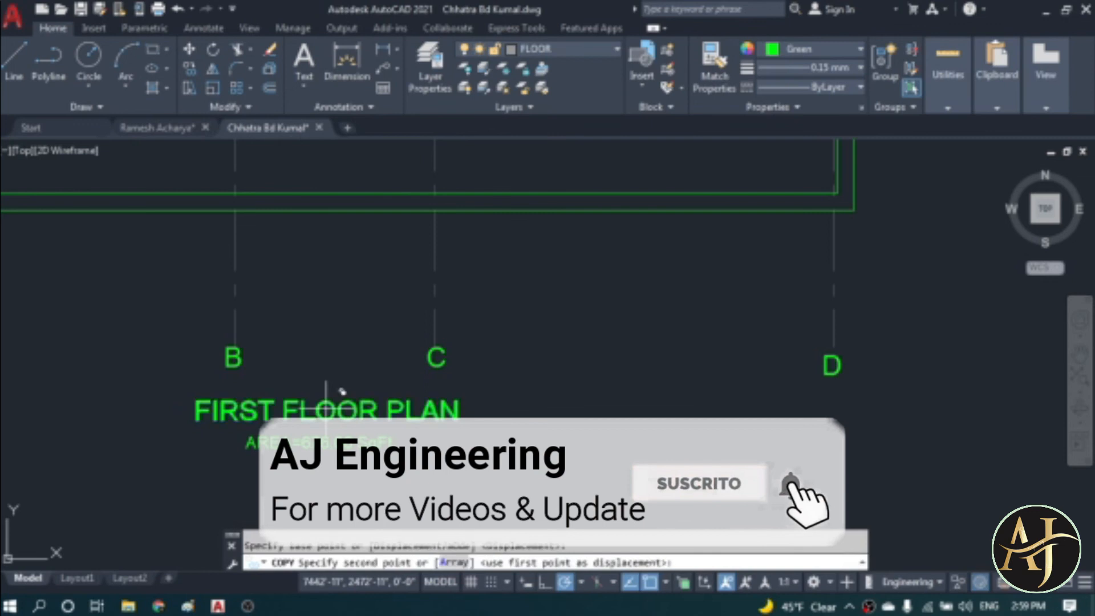
scroll(326, 409, down, 5)
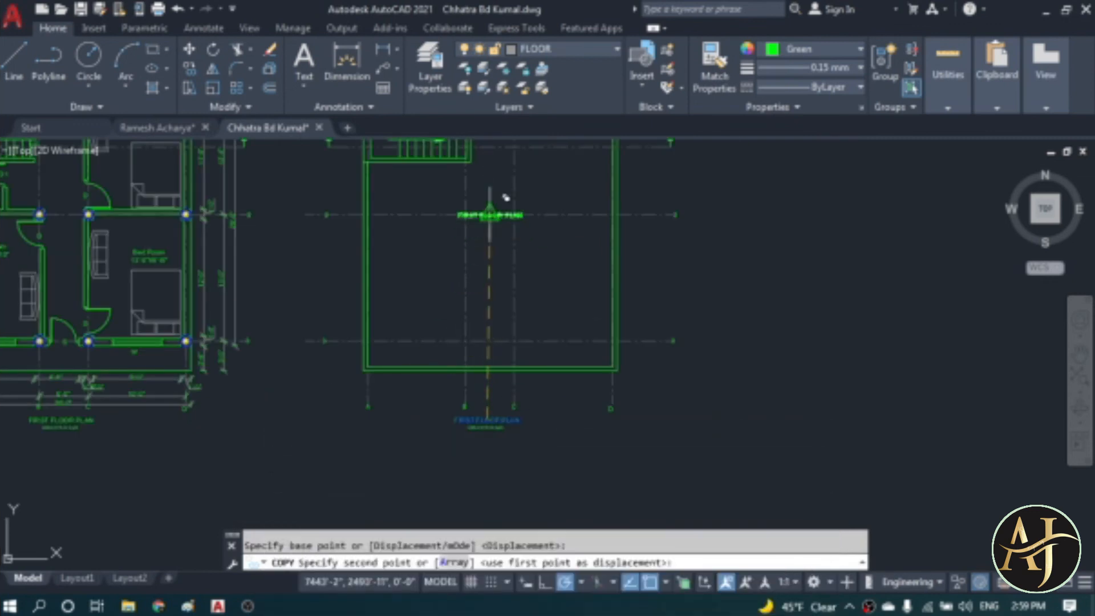
click(489, 238)
key(Return)
- Change the copied title inside the plan to OPEN TERRACE
scroll(478, 236, up, 8)
click(498, 250)
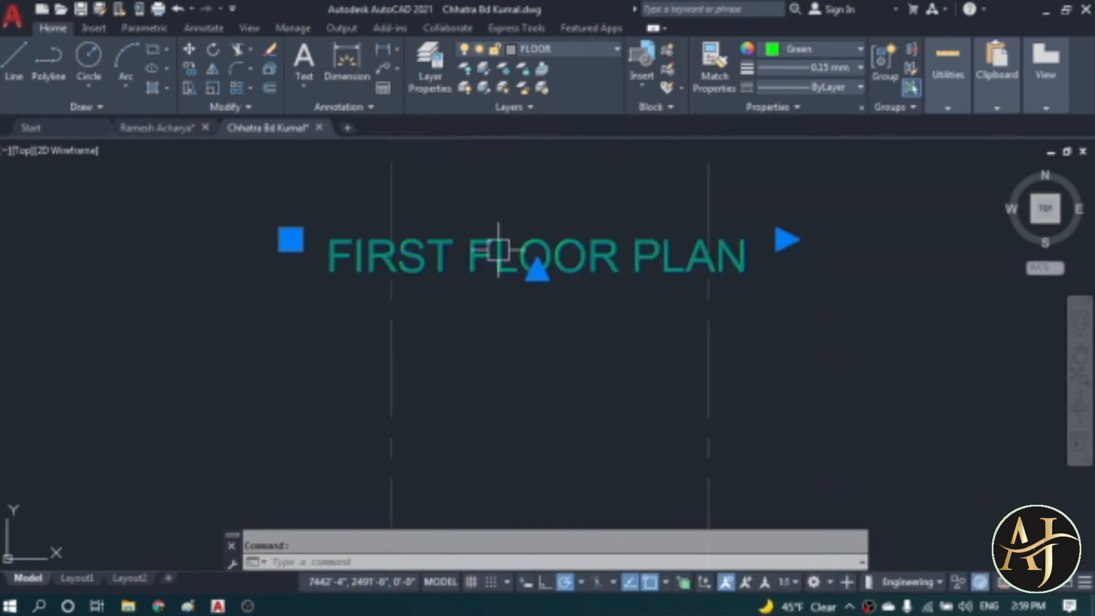
double_click(498, 250)
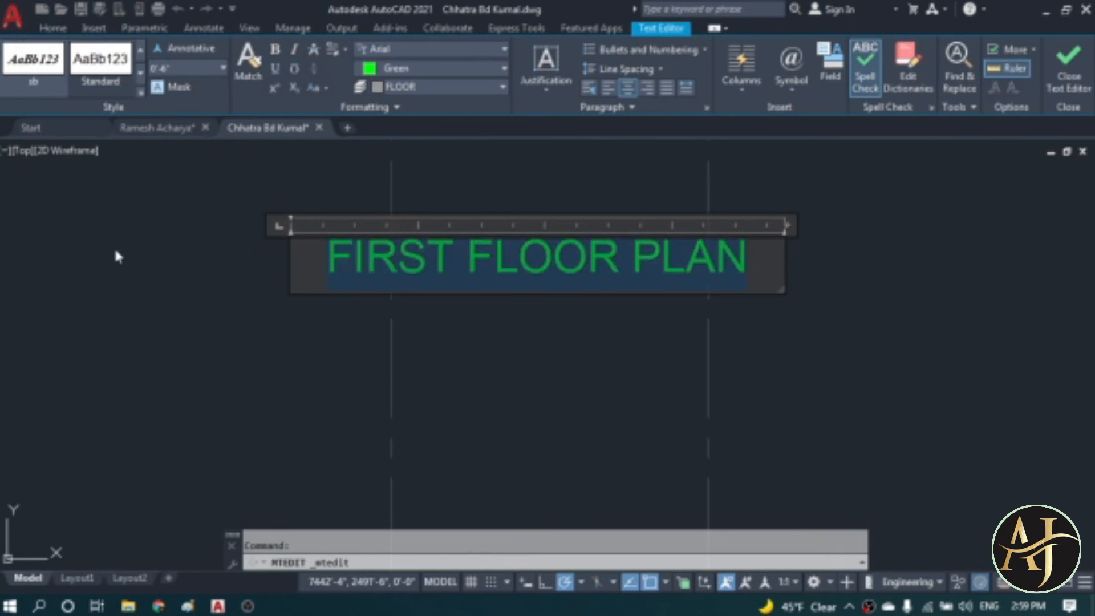
text(OPE)
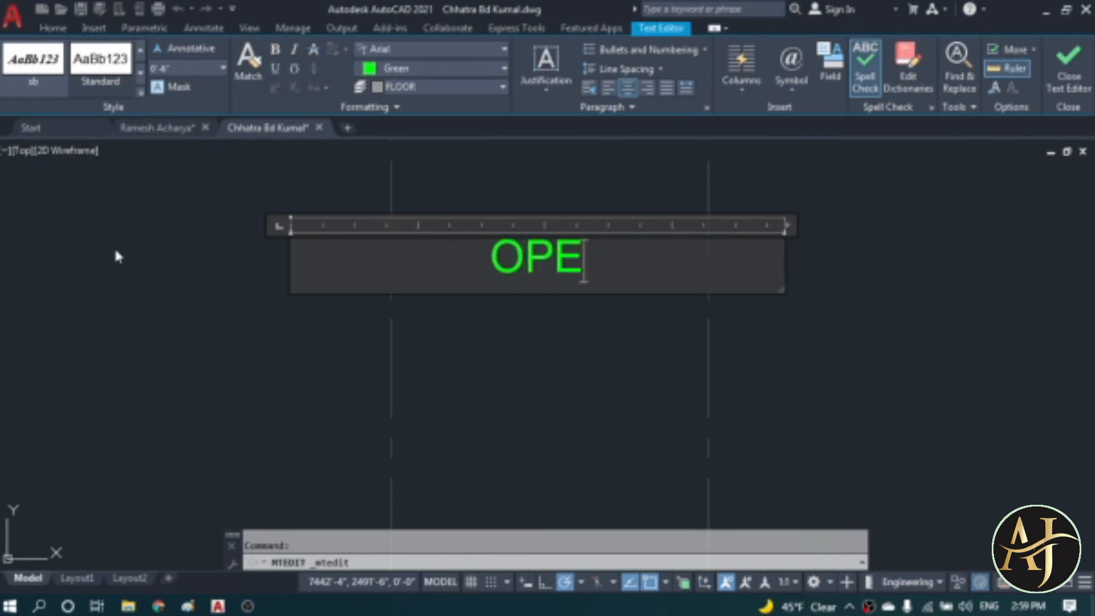
text(N TER)
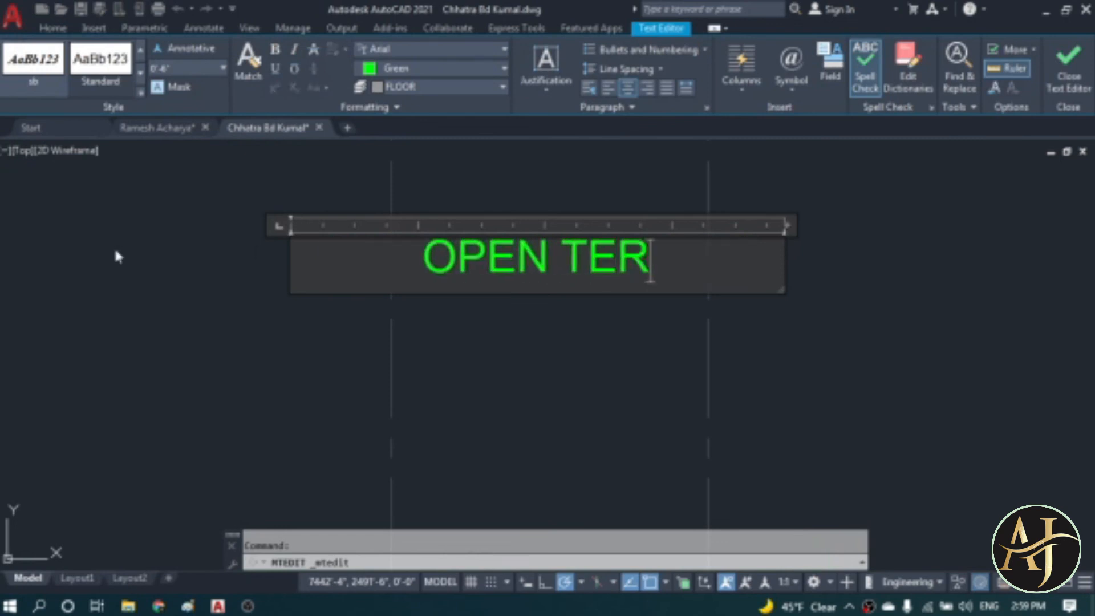
text(RACE)
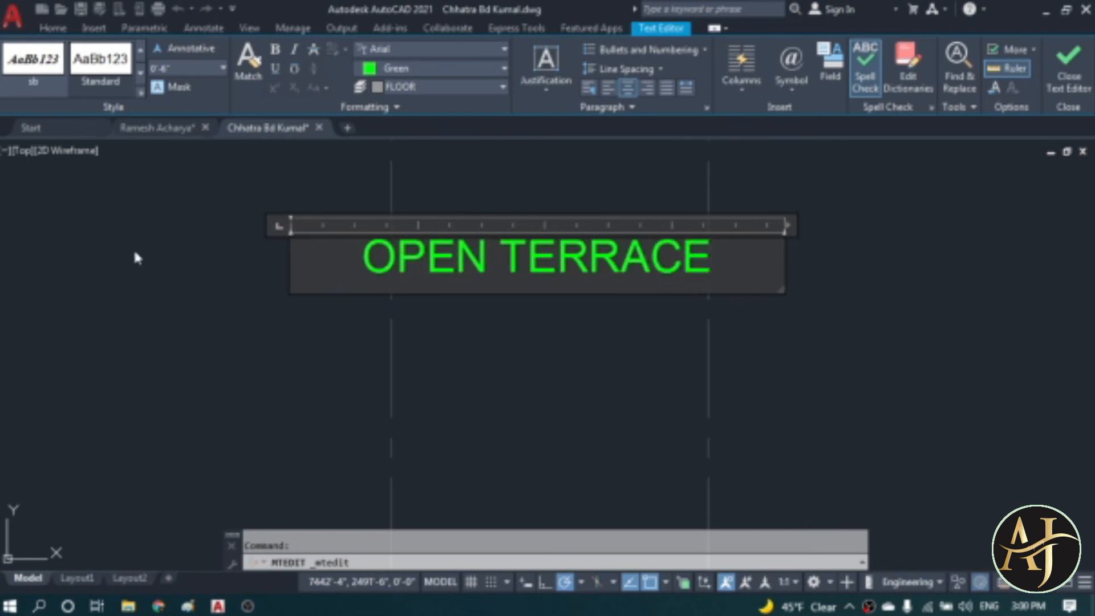
click(559, 424)
scroll(531, 356, down, 6)
scroll(451, 368, down, 2)
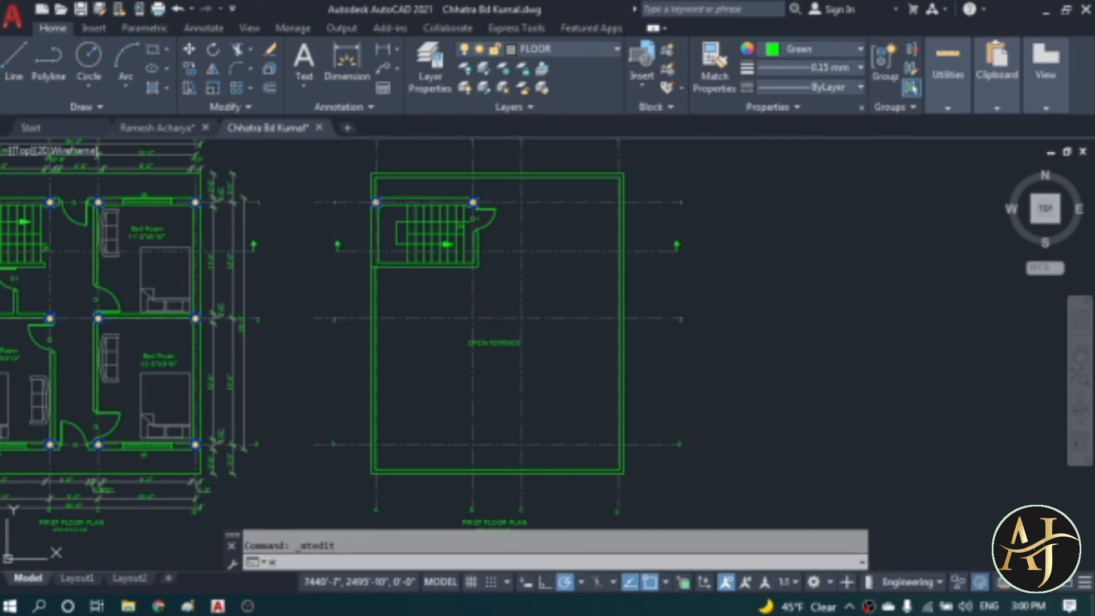
- Start a hatch and pick the terrace bays above and to the right of the staircase
text(h)
key(Return)
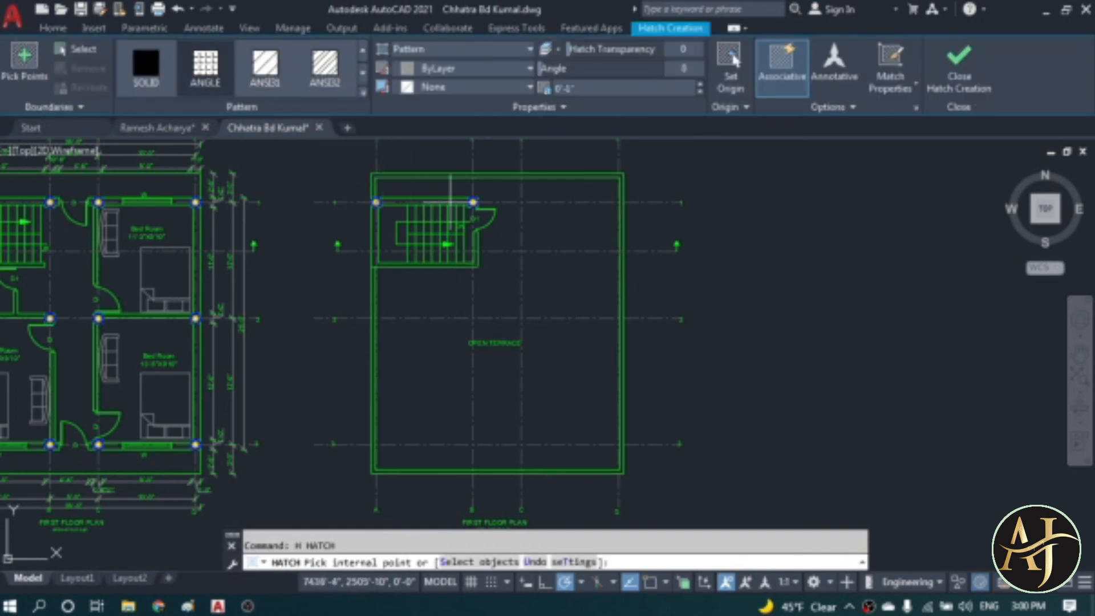
click(443, 185)
click(501, 186)
click(568, 183)
click(568, 232)
click(506, 237)
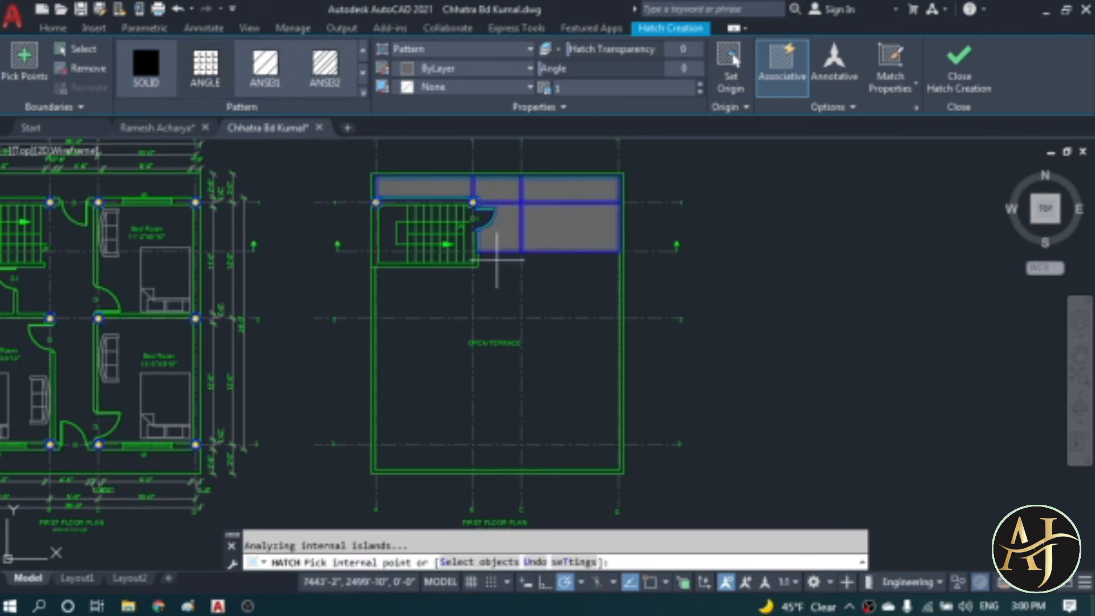
click(497, 277)
click(580, 271)
click(582, 342)
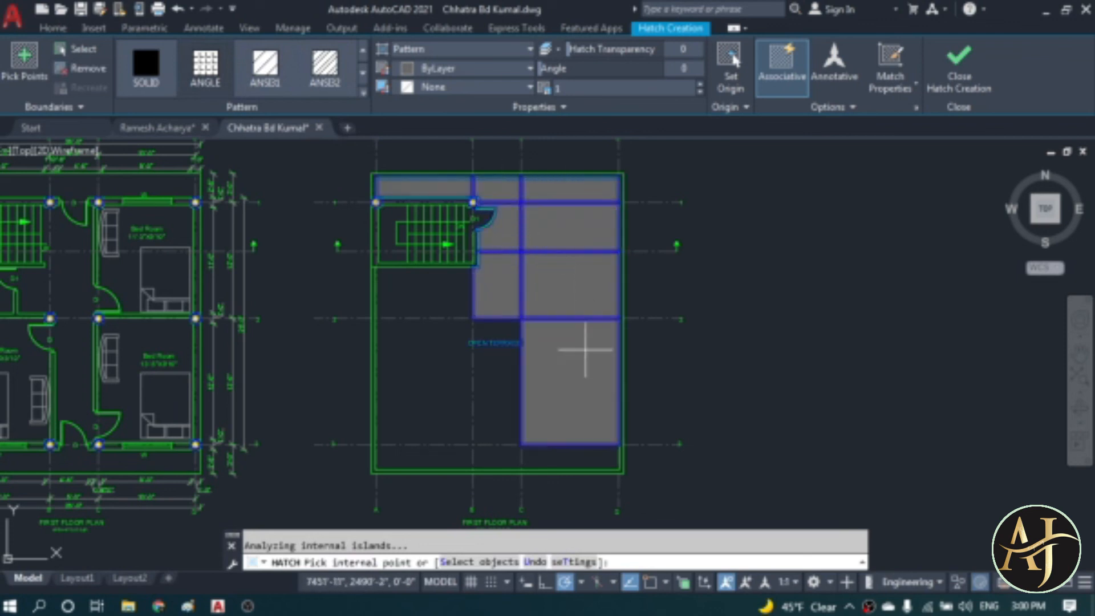
- Add the remaining terrace bays to the hatch, set its scale to 50 and finish it
click(497, 377)
click(454, 342)
click(451, 296)
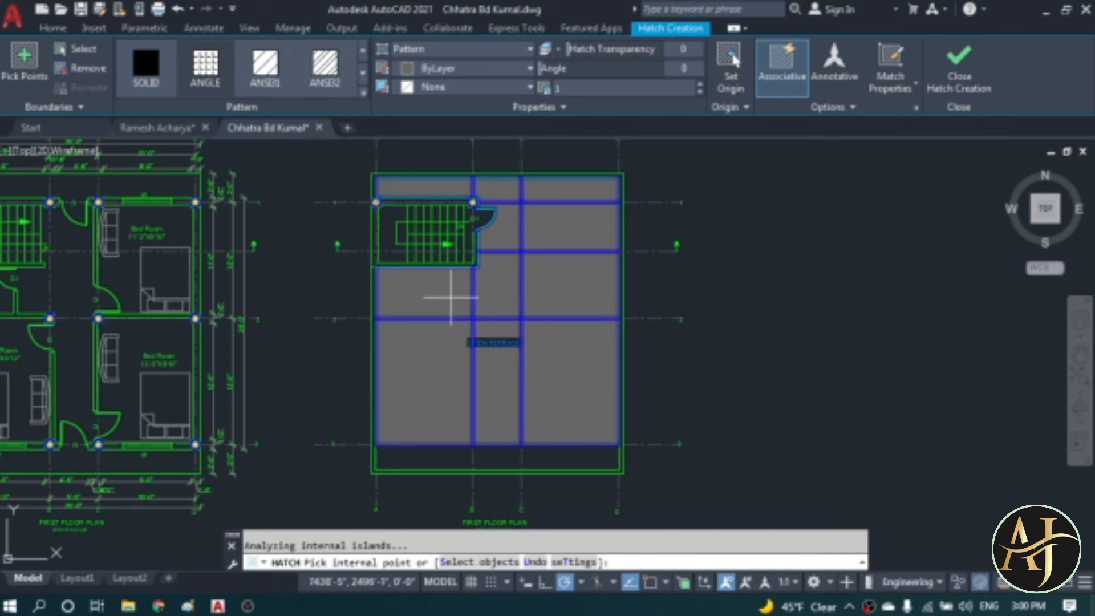
click(449, 458)
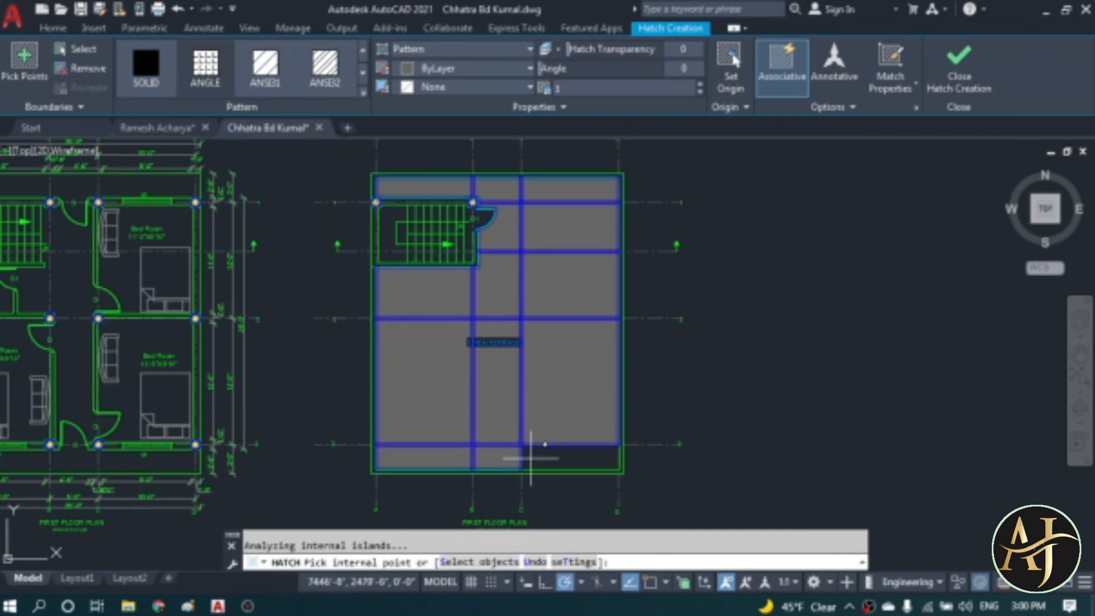
click(554, 456)
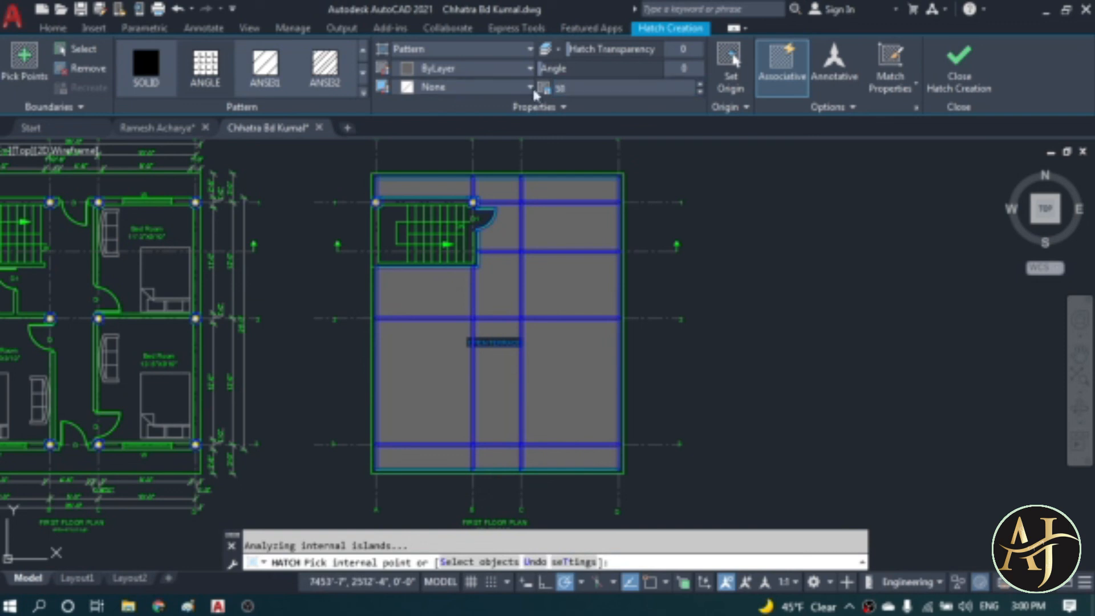
key(Return)
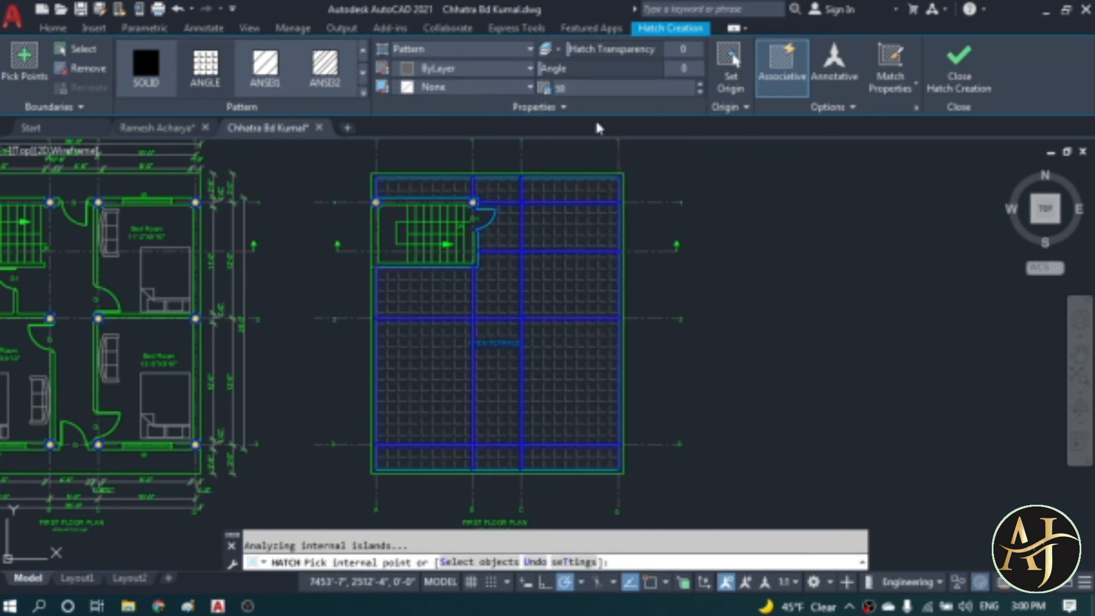
key(Return)
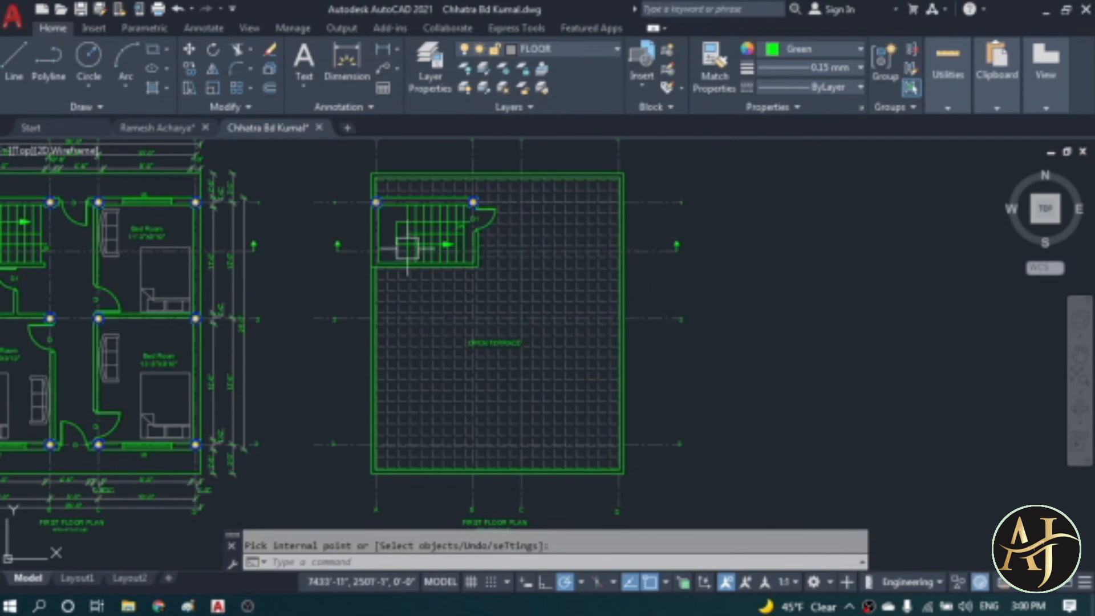
- Dimension the width of the column at grid A-1, placing the dimension above the outer wall
scroll(405, 175, up, 4)
scroll(531, 239, down, 5)
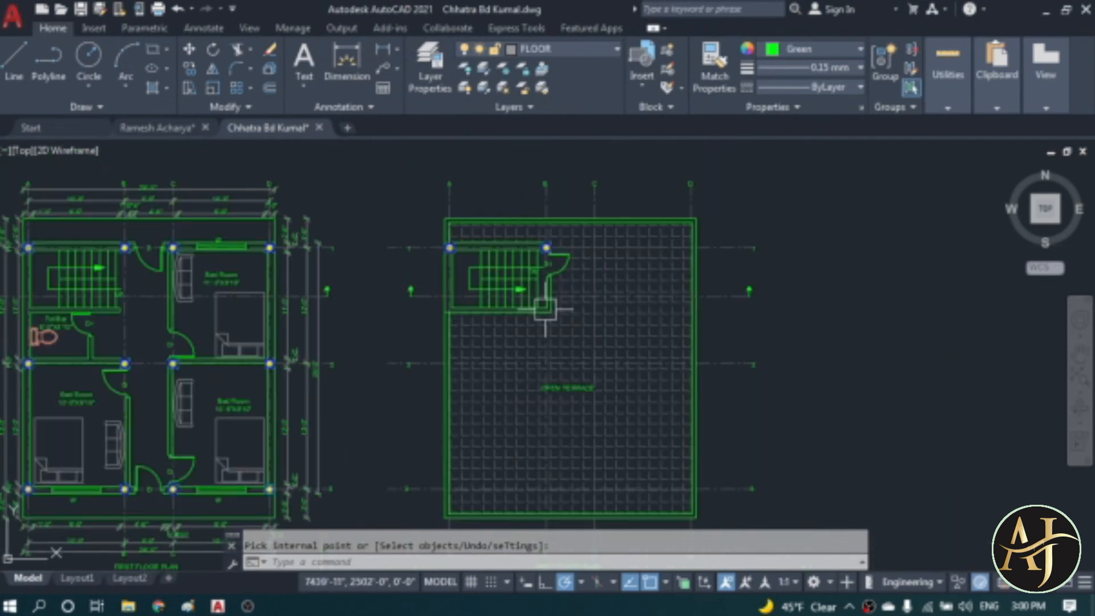
scroll(445, 221, up, 4)
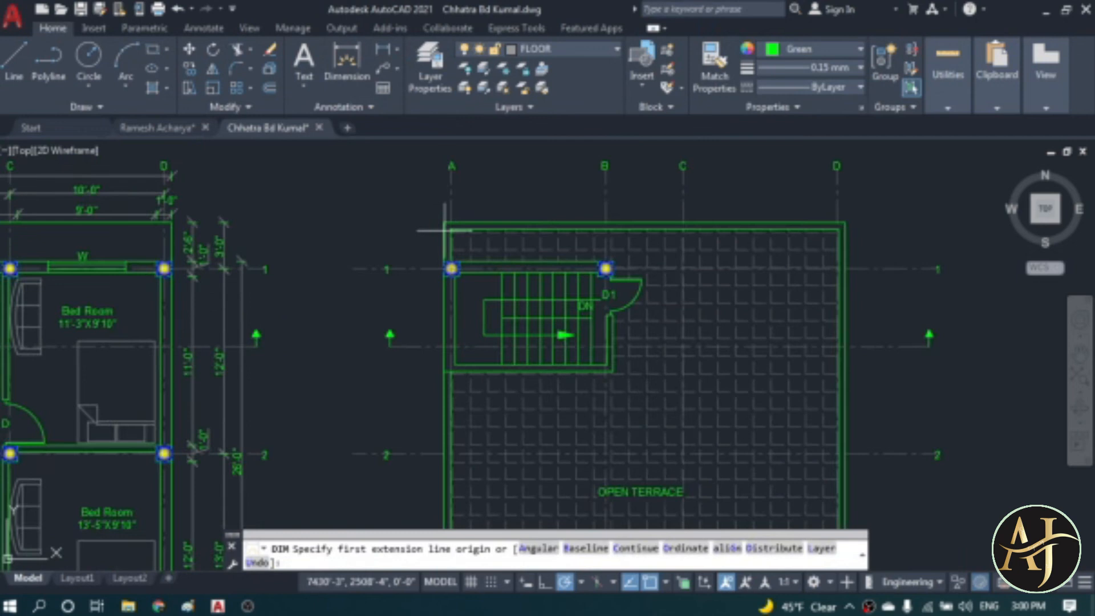
click(444, 280)
click(465, 279)
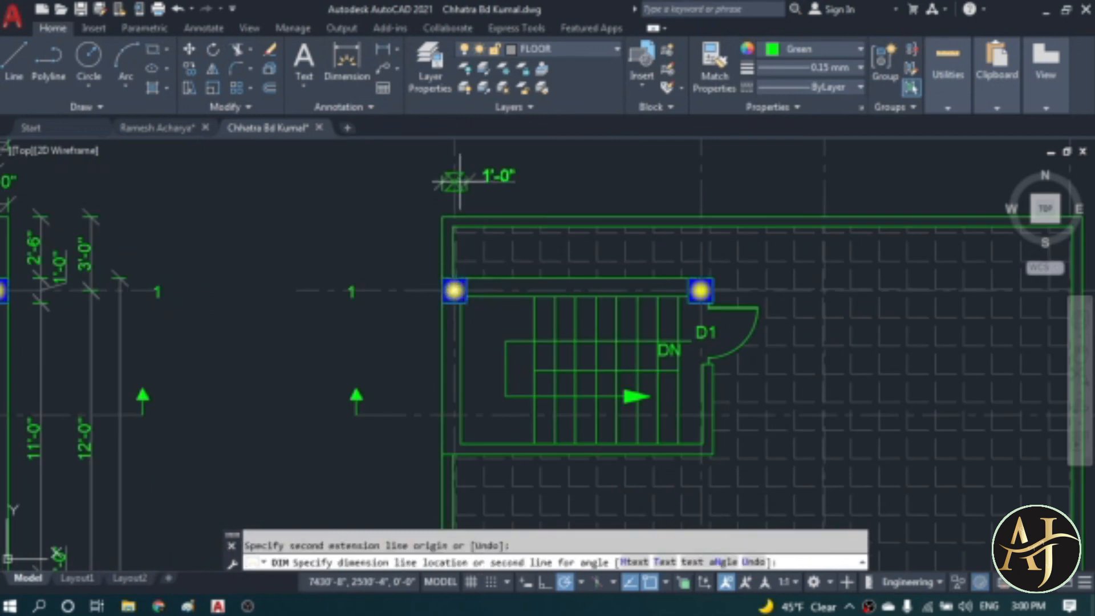
click(396, 197)
key(Escape)
- Continue the dimension chain above the top wall across the staircase and the grid B column to the outer right corner
text(DCO)
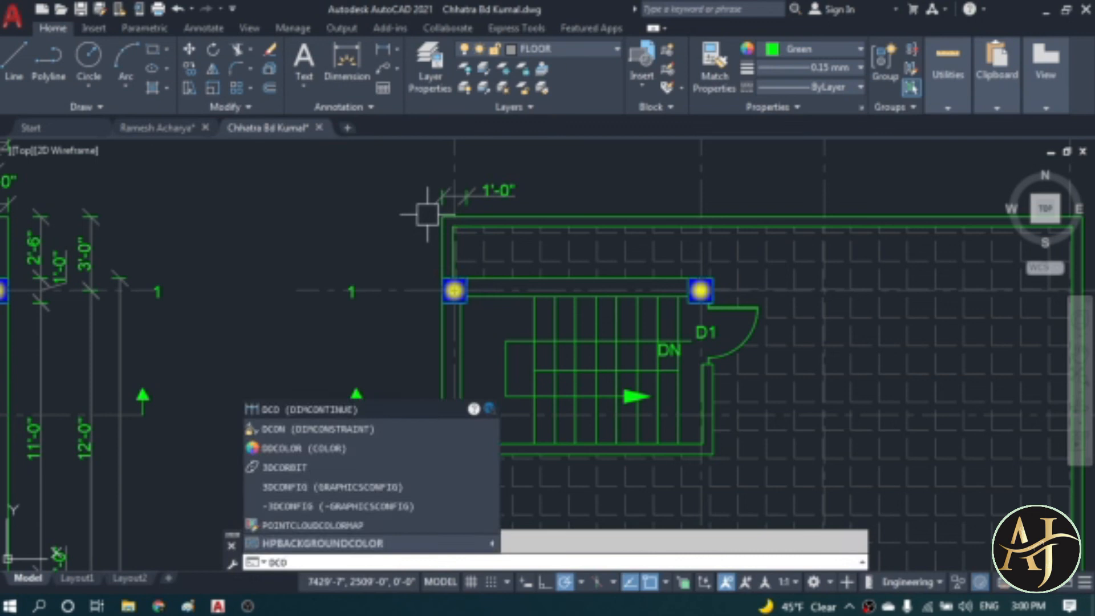
key(Return)
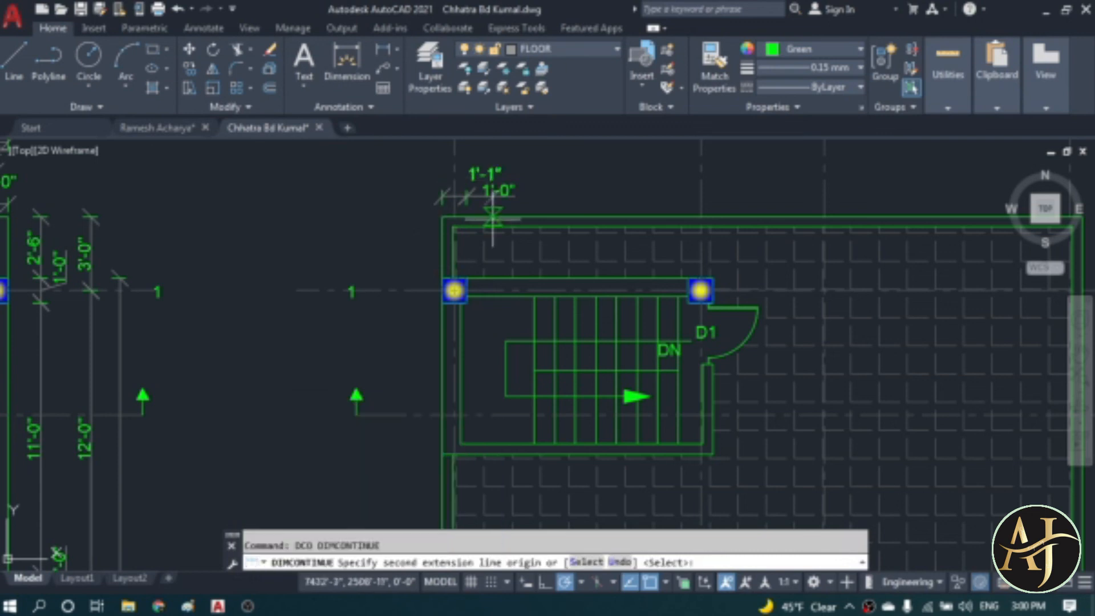
click(702, 280)
click(714, 279)
scroll(570, 280, down, 4)
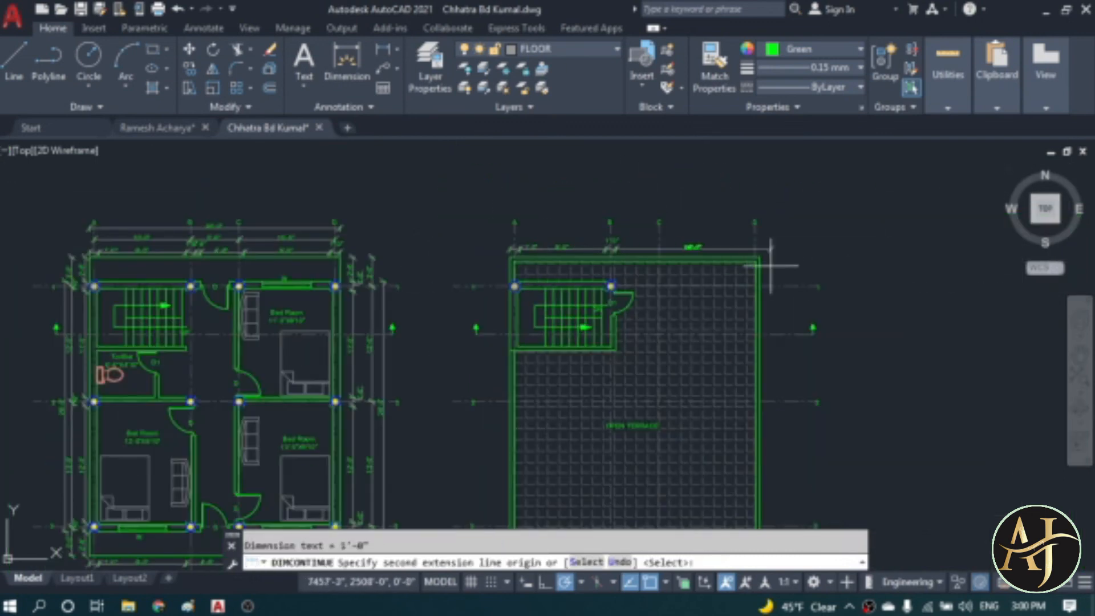
click(760, 257)
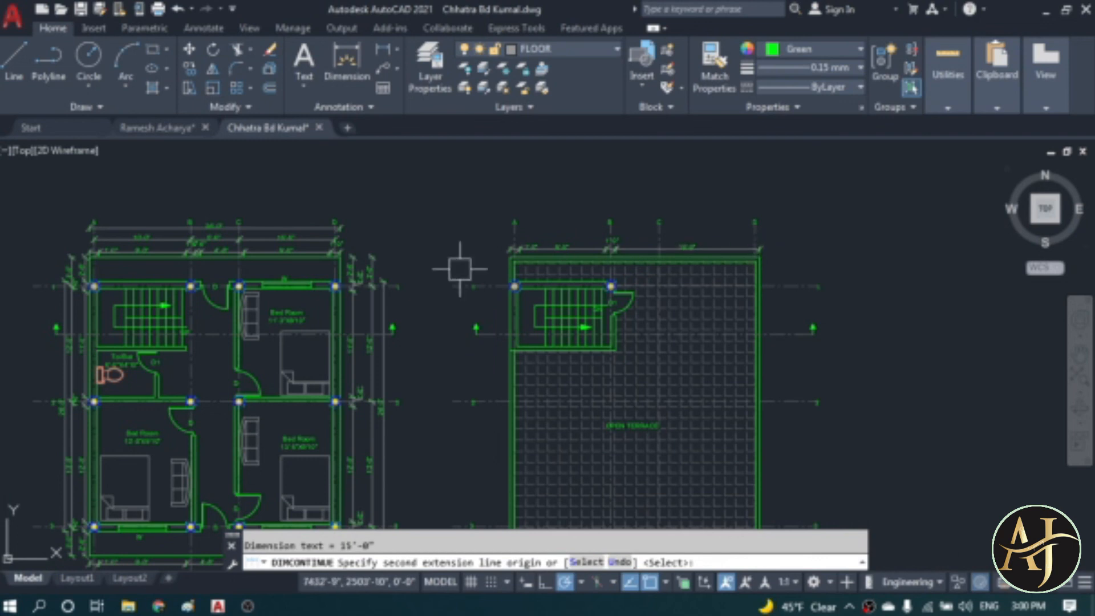
- Dimension the vertical distance from the outer top-left corner to the grid A-1 column, placing it outside the left wall
click(347, 63)
scroll(504, 274, up, 4)
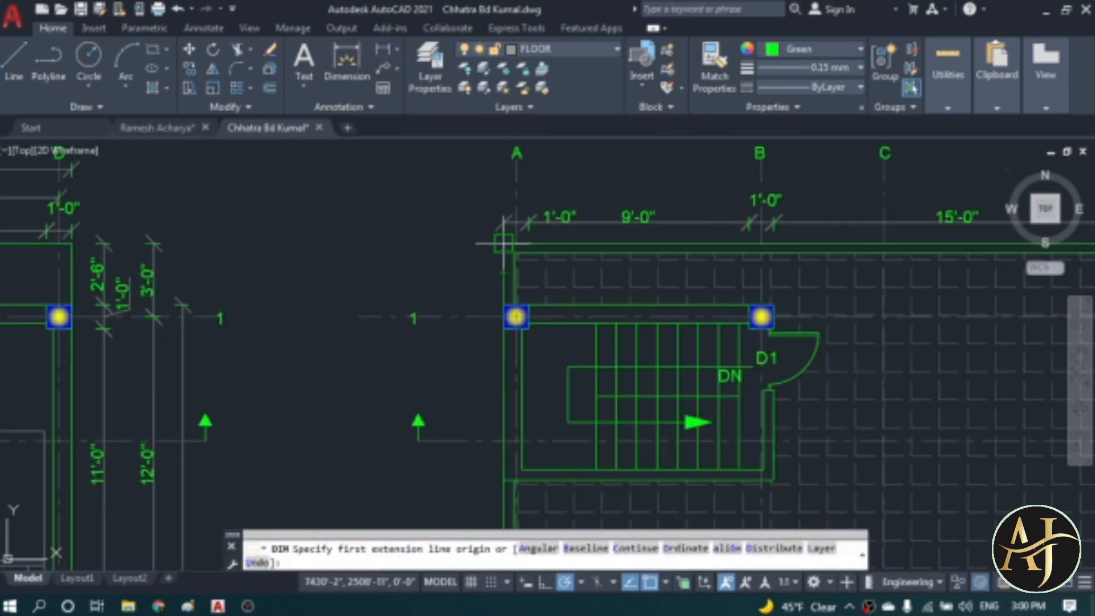
click(503, 243)
click(501, 306)
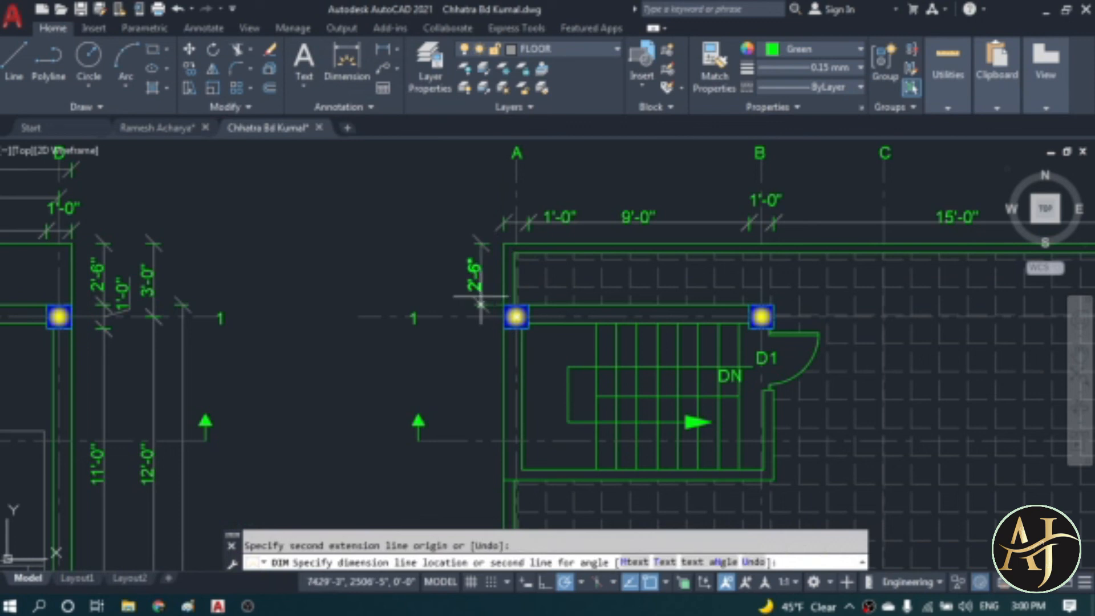
click(468, 308)
key(Escape)
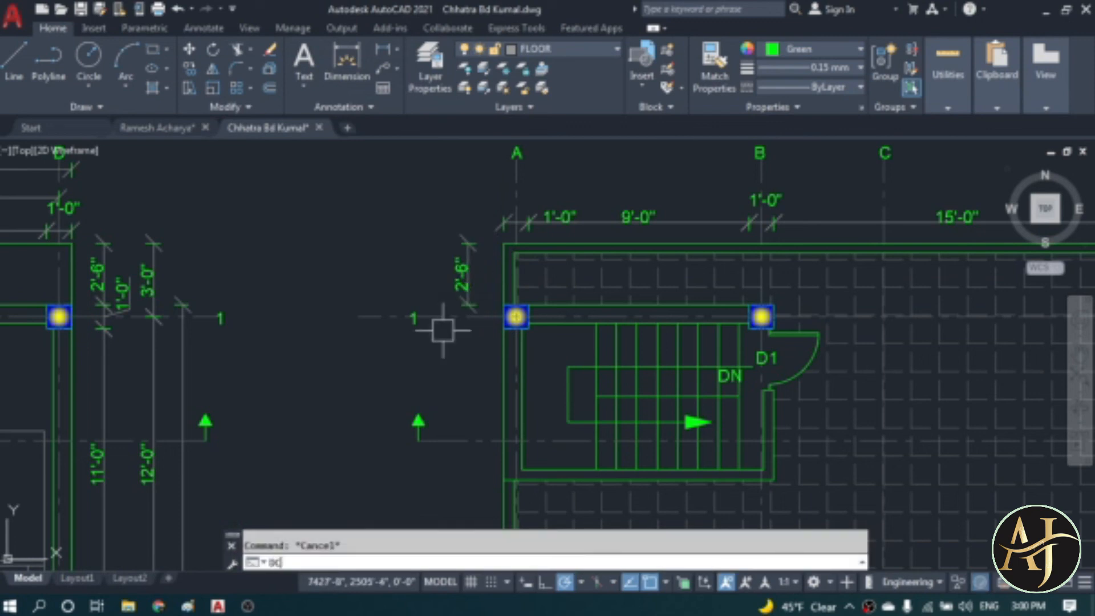
- Continue the left dimension chain down past the A-1 column and the staircase wall to the plan's bottom-left corner
text(DCO)
key(Return)
click(503, 330)
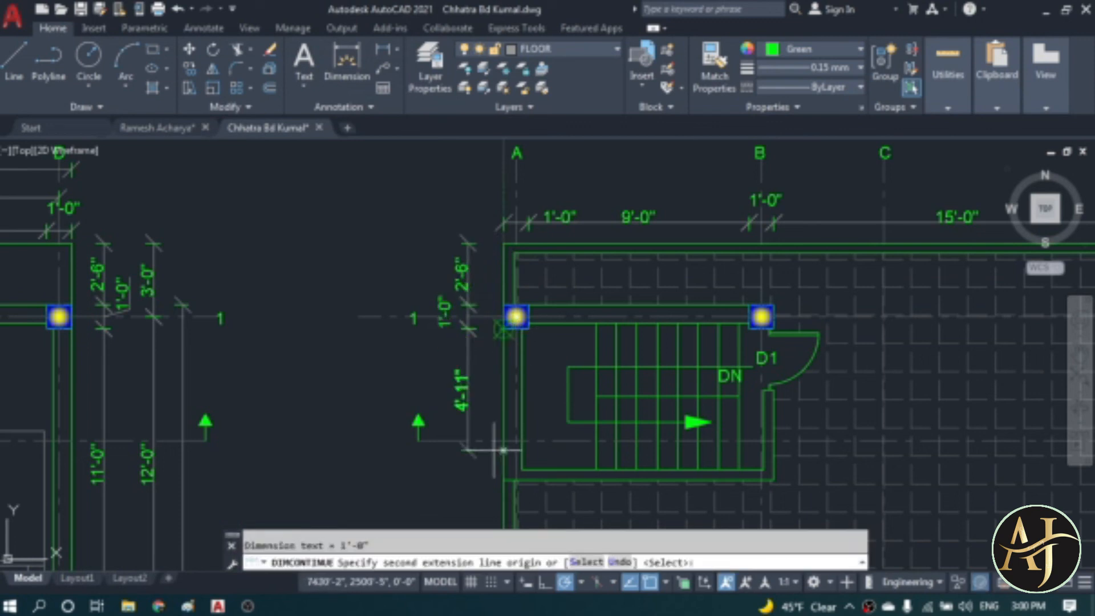
scroll(532, 306, down, 8)
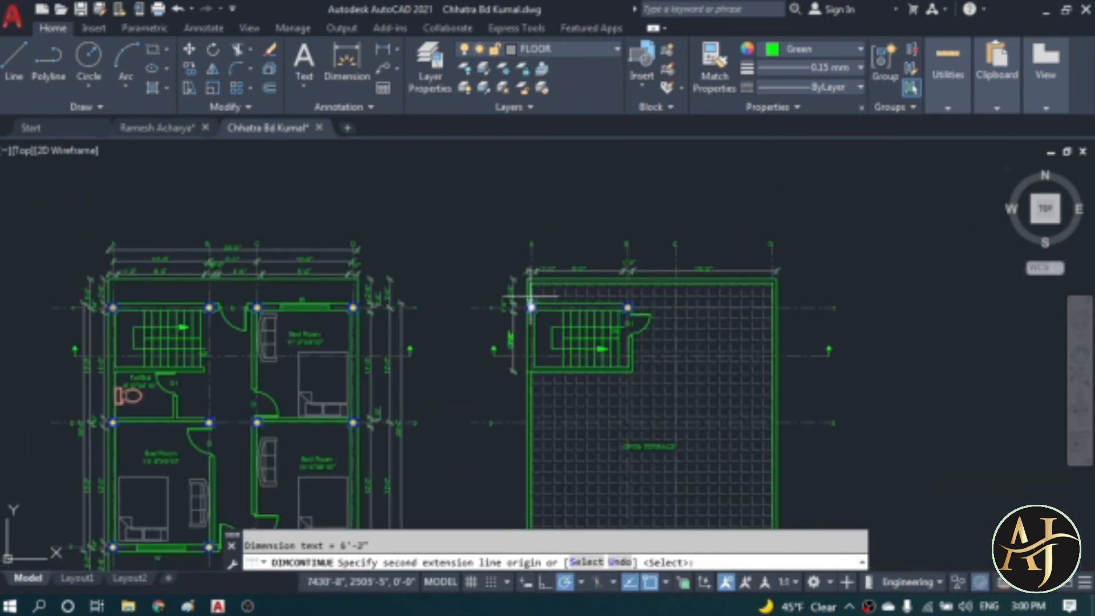
scroll(517, 342, up, 8)
key(Escape)
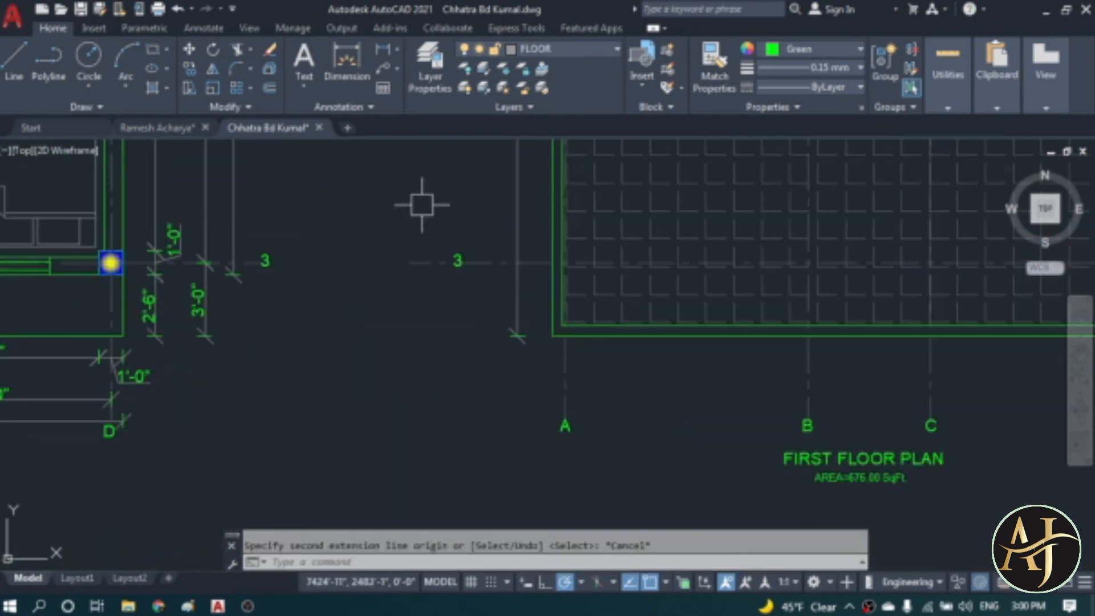
- Dimension the plan's overall width between the two outer bottom corners, placing the dimension below the bottom wall
click(346, 60)
click(552, 336)
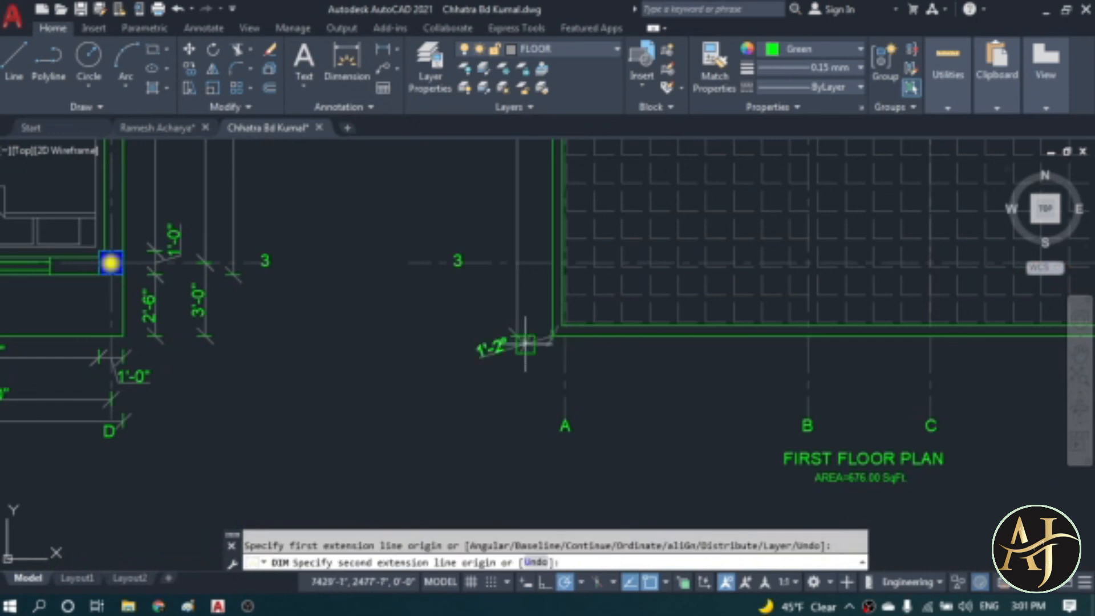
scroll(525, 342, down, 4)
scroll(789, 342, up, 4)
click(730, 314)
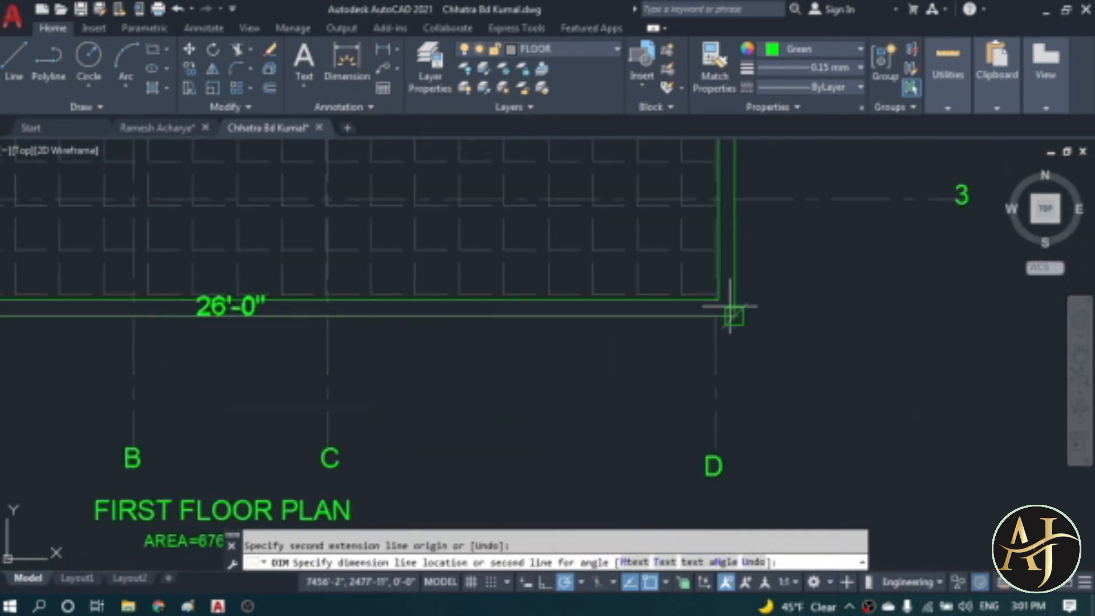
click(436, 358)
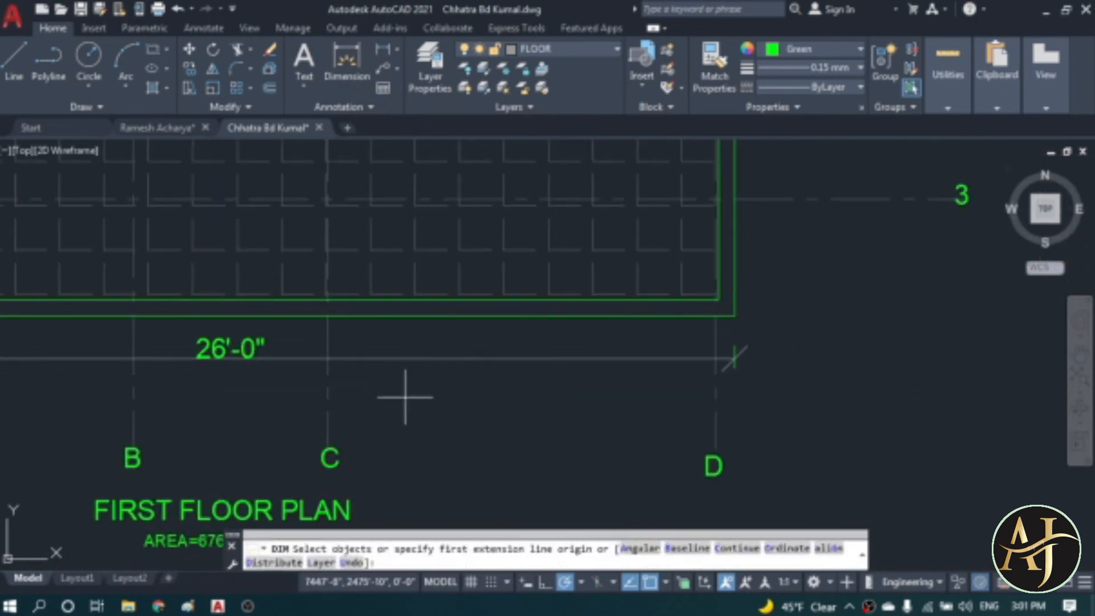
- Dimension the plan's overall length between the outer right corners, placing it outside the right wall, and save the drawing
scroll(543, 384, down, 4)
scroll(532, 361, up, 4)
click(532, 361)
scroll(531, 343, down, 4)
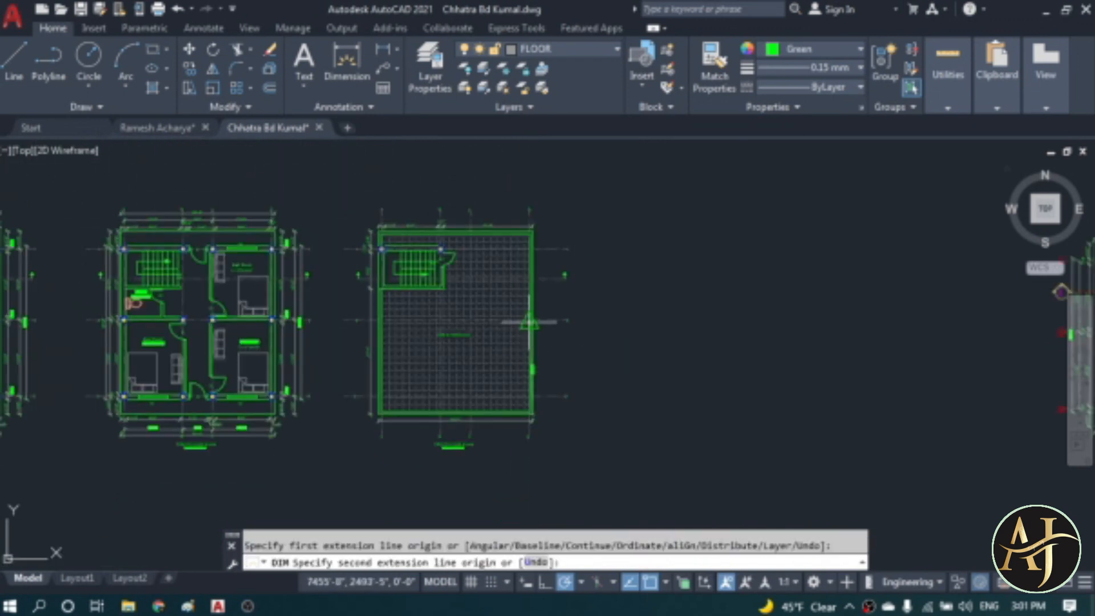
scroll(532, 231, up, 4)
click(522, 235)
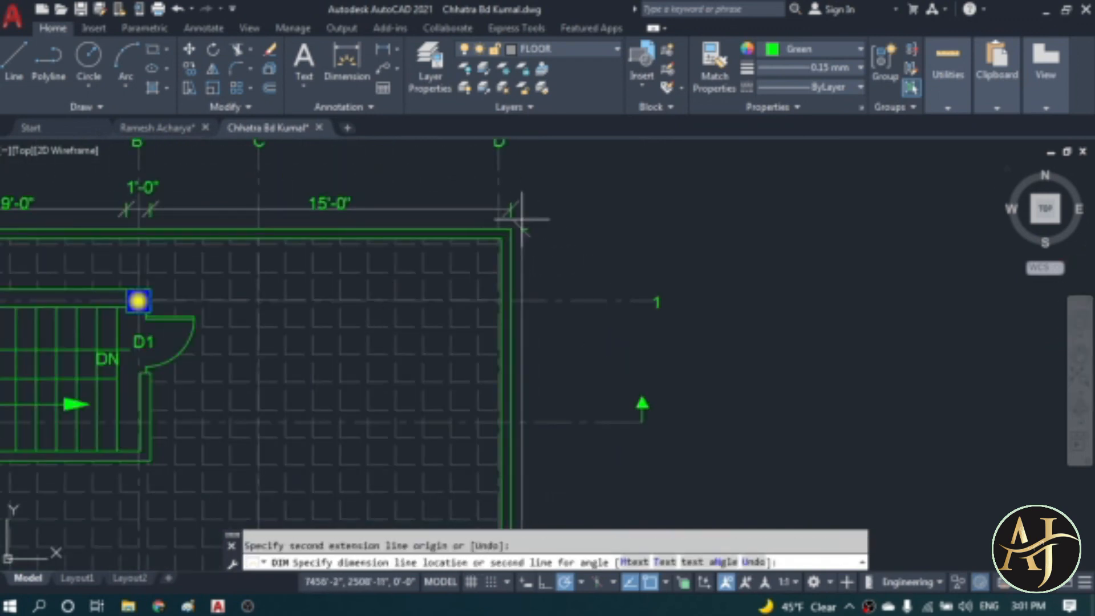
scroll(524, 240, down, 3)
scroll(539, 360, up, 4)
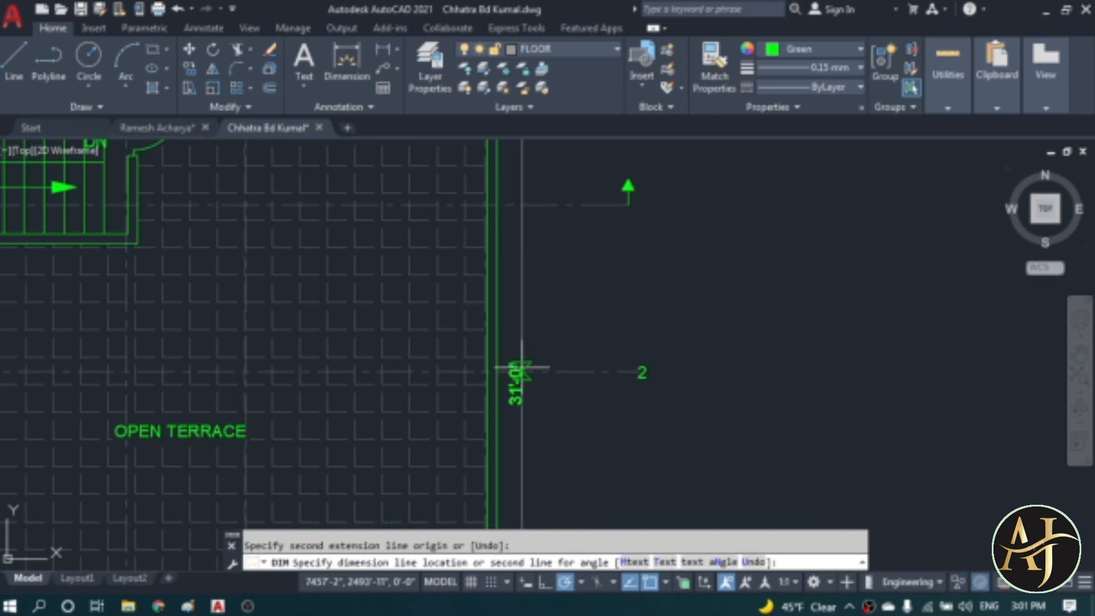
click(524, 368)
scroll(639, 330, down, 4)
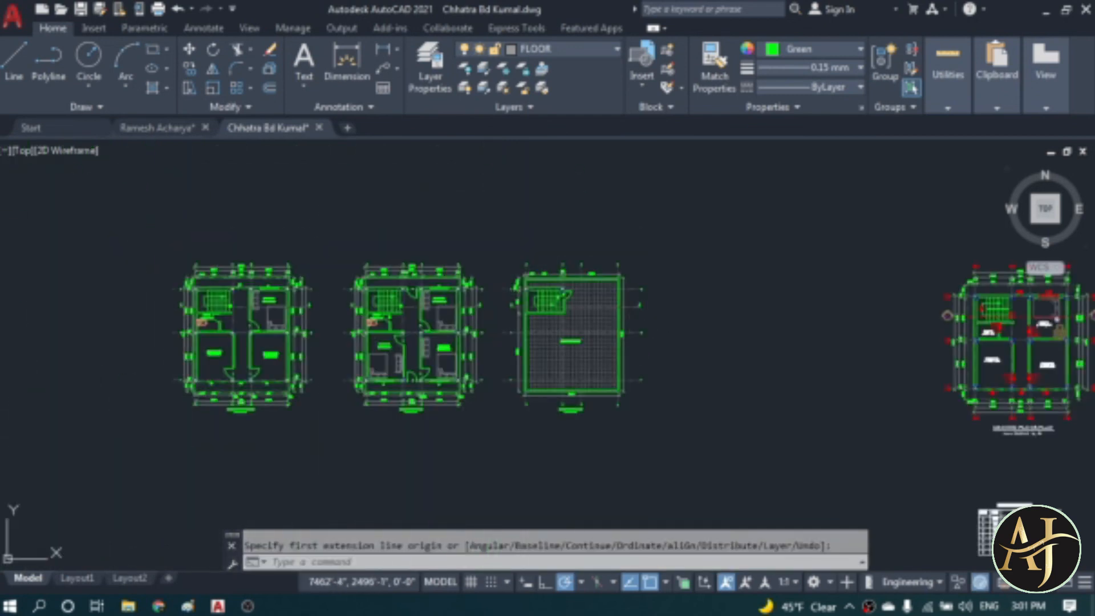
key(ctrl+s)
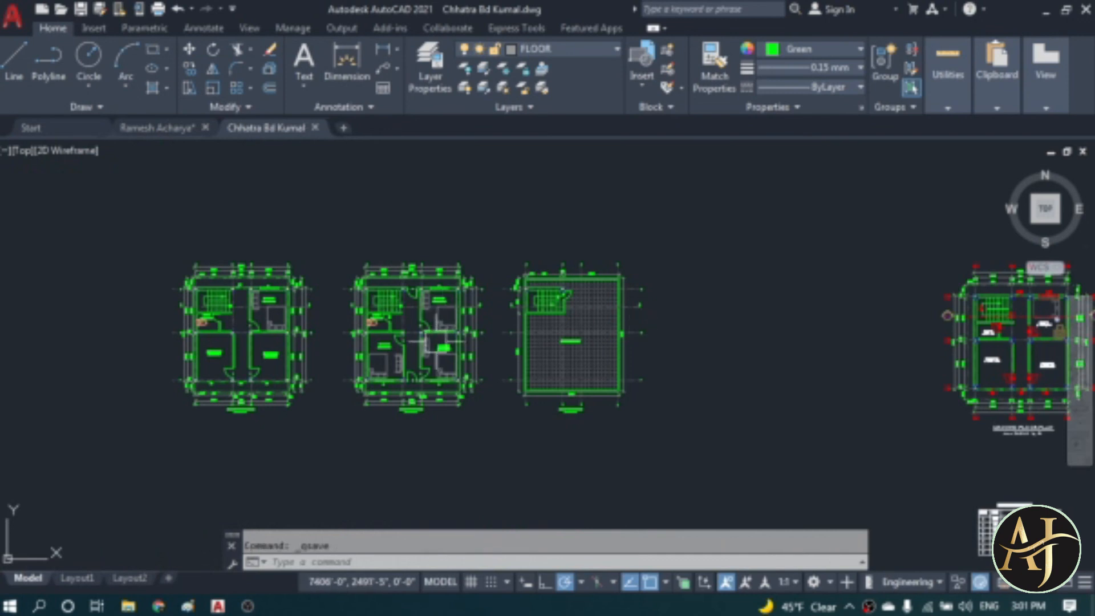
- Change the title below the terrace plan to ROOF FLOOR PLAN
scroll(562, 422, up, 10)
click(634, 378)
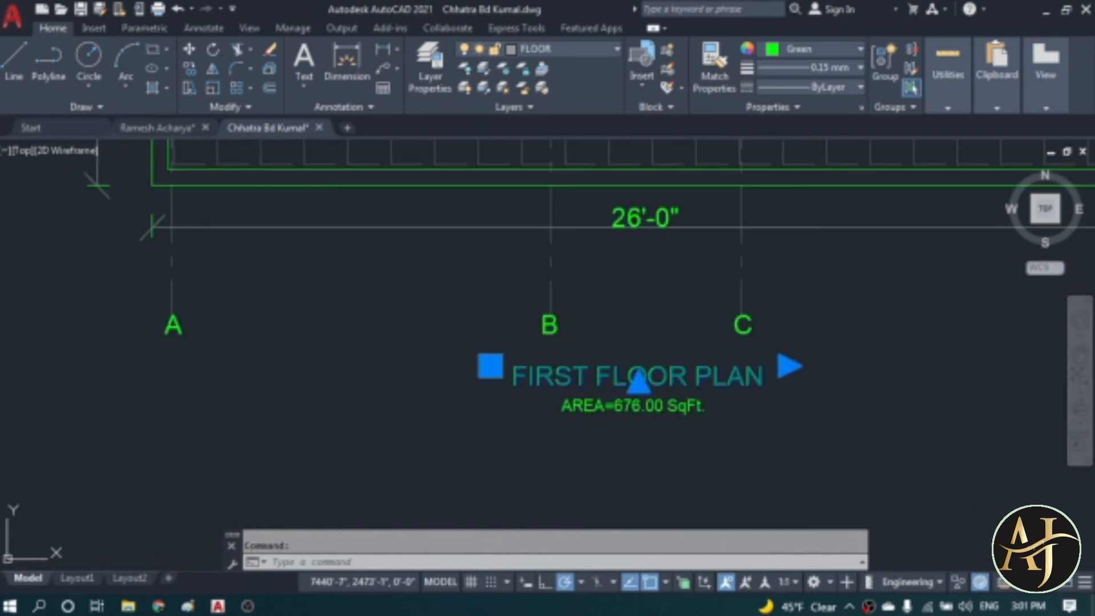
double_click(553, 376)
drag(639, 376, 410, 372)
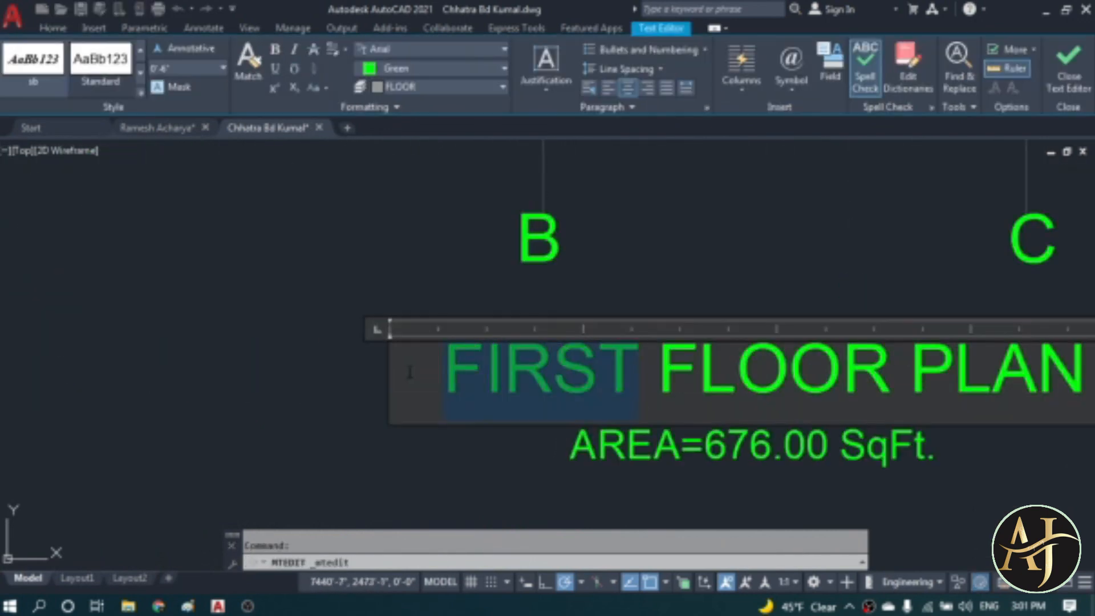
text(R)
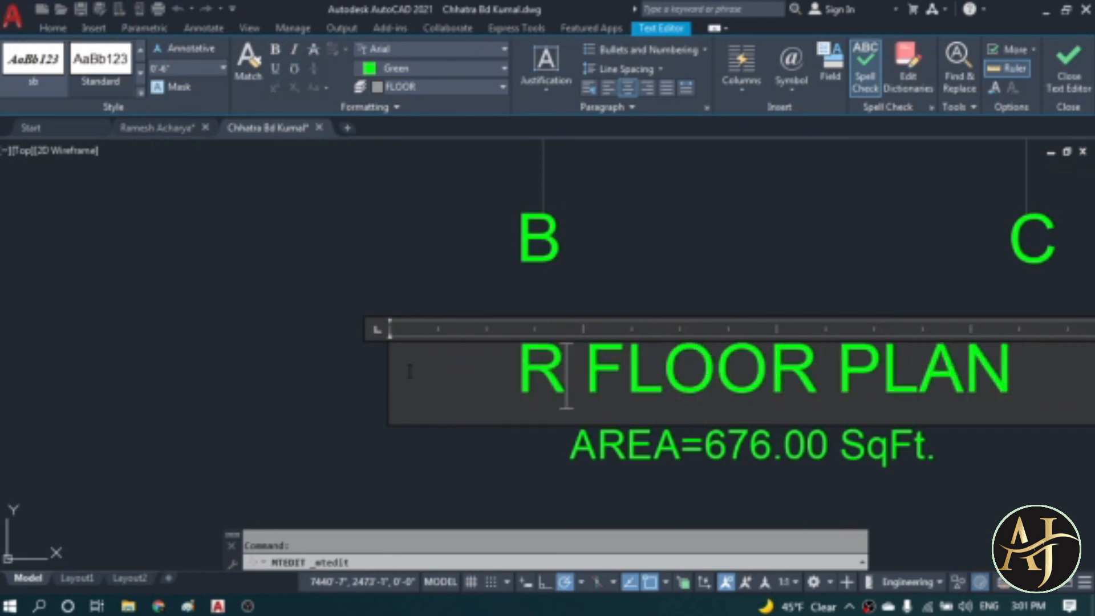
text(OOF)
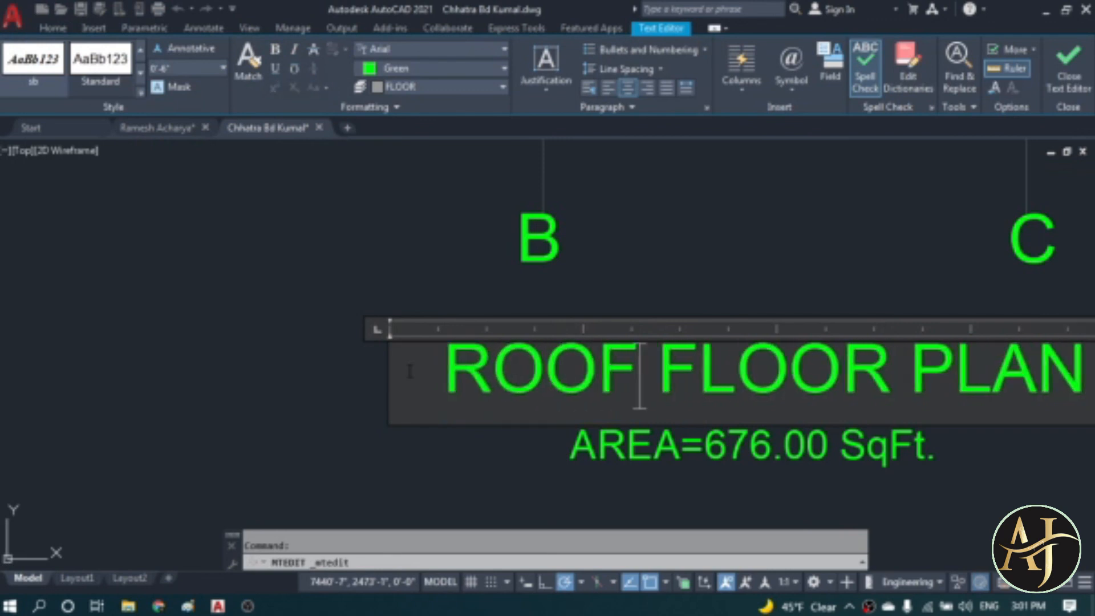
click(193, 346)
- Delete the area text below the ROOF FLOOR PLAN title
click(580, 441)
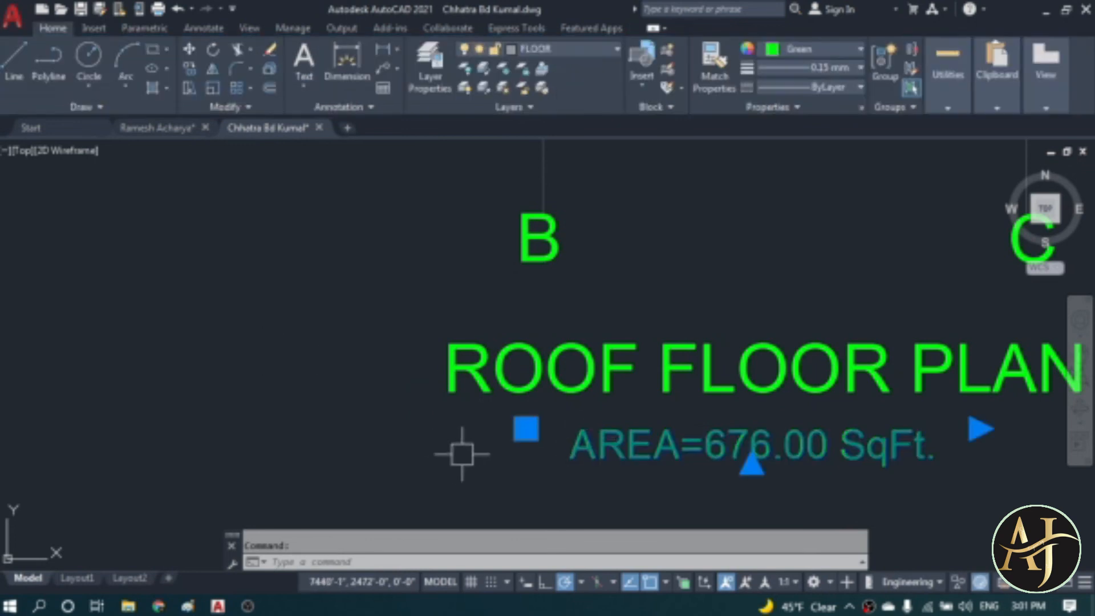
key(Delete)
scroll(452, 452, down, 5)
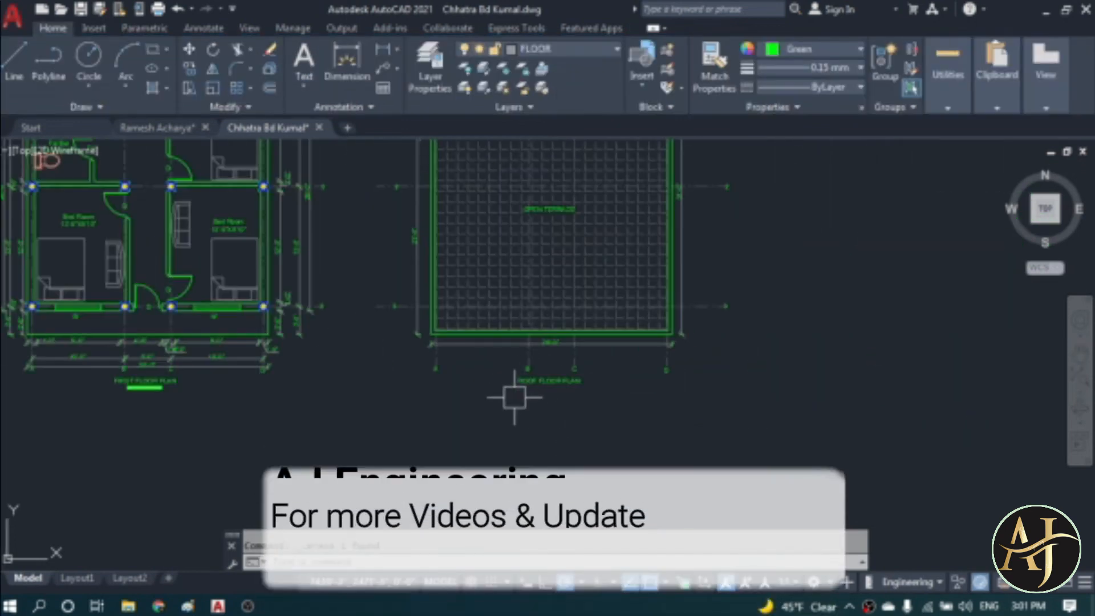
scroll(649, 347, down, 2)
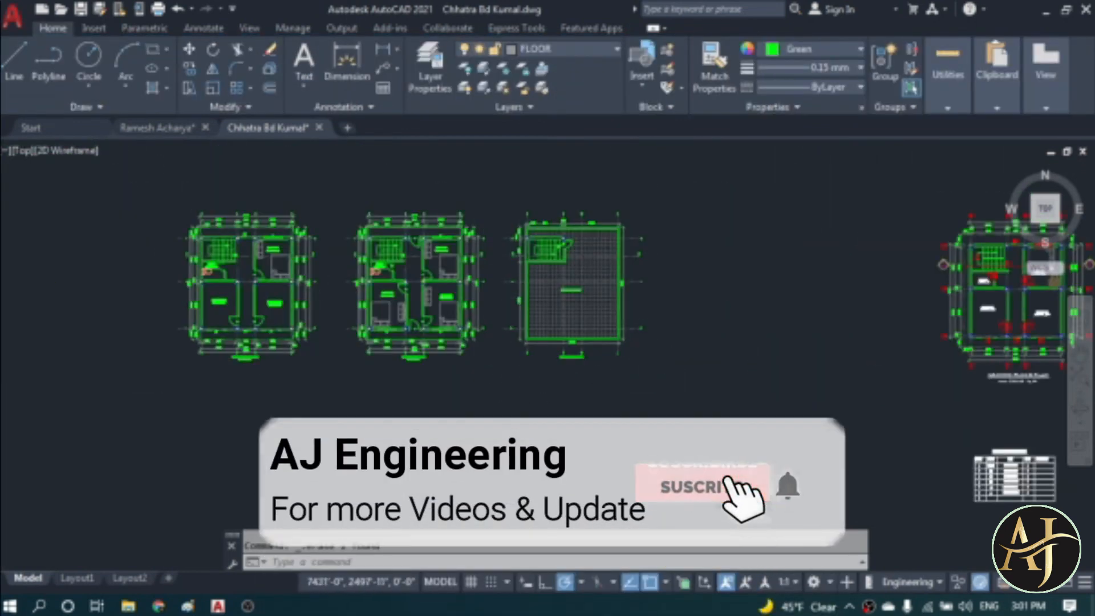
scroll(550, 294, up, 2)
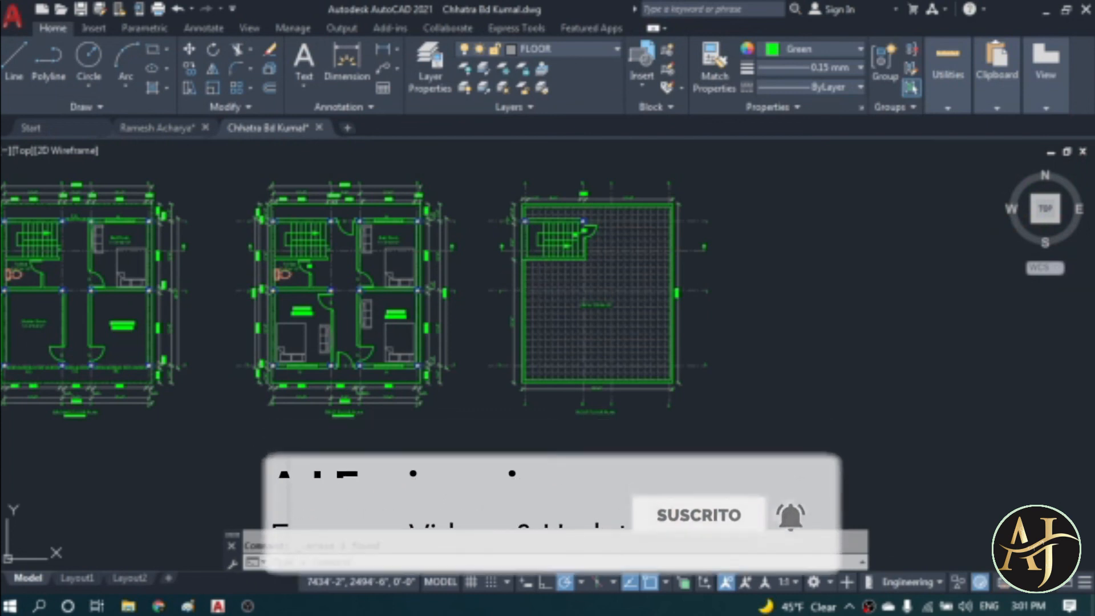